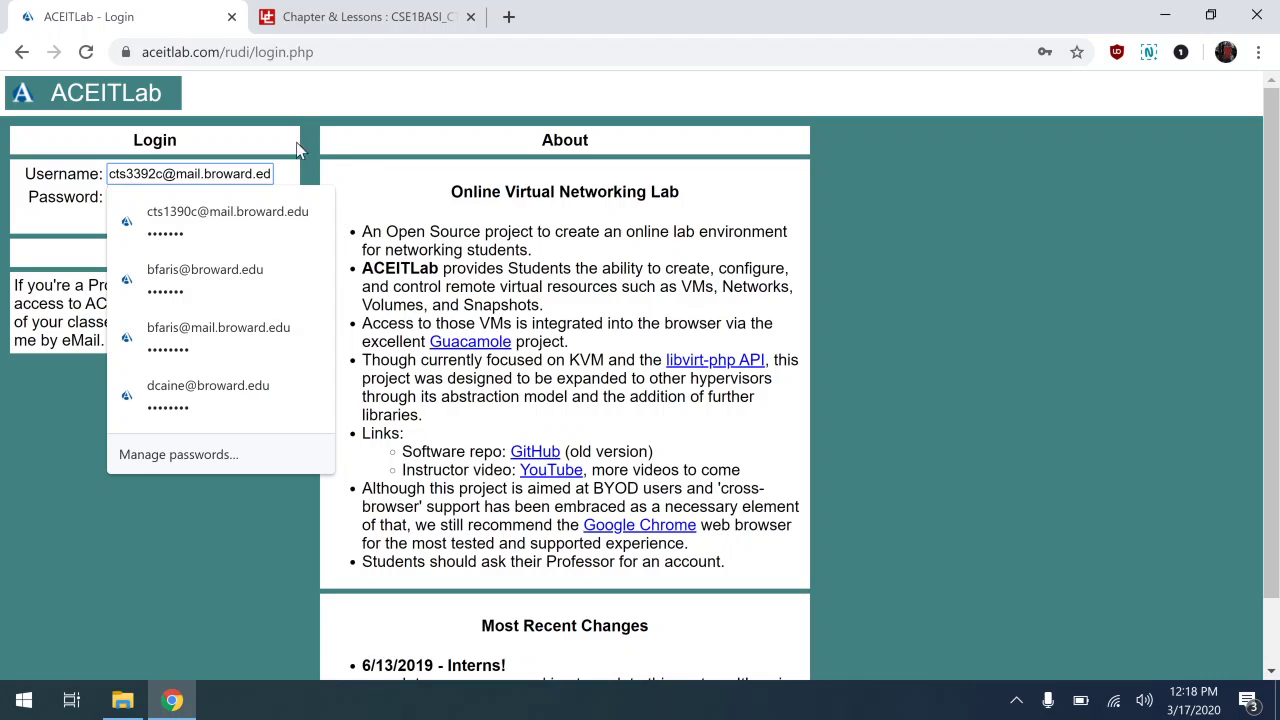
# Log in to the student account and dismiss Chrome's save-password prompt.
pyautogui.press('Tab')
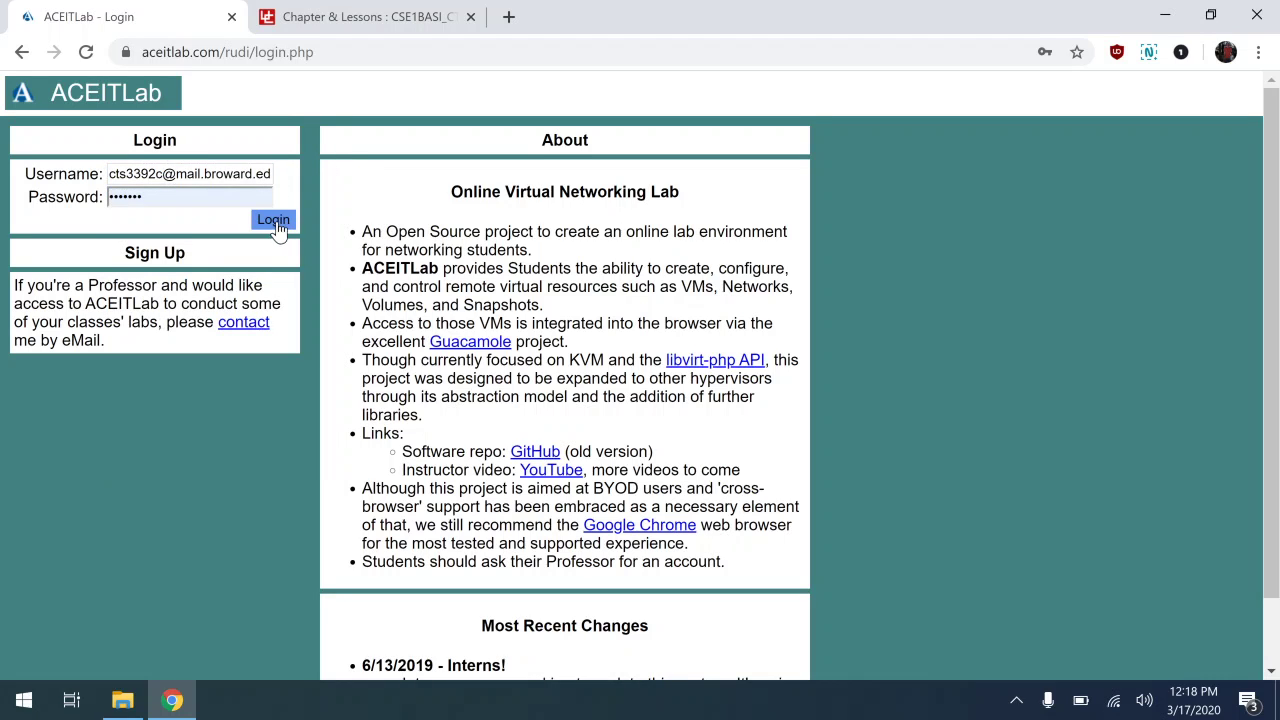
pyautogui.click(277, 224)
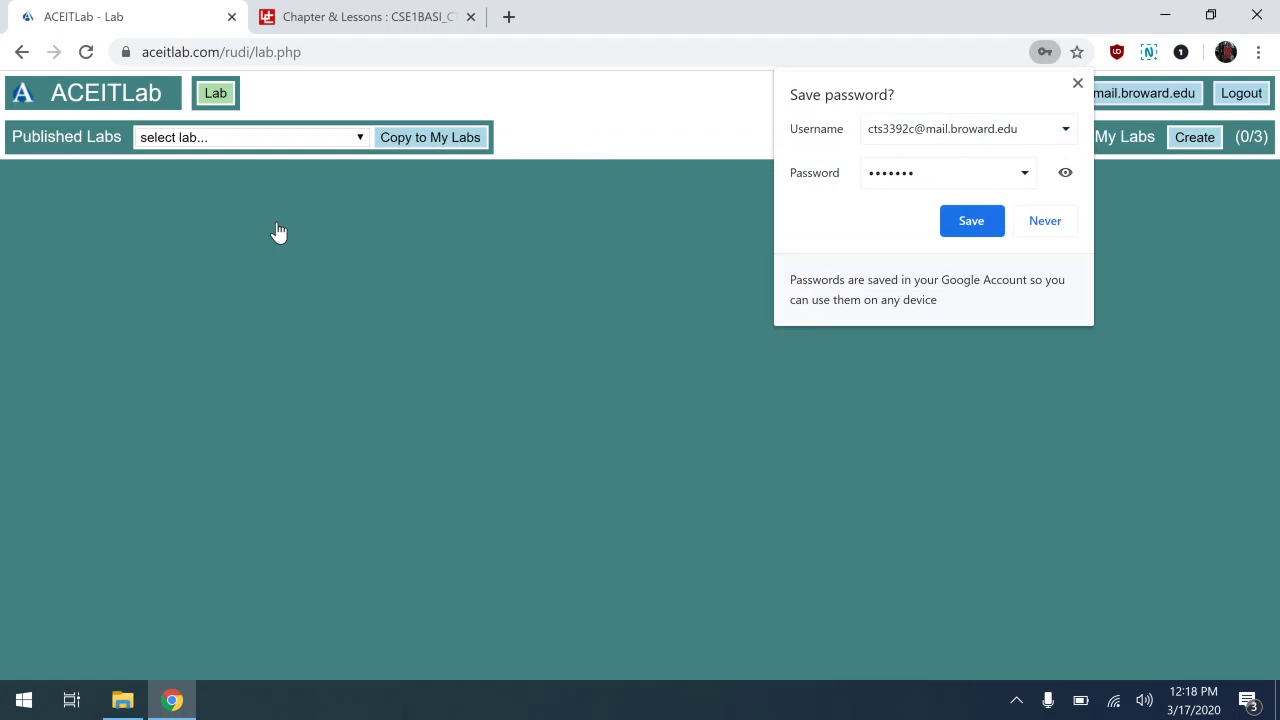
pyautogui.click(1078, 83)
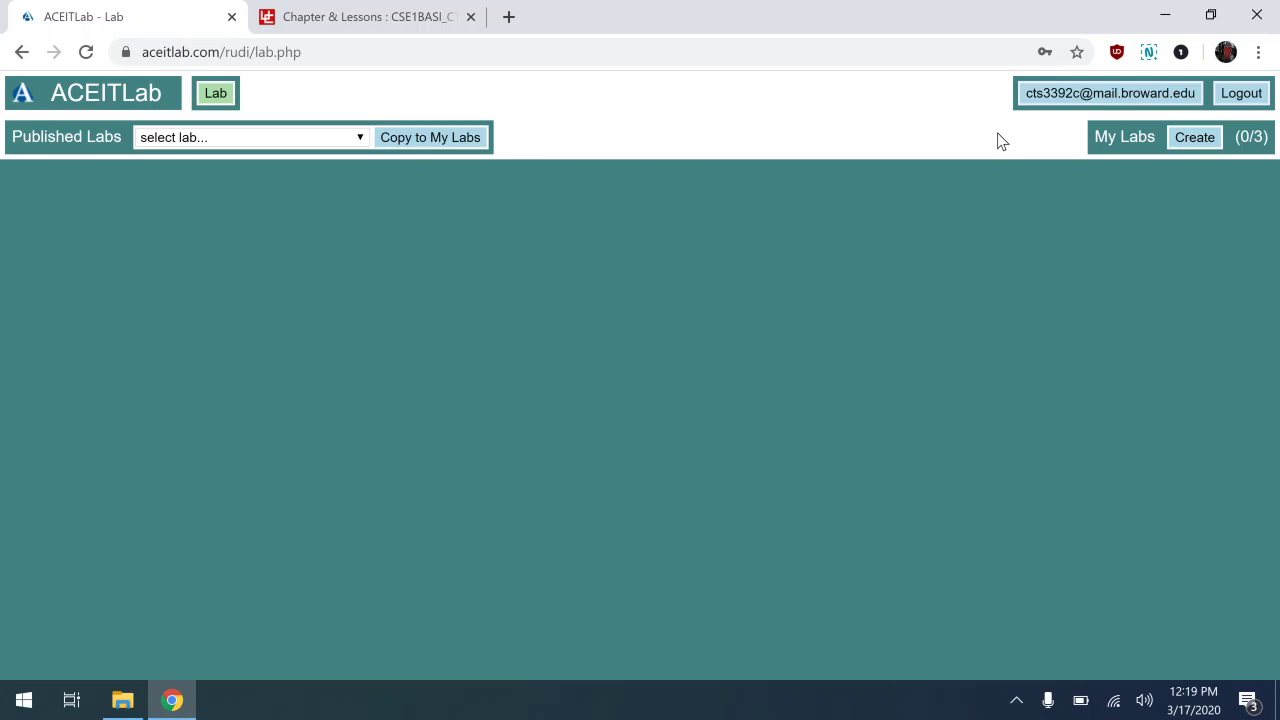
# Copy the published CTS1392C-647715:CTS3392C Lab into My Labs and activate it.
pyautogui.click(357, 137)
pyautogui.click(297, 192)
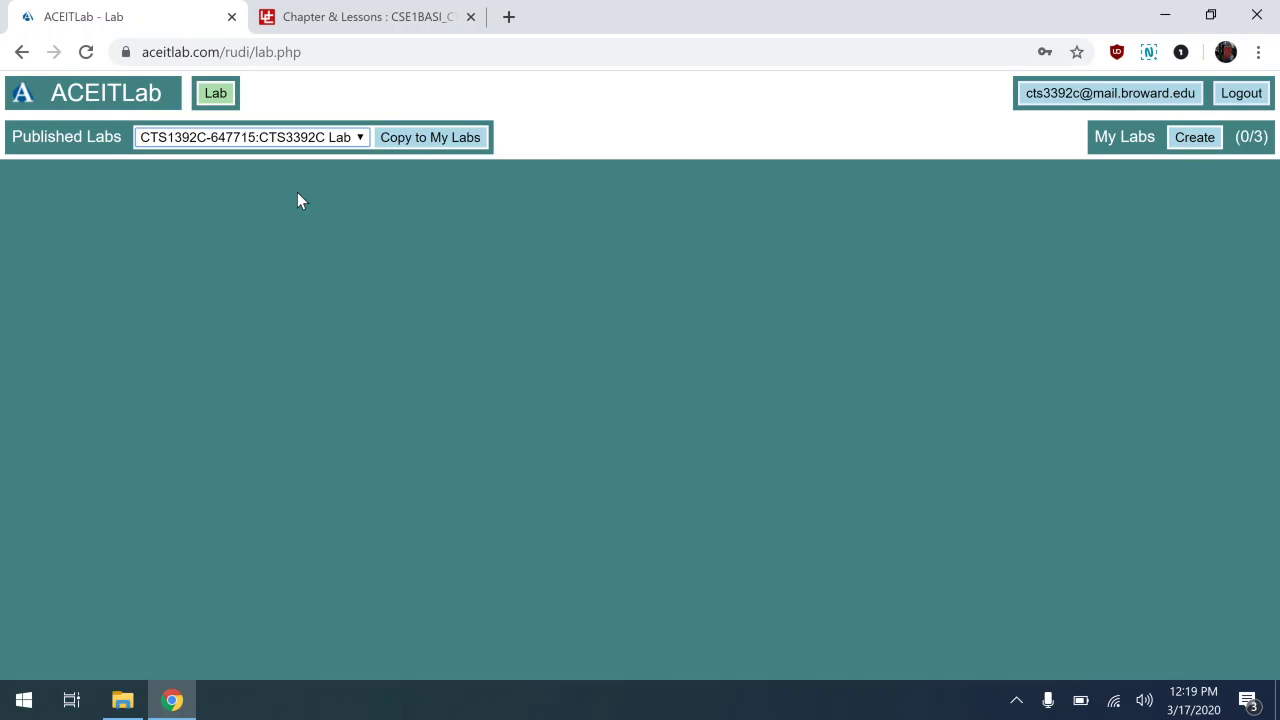
pyautogui.click(434, 138)
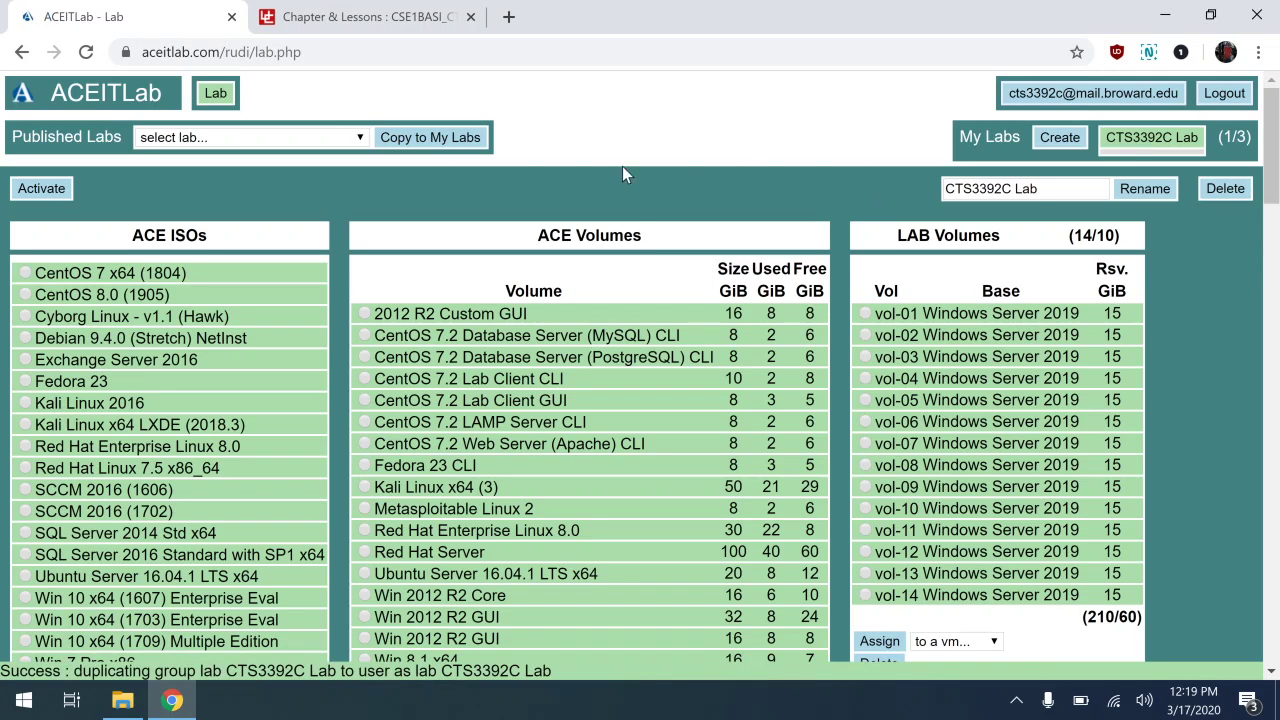
pyautogui.click(40, 189)
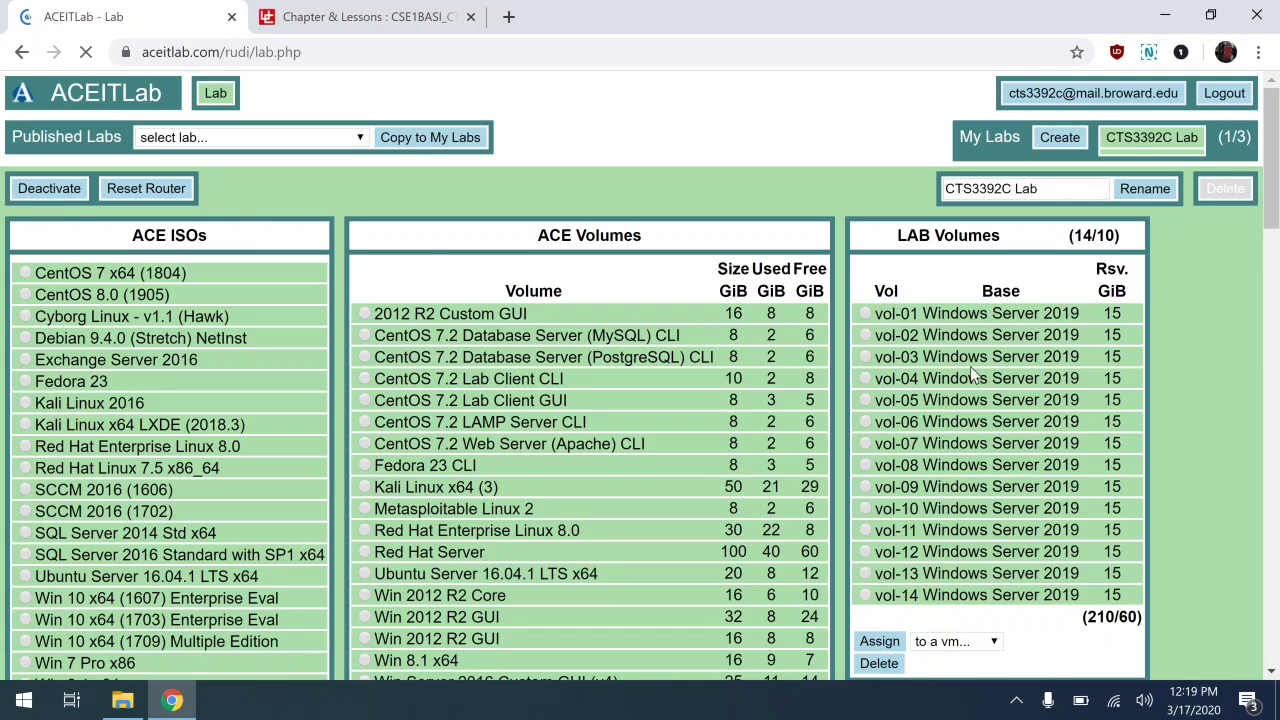
pyautogui.scroll(-10, 1169, 445)
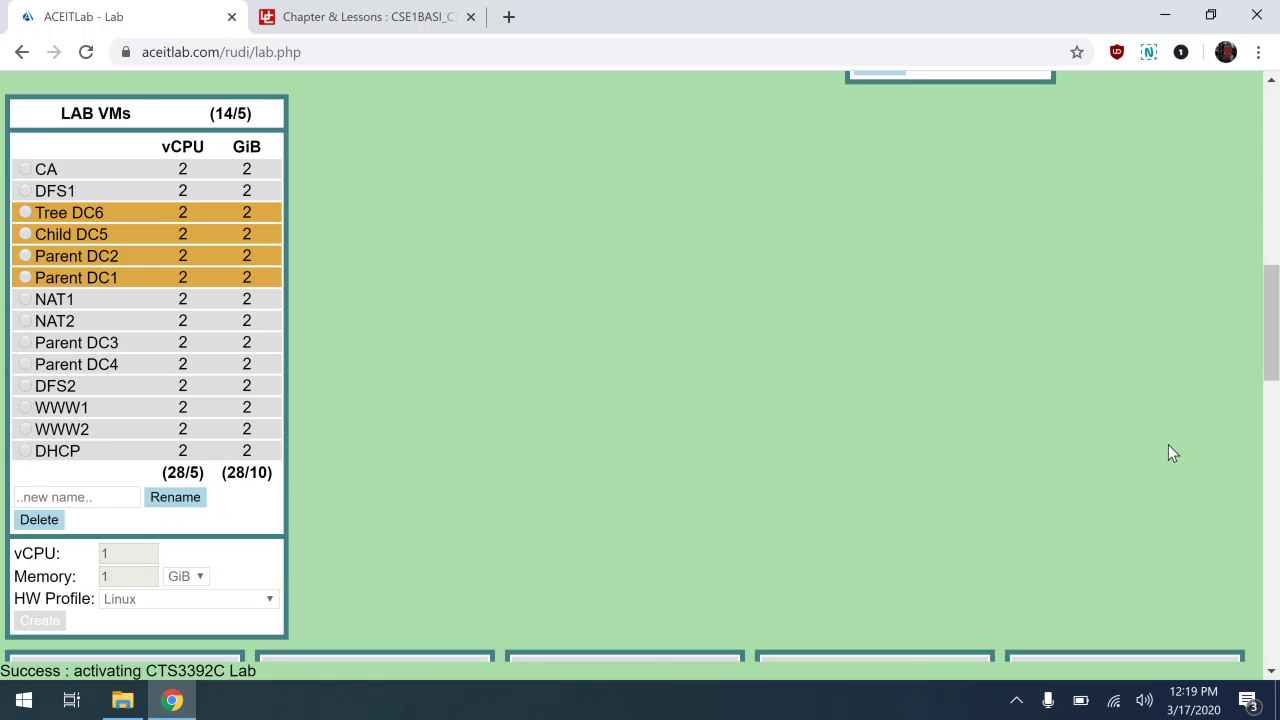
pyautogui.scroll(-3, 1168, 444)
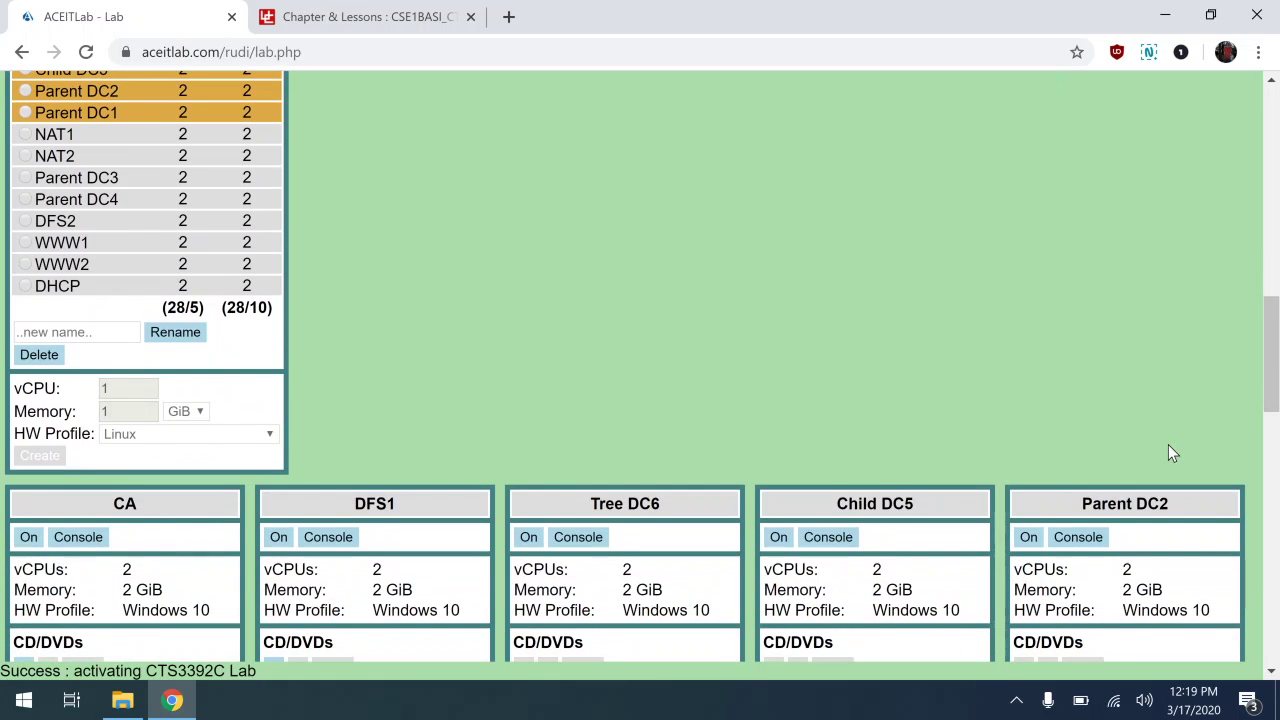
pyautogui.scroll(-2, 1168, 445)
pyautogui.scroll(-10, 1169, 452)
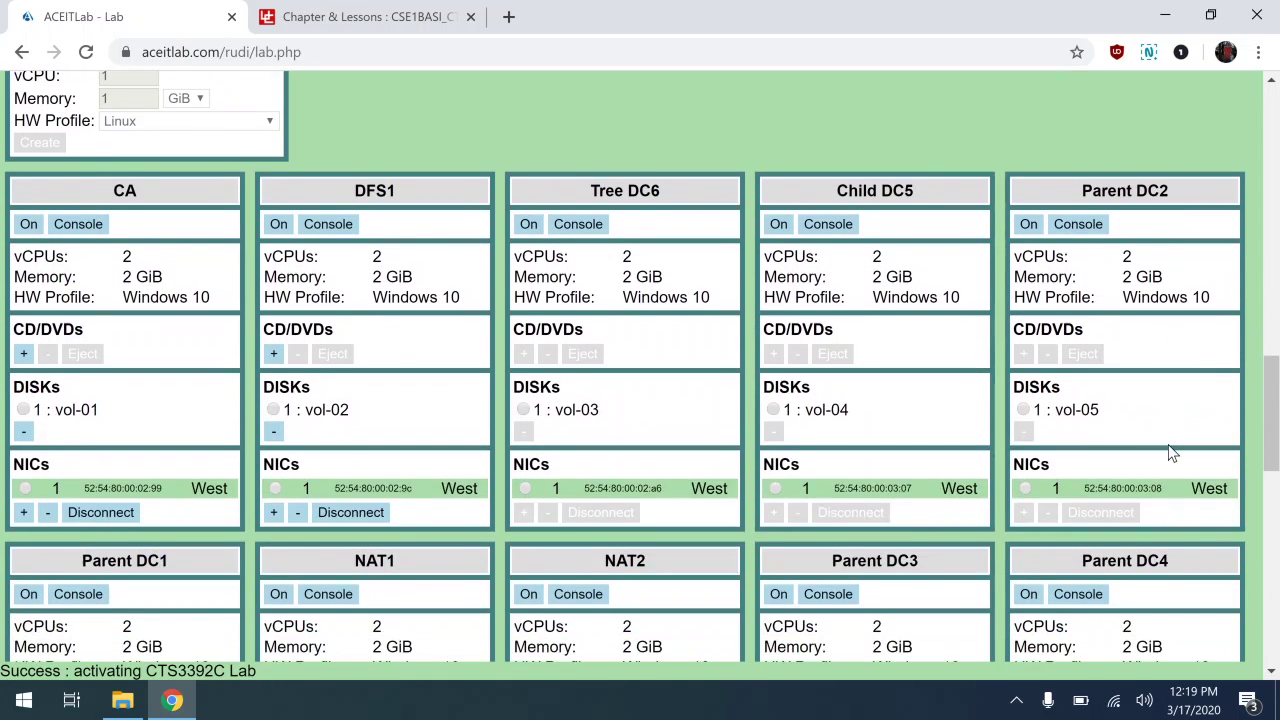
pyautogui.scroll(-6, 1172, 452)
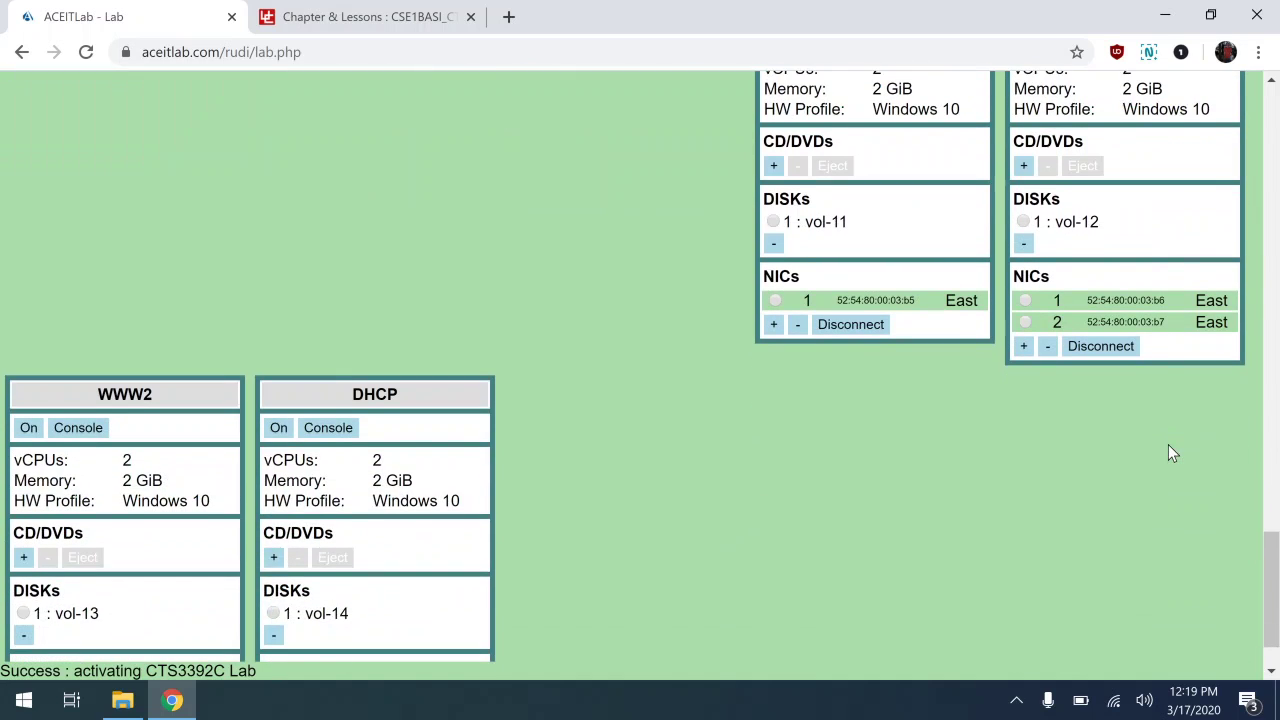
pyautogui.scroll(6, 1172, 452)
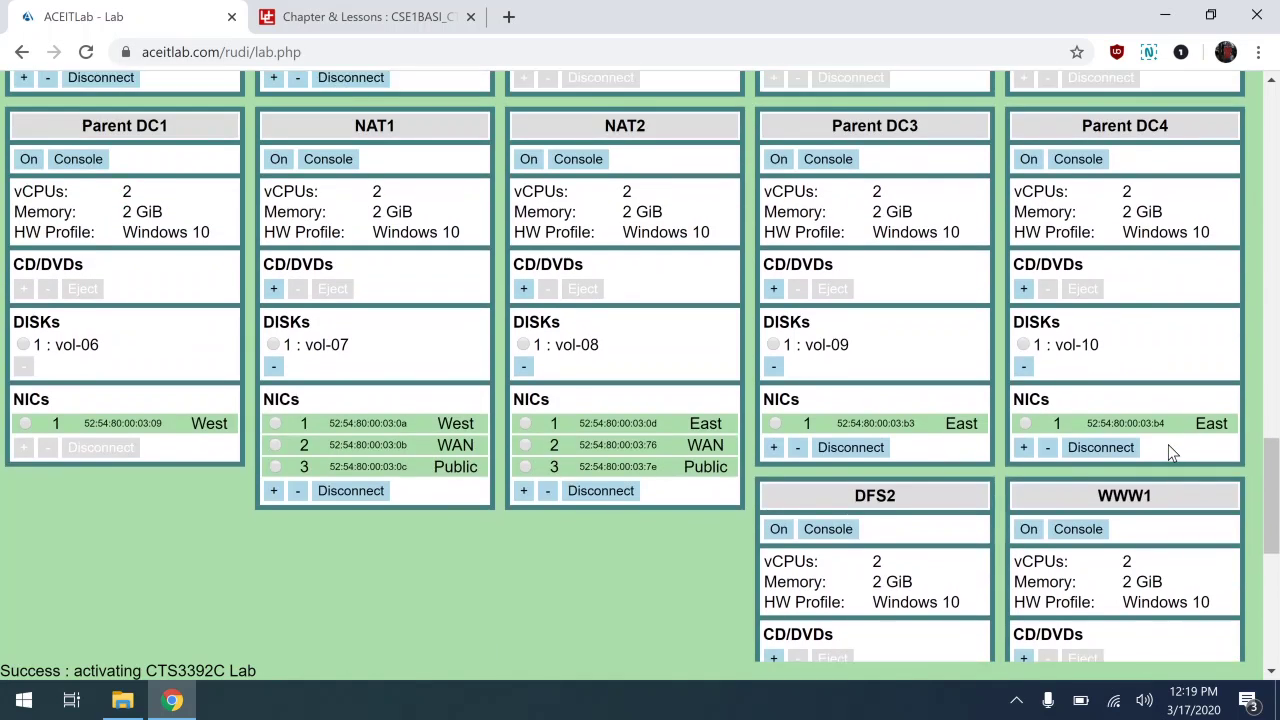
pyautogui.scroll(6, 1172, 452)
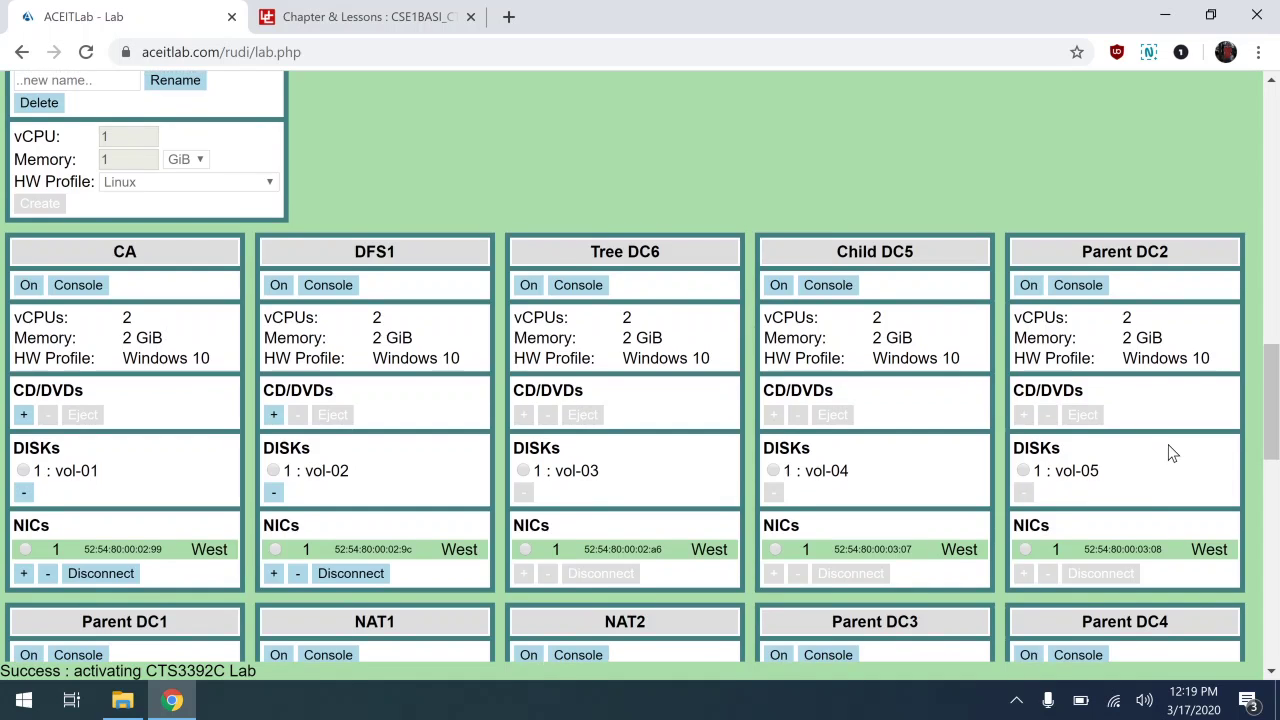
pyautogui.scroll(2, 1172, 452)
pyautogui.scroll(-2, 1172, 452)
pyautogui.scroll(3, 1172, 452)
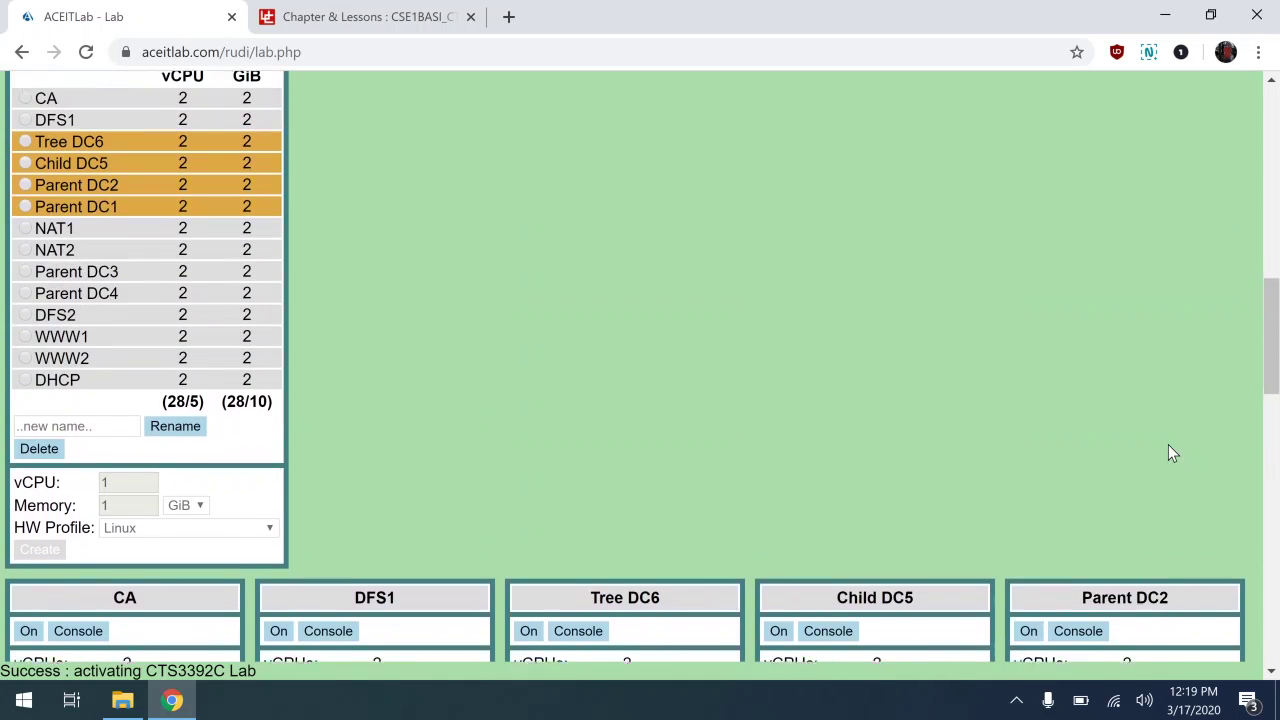
pyautogui.scroll(3, 1172, 452)
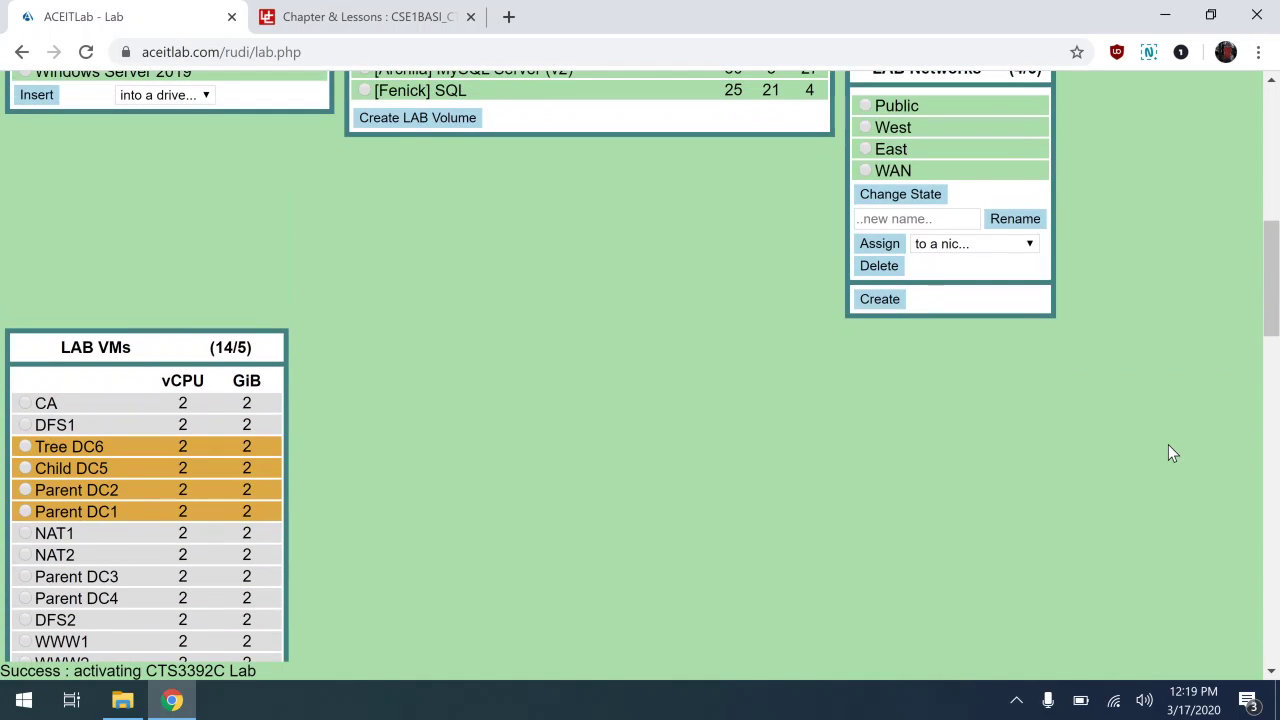
pyautogui.scroll(-8, 1172, 452)
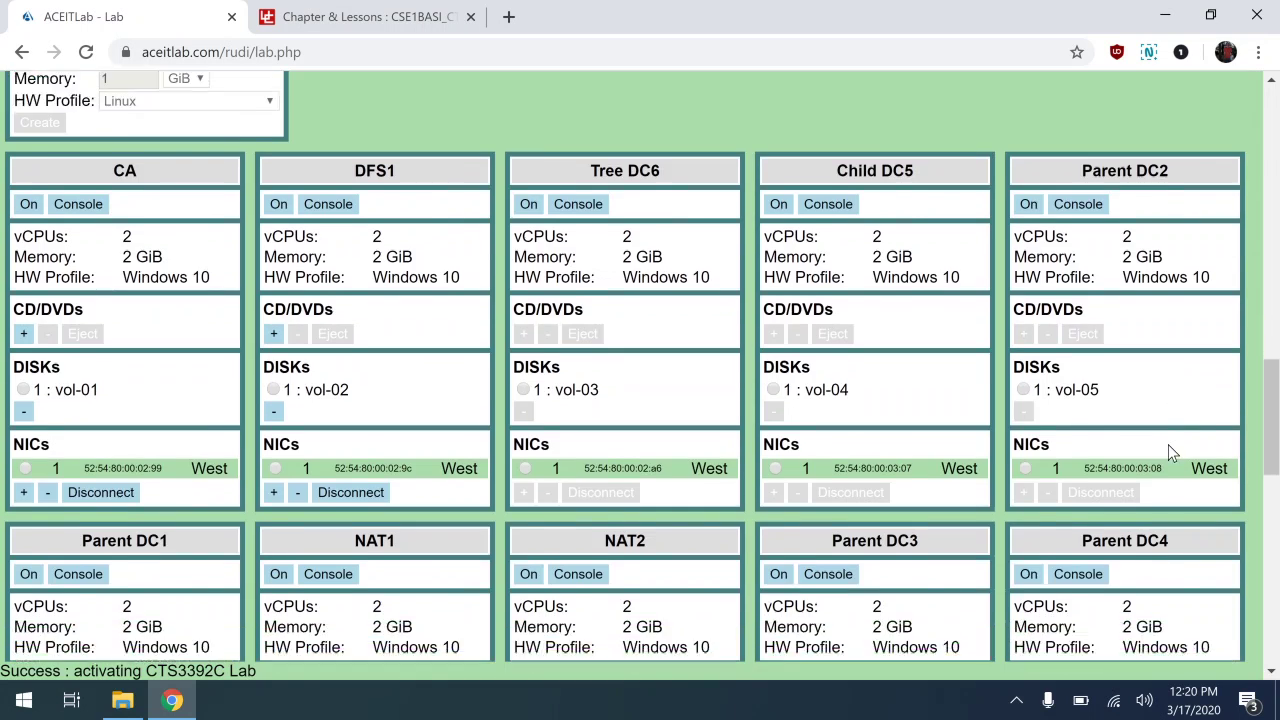
pyautogui.scroll(-1, 1172, 452)
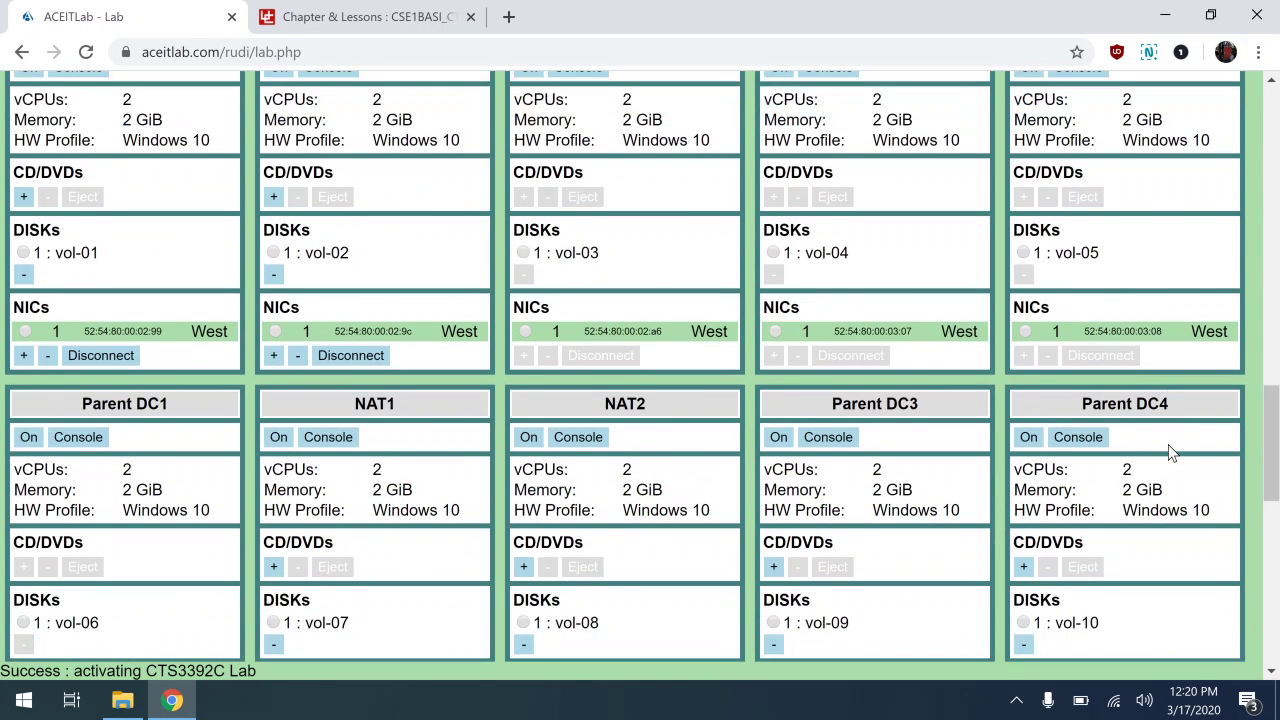
pyautogui.scroll(-4, 1172, 452)
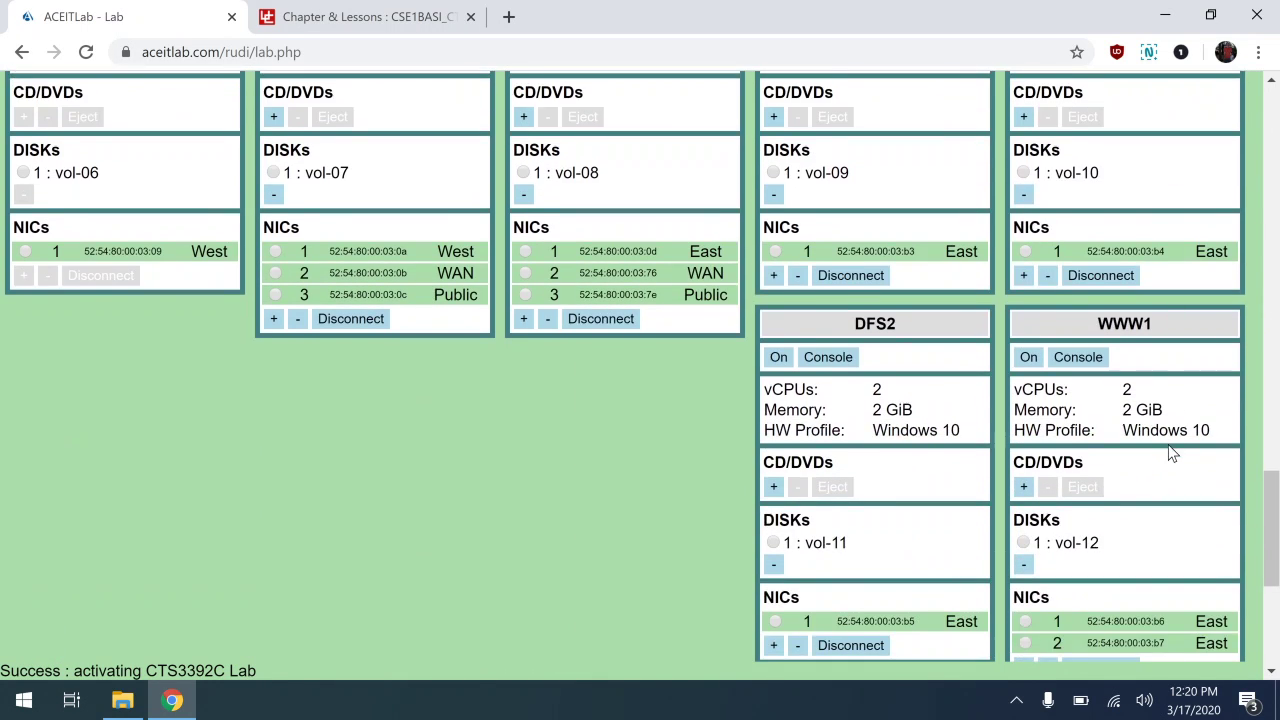
pyautogui.scroll(7, 1172, 453)
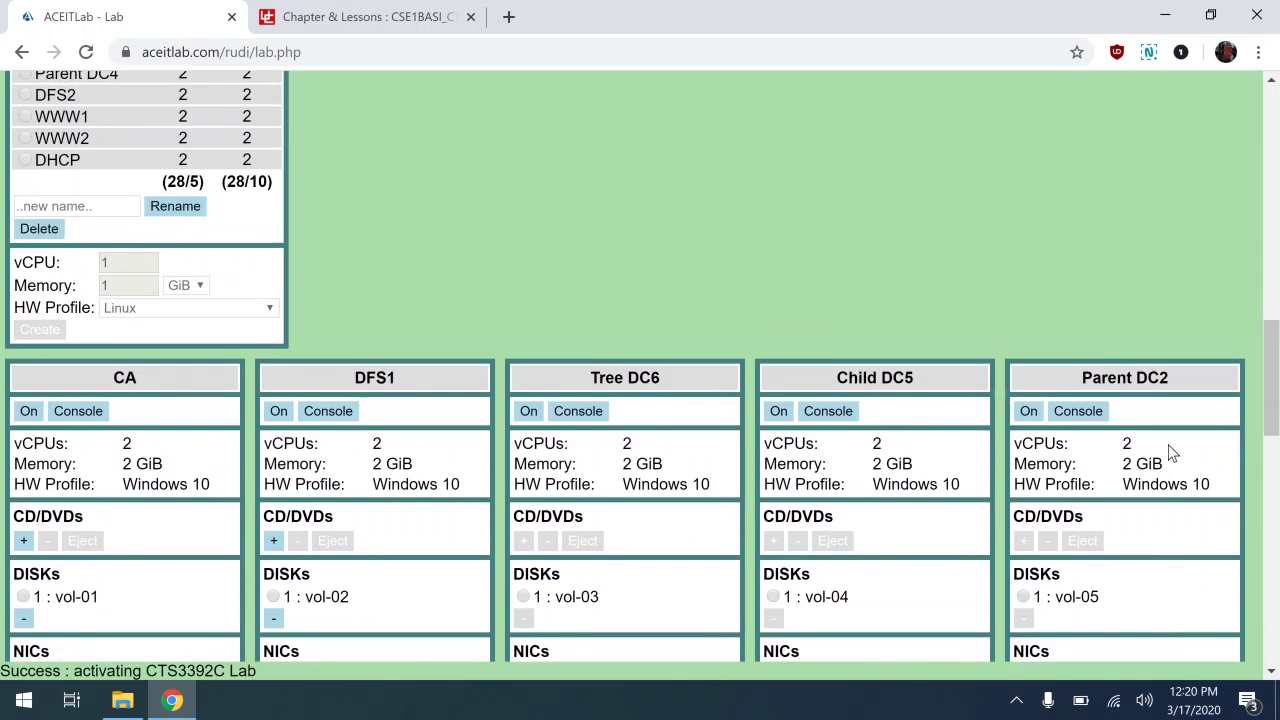
pyautogui.scroll(-7, 1172, 452)
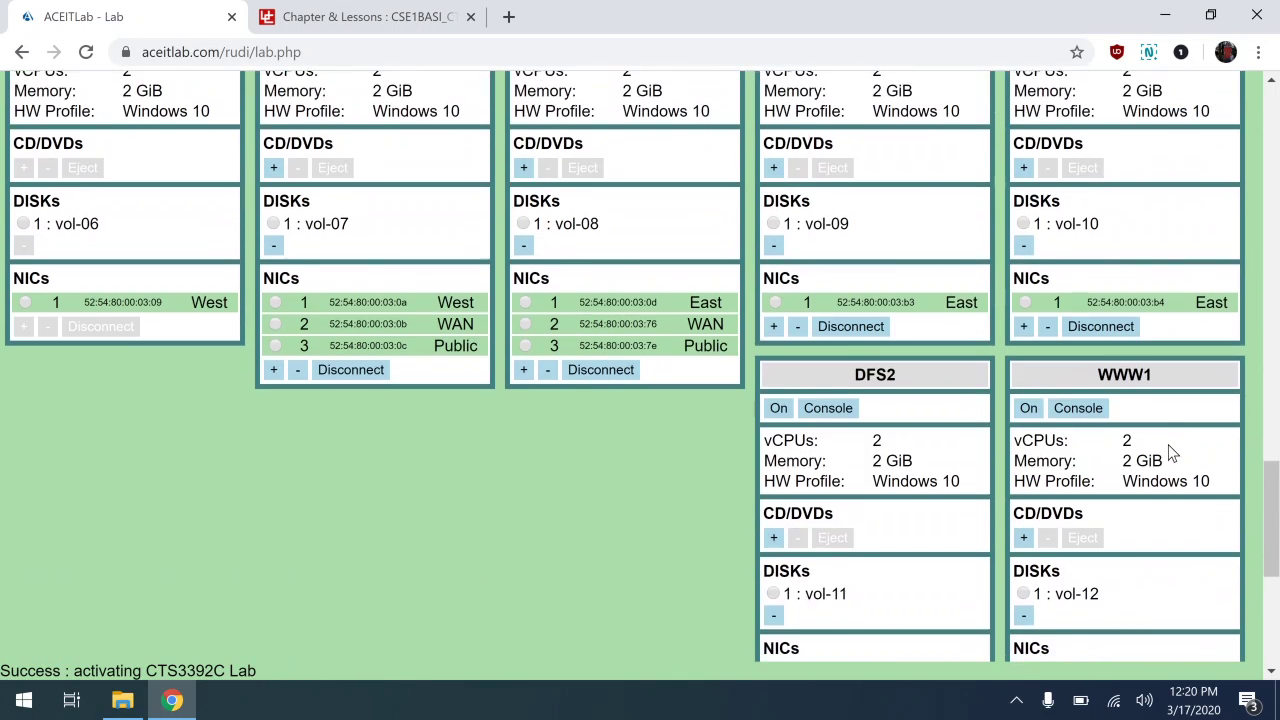
pyautogui.scroll(2, 1172, 452)
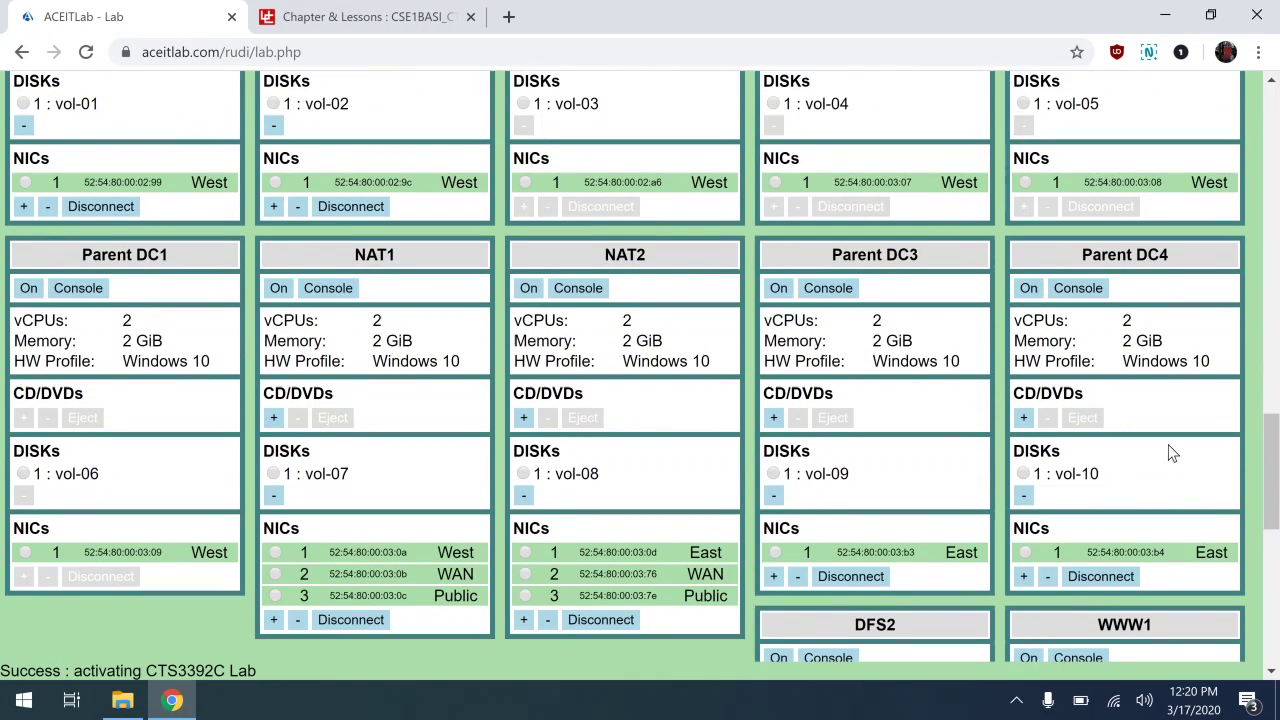
# Power on Parent DC1 and sign in as Administrator, retrying after the incorrect-password error.
pyautogui.click(28, 288)
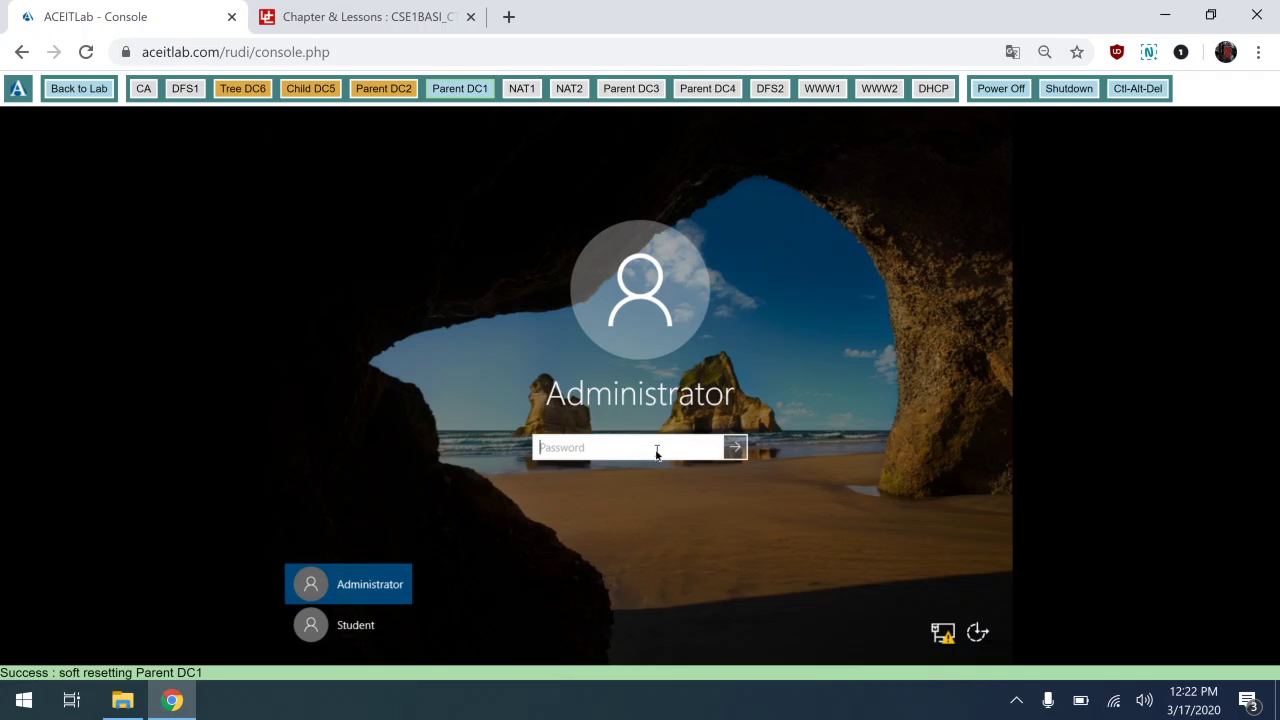
pyautogui.write('••••••••••')
pyautogui.press('Return')
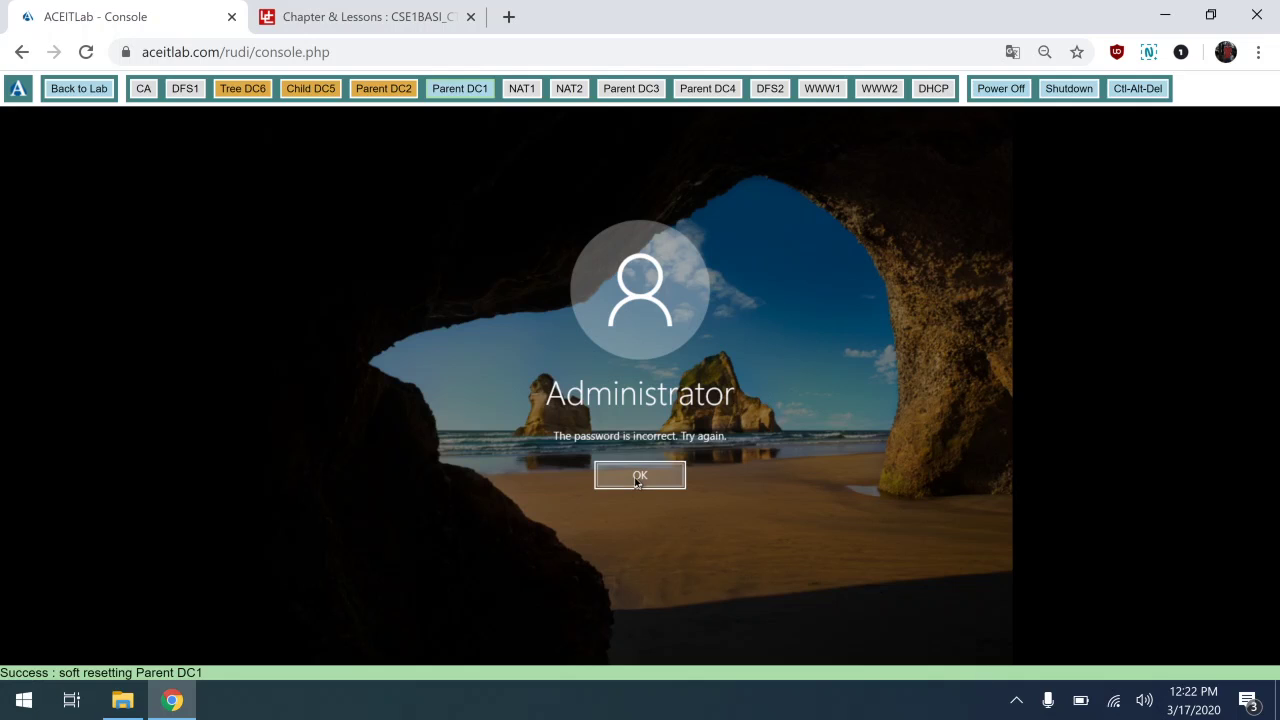
pyautogui.click(640, 475)
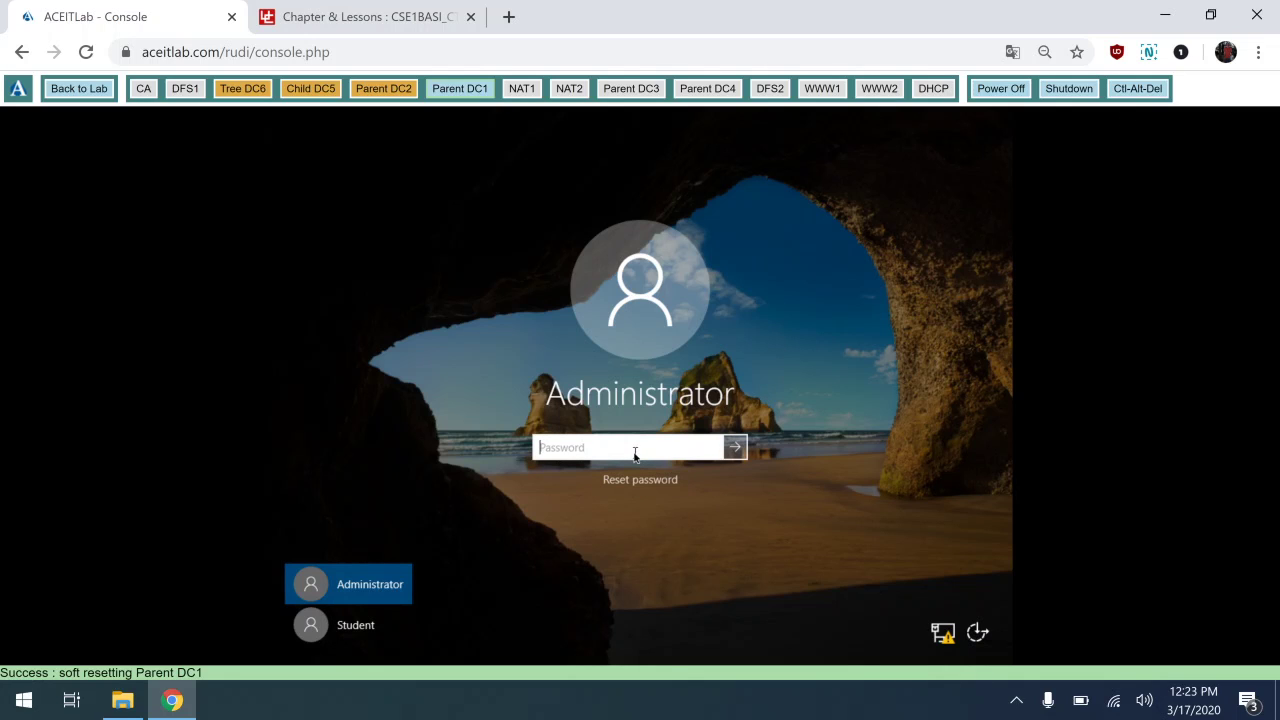
pyautogui.write('Pa$$word')
pyautogui.click(736, 448)
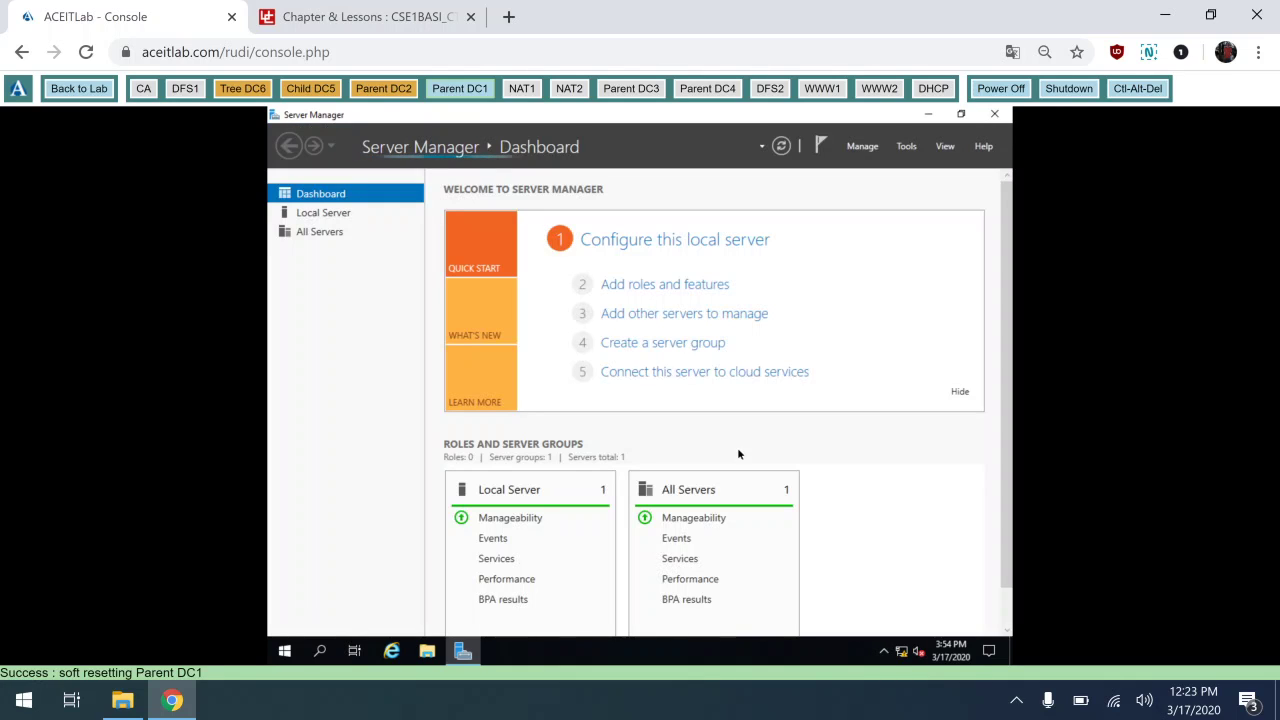
# Hide the welcome panel and open Network Connections from Local Server's Ethernet link.
pyautogui.click(957, 393)
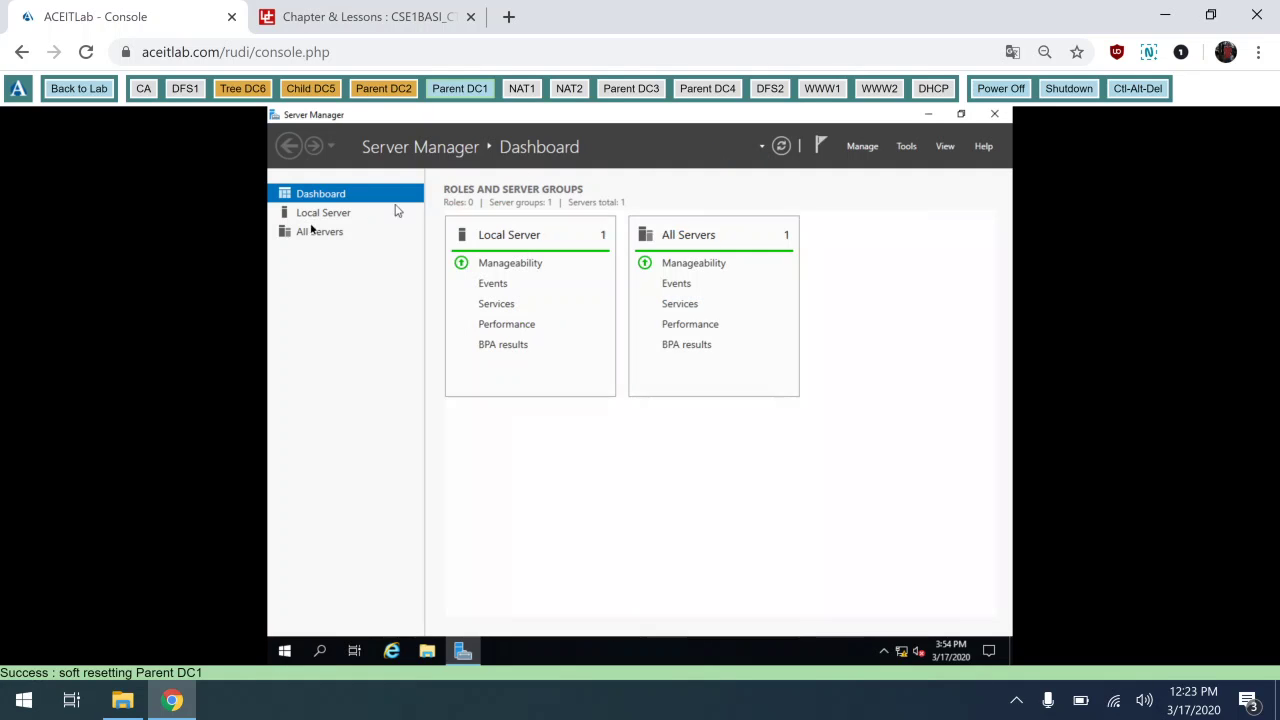
pyautogui.click(320, 230)
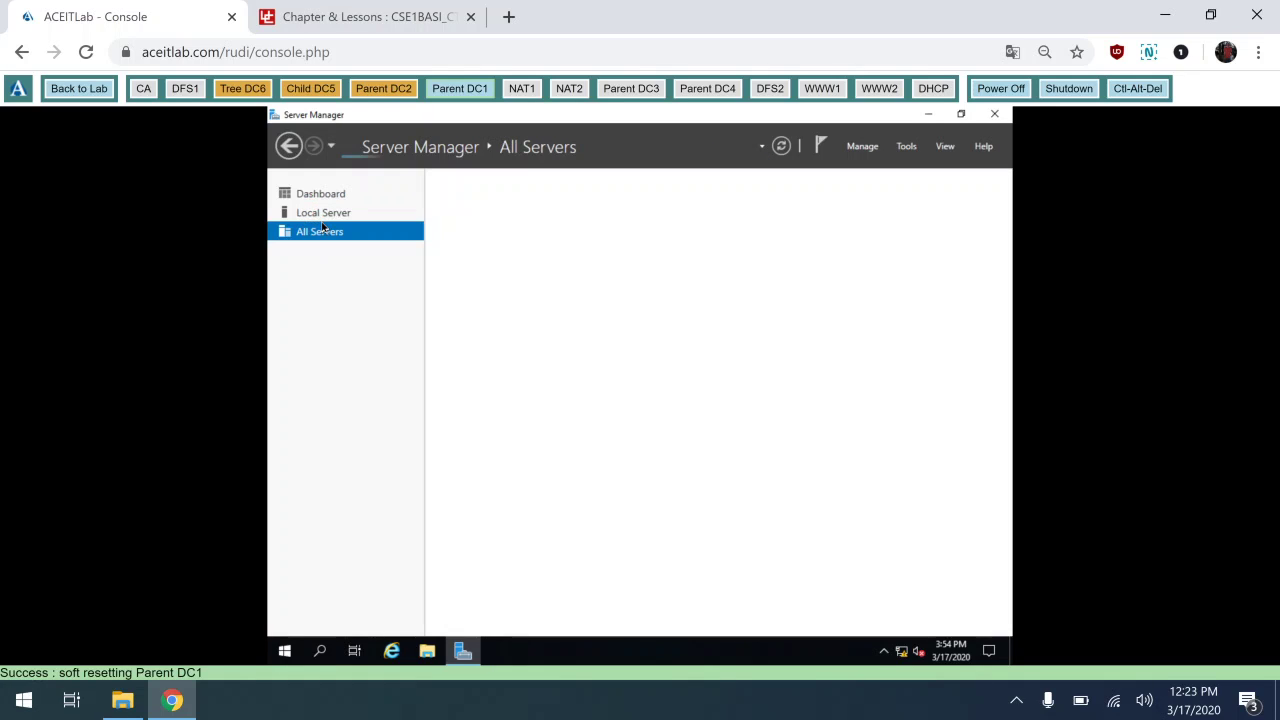
pyautogui.click(338, 213)
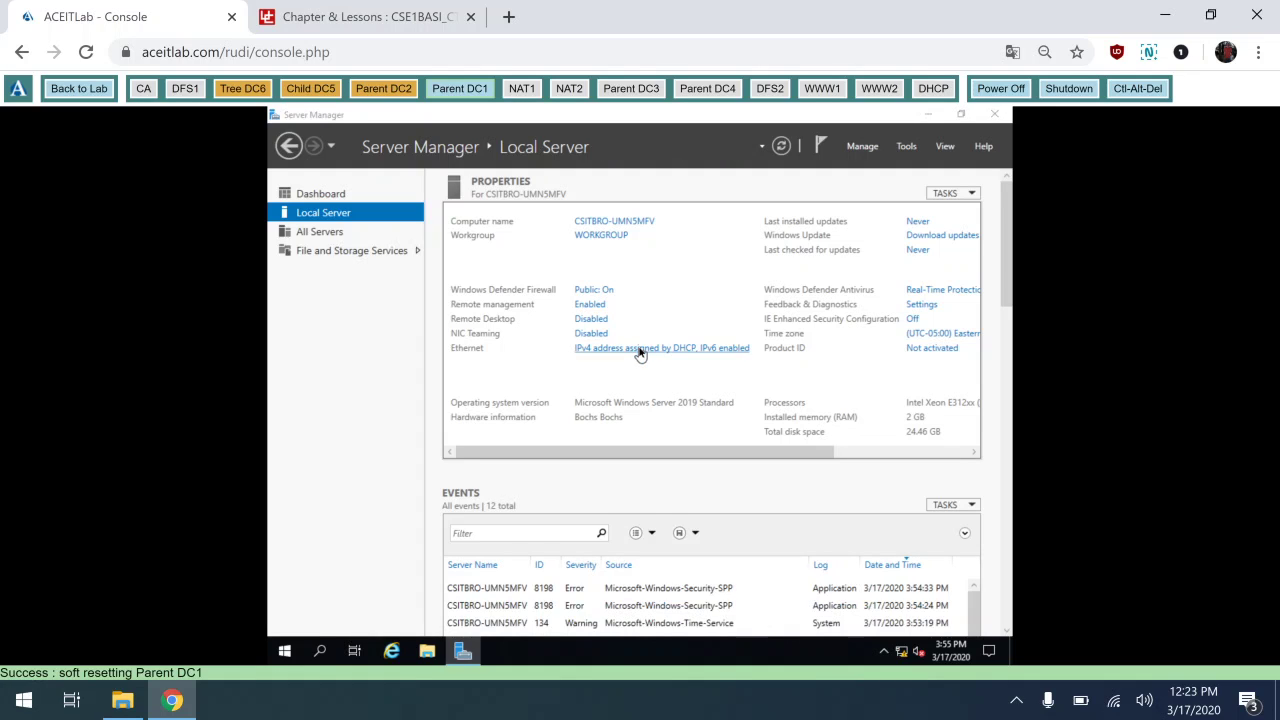
pyautogui.click(640, 350)
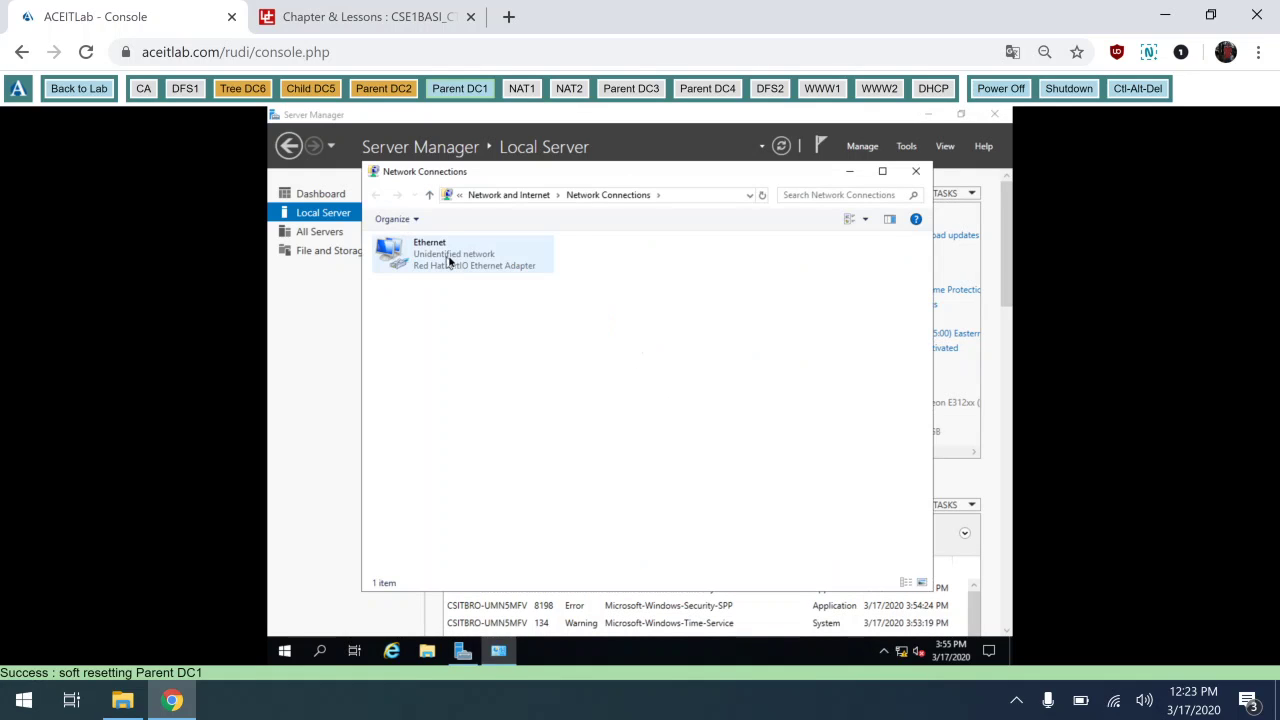
# Open the Ethernet adapter's IPv4 properties and choose 'Use the following IP address'.
pyautogui.doubleClick(449, 262)
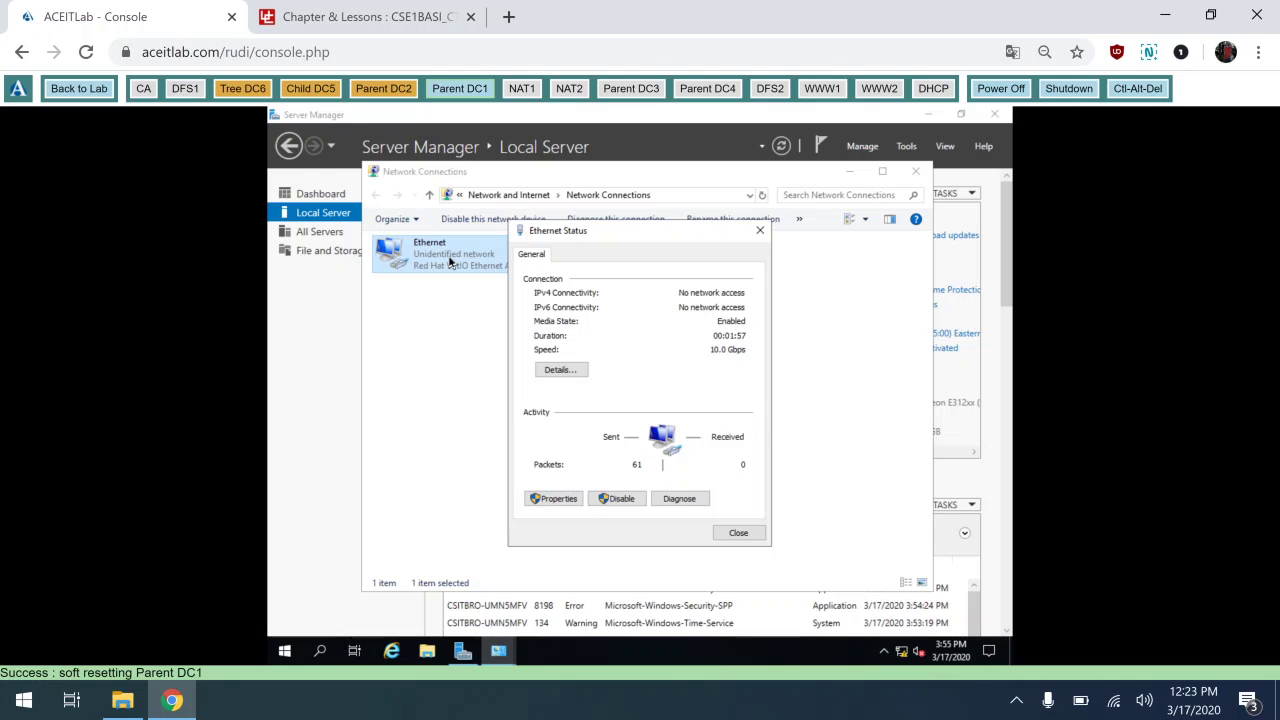
pyautogui.click(546, 505)
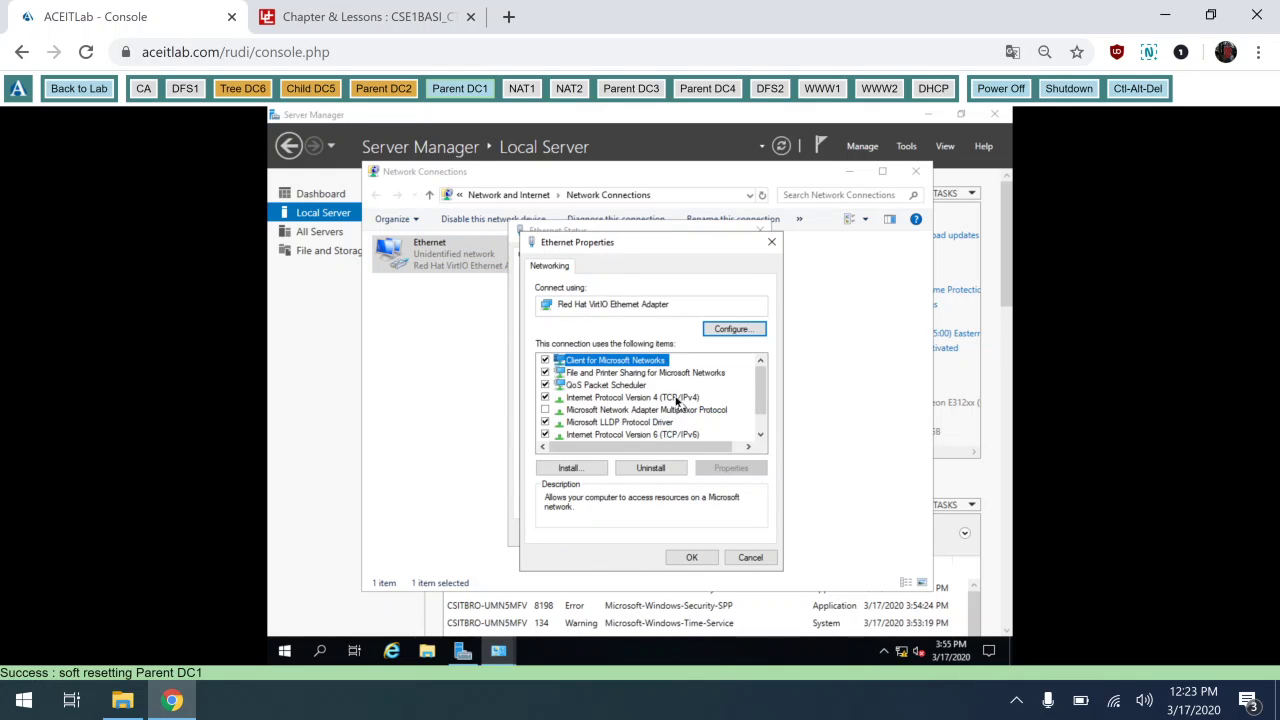
pyautogui.doubleClick(677, 402)
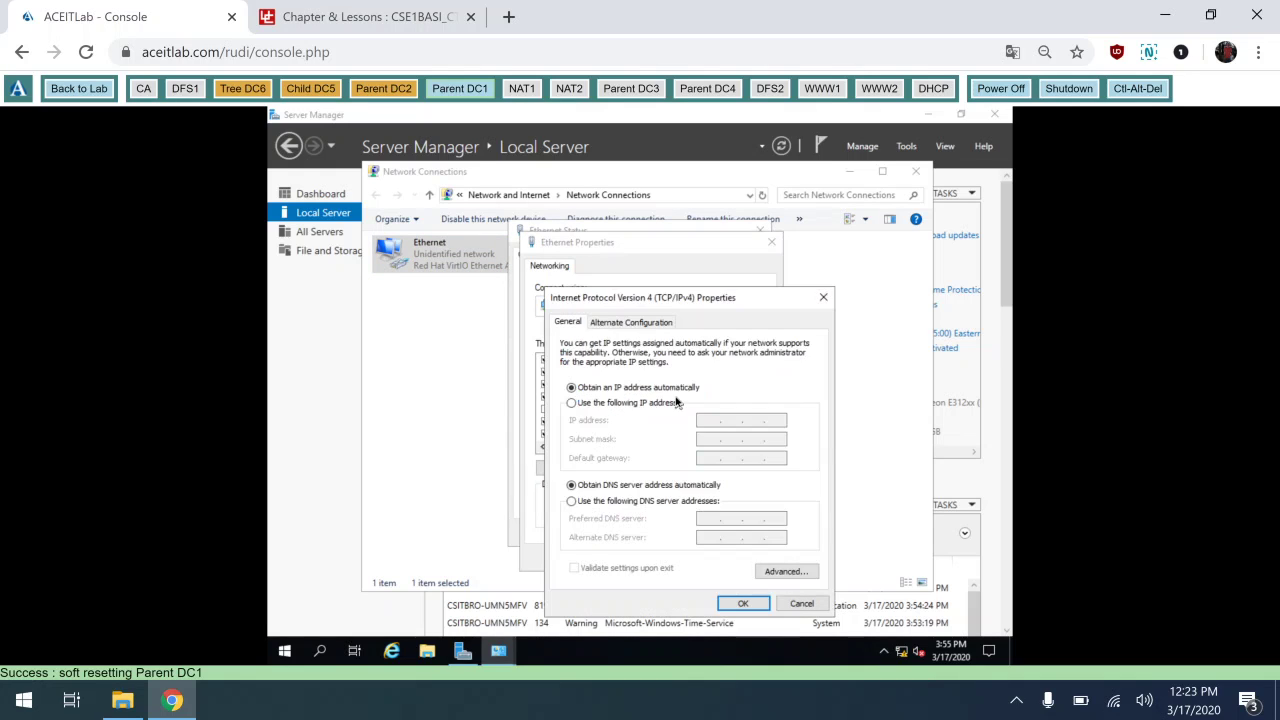
pyautogui.click(633, 405)
pyautogui.click(701, 423)
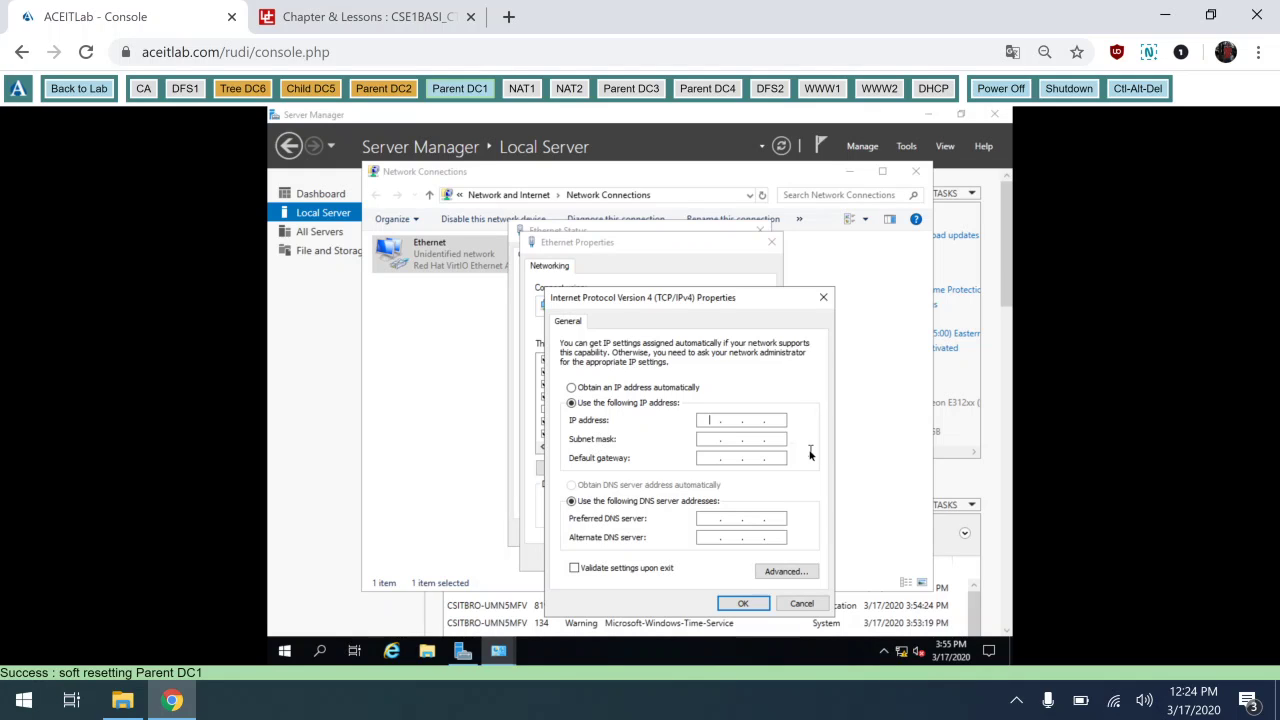
# Enter IP 172.16.0.2, mask 255.255.248.0, gateway 172.16.0.2, and DNS 8.8.8.8 / 8.8.4.4.
pyautogui.write('172 . 16 . 0 . 2')
pyautogui.press('Right')
pyautogui.press('Right')
pyautogui.press('Right')
pyautogui.write('248')
pyautogui.click(710, 457)
pyautogui.write('172.16.')
pyautogui.click(712, 517)
pyautogui.write('8')
pyautogui.write('8')
pyautogui.write('8')
pyautogui.press('Tab')
pyautogui.write('8 . 8 . 4')
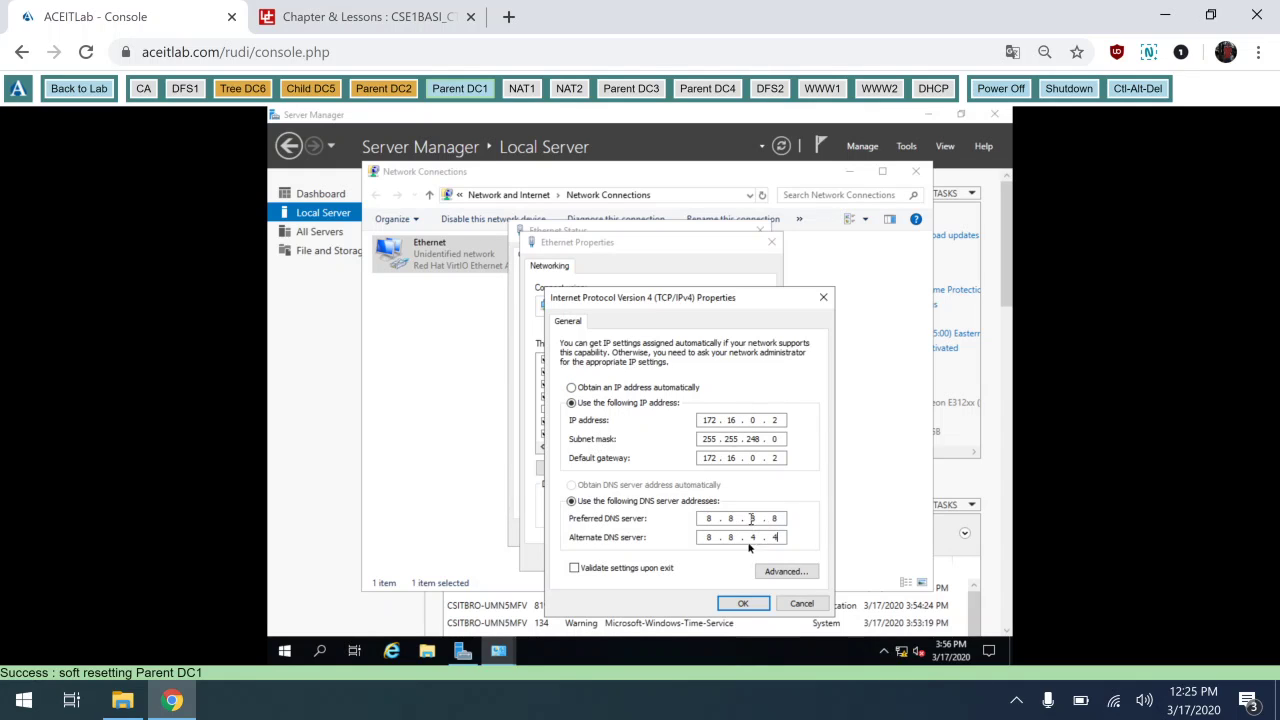
# Apply the IPv4 settings and close the adapter and Network Connections windows.
pyautogui.click(742, 604)
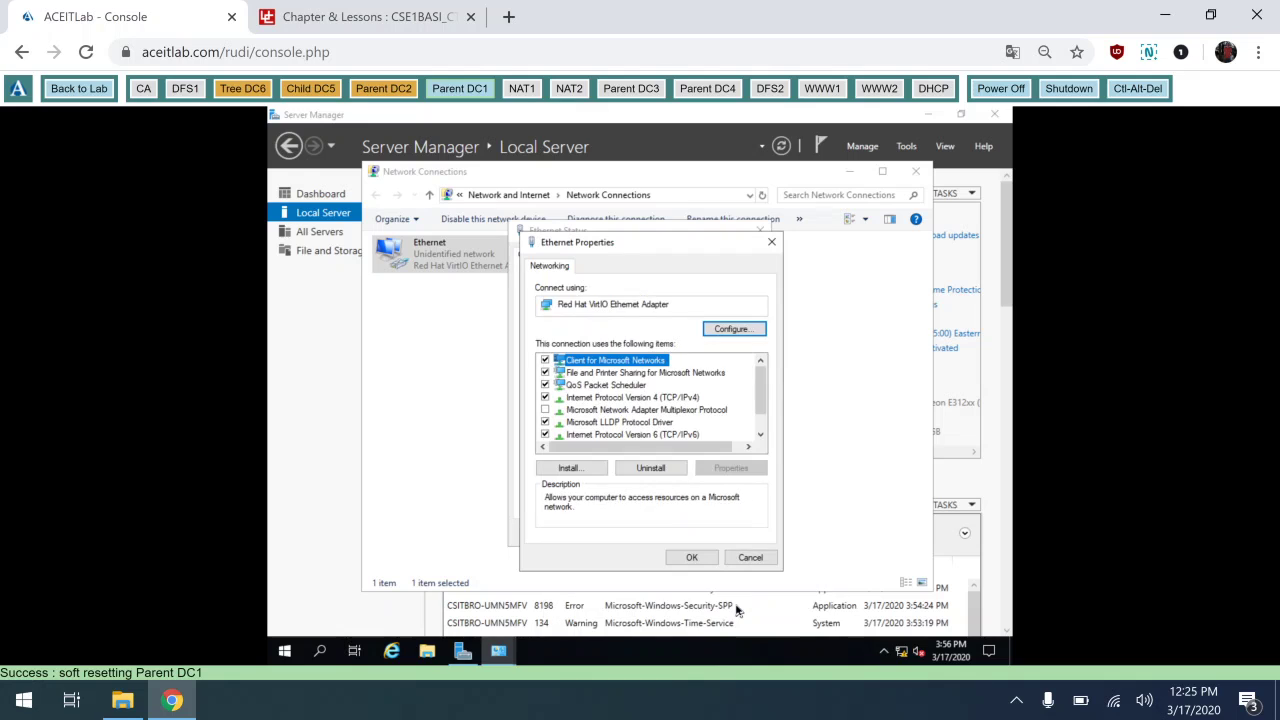
pyautogui.click(692, 558)
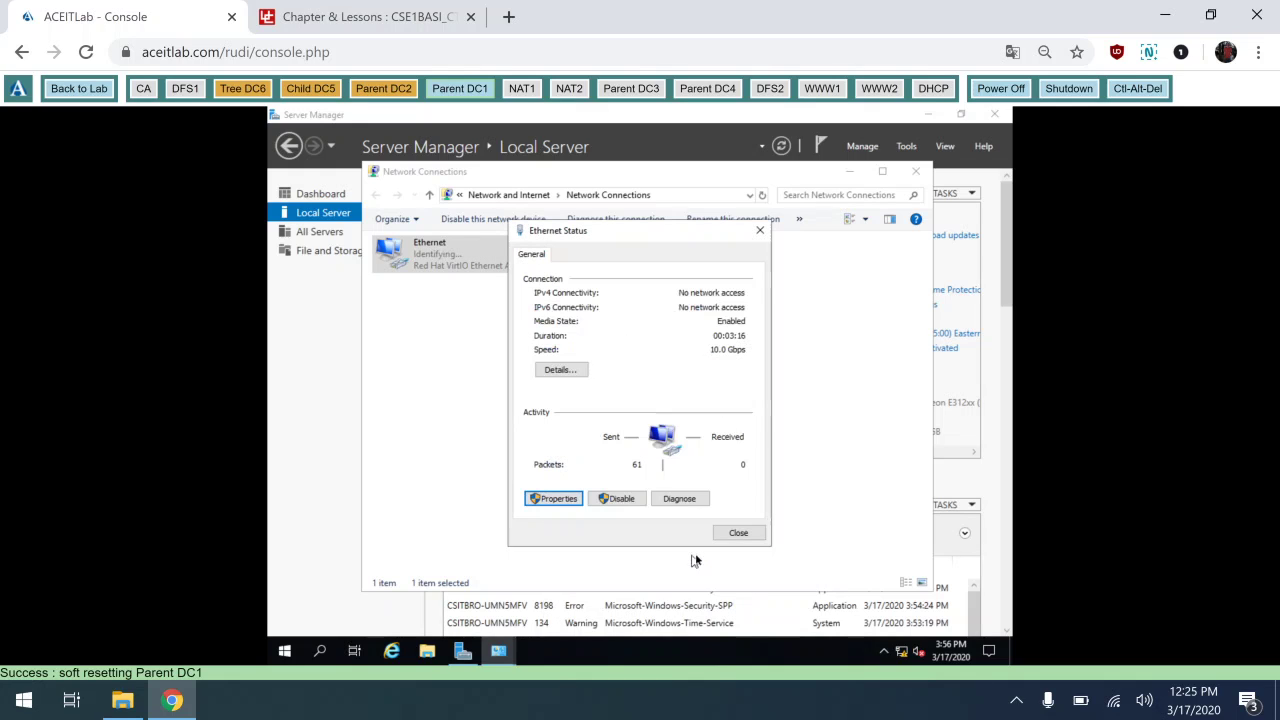
pyautogui.click(752, 537)
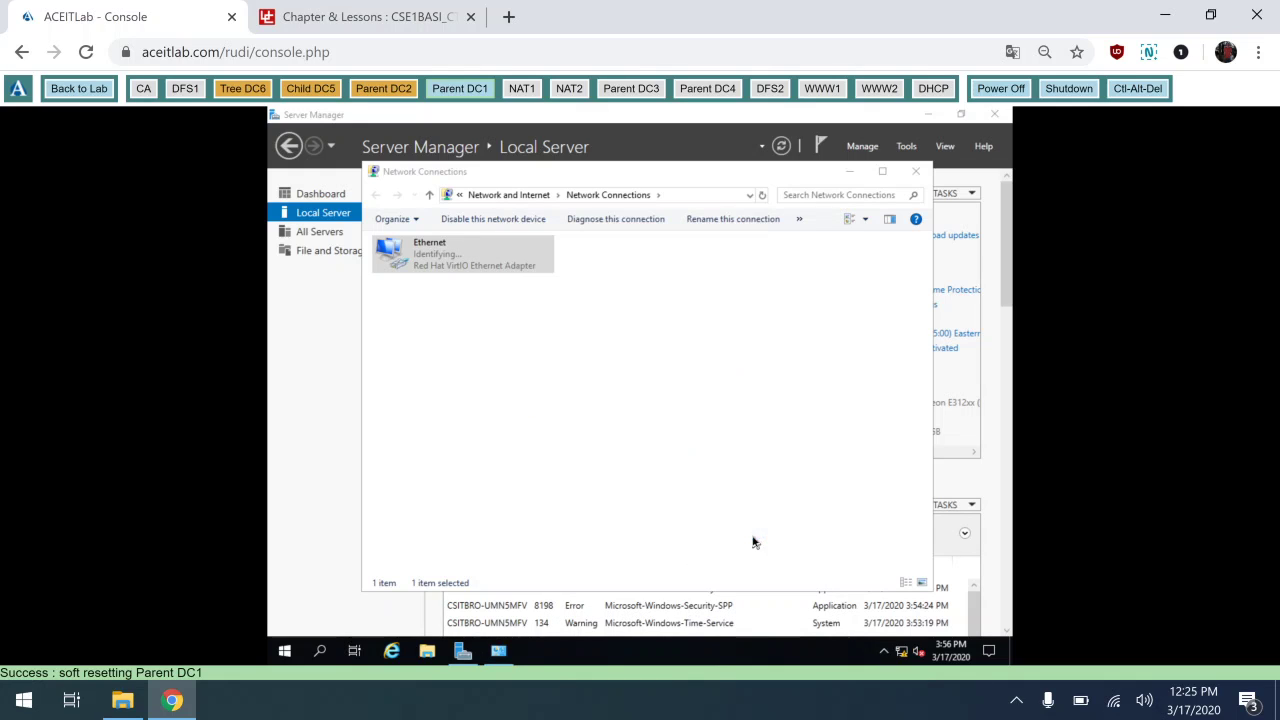
pyautogui.click(915, 173)
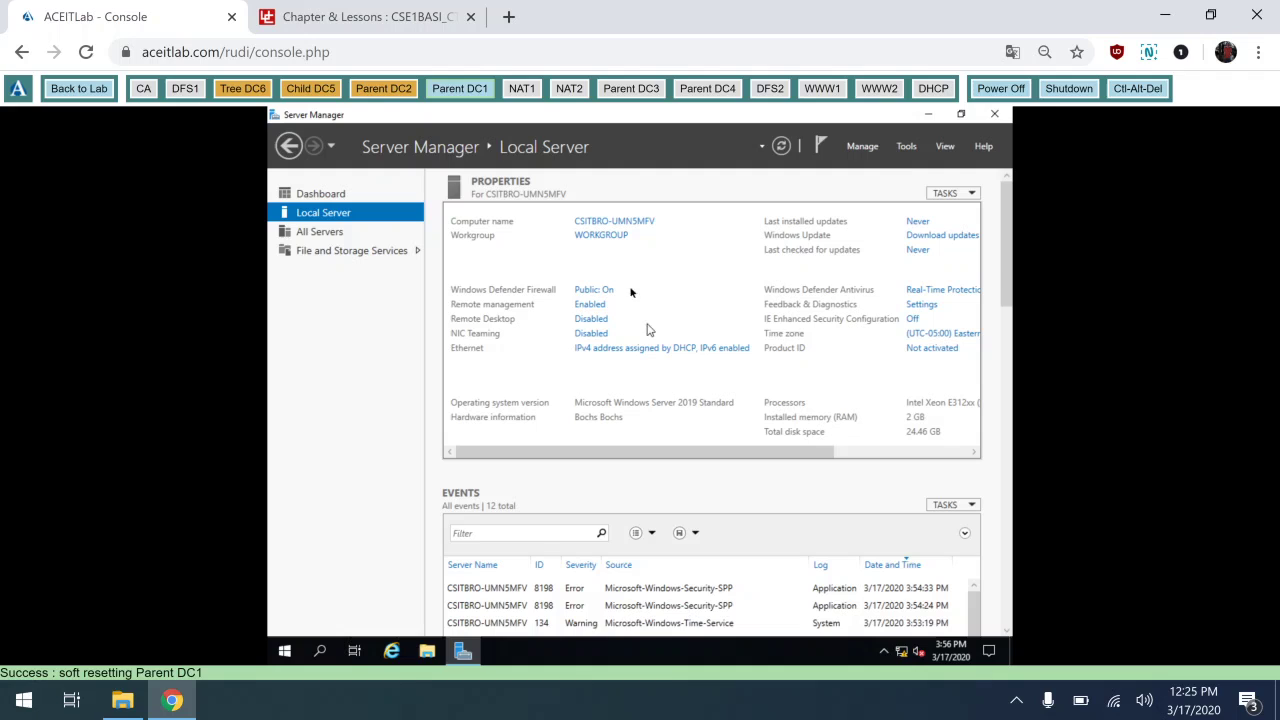
pyautogui.click(642, 228)
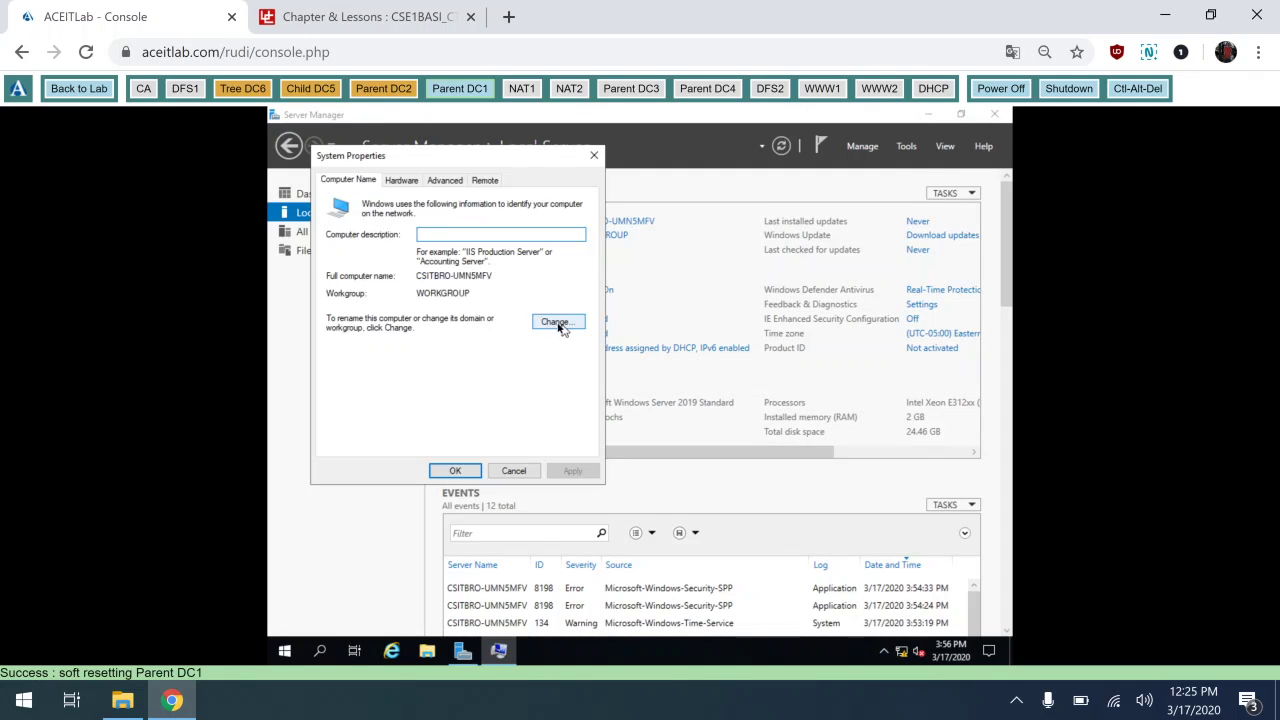
# Change the computer name to parent-dc1 and restart the server now.
pyautogui.click(556, 322)
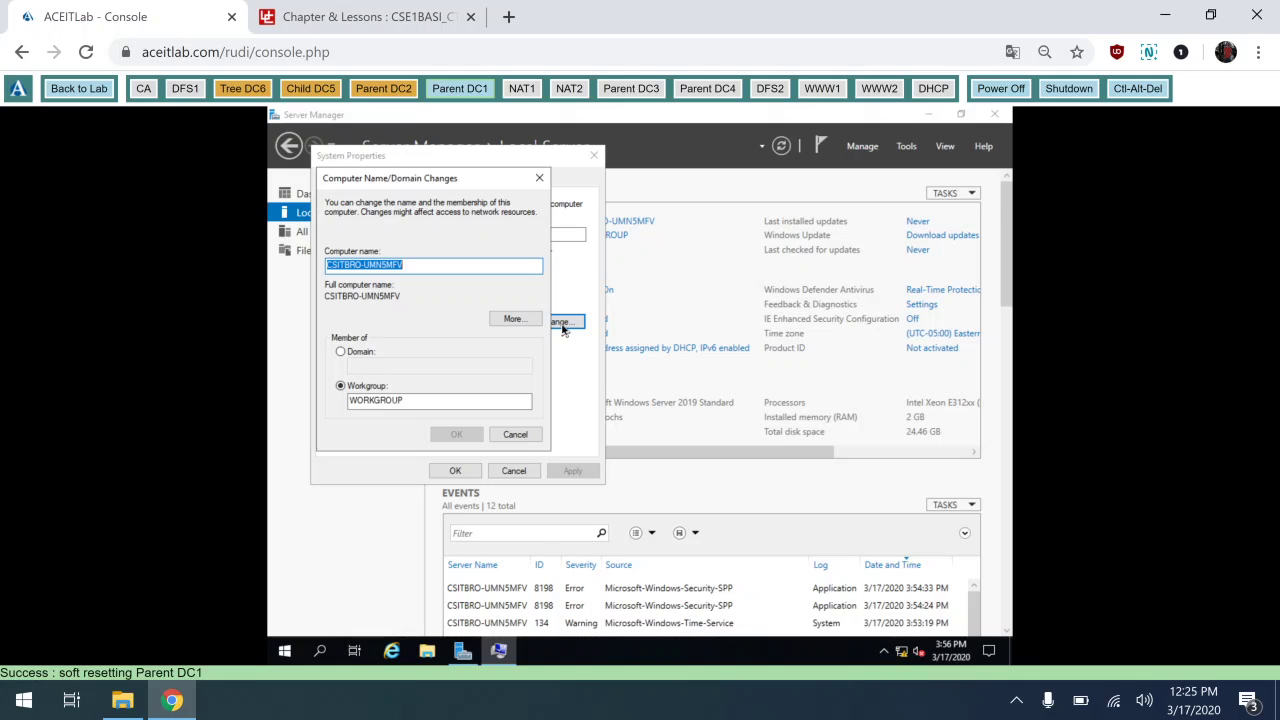
pyautogui.write('paren')
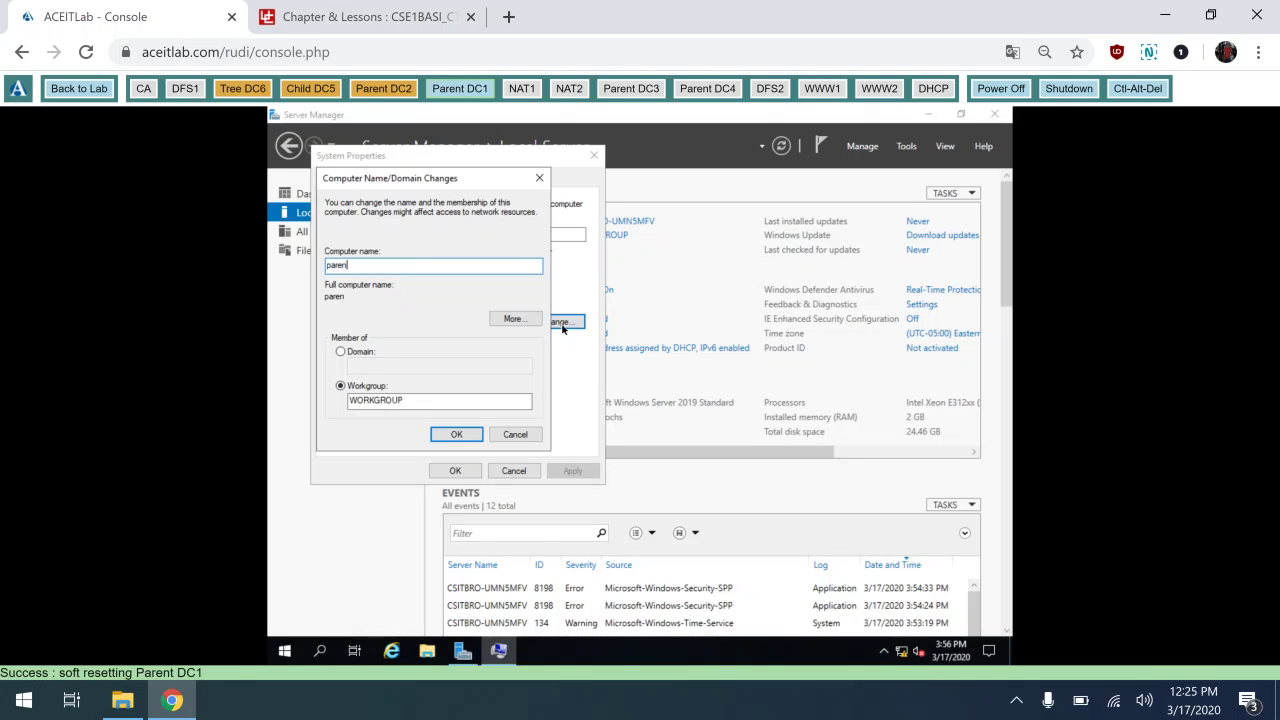
pyautogui.write('t-dc1')
pyautogui.click(447, 437)
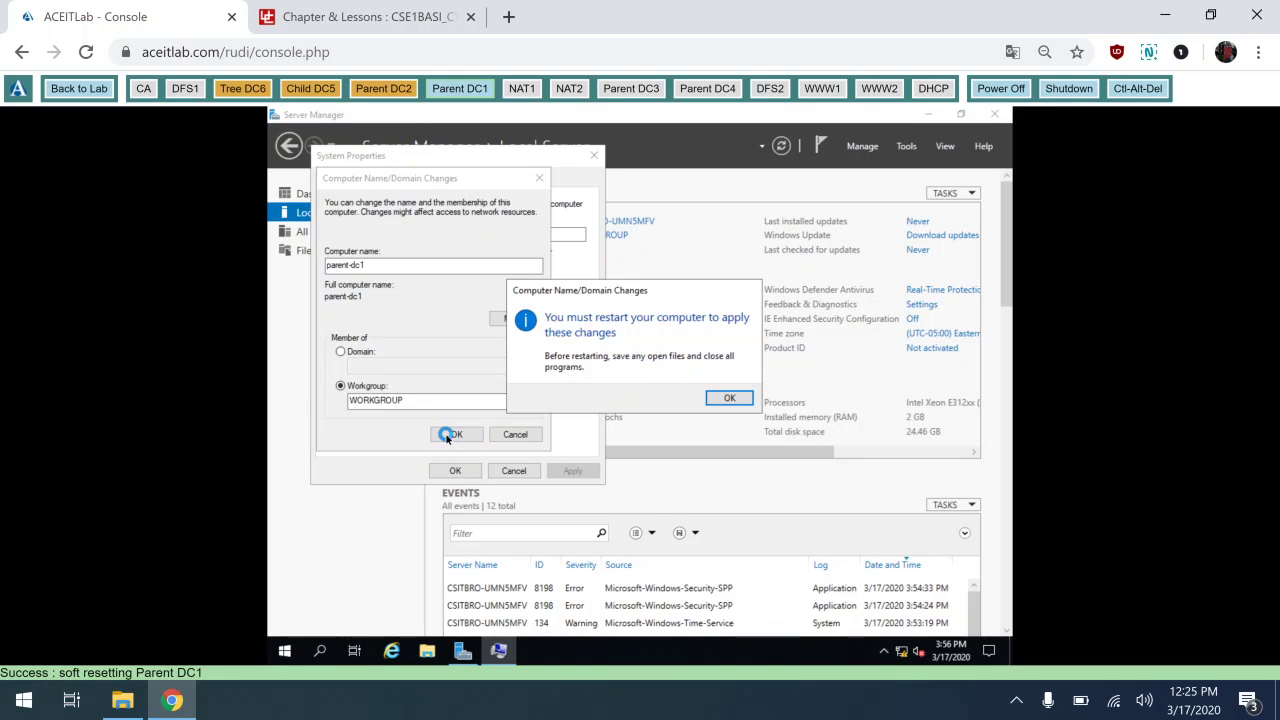
pyautogui.click(729, 397)
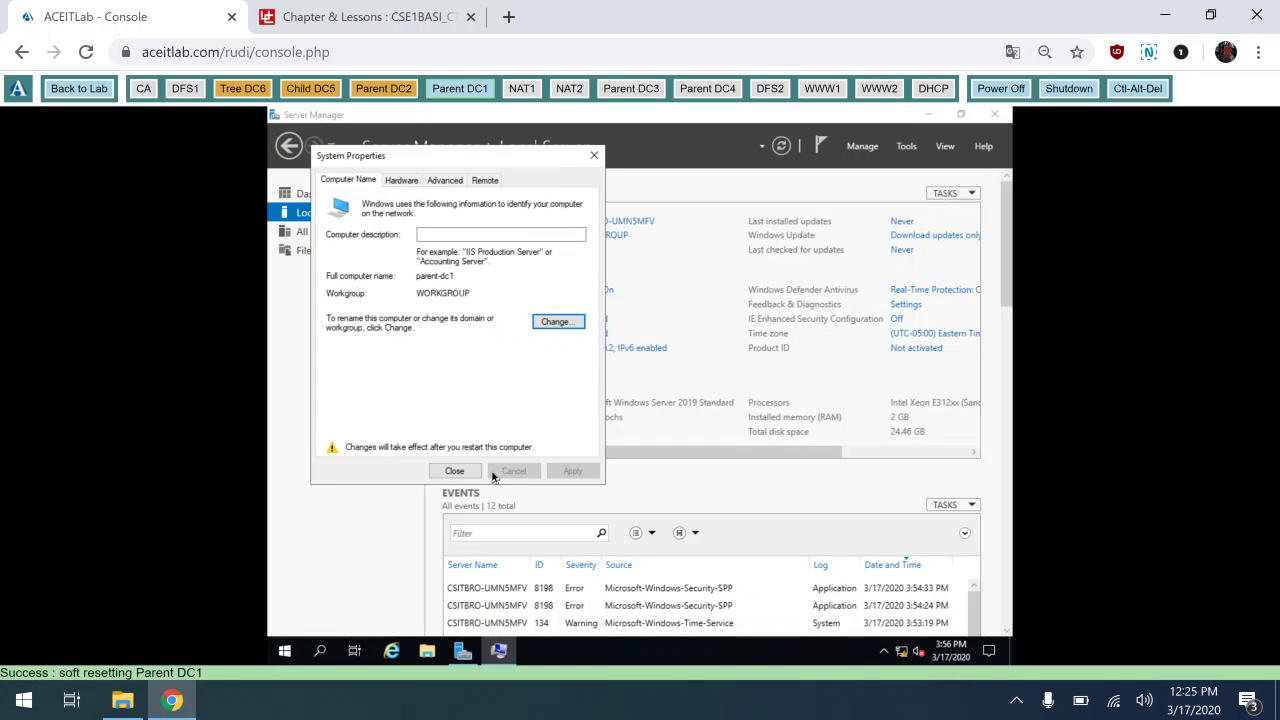
pyautogui.click(456, 471)
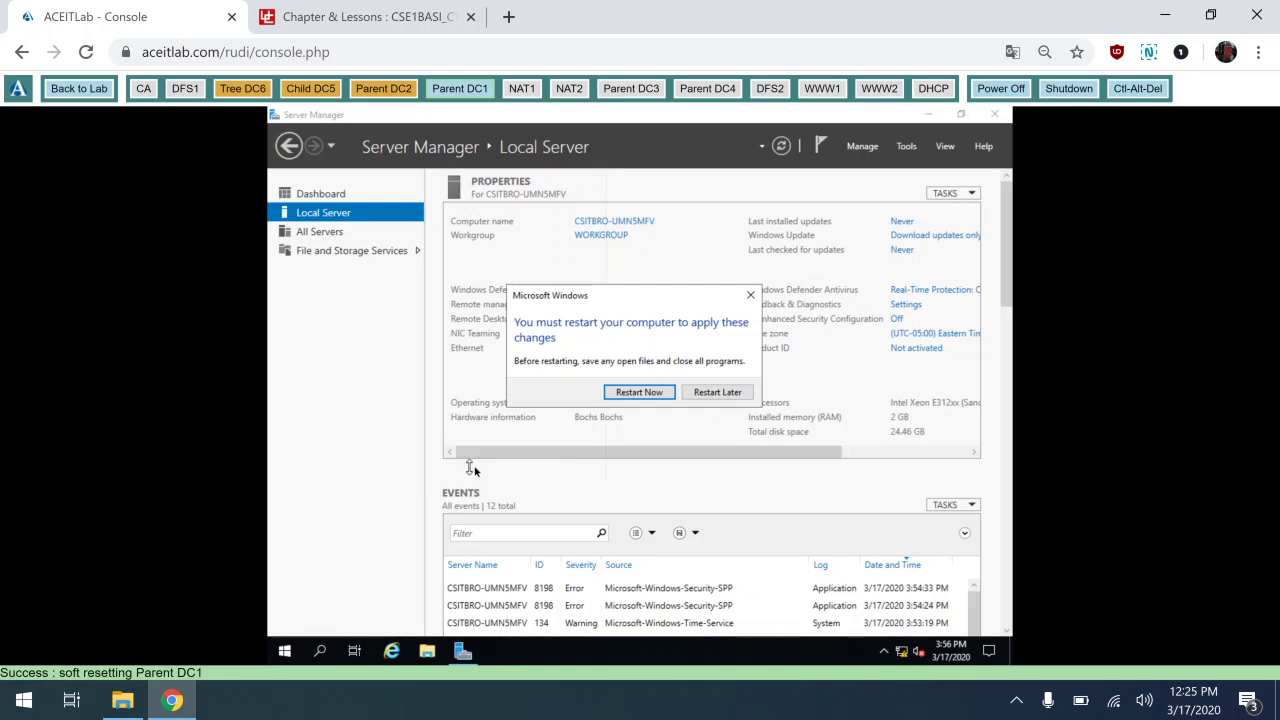
pyautogui.click(622, 393)
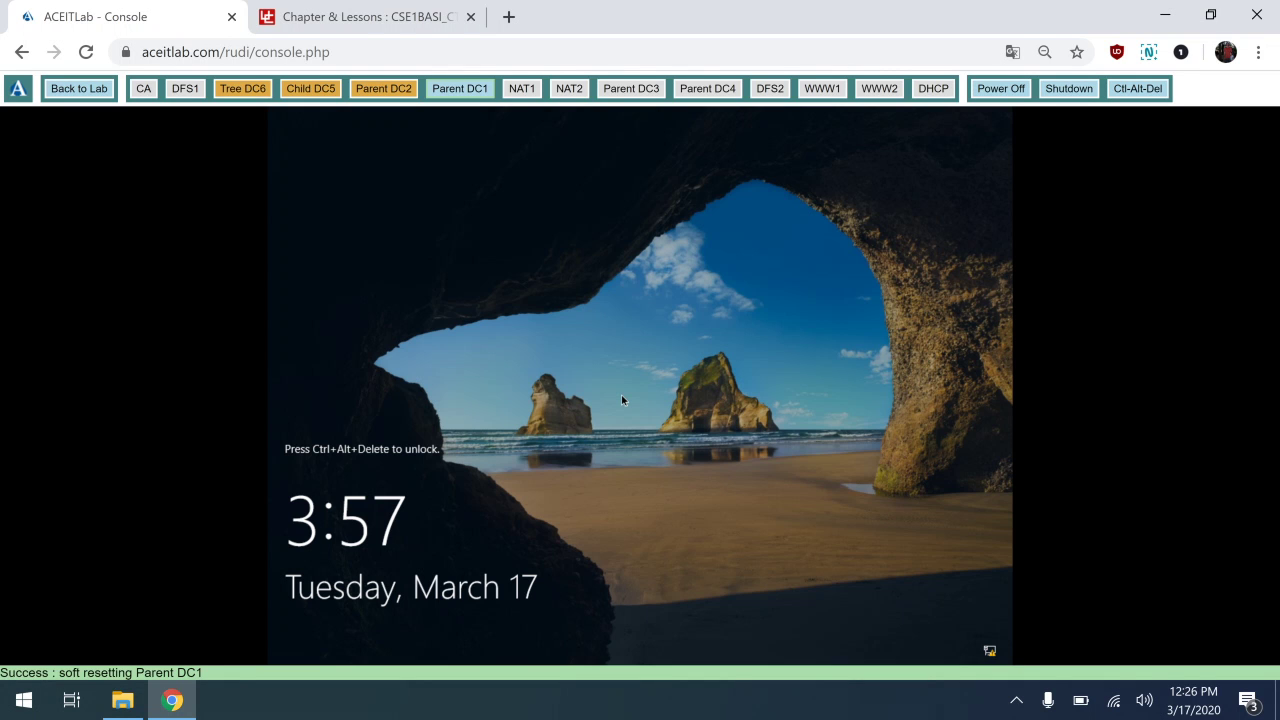
# Send Ctrl-Alt-Del and sign back in as Administrator to the Server Manager dashboard.
pyautogui.click(1138, 90)
pyautogui.click(1138, 90)
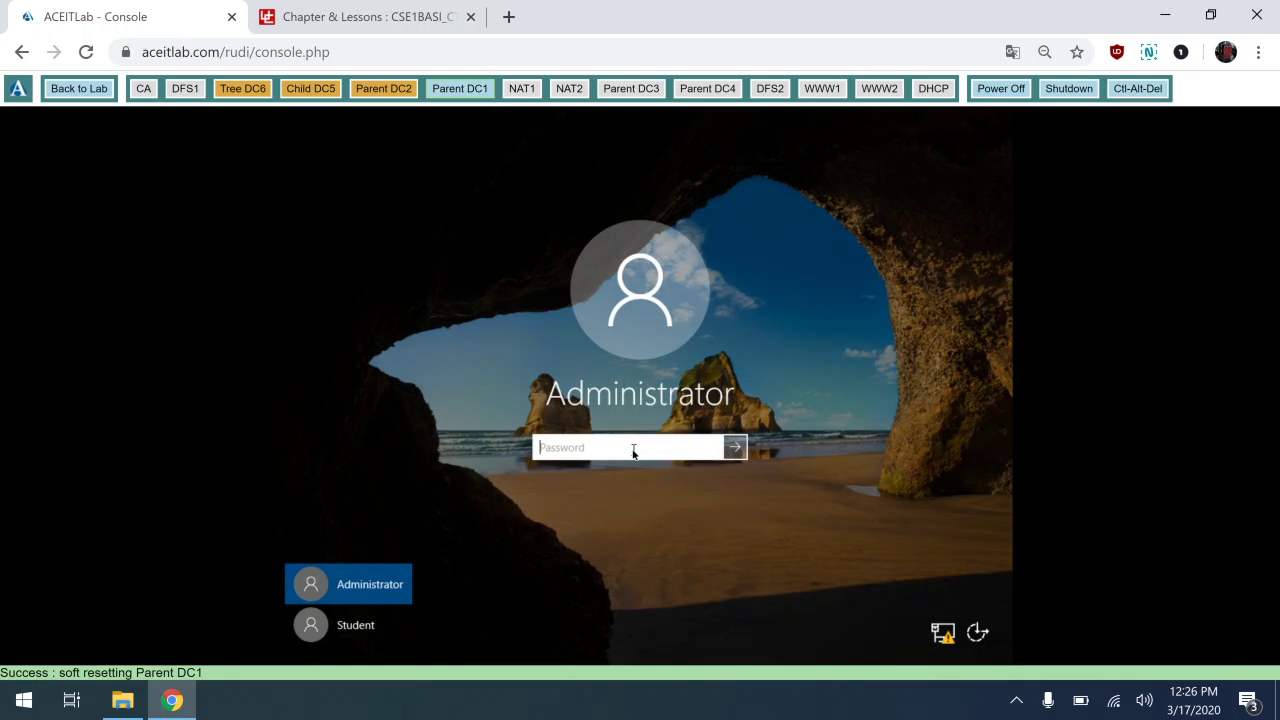
pyautogui.write('Pa$$w0rd')
pyautogui.click(737, 449)
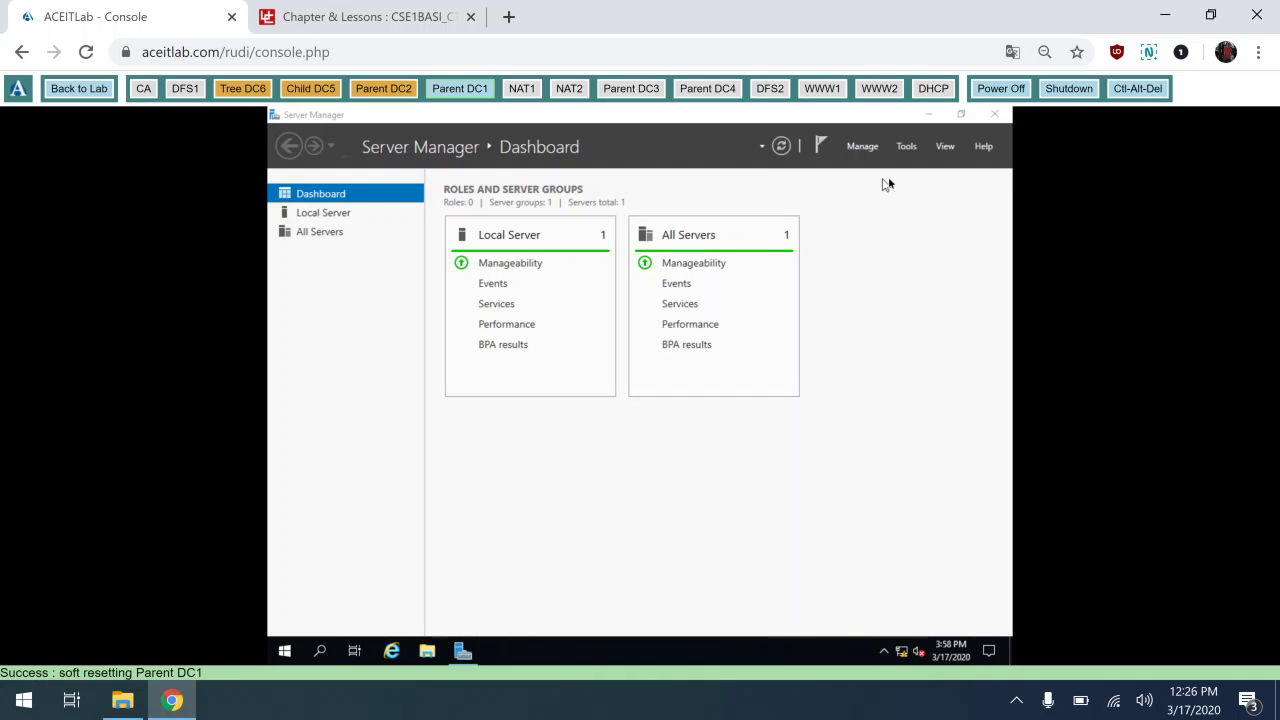
# Launch Add Roles and Features on parent-dc1 and select Active Directory Domain Services with its required features.
pyautogui.click(865, 146)
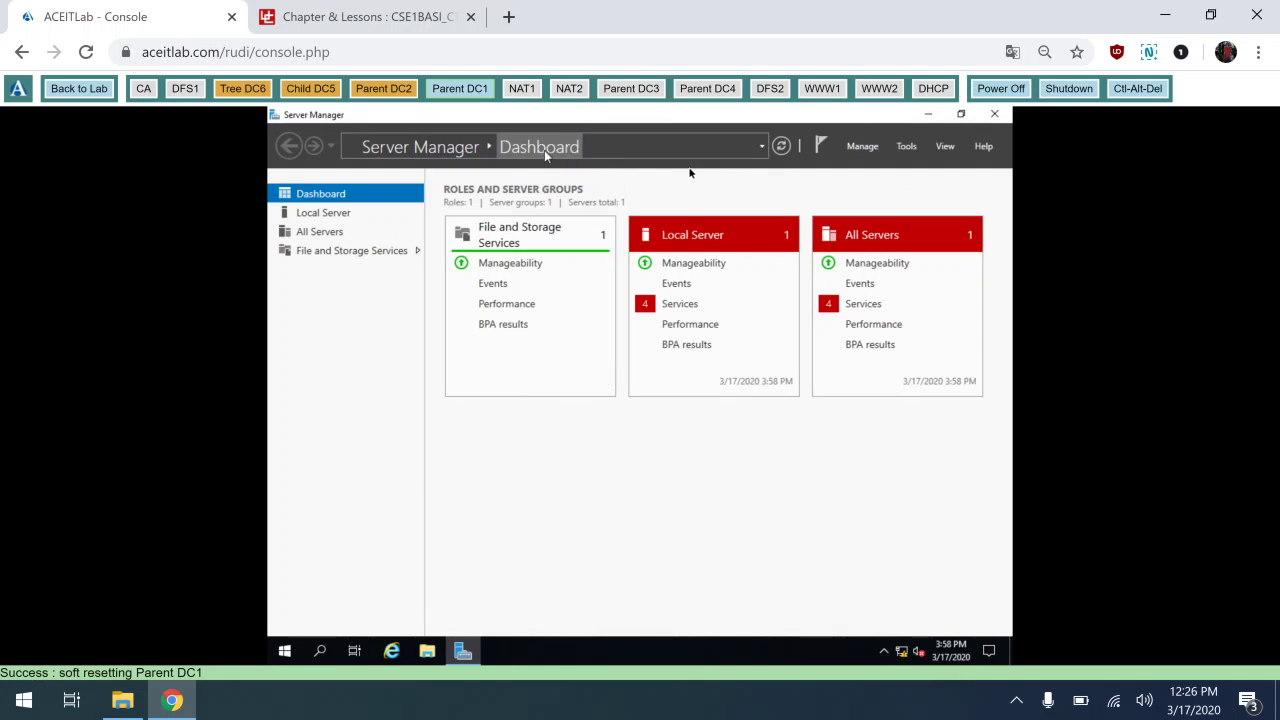
pyautogui.click(860, 147)
pyautogui.click(871, 171)
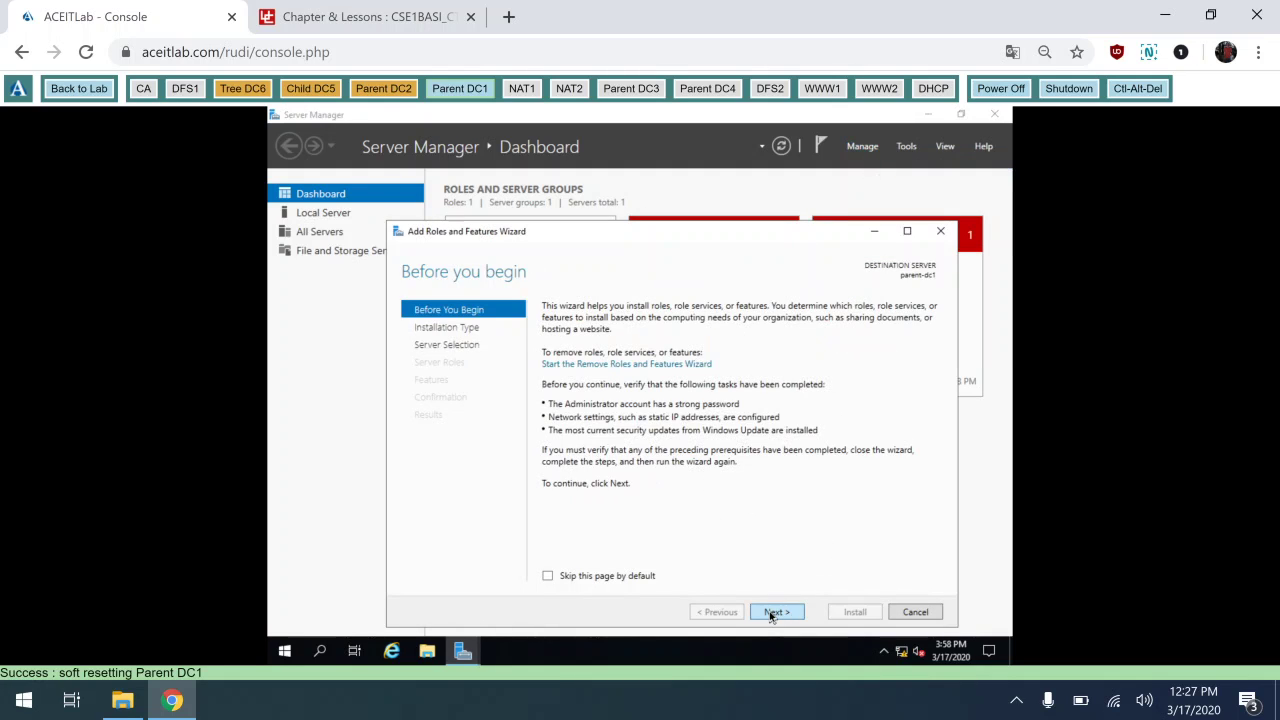
pyautogui.click(776, 612)
pyautogui.click(771, 615)
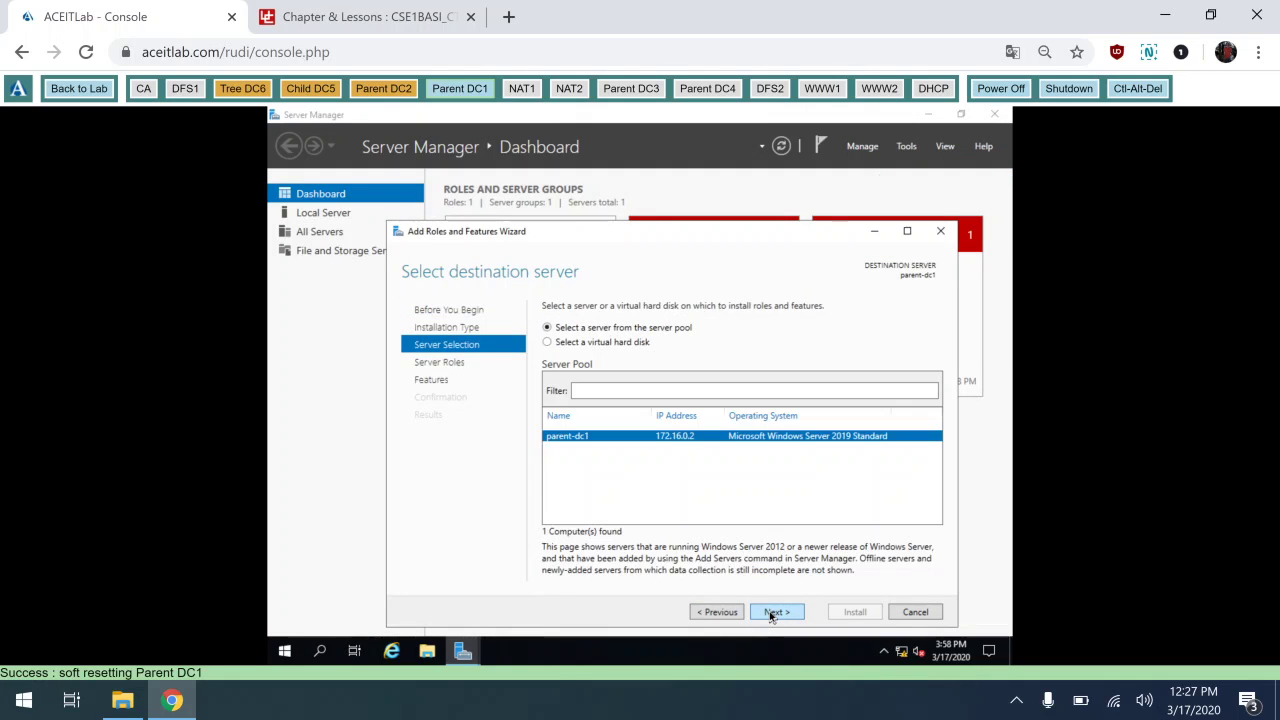
pyautogui.click(771, 612)
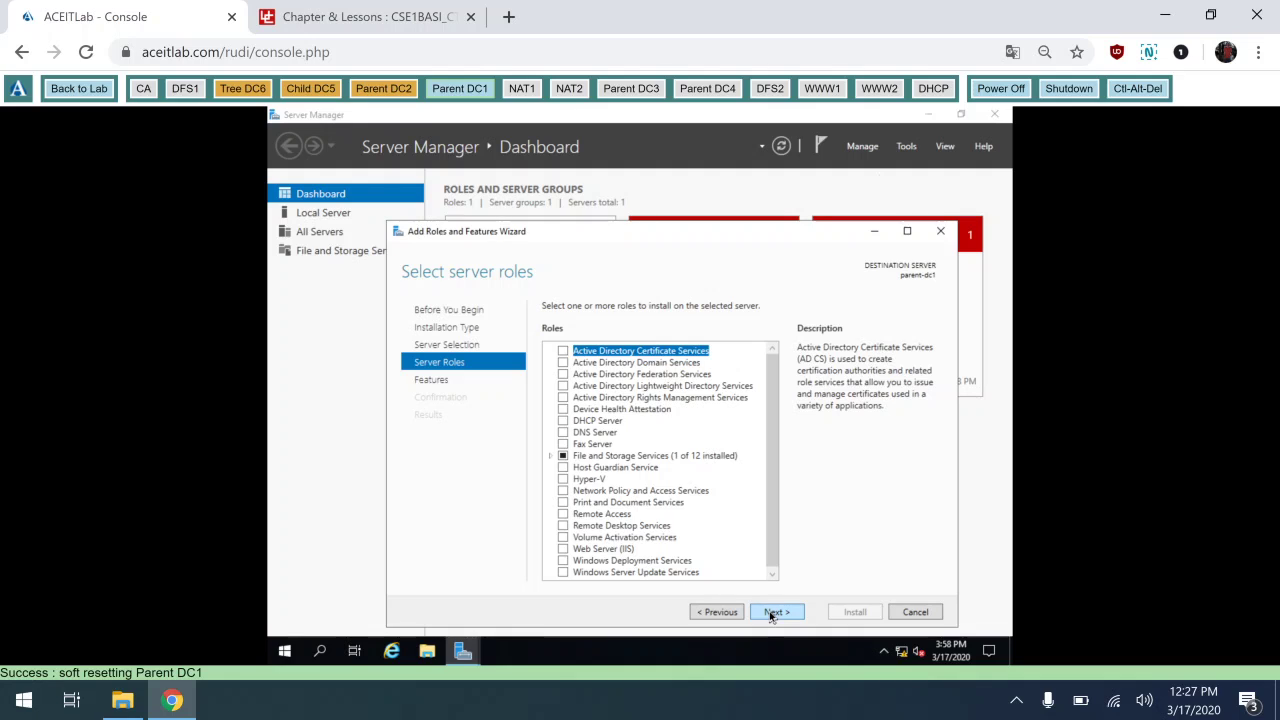
pyautogui.click(562, 363)
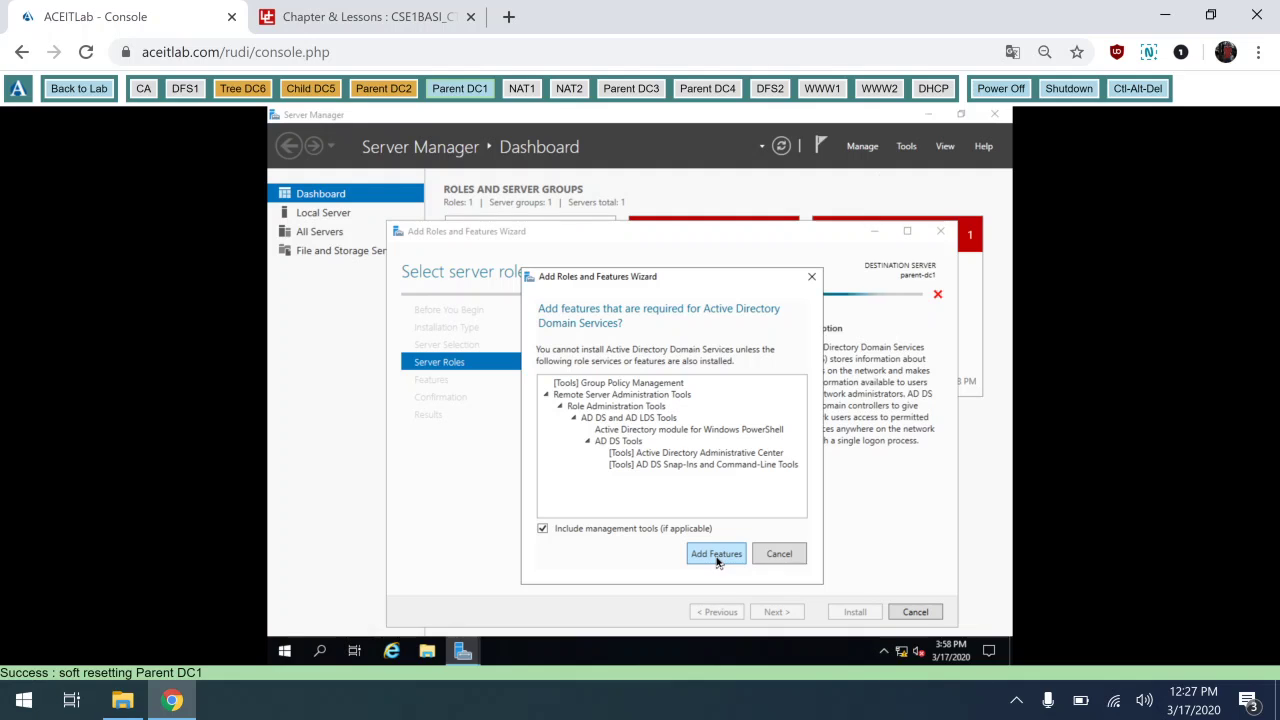
pyautogui.click(716, 555)
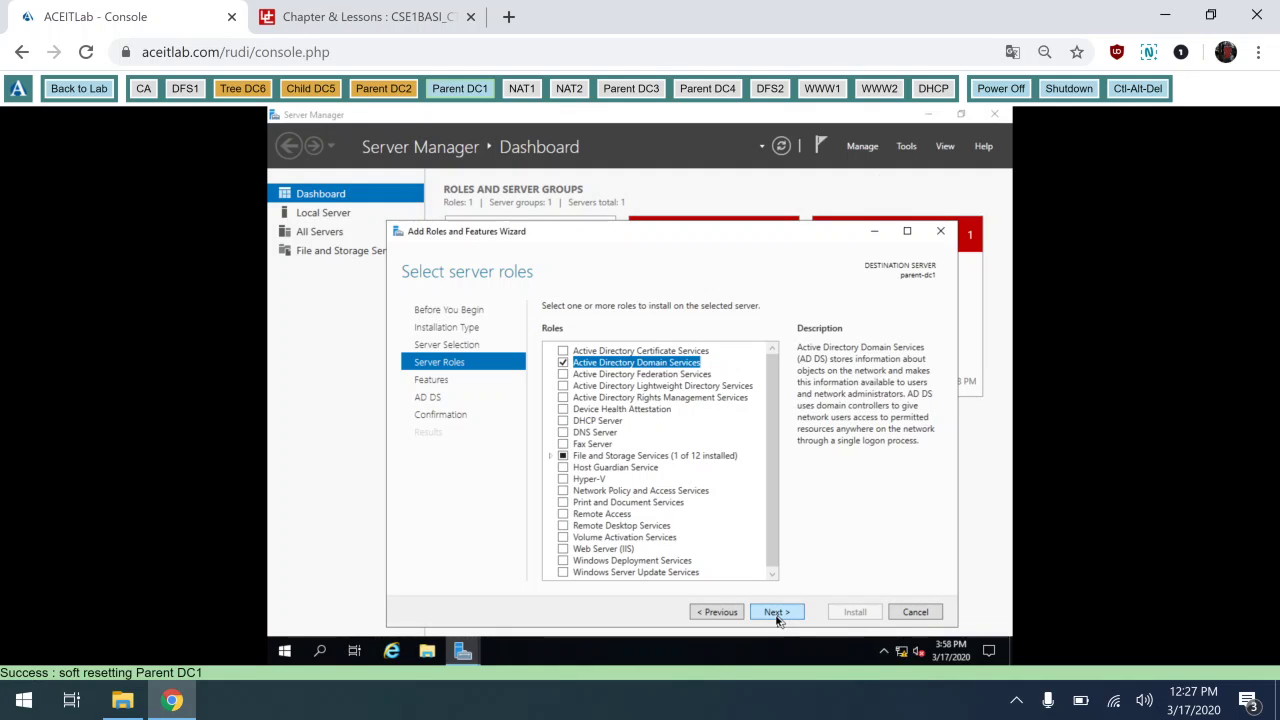
# Continue to confirmation, allow automatic restarts, and start the installation.
pyautogui.click(778, 614)
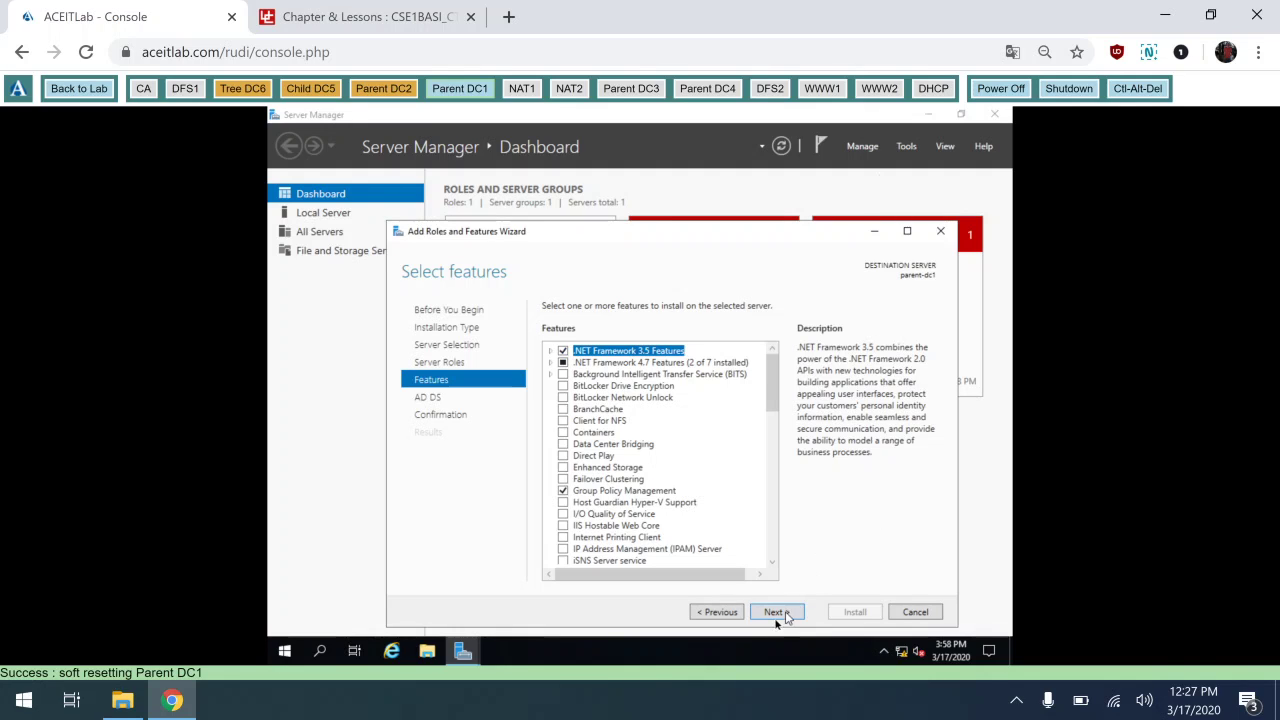
pyautogui.click(779, 614)
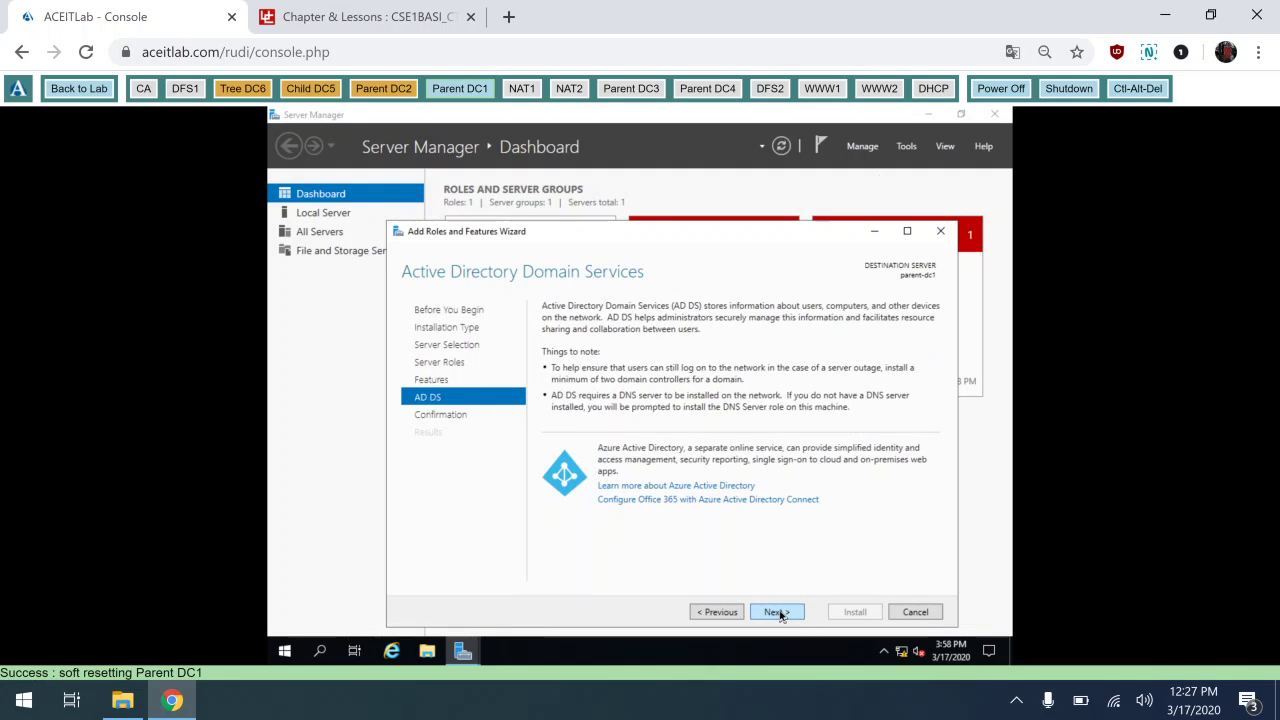
pyautogui.click(779, 614)
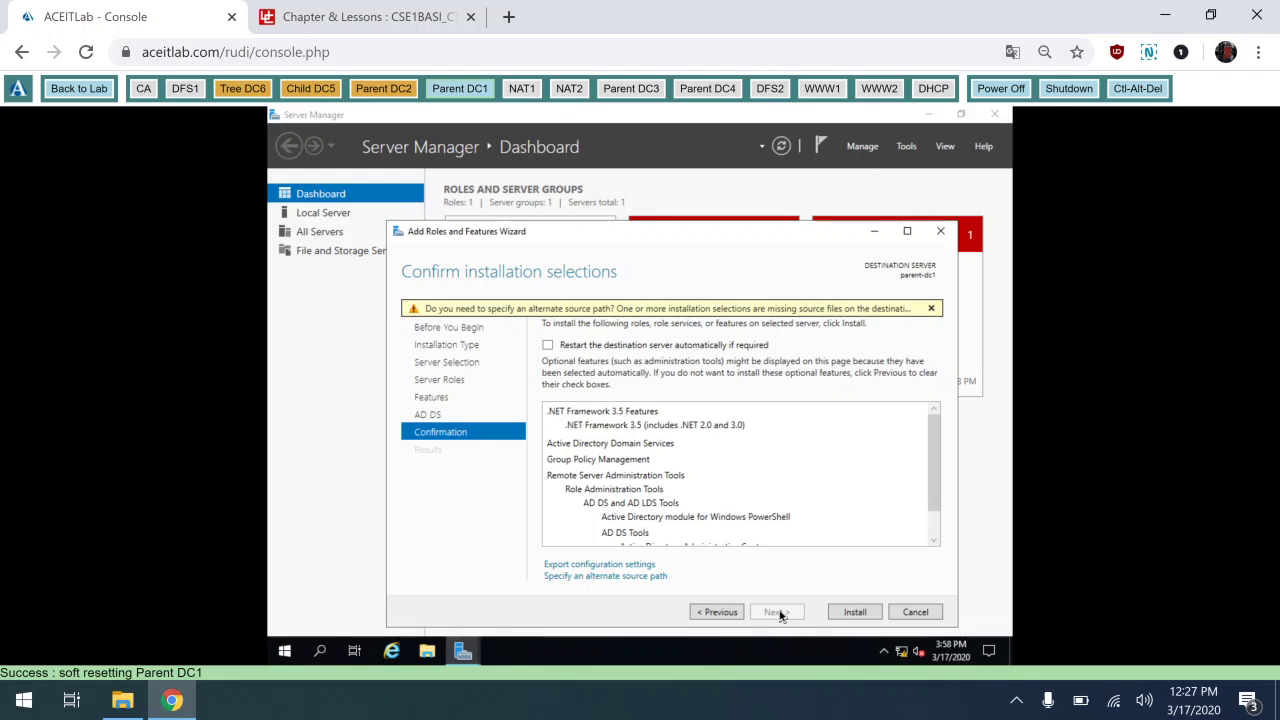
pyautogui.click(548, 345)
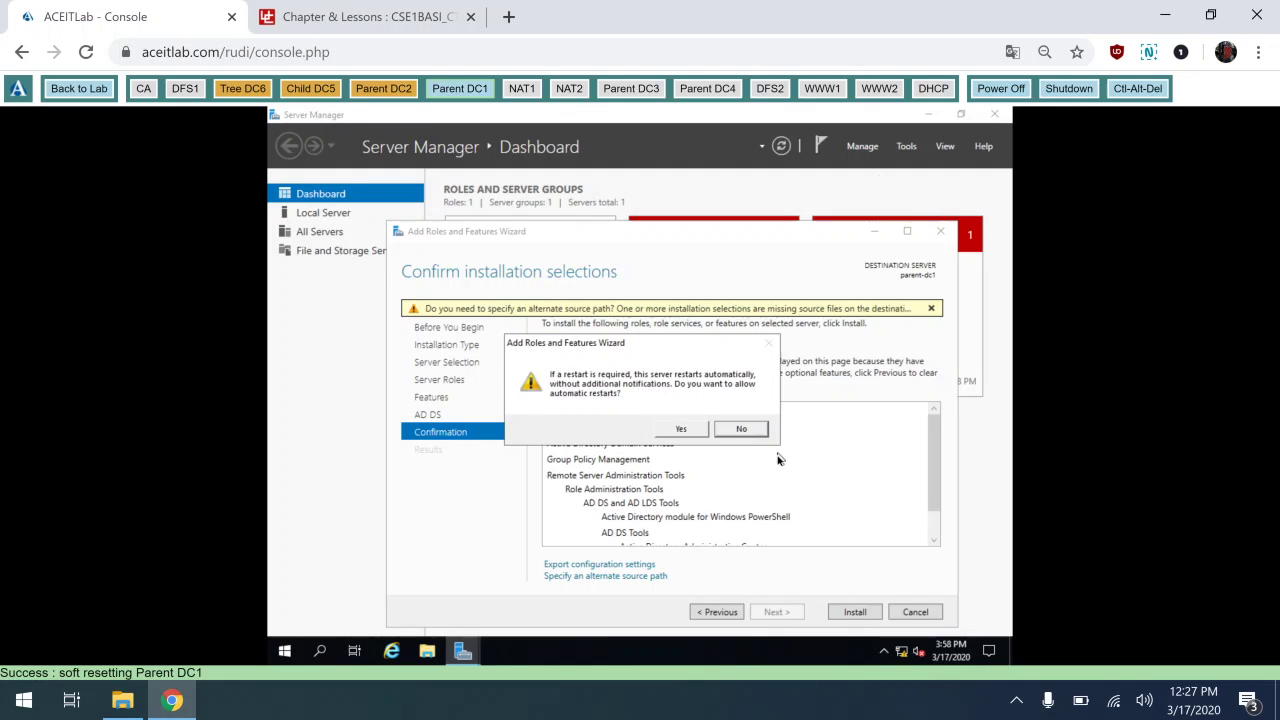
pyautogui.click(679, 430)
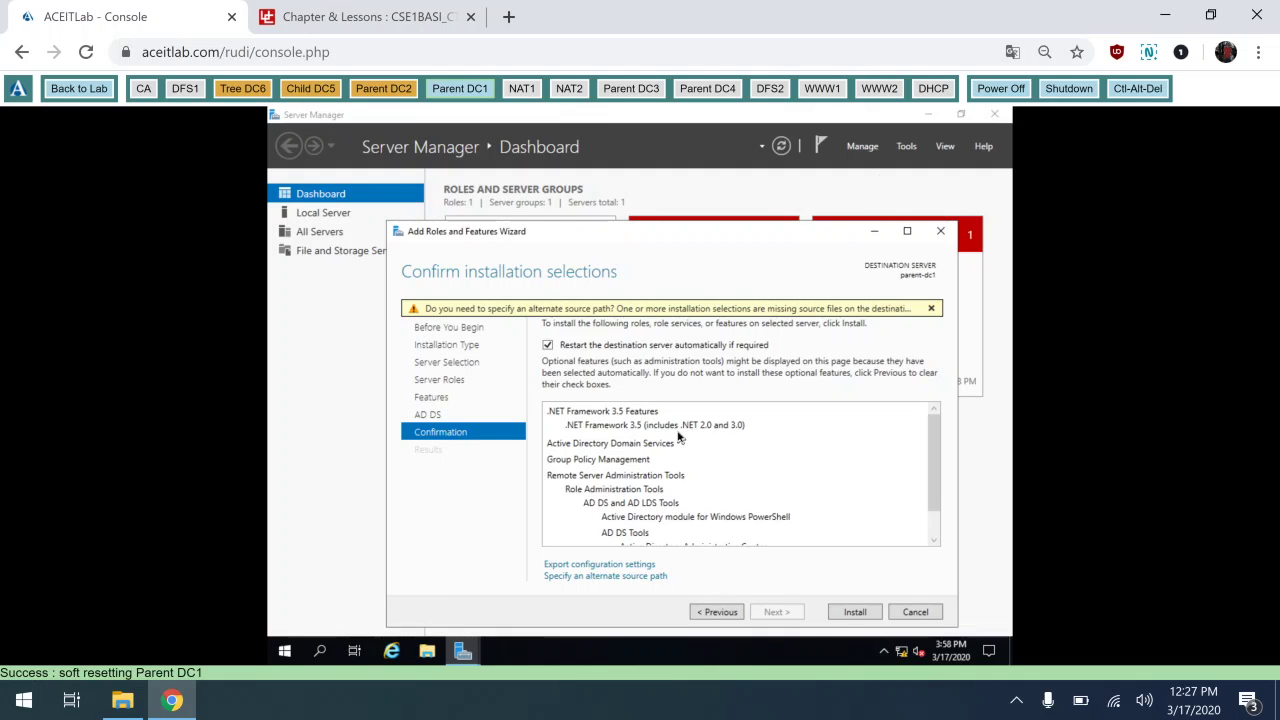
pyautogui.click(855, 612)
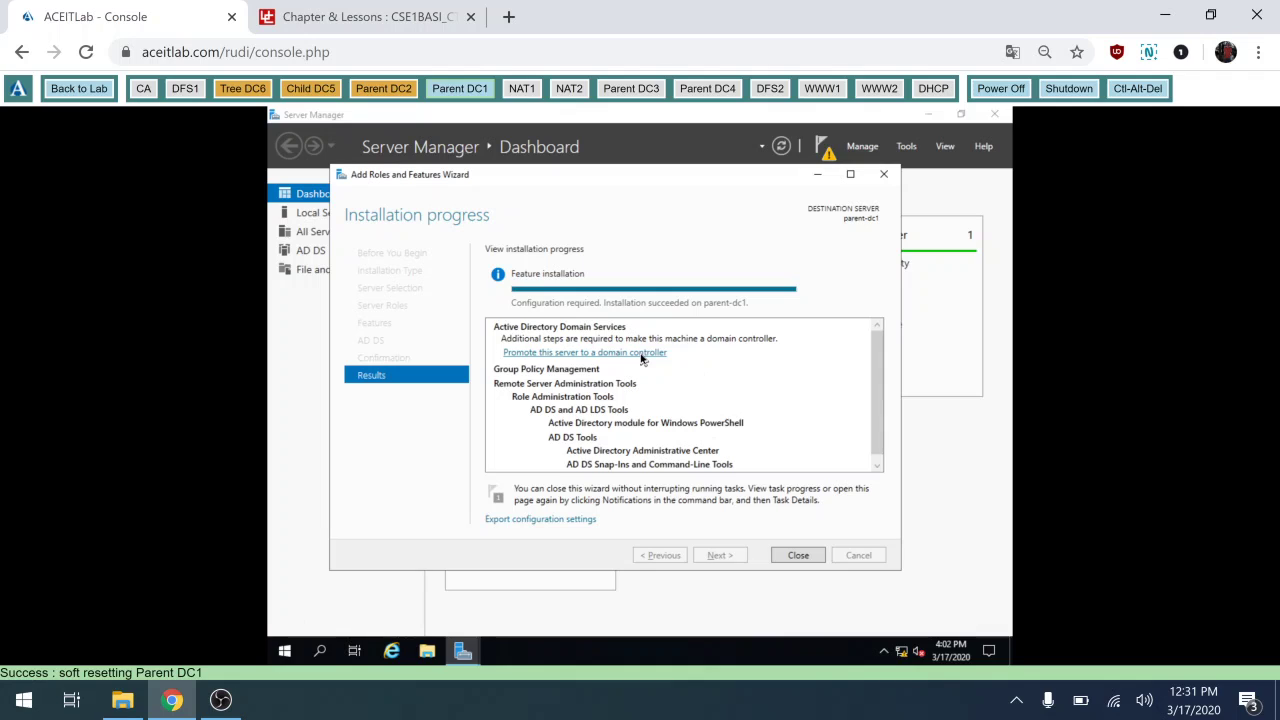
# Start promotion as a new forest with root domain contoso.com and continue to Domain Controller Options.
pyautogui.click(641, 354)
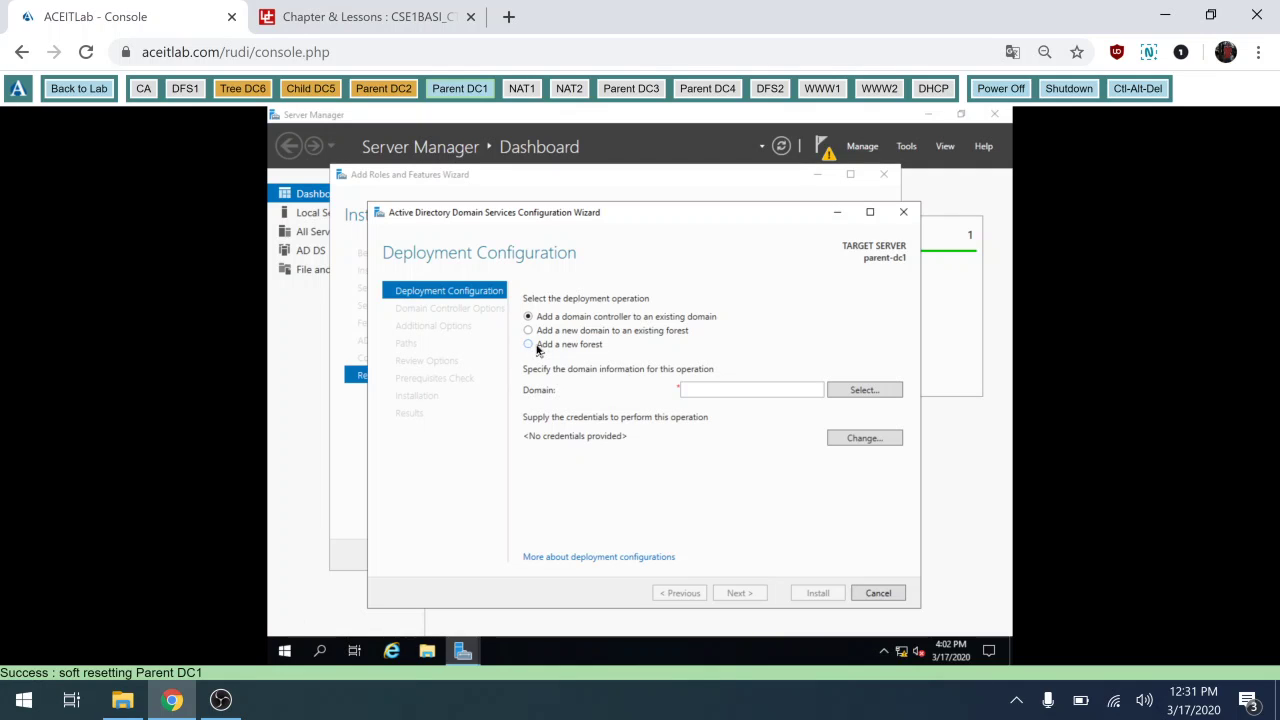
pyautogui.click(529, 345)
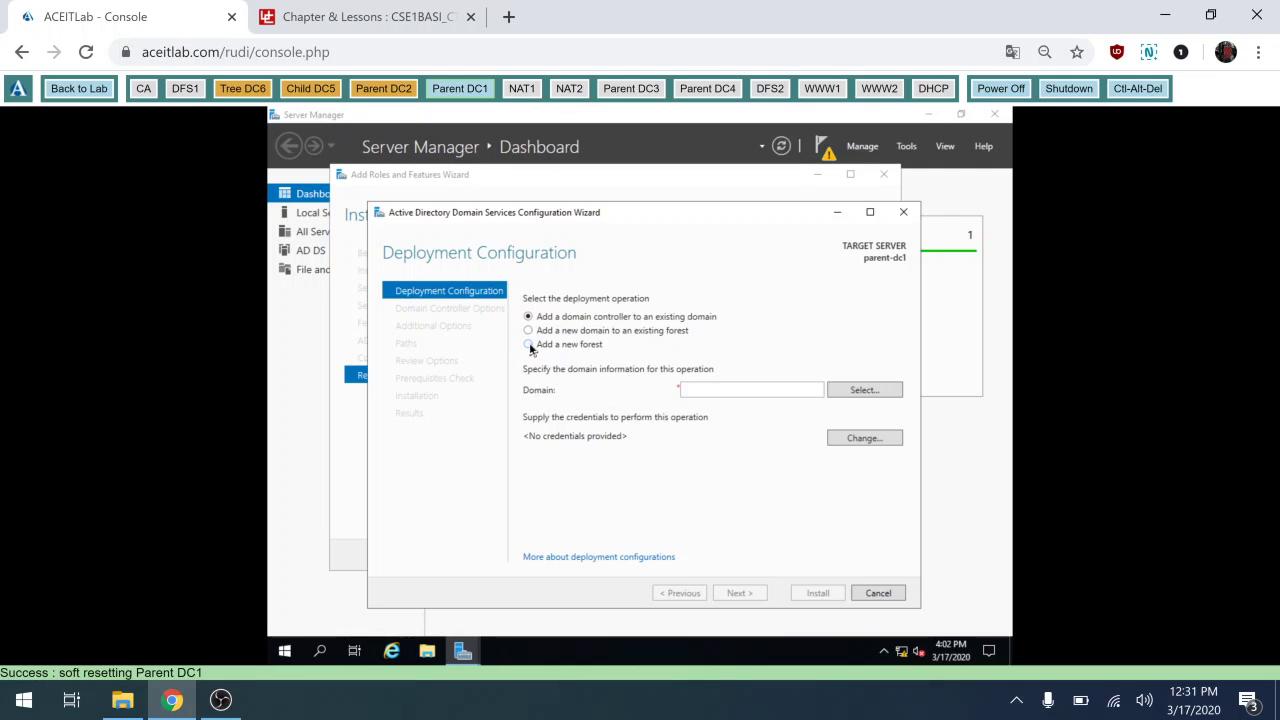
pyautogui.click(722, 396)
pyautogui.write('c')
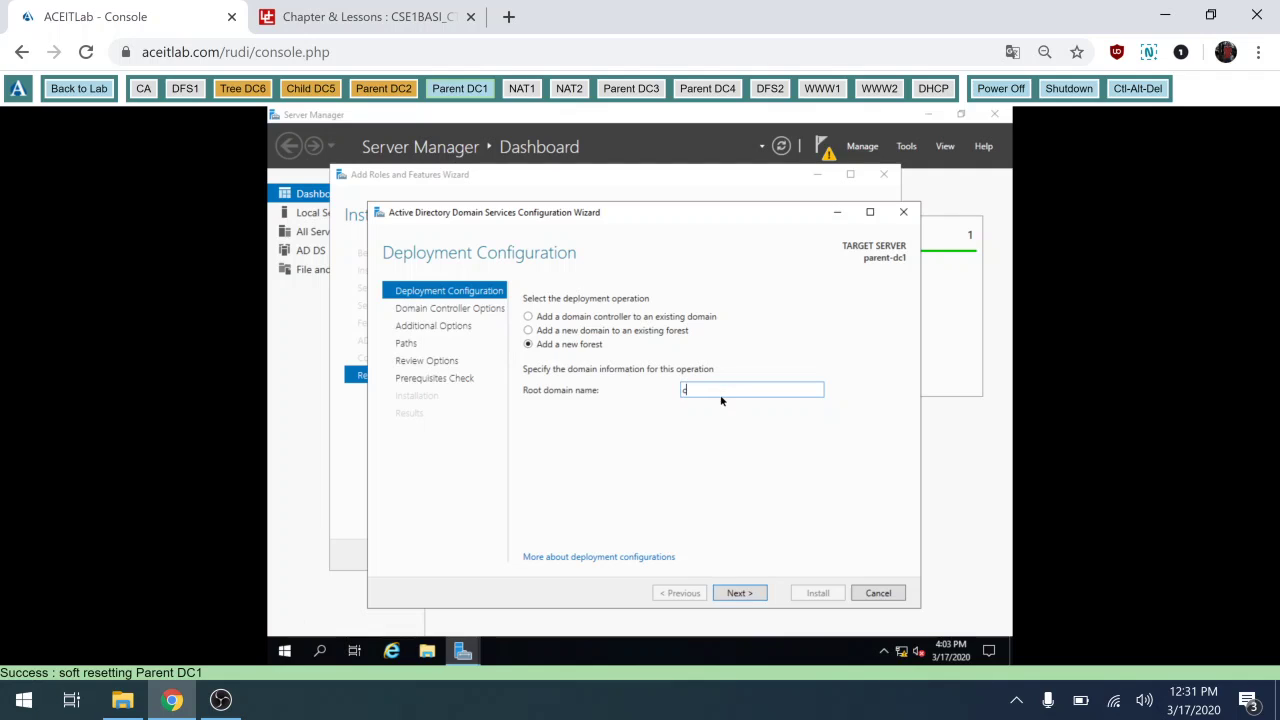
pyautogui.write('ontoso.com')
pyautogui.click(736, 594)
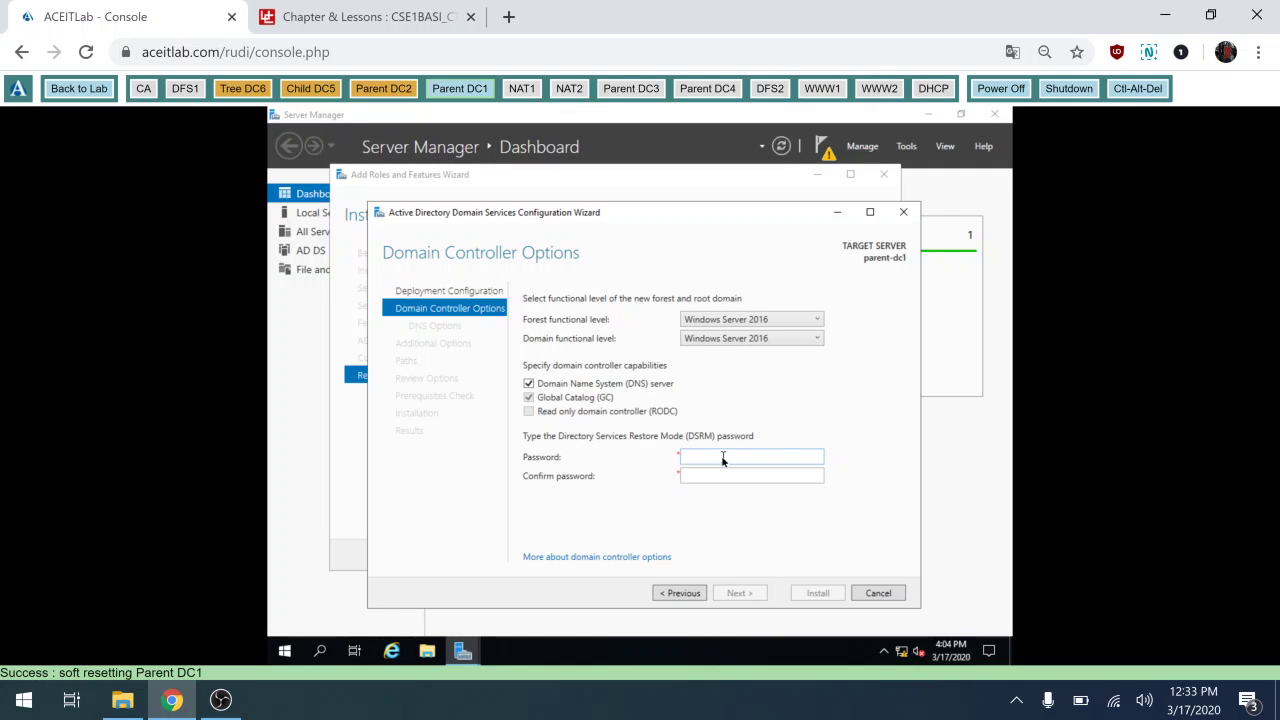
# Enter and confirm the Directory Services Restore Mode password, then advance to DNS Options without delegation.
pyautogui.click(723, 459)
pyautogui.click(702, 476)
pyautogui.write('Pa$$w0rd')
pyautogui.press('BackSpace')
pyautogui.press('BackSpace')
pyautogui.press('BackSpace')
pyautogui.press('BackSpace')
pyautogui.press('BackSpace')
pyautogui.press('BackSpace')
pyautogui.press('BackSpace')
pyautogui.press('BackSpace')
pyautogui.write('Password1')
pyautogui.click(748, 458)
pyautogui.press('BackSpace')
pyautogui.press('BackSpace')
pyautogui.press('BackSpace')
pyautogui.press('BackSpace')
pyautogui.press('BackSpace')
pyautogui.press('BackSpace')
pyautogui.press('BackSpace')
pyautogui.press('BackSpace')
pyautogui.press('BackSpace')
pyautogui.write('Pa$$w0rd')
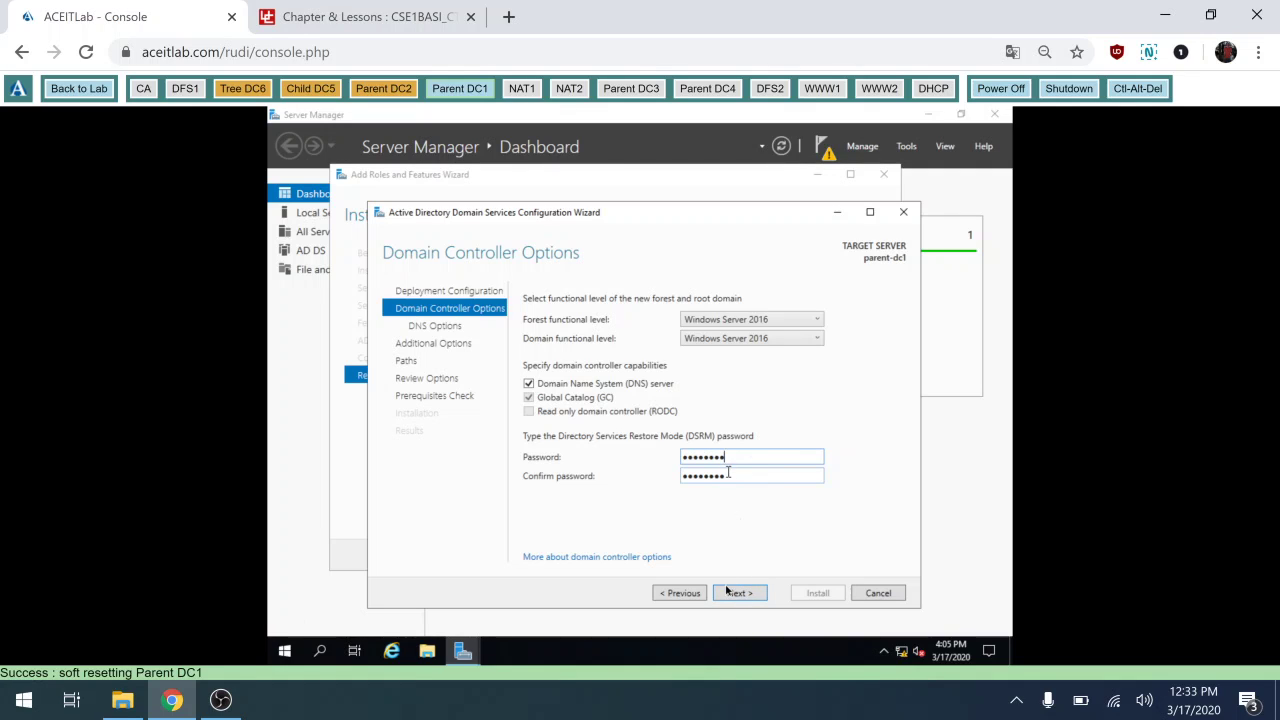
pyautogui.click(738, 593)
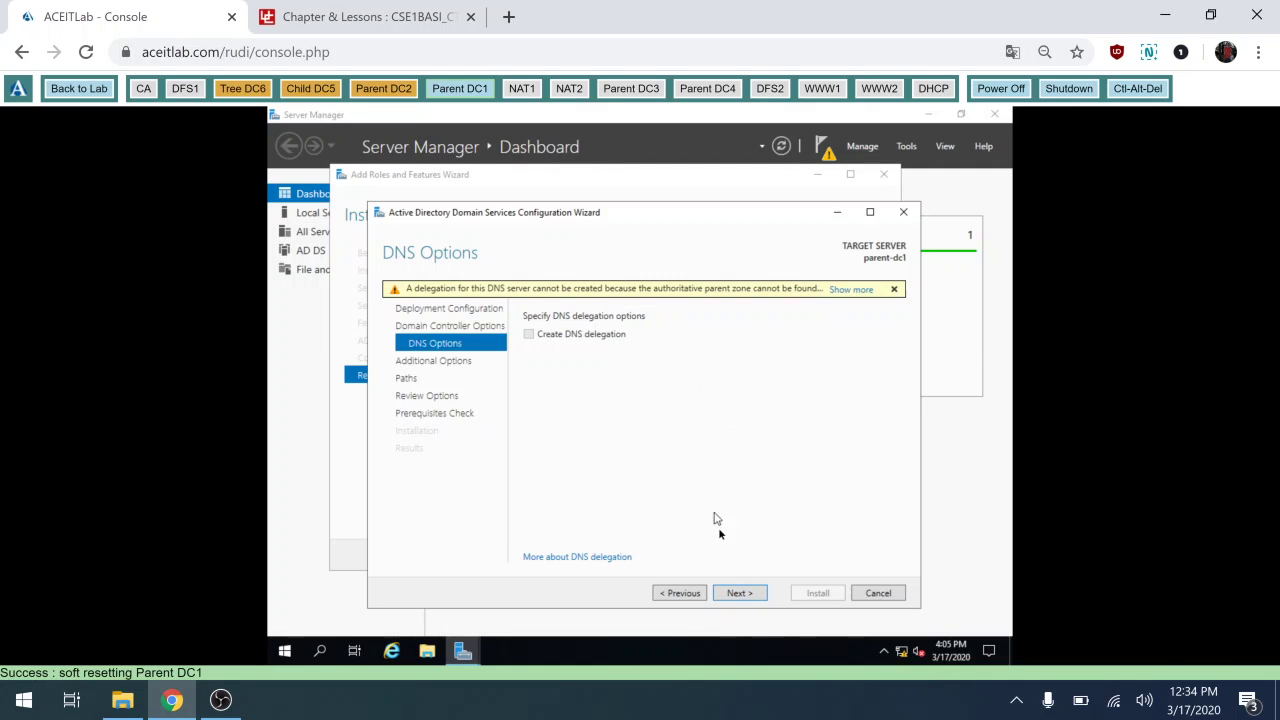
# Accept the DNS options, CONTOSO NetBIOS name, default database/log/SYSVOL paths and reviewed settings.
pyautogui.click(731, 596)
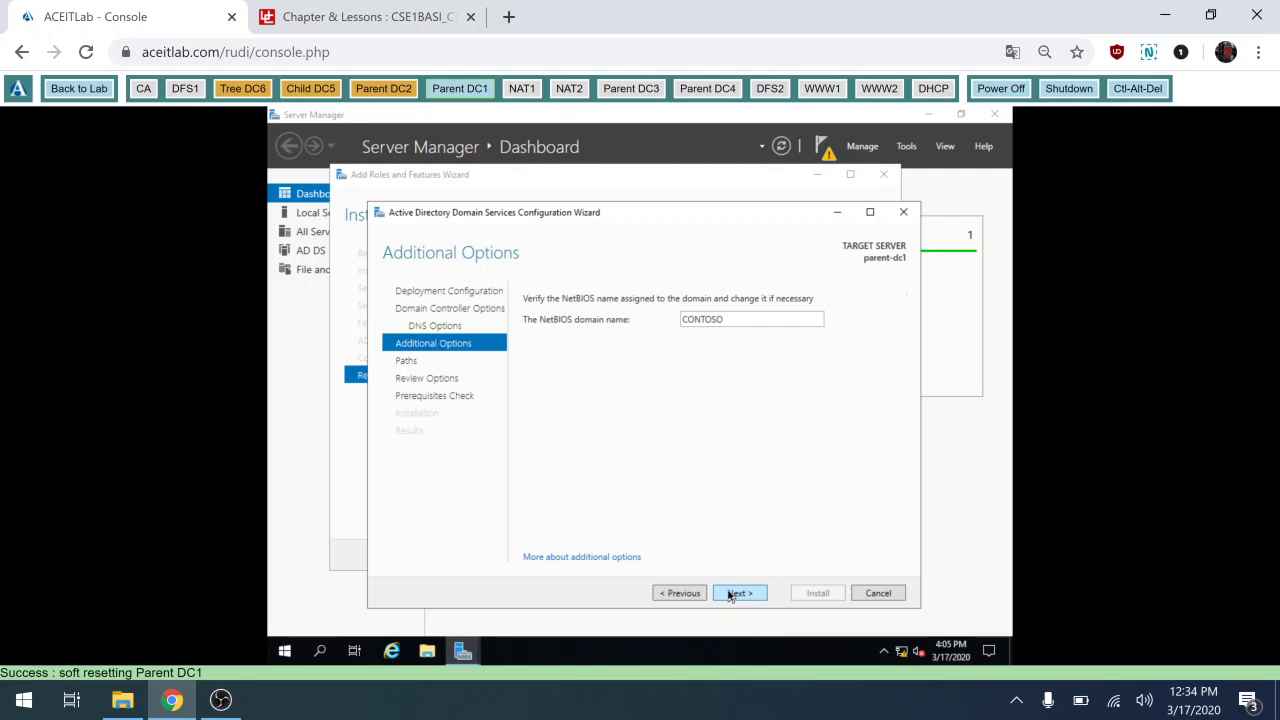
pyautogui.click(730, 595)
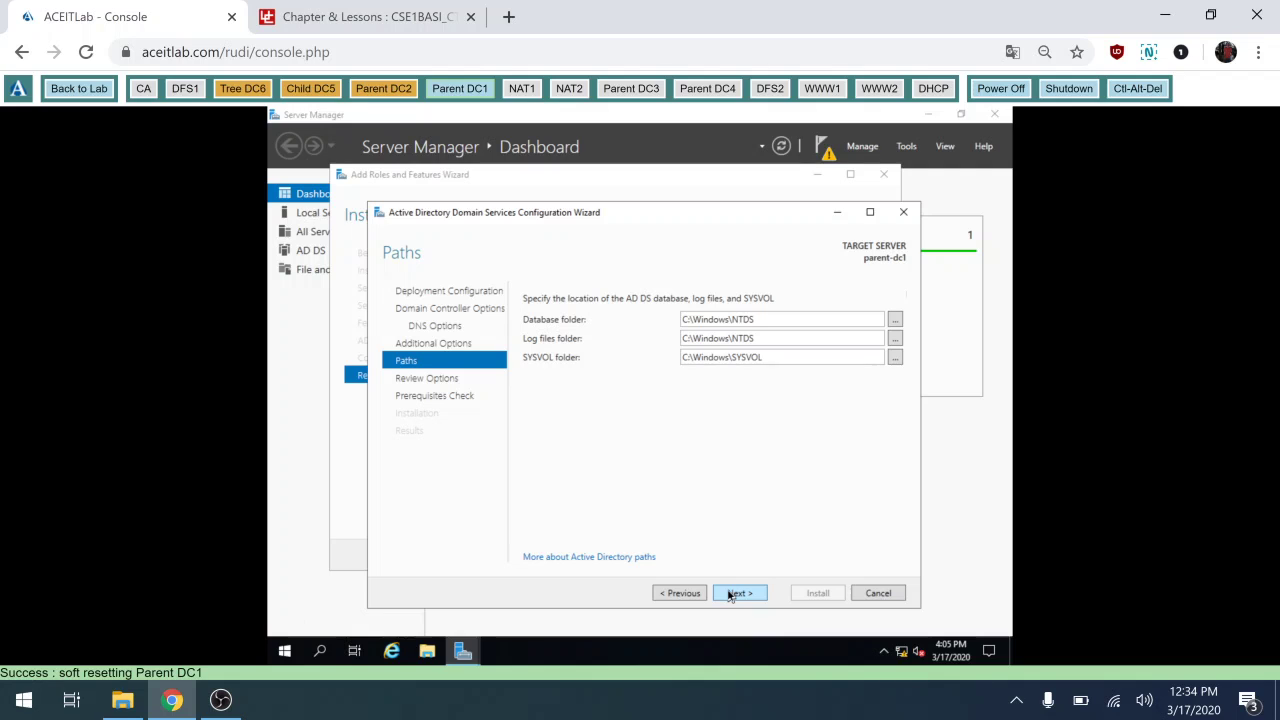
pyautogui.click(730, 595)
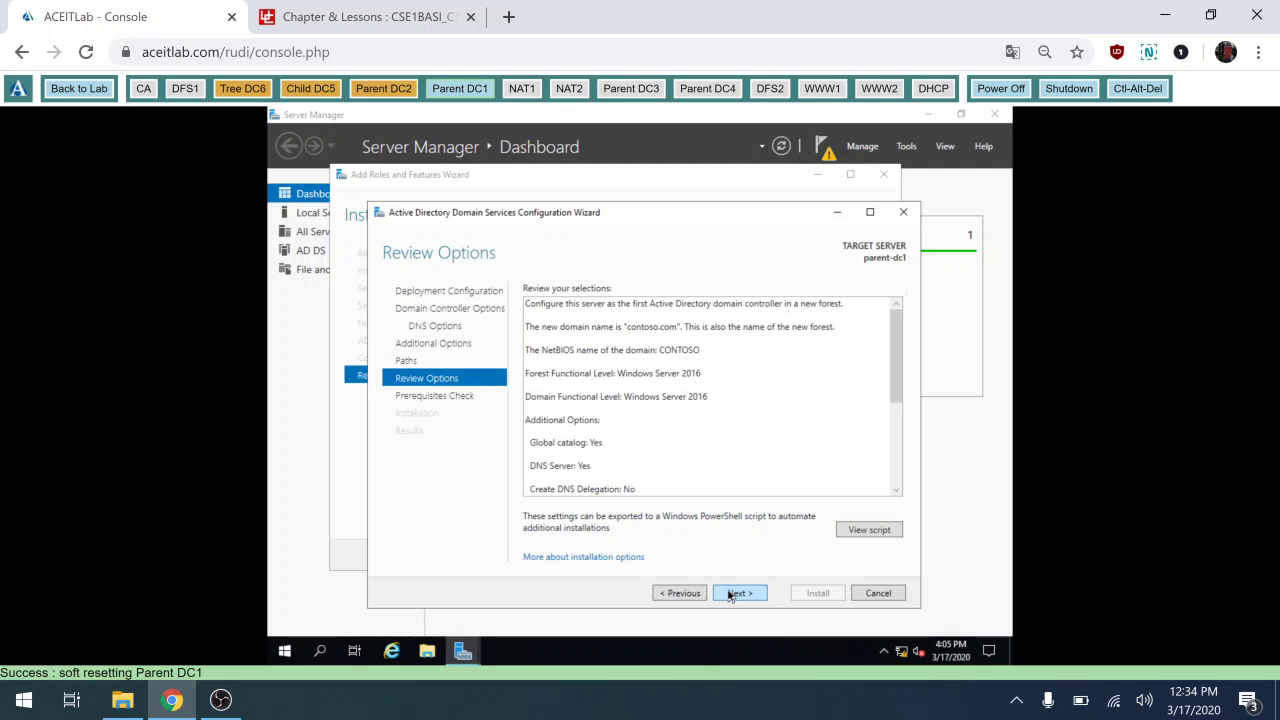
pyautogui.click(730, 594)
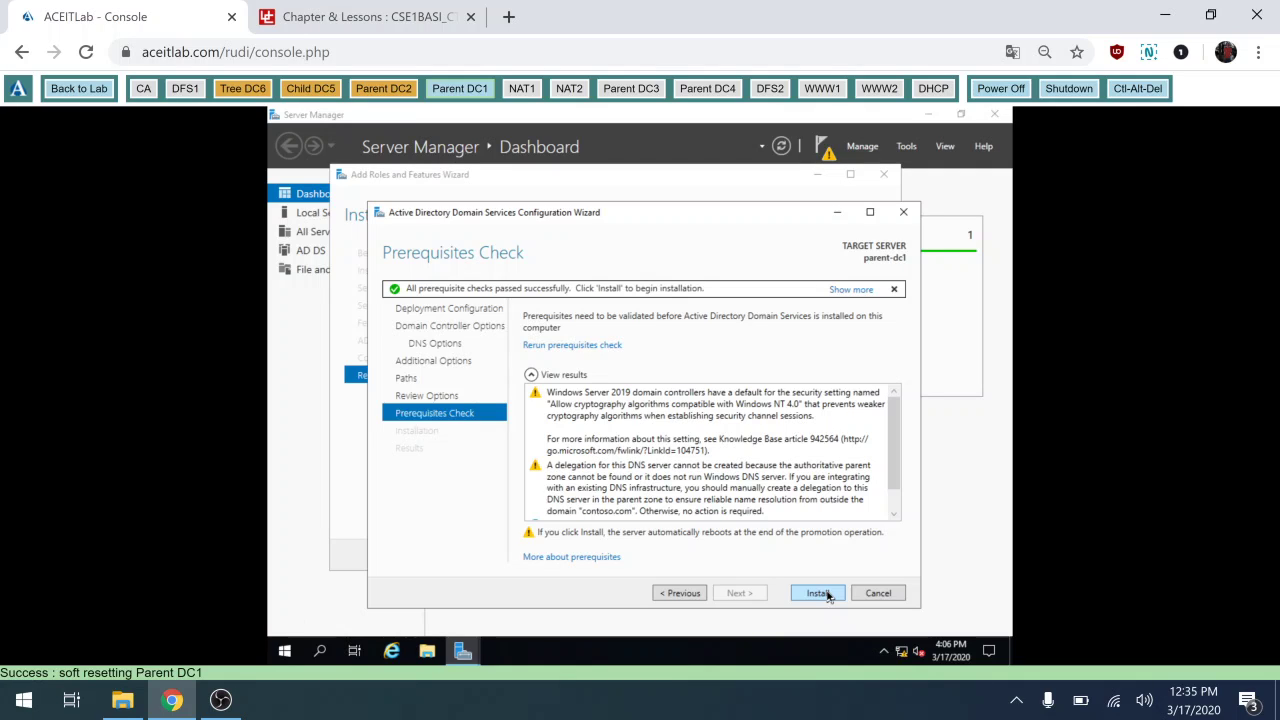
# Start the AD DS installation, then after the reboot sign in as CONTOSO\Administrator with the administrator password.
pyautogui.click(818, 593)
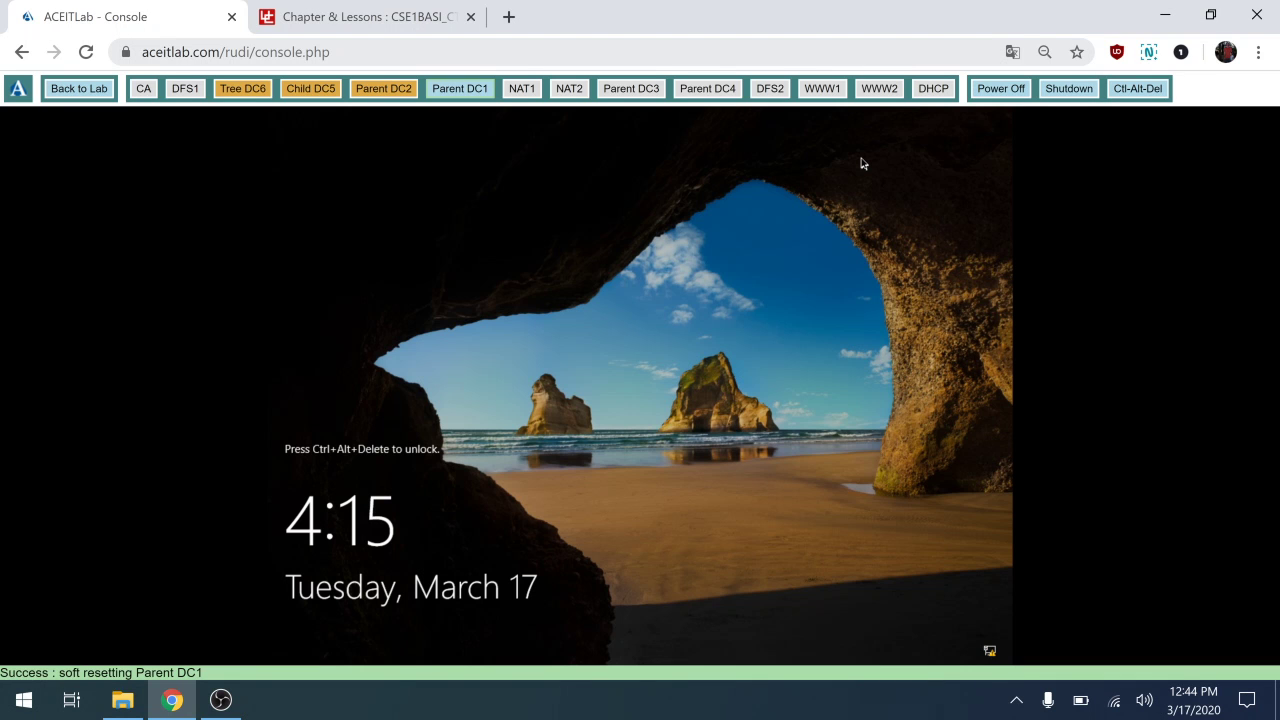
pyautogui.click(1123, 97)
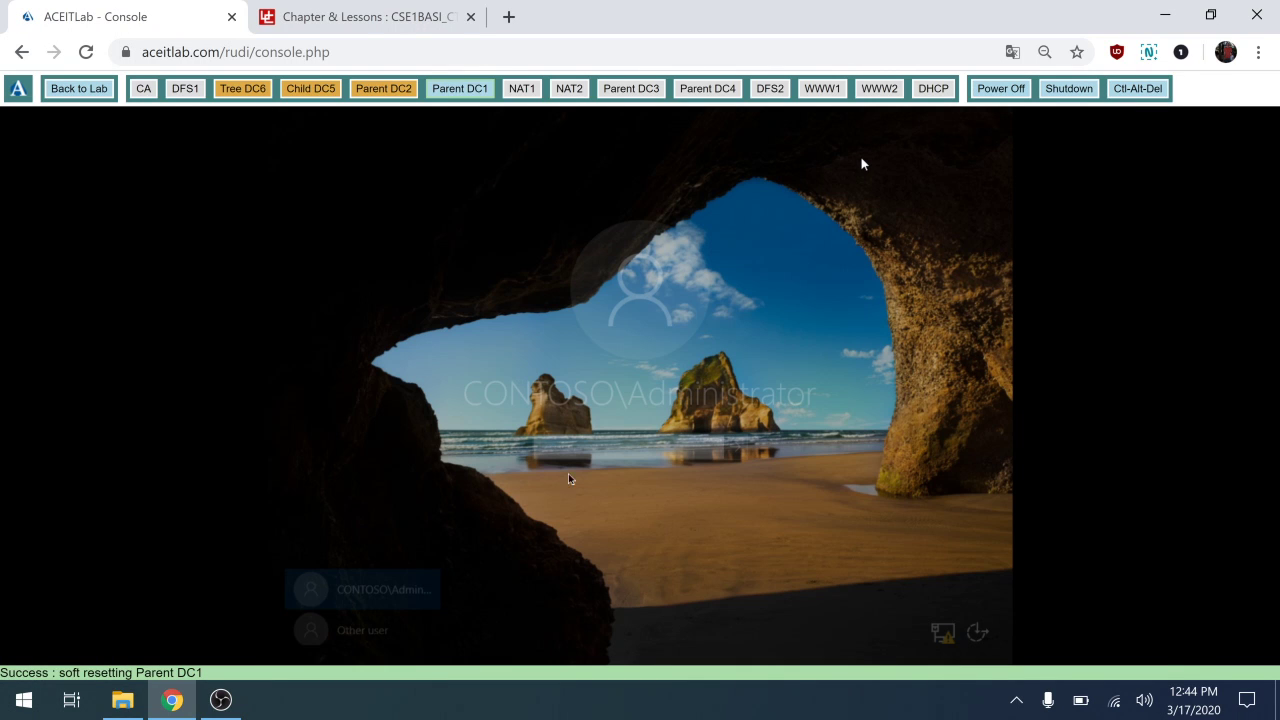
pyautogui.click(623, 450)
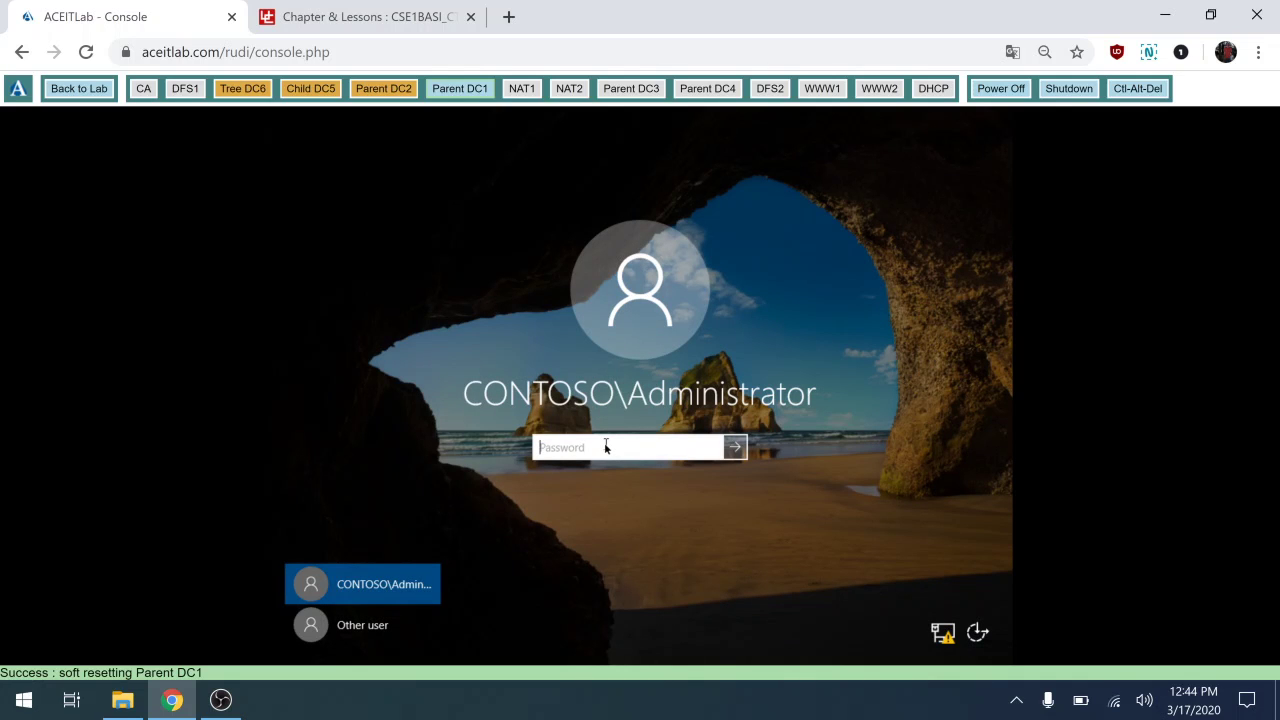
pyautogui.write('••••••••')
pyautogui.click(740, 450)
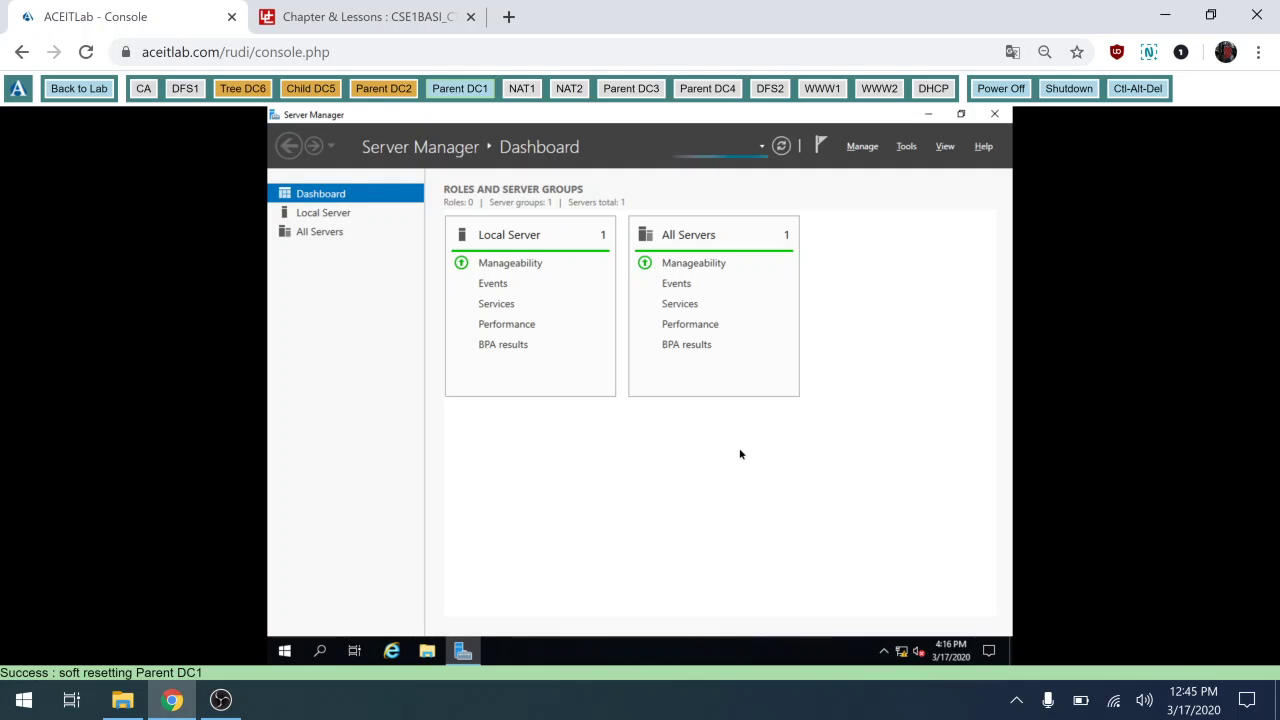
# Open and dismiss Server Manager's Tools menu, then open a blank new Chrome tab.
pyautogui.click(909, 148)
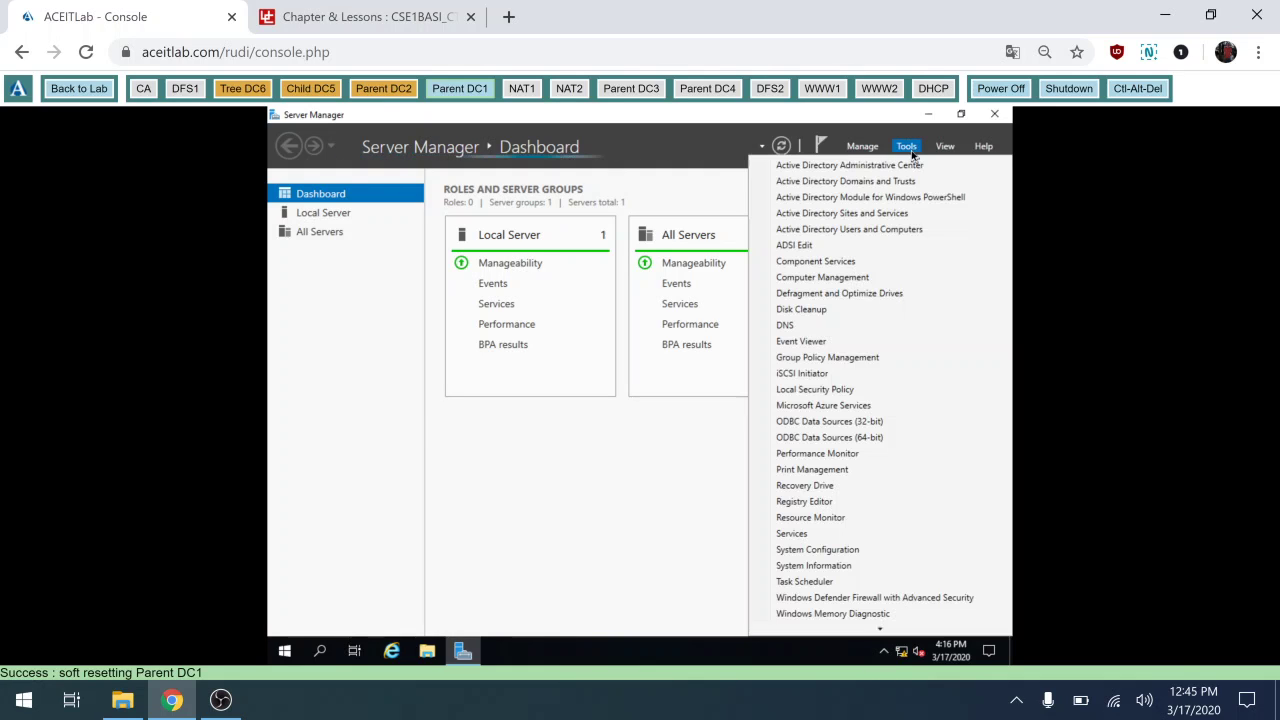
pyautogui.click(590, 491)
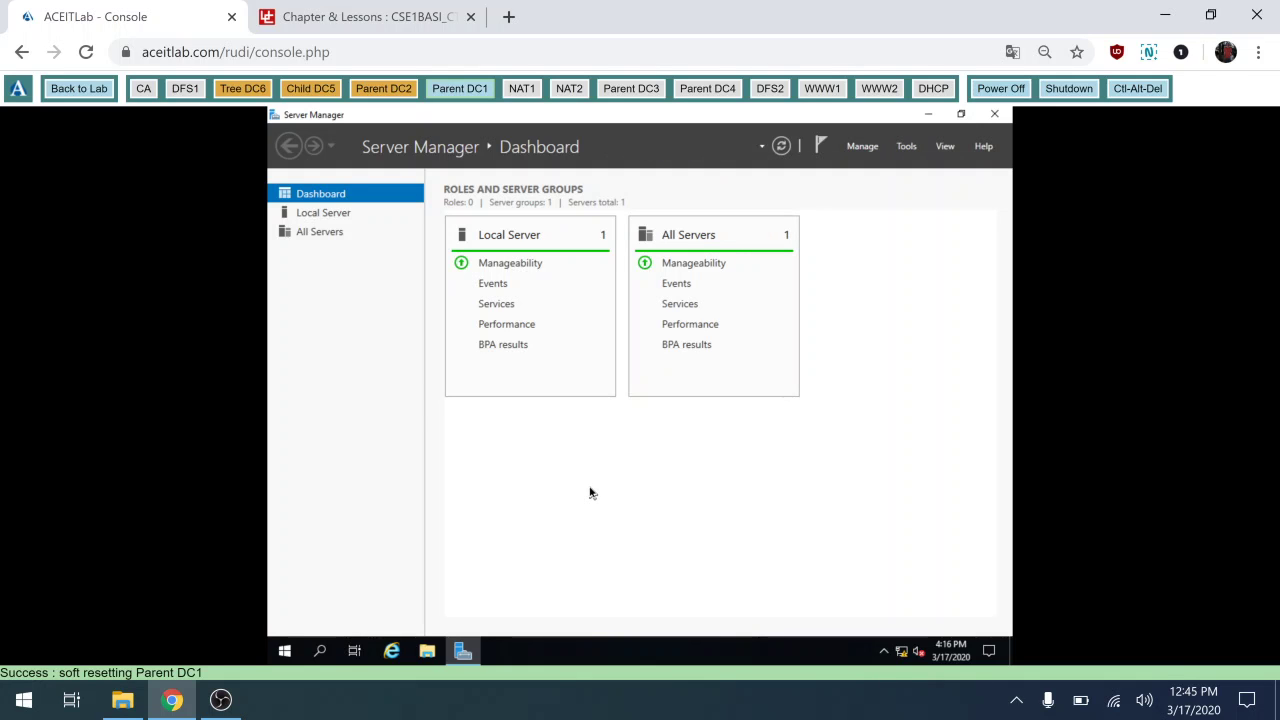
pyautogui.click(508, 17)
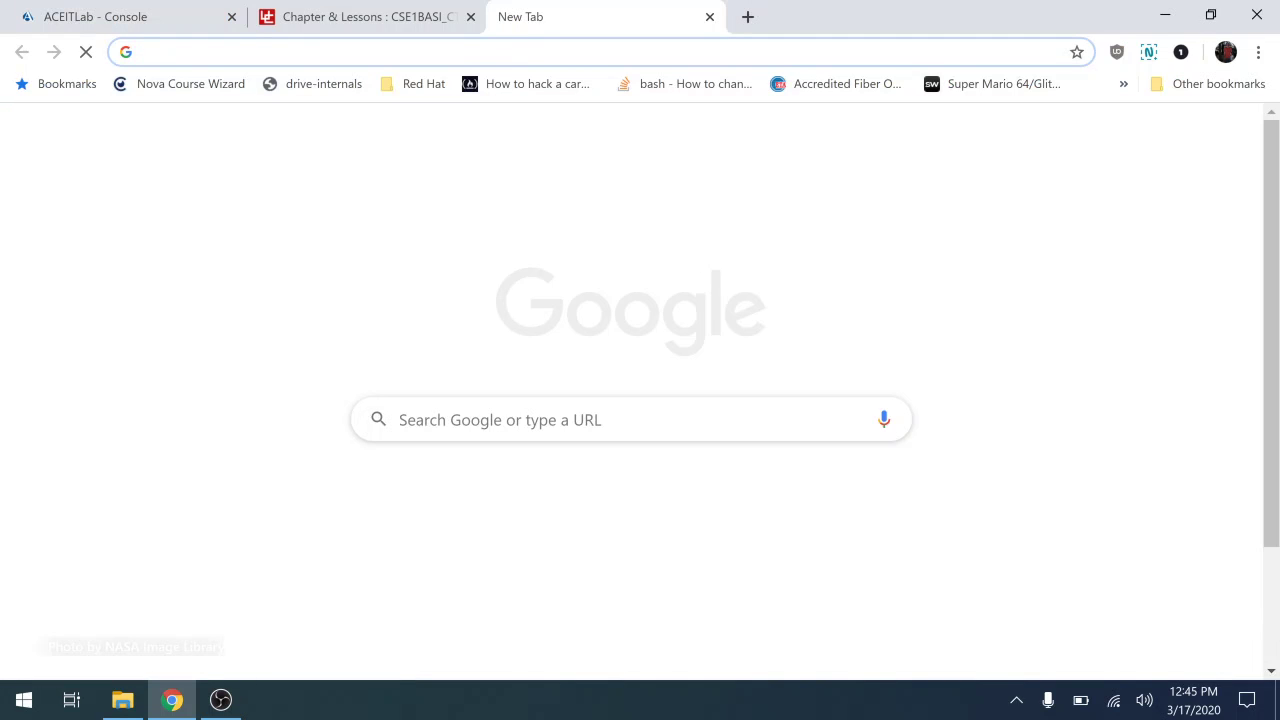
# Go to bconline.broward.edu and open the CTS3392C Windows Server course from the course list.
pyautogui.write('bc')
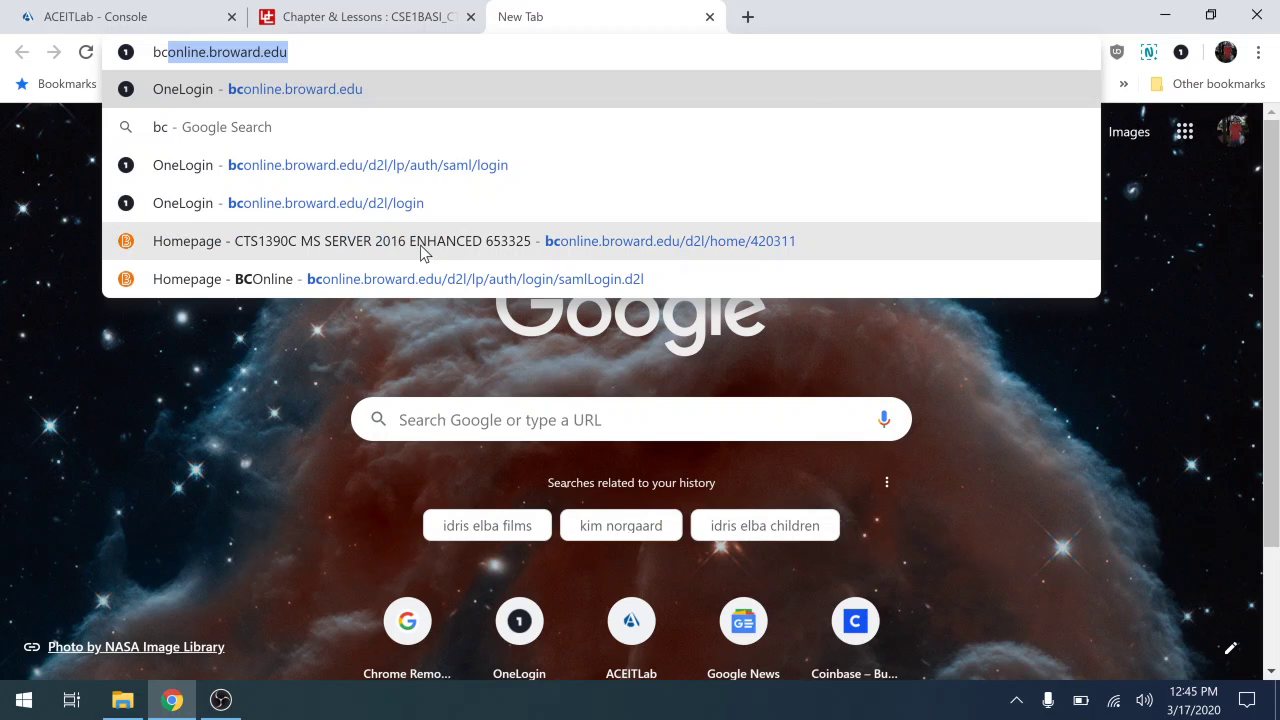
pyautogui.click(400, 285)
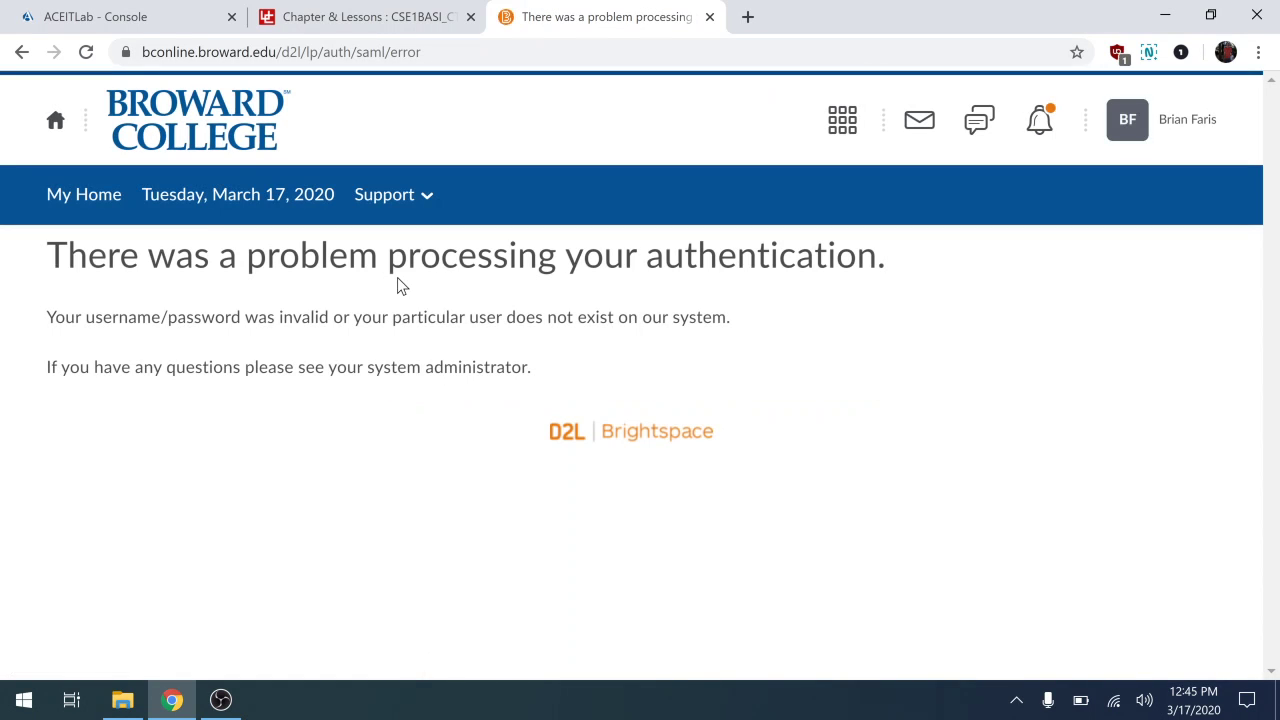
pyautogui.click(844, 124)
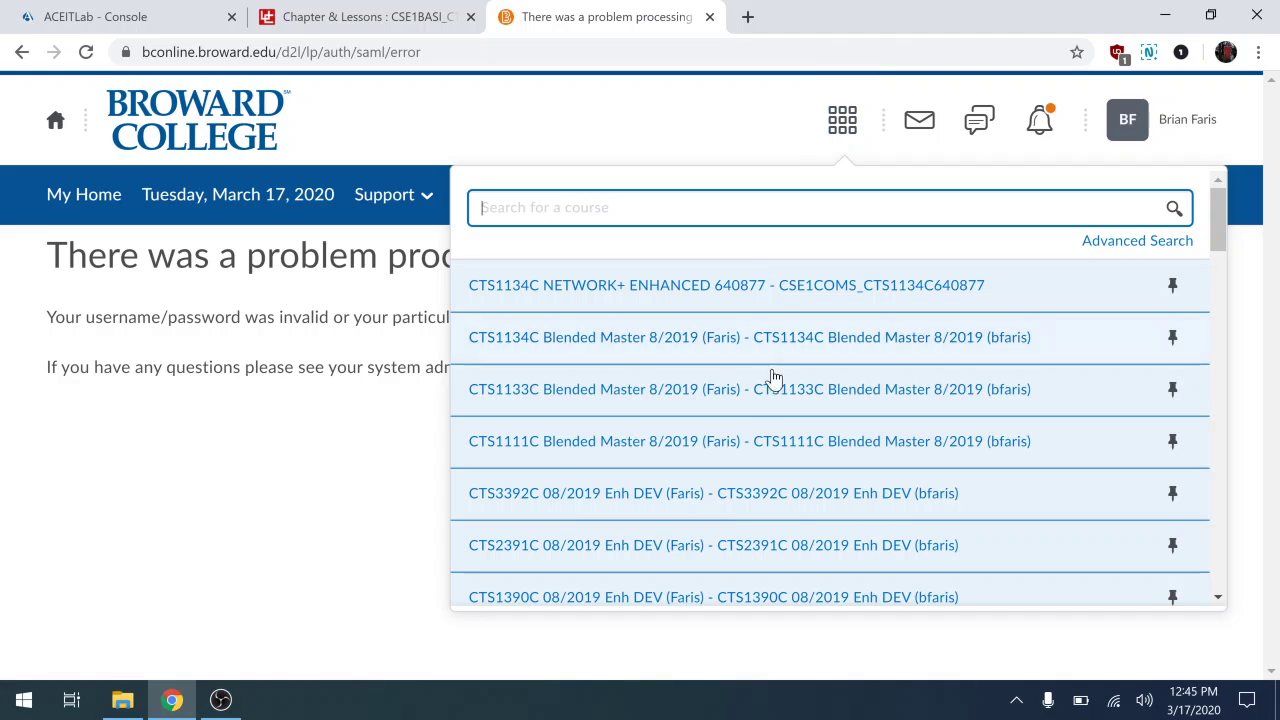
pyautogui.scroll(-3, 762, 410)
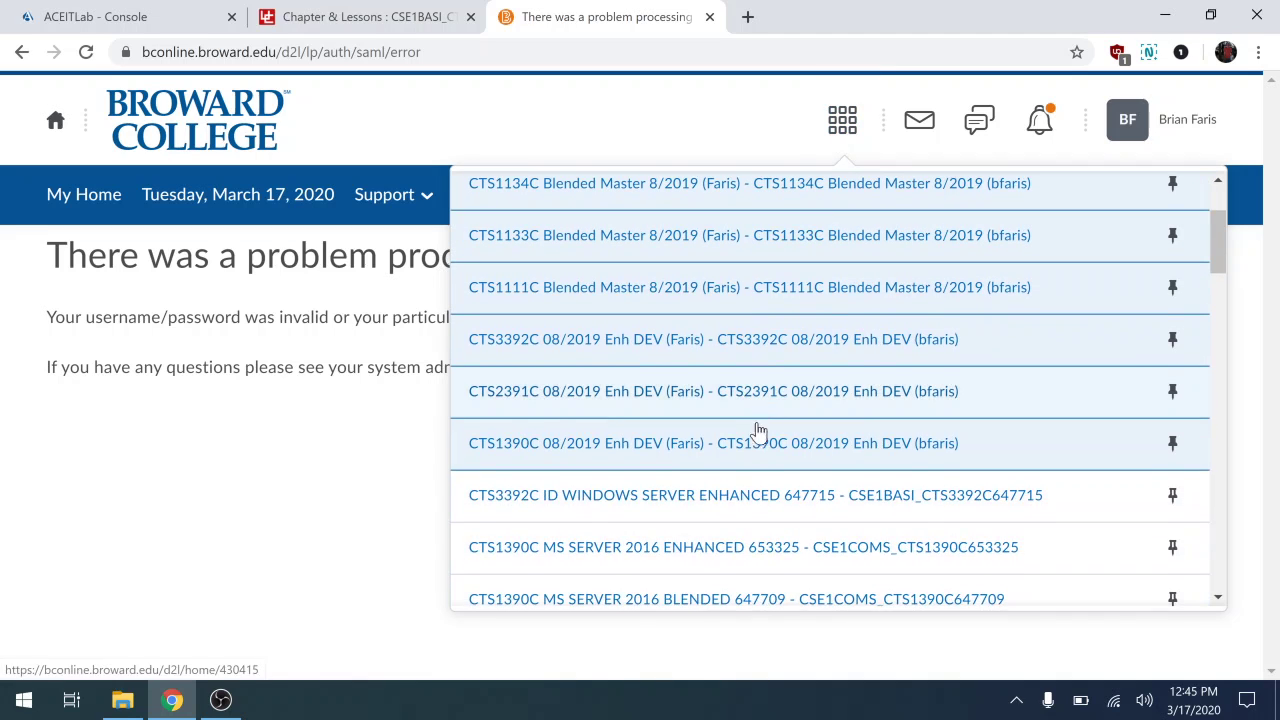
pyautogui.click(731, 497)
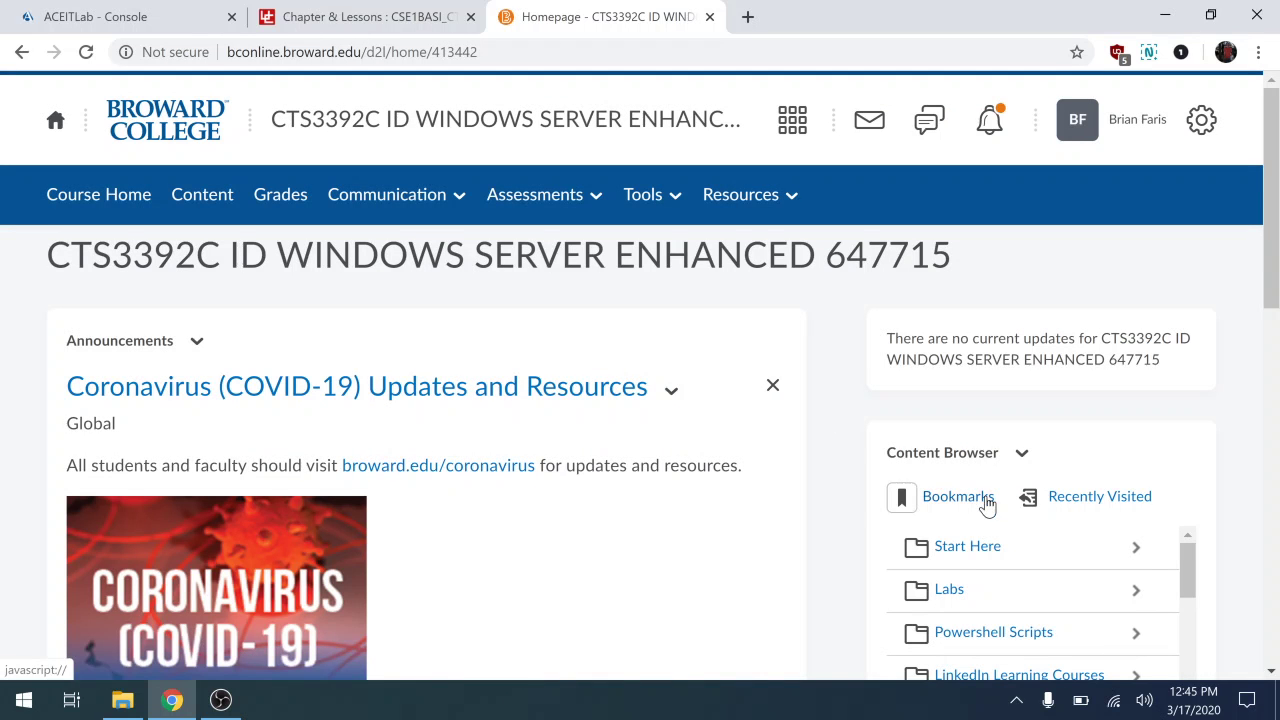
# Open Final Skills Exam > CTS3392C Final to show the network topology diagram.
pyautogui.scroll(-2, 986, 500)
pyautogui.scroll(-6, 987, 505)
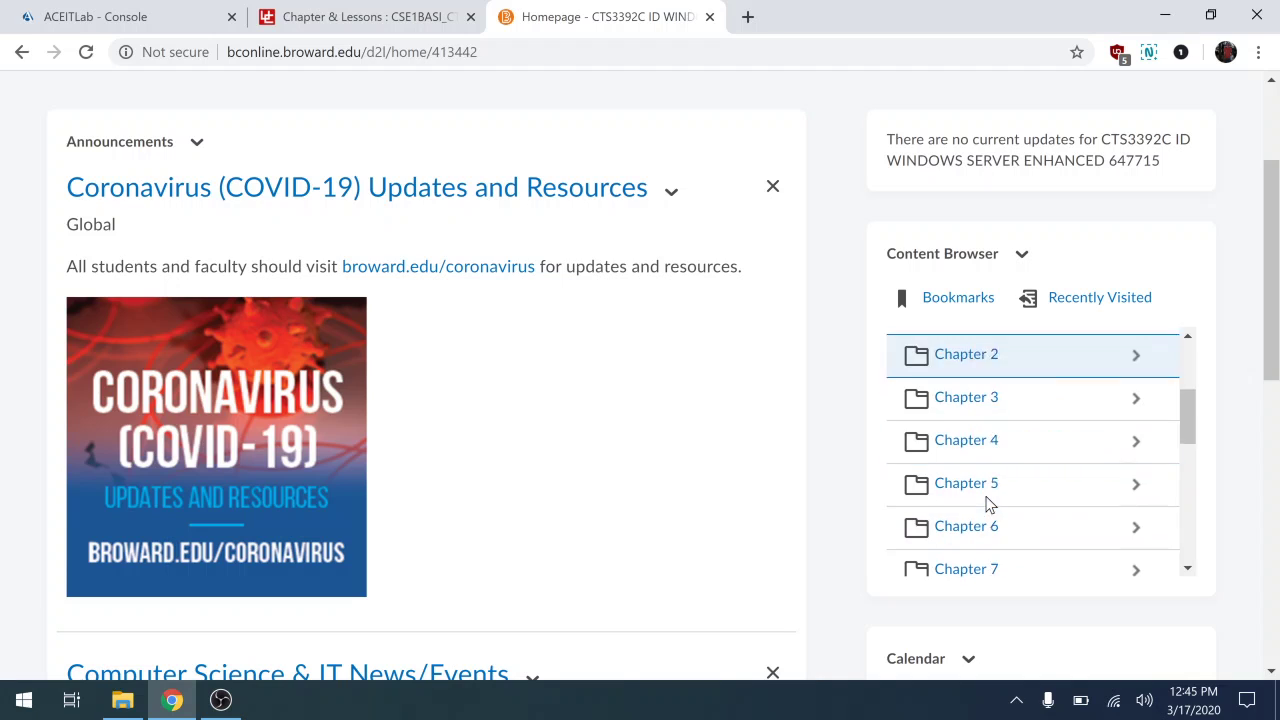
pyautogui.scroll(-2, 987, 505)
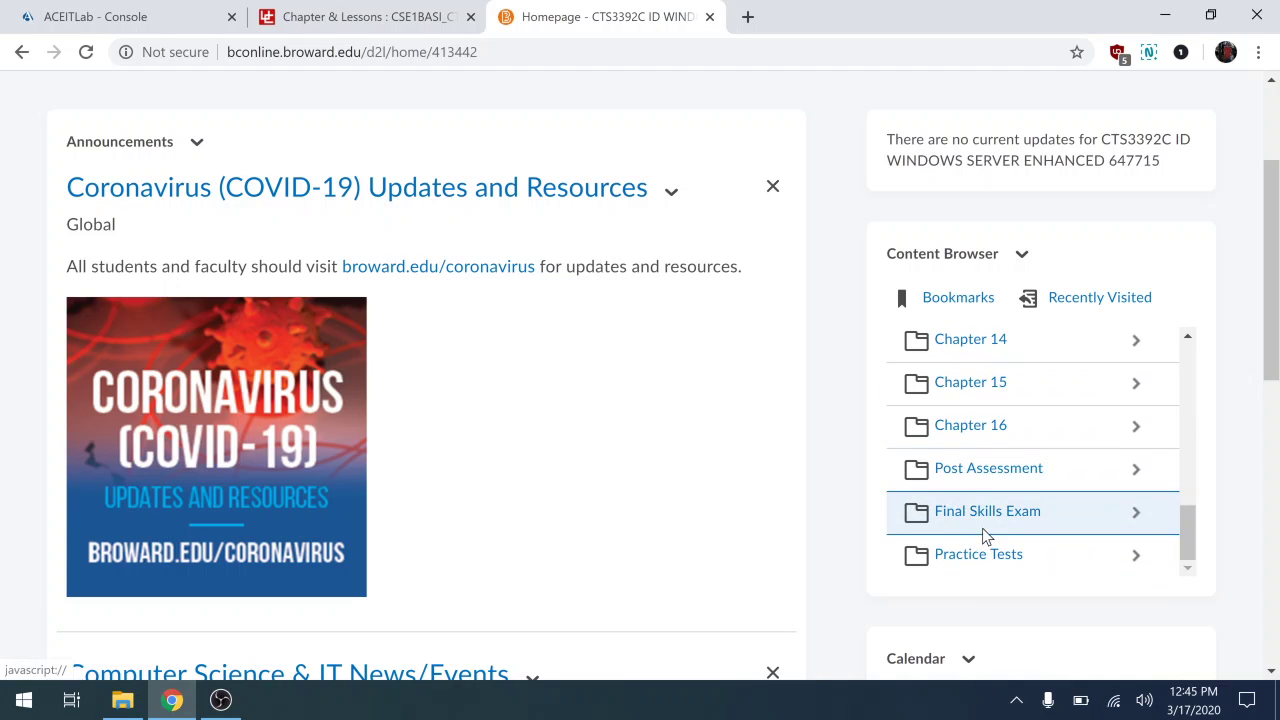
pyautogui.click(986, 514)
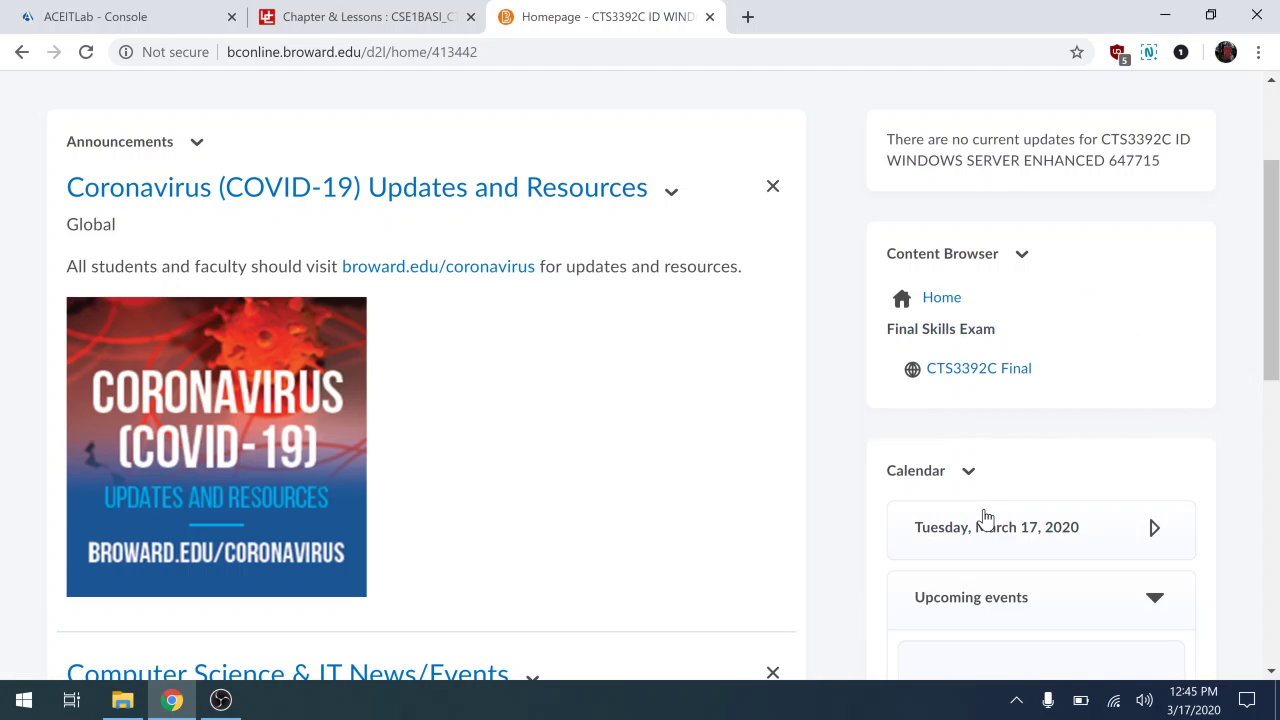
pyautogui.click(982, 375)
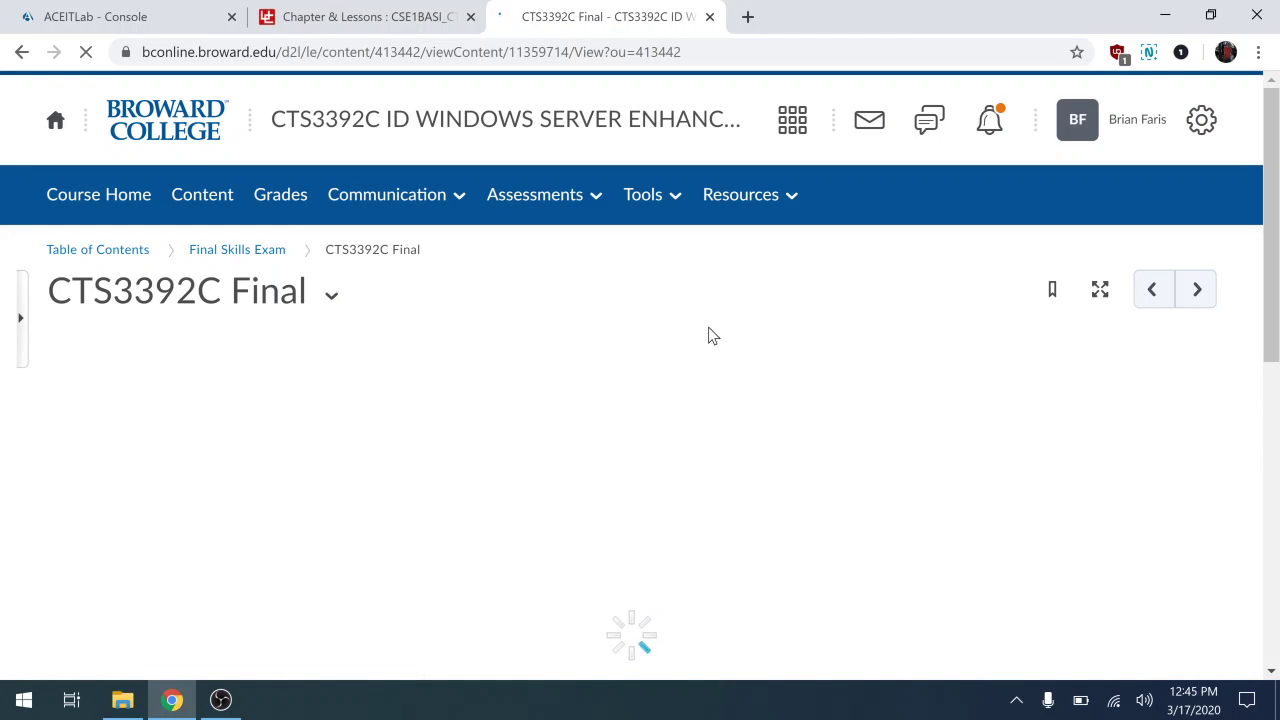
pyautogui.scroll(-1, 767, 401)
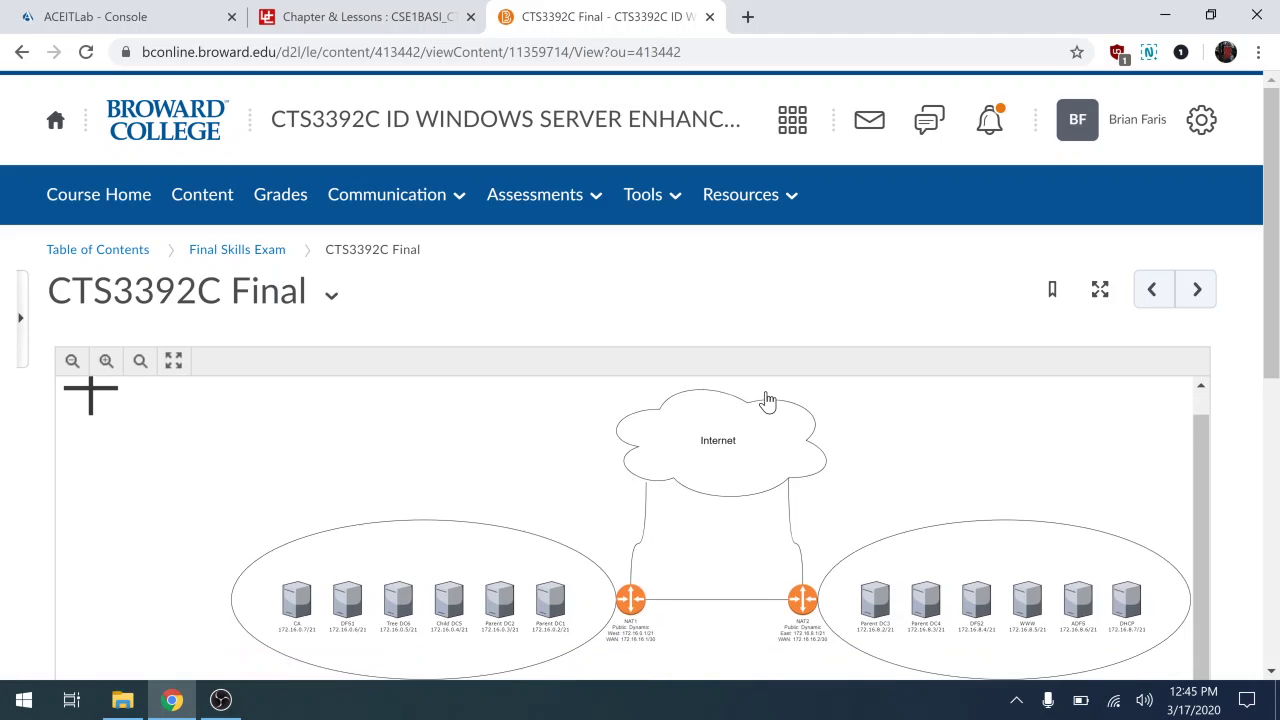
# View the topology diagram full size in diagrams.net, then return to the ACEITLab Console tab.
pyautogui.click(172, 364)
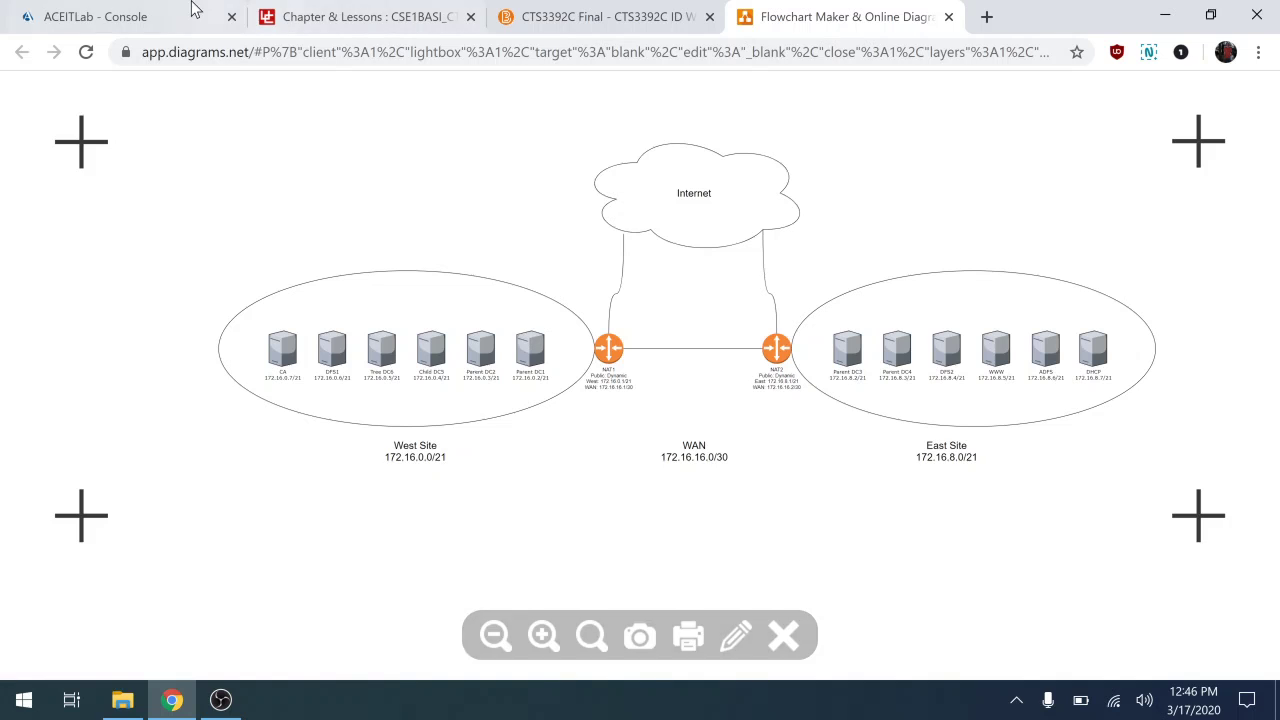
pyautogui.click(163, 18)
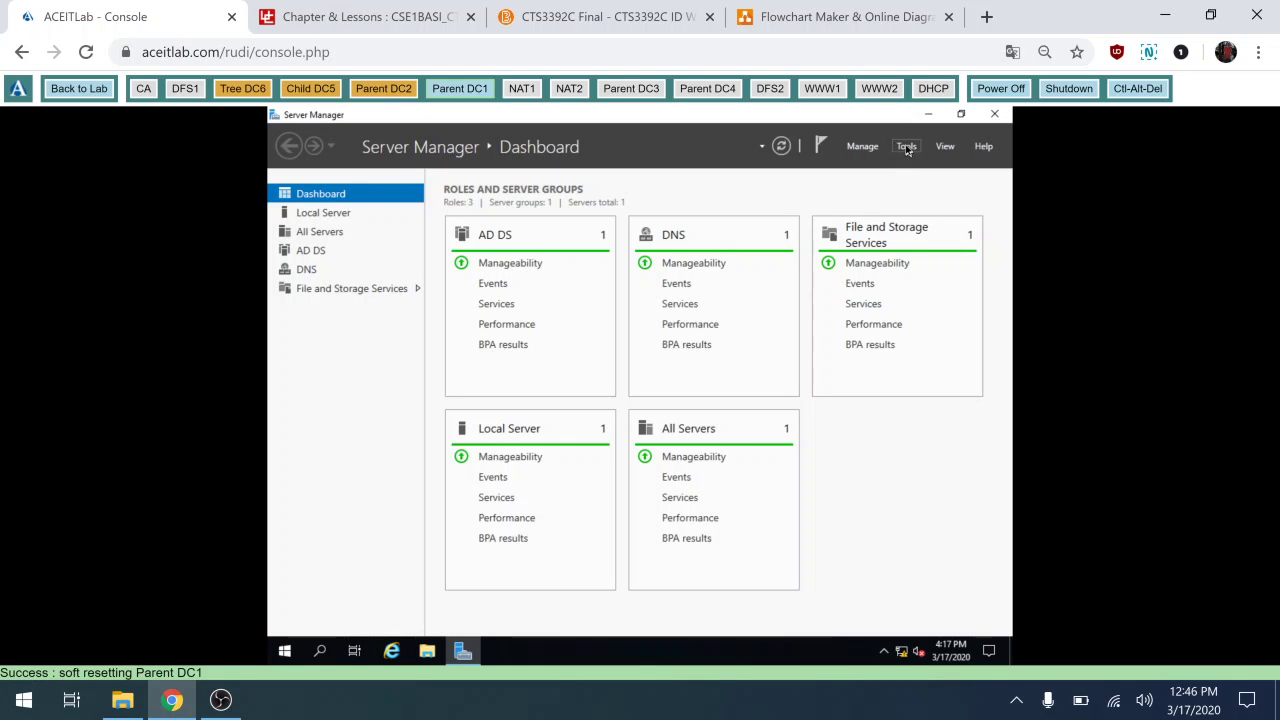
# Launch DNS Manager, expand PARENT-DC1 to view contoso.com's records, then right-click Reverse Lookup Zones.
pyautogui.click(907, 147)
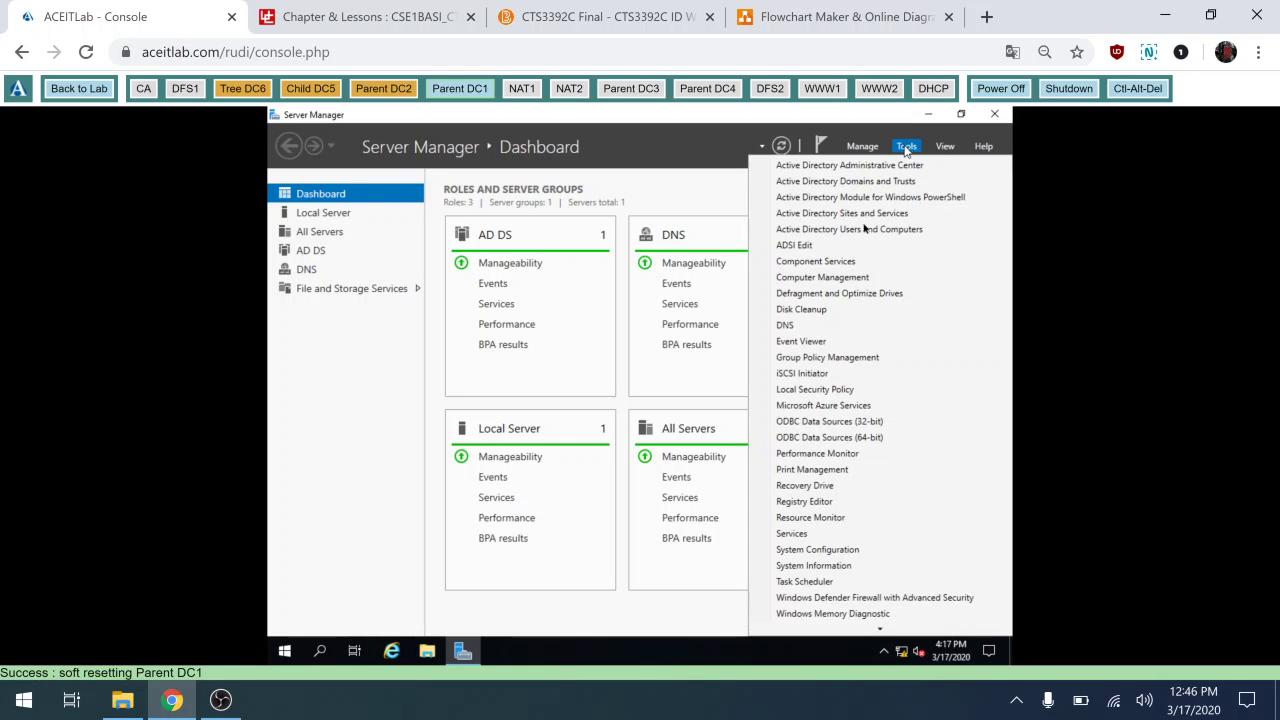
pyautogui.click(804, 326)
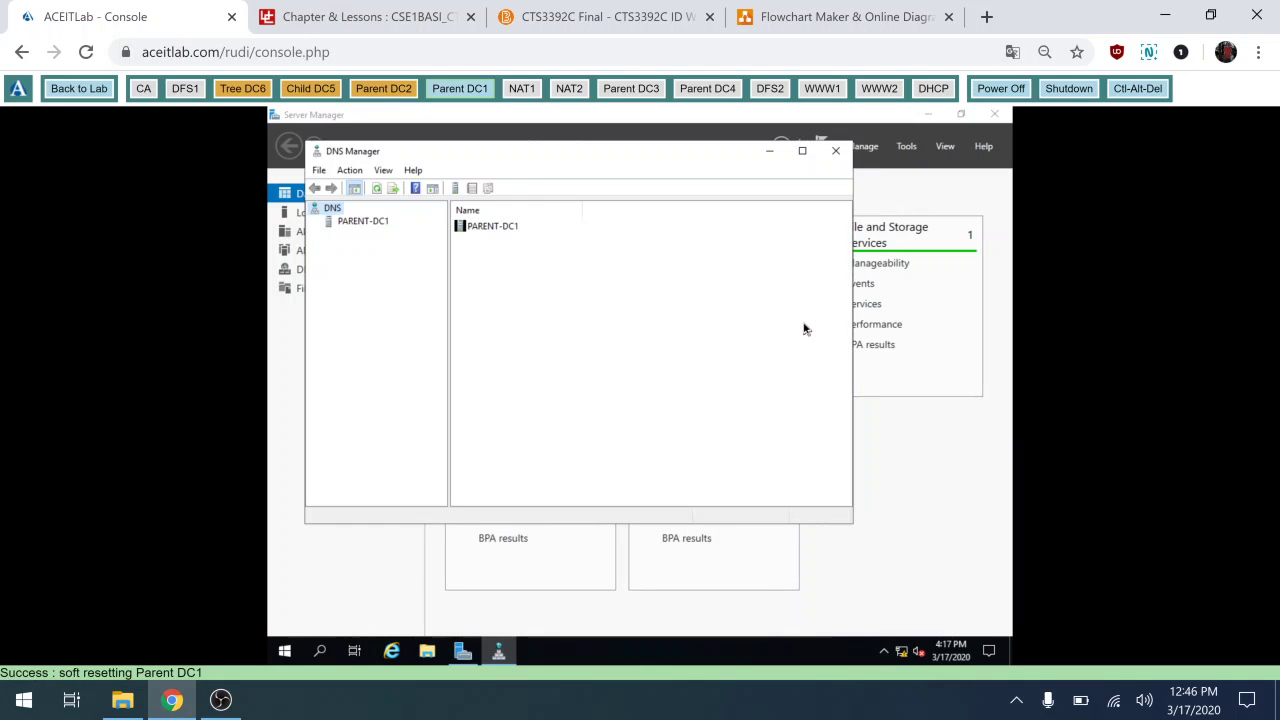
pyautogui.click(354, 222)
pyautogui.click(315, 221)
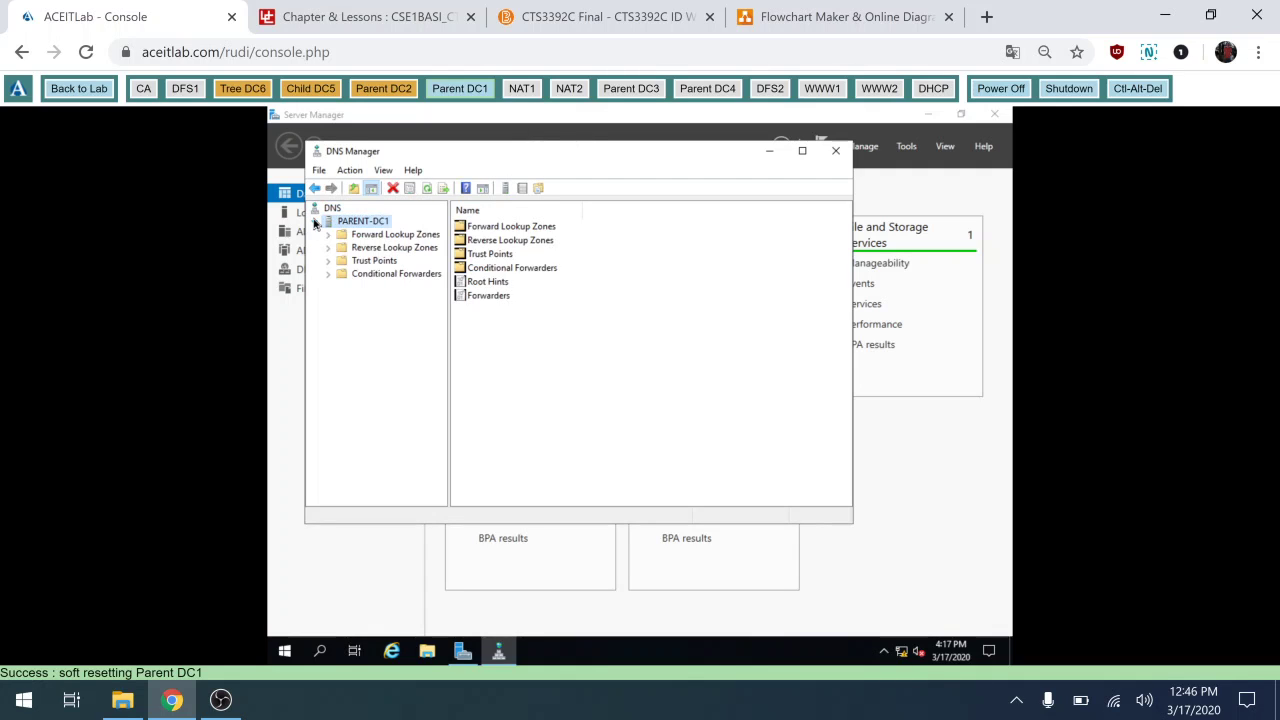
pyautogui.click(327, 237)
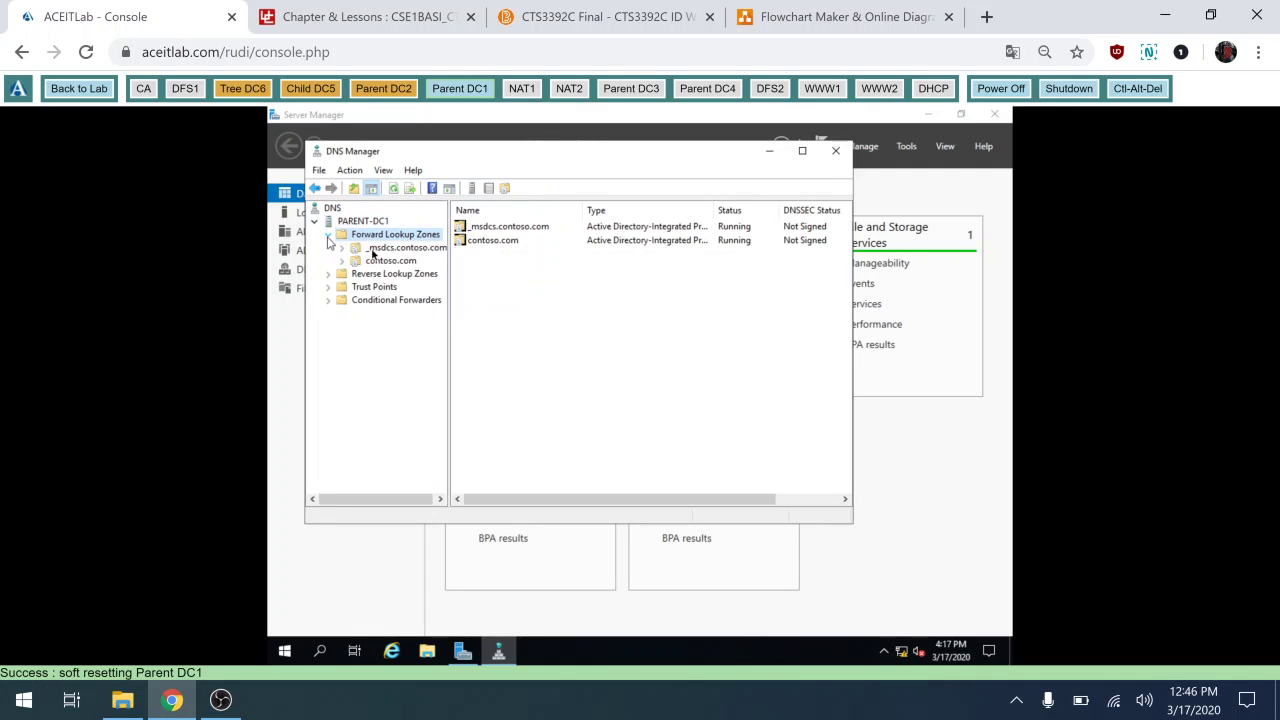
pyautogui.click(390, 263)
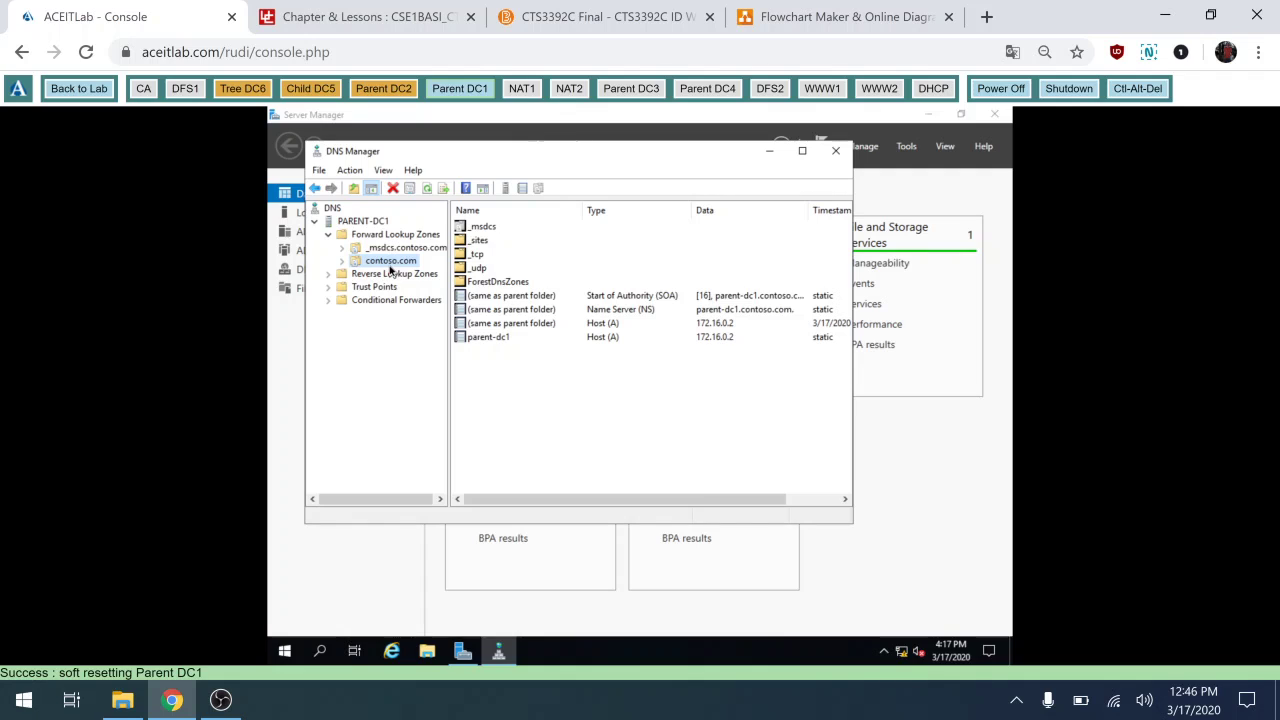
pyautogui.click(374, 277)
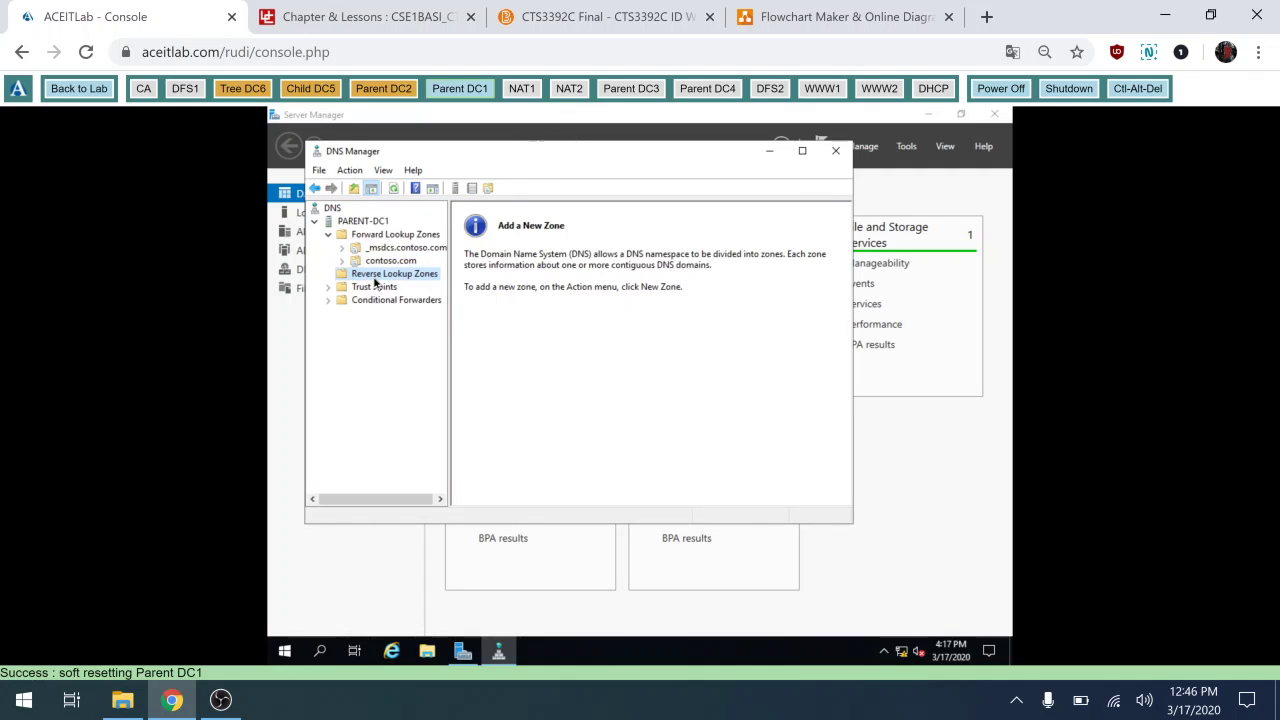
pyautogui.rightClick(375, 283)
# Start a new AD-integrated primary reverse zone replicated to all DNS servers in the forest.
pyautogui.click(420, 288)
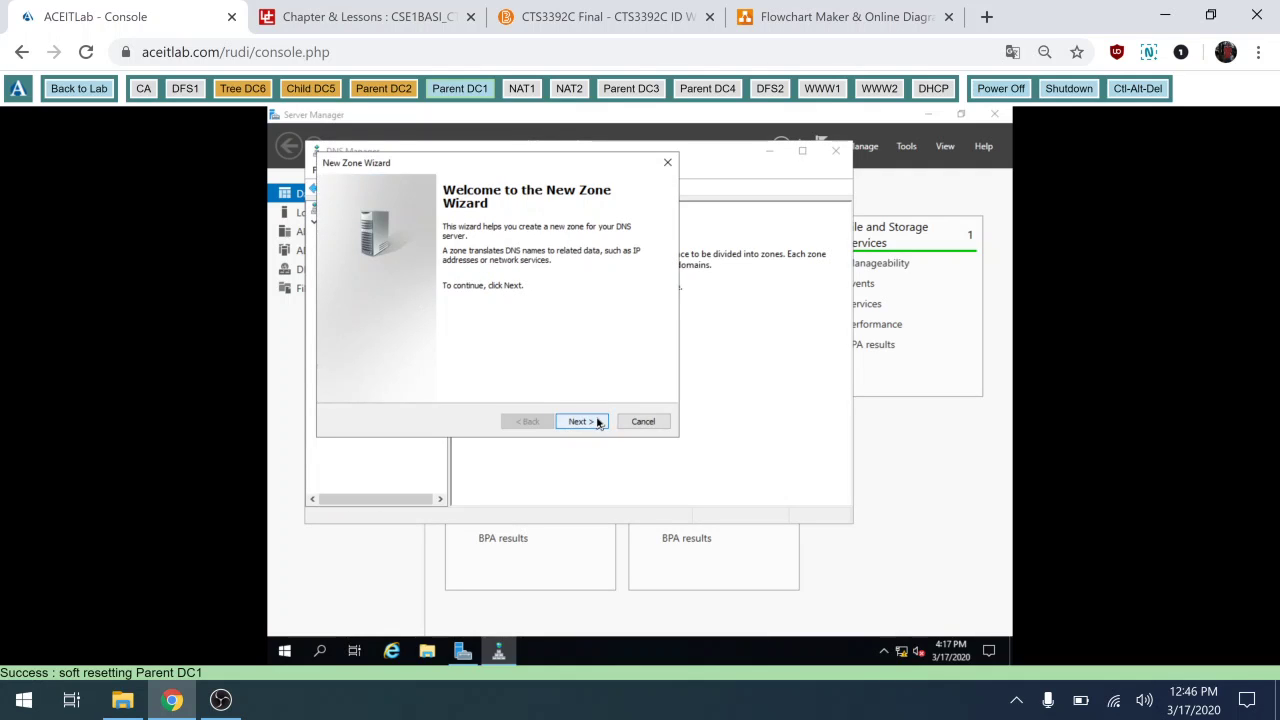
pyautogui.click(597, 422)
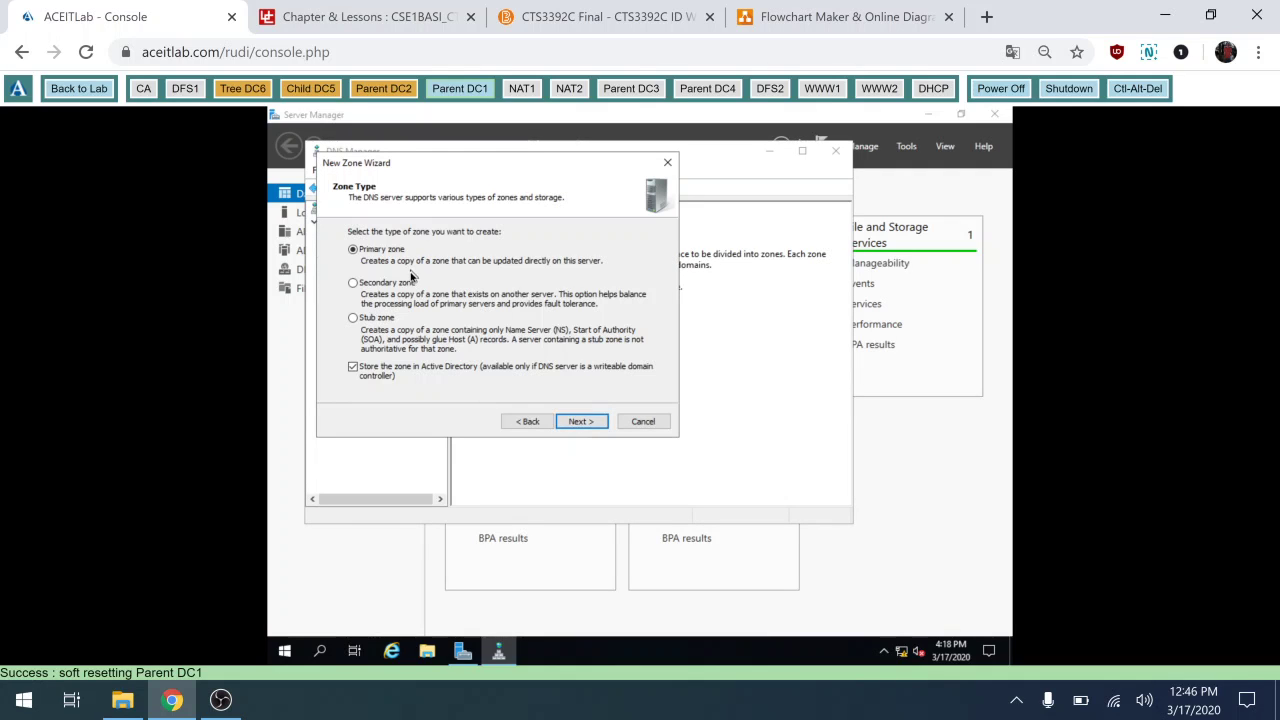
pyautogui.click(585, 426)
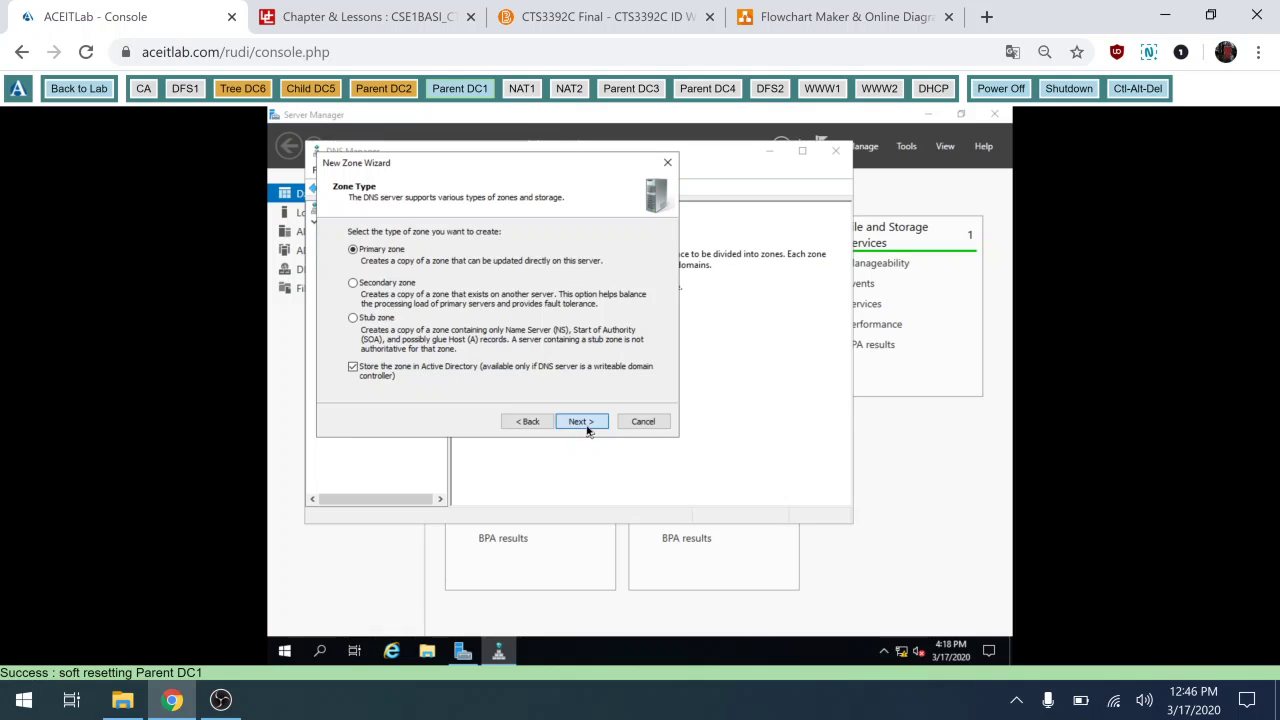
pyautogui.click(518, 424)
pyautogui.click(578, 422)
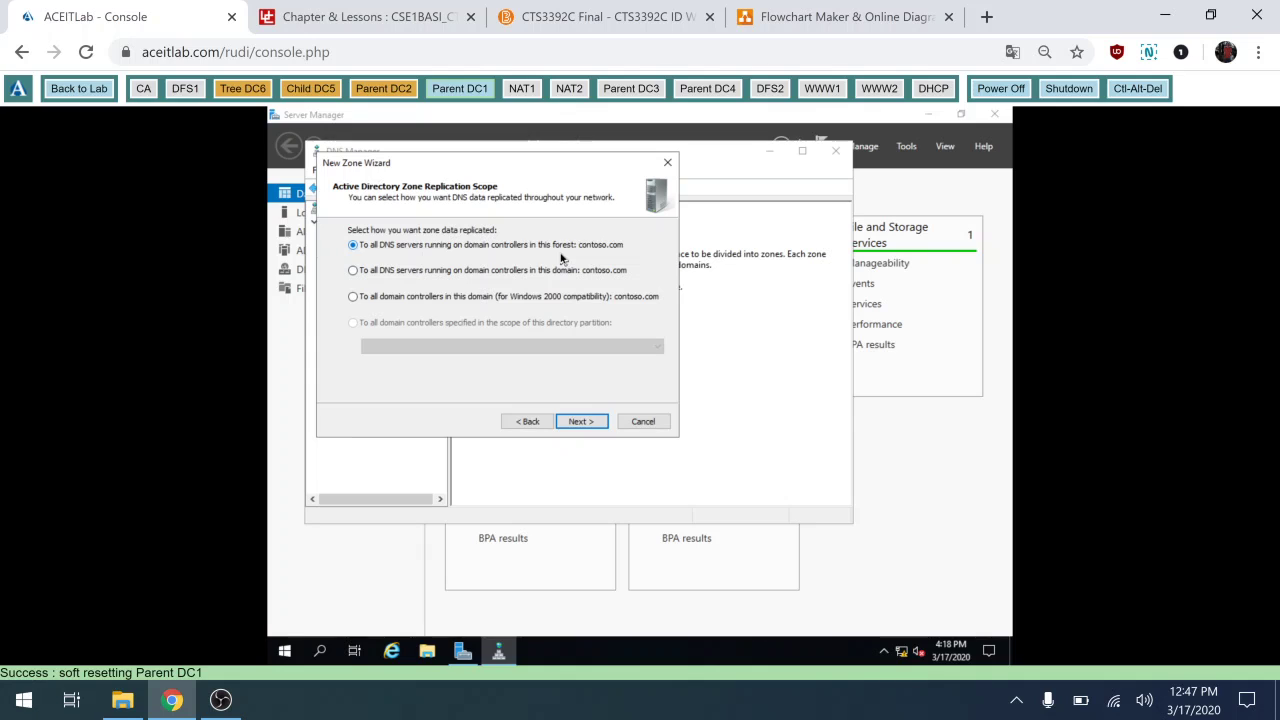
pyautogui.click(566, 424)
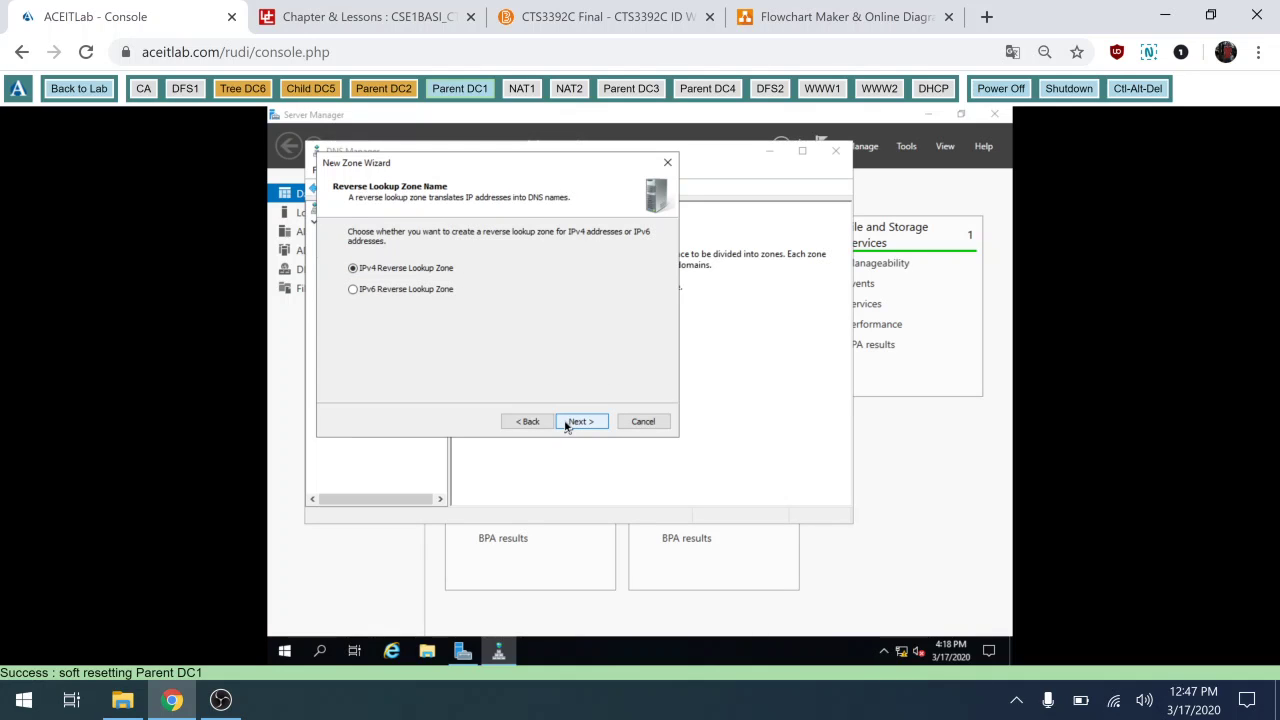
# Choose IPv4 Reverse Lookup Zone, enter network ID 172.16, then check the lab network diagram.
pyautogui.click(566, 424)
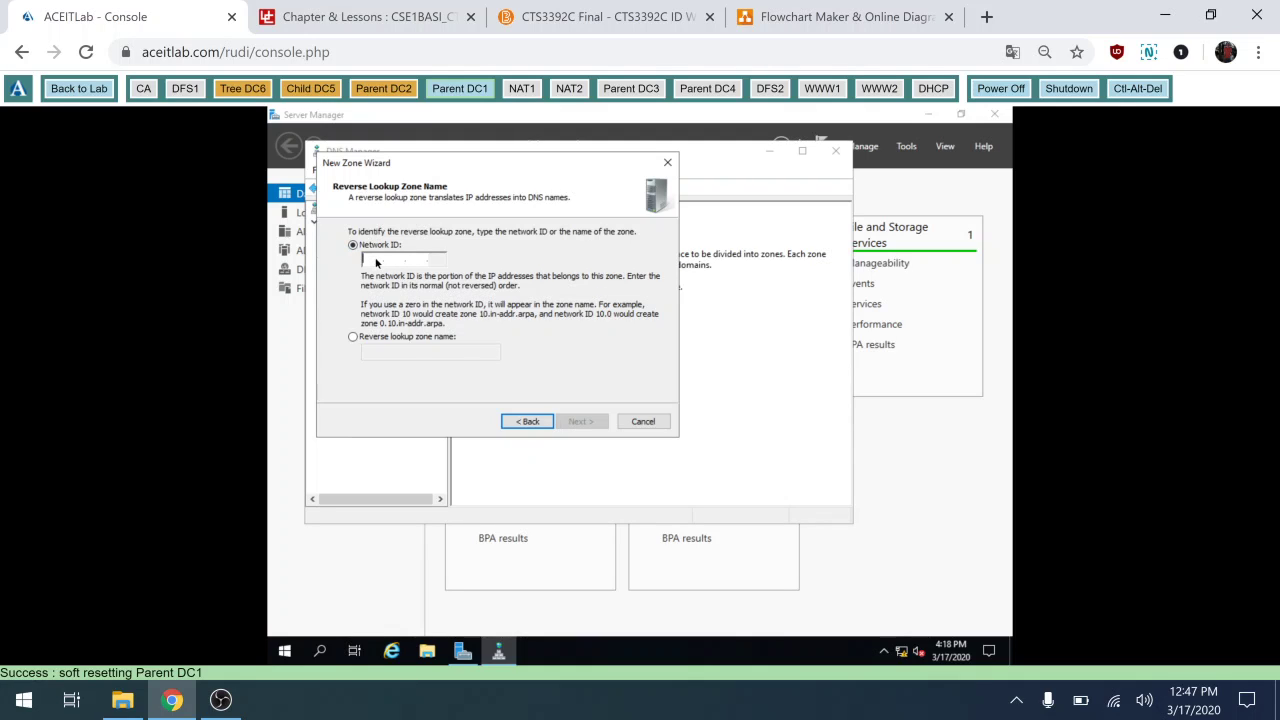
pyautogui.write('172.15..')
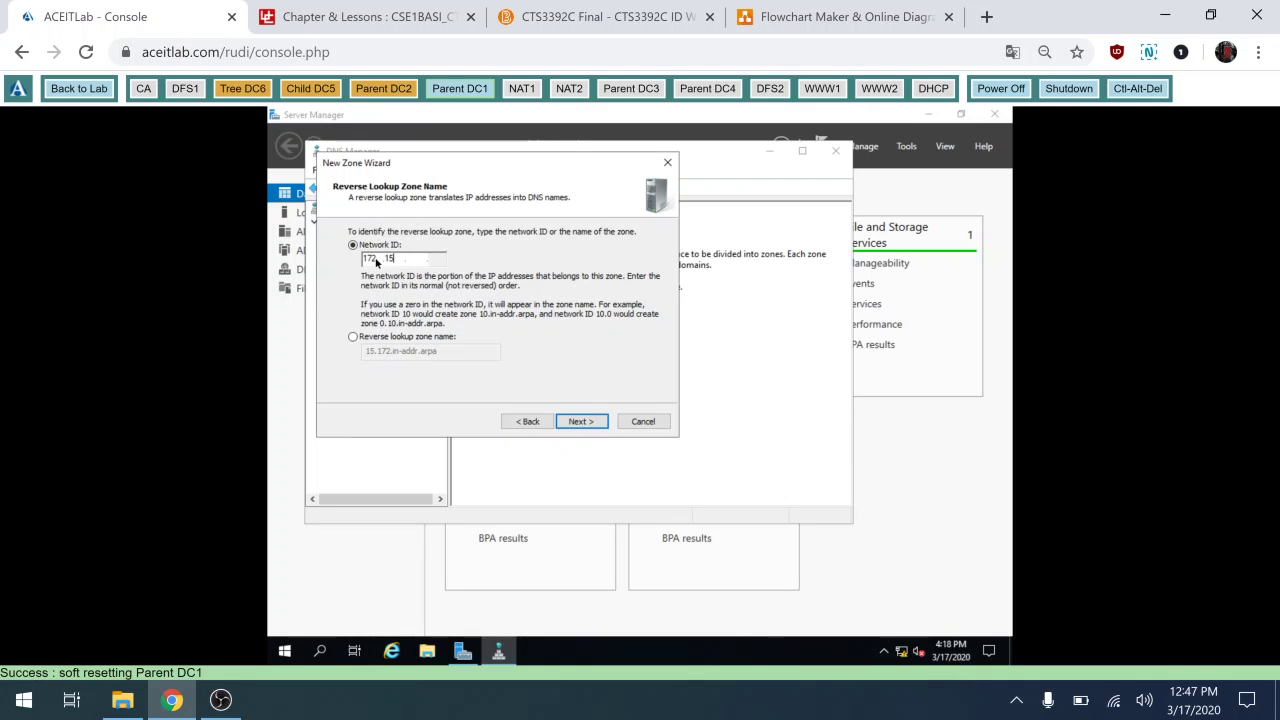
pyautogui.press('BackSpace')
pyautogui.write('6')
pyautogui.click(810, 24)
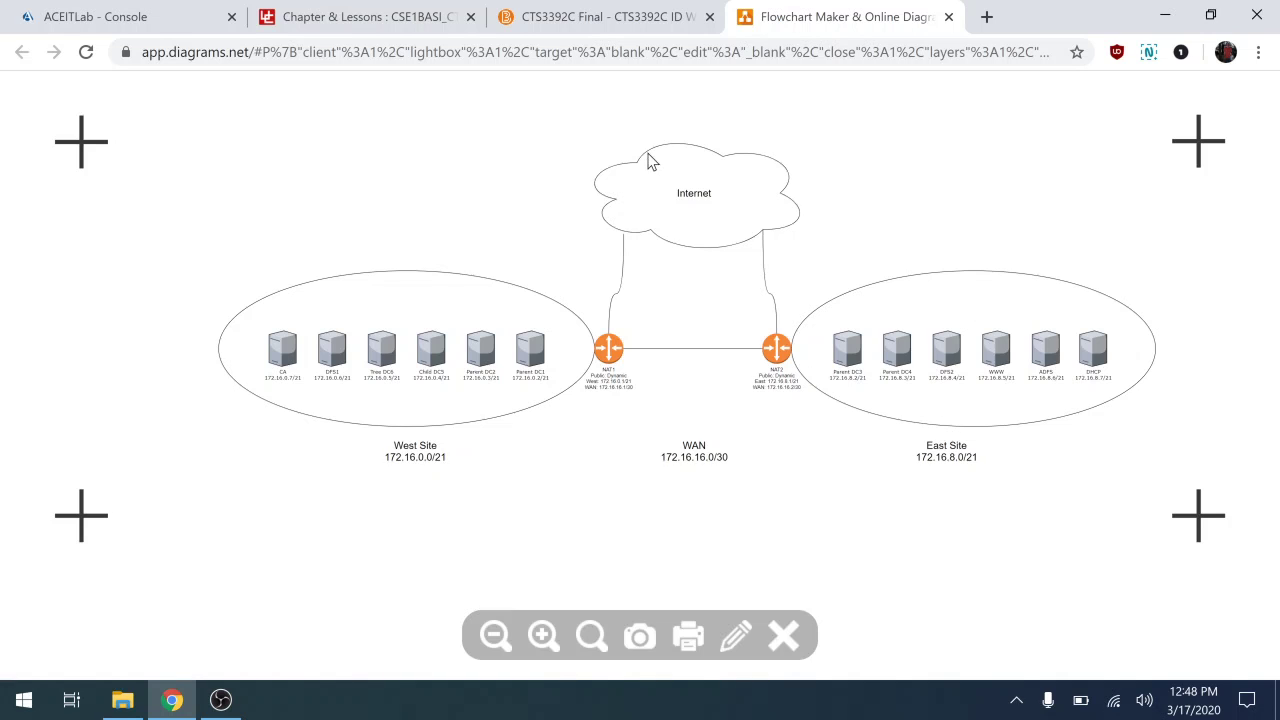
# Accept network ID 172.16, keep secure-only dynamic updates, and finish creating zone 16.172.in-addr.arpa.
pyautogui.click(180, 17)
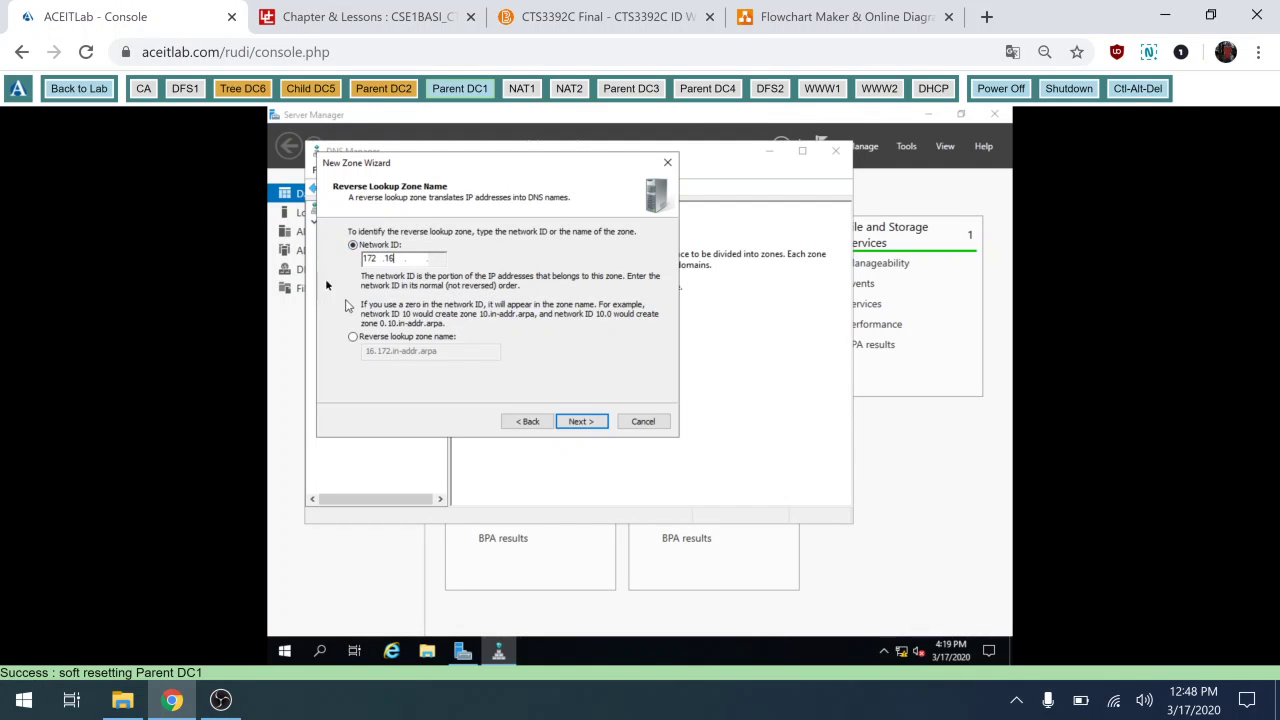
pyautogui.click(573, 420)
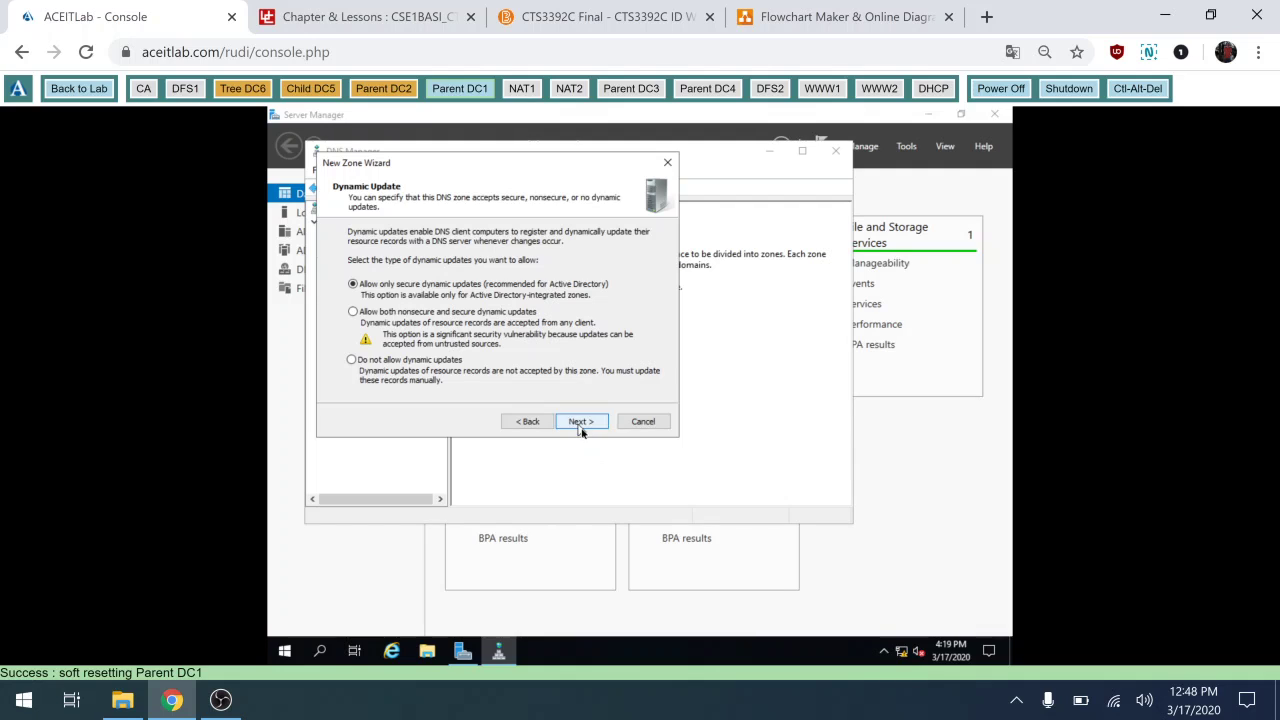
pyautogui.click(582, 424)
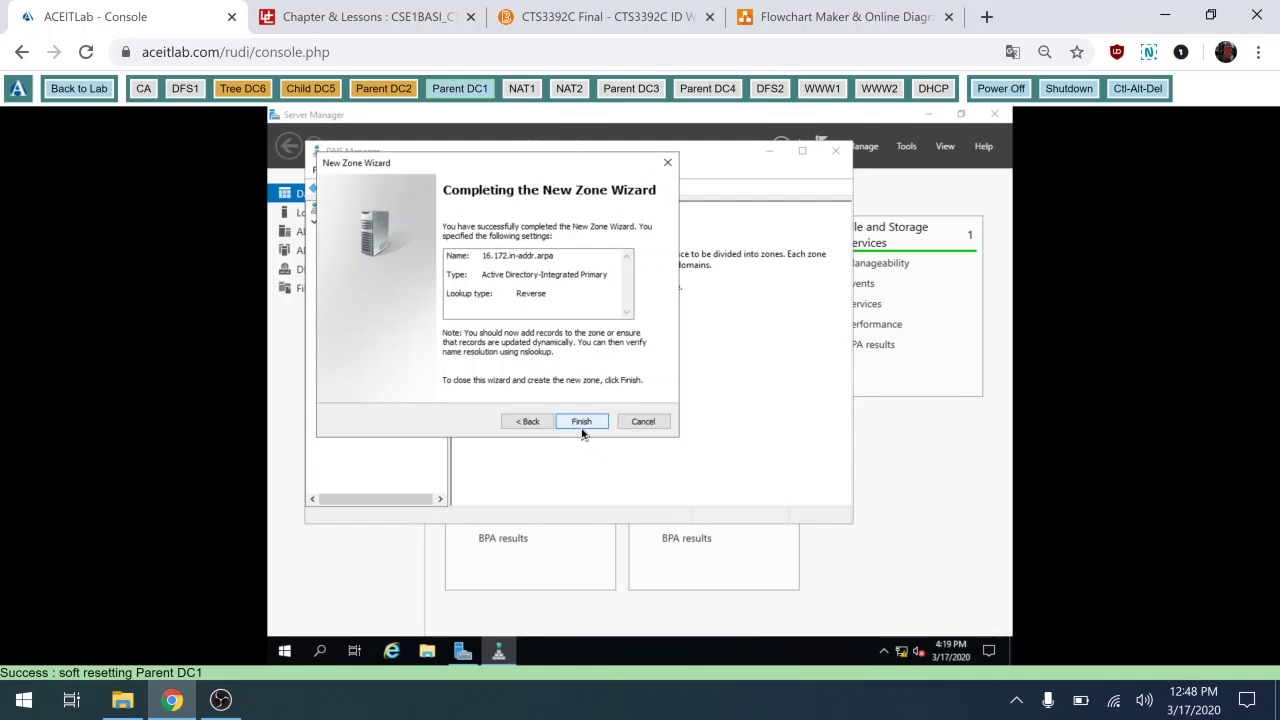
pyautogui.click(583, 427)
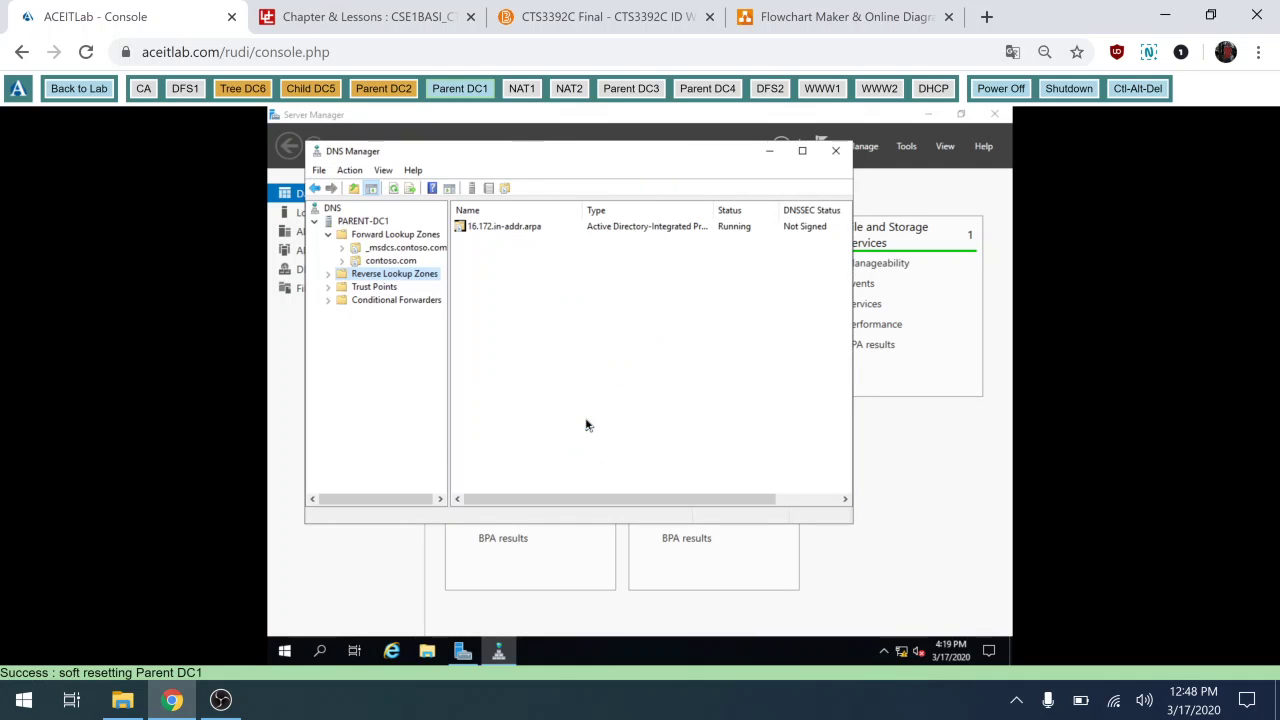
pyautogui.click(286, 652)
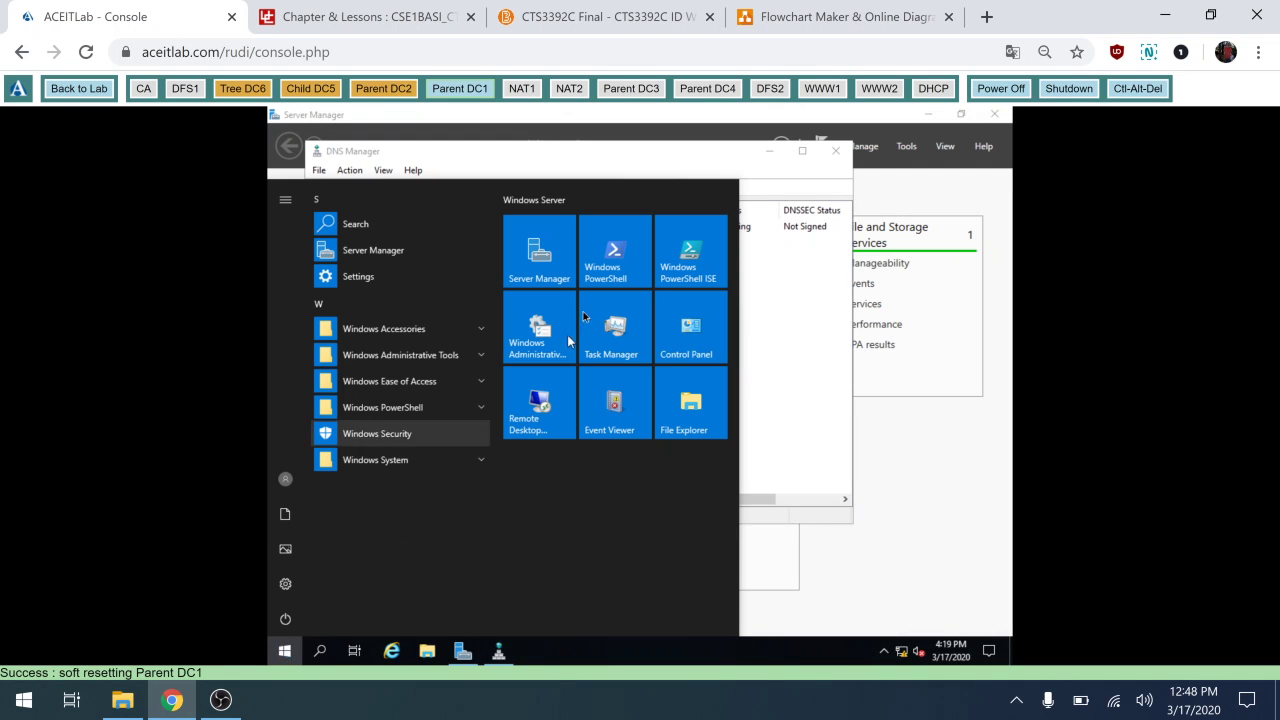
# Launch Windows PowerShell and set its console font size to 24.
pyautogui.click(630, 240)
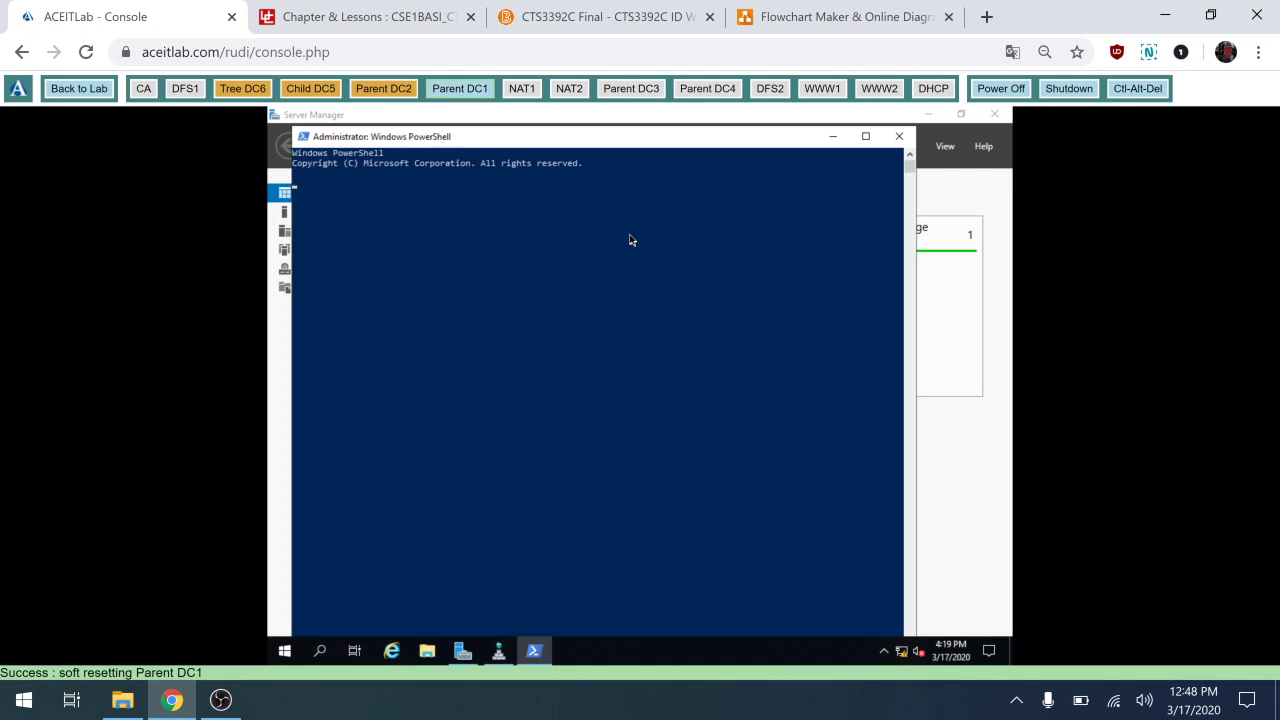
pyautogui.click(303, 139)
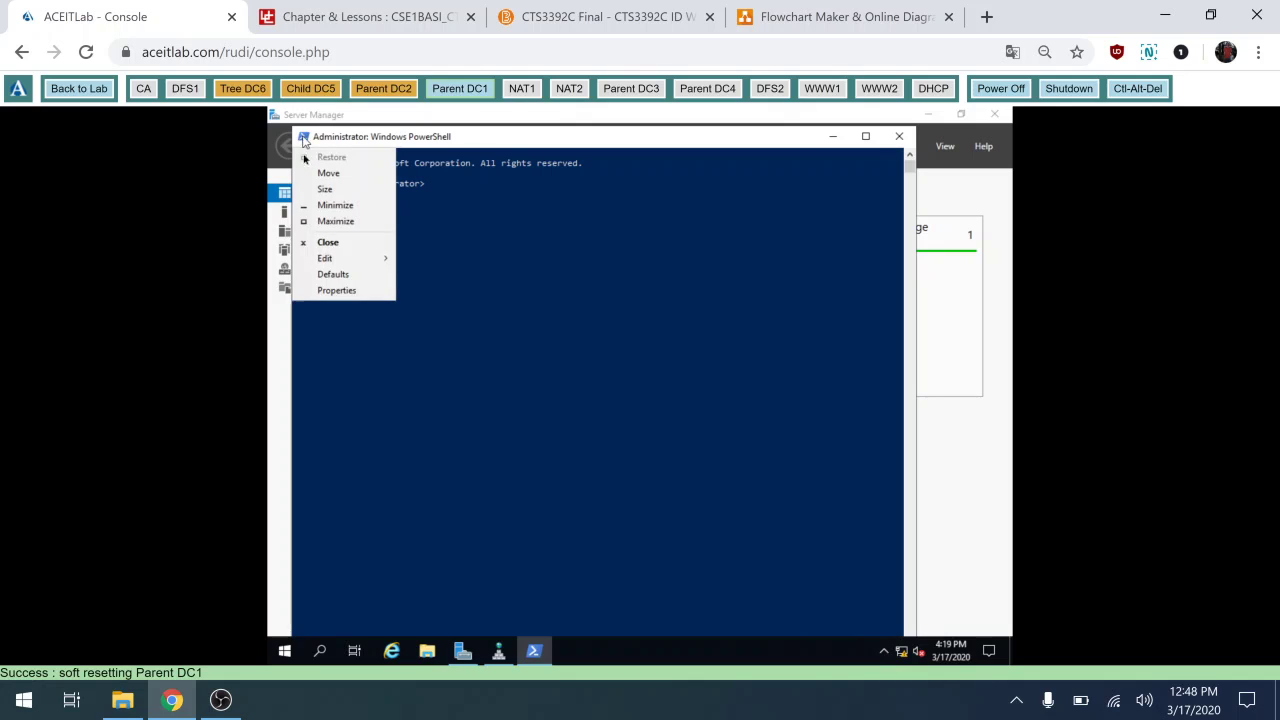
pyautogui.click(330, 292)
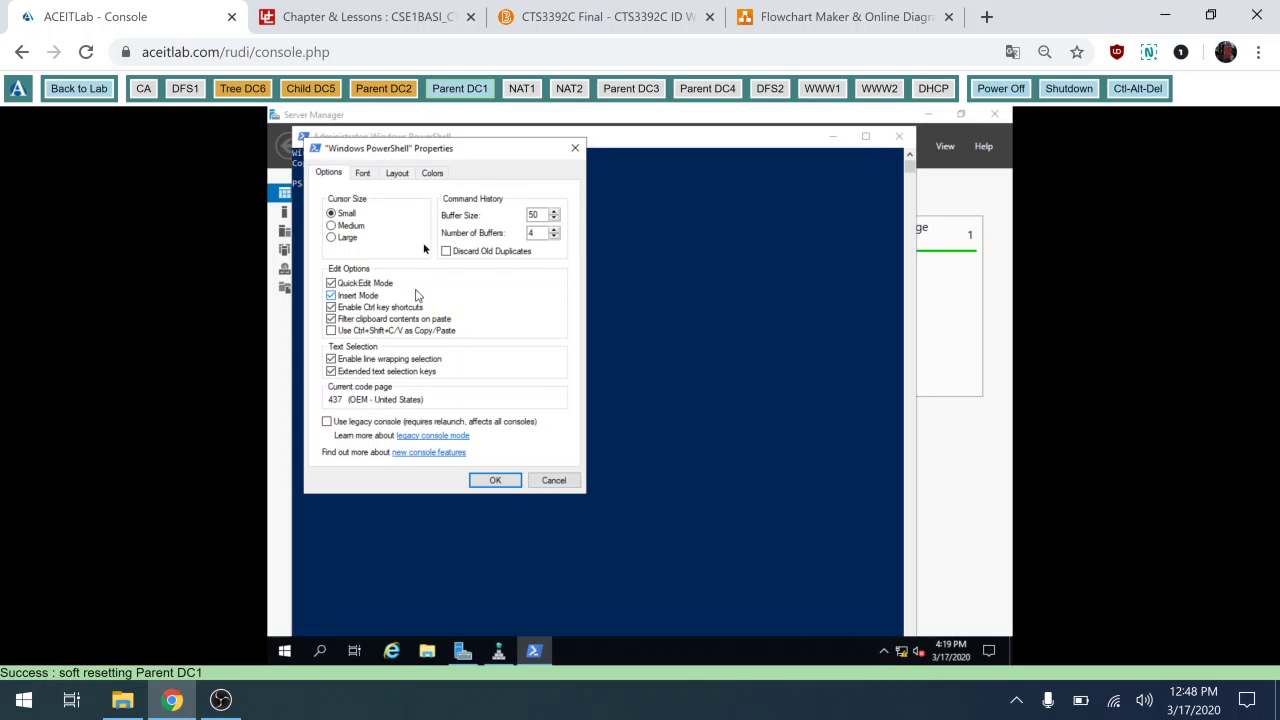
pyautogui.click(362, 174)
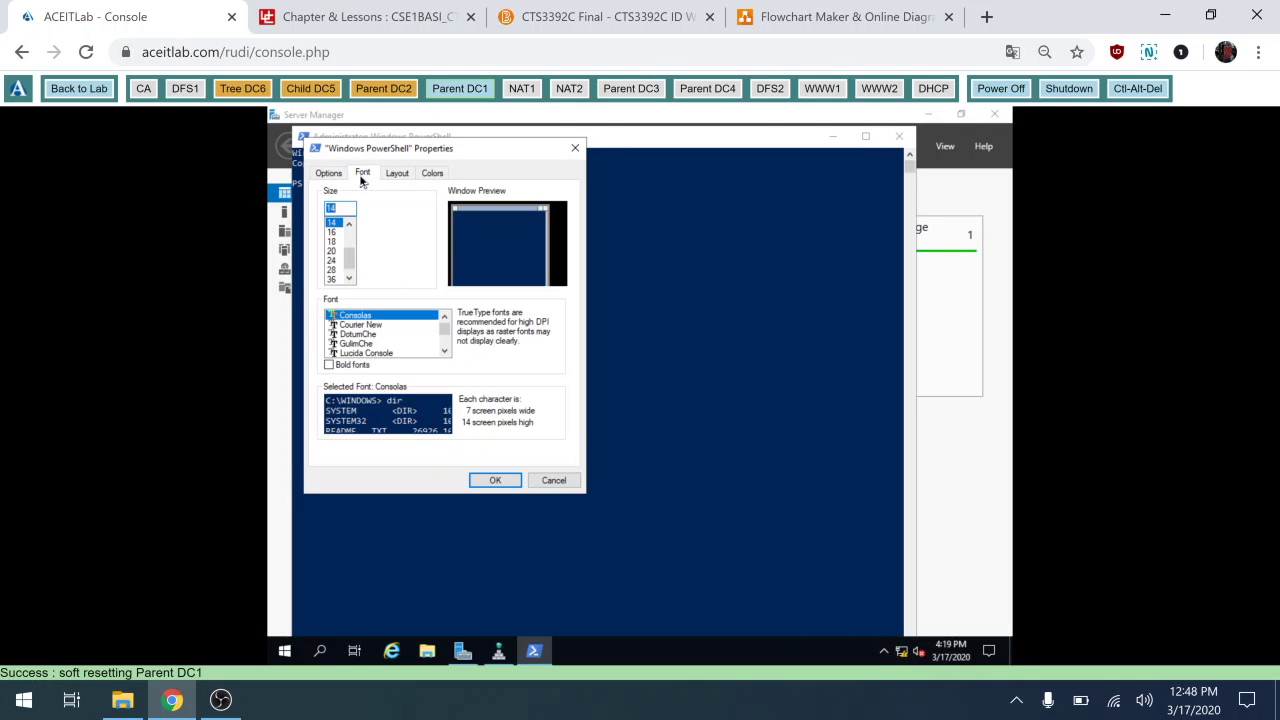
pyautogui.click(332, 260)
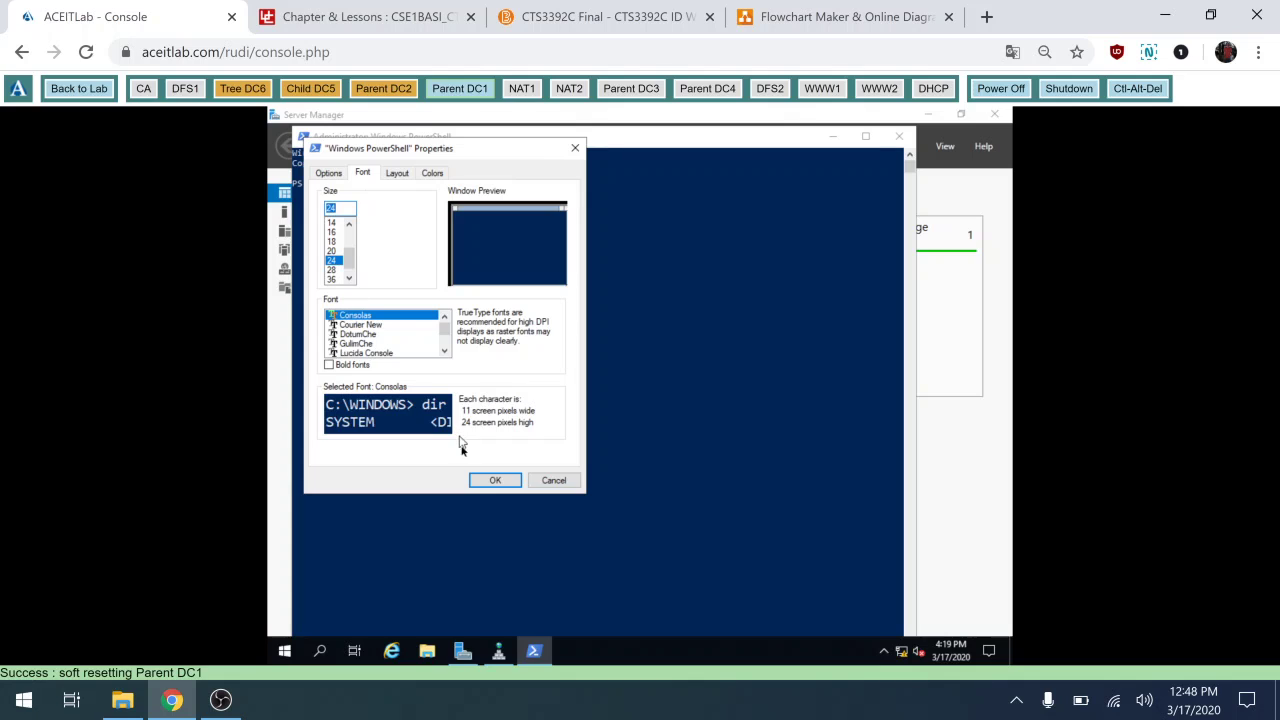
pyautogui.click(494, 480)
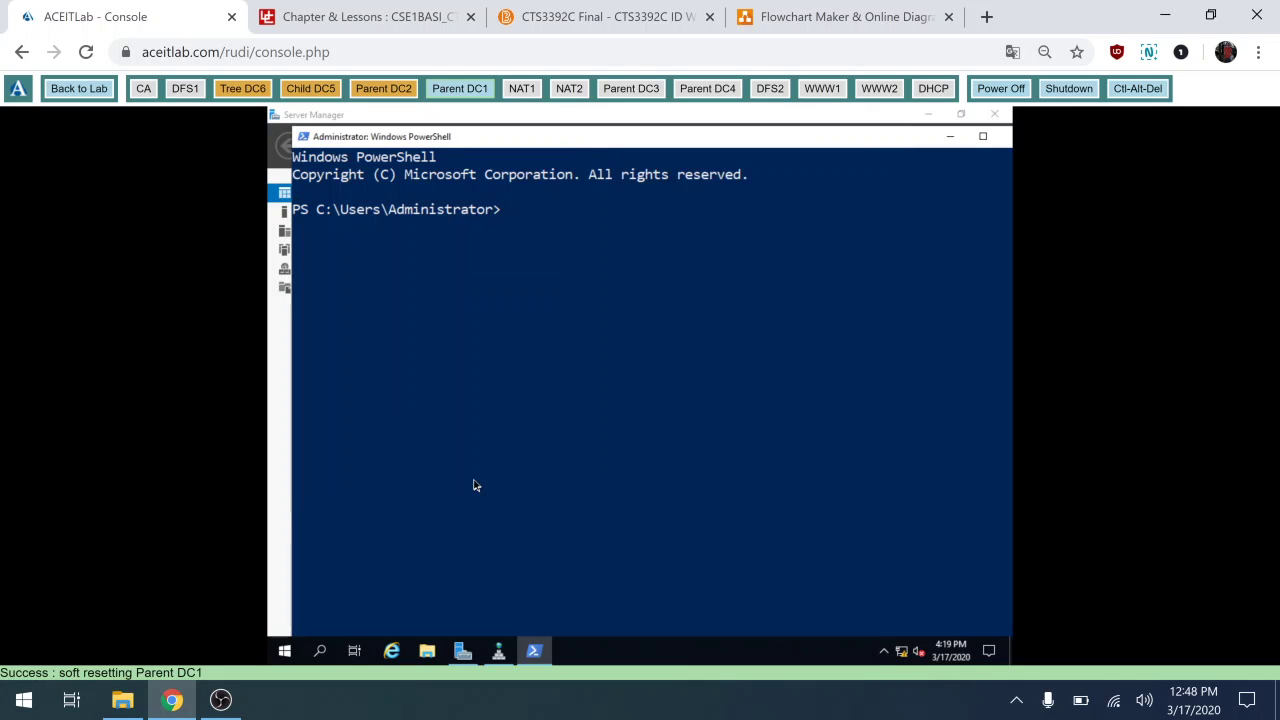
# Run register-dnsclient to re-register the server in DNS, then exit PowerShell.
pyautogui.click(475, 483)
pyautogui.write('regis')
pyautogui.press('BackSpace')
pyautogui.write('gister-dn')
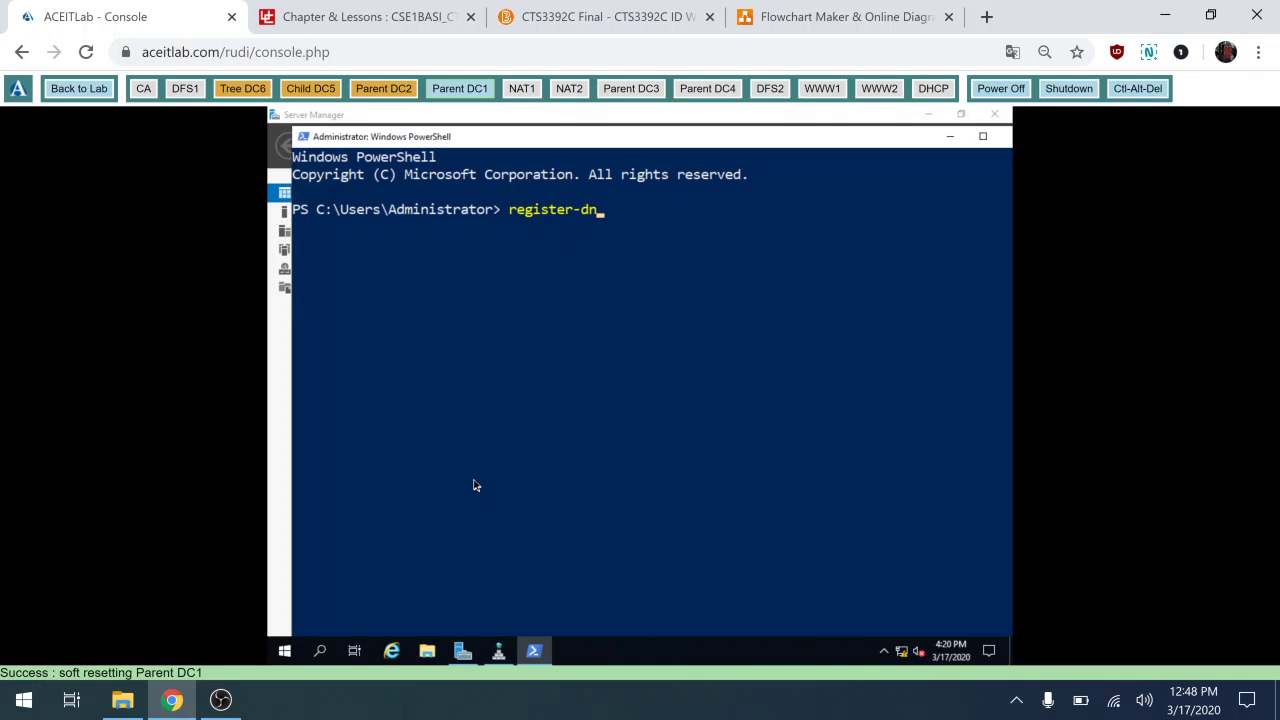
pyautogui.write('client')
pyautogui.press('BackSpace')
pyautogui.press('BackSpace')
pyautogui.press('BackSpace')
pyautogui.press('BackSpace')
pyautogui.press('BackSpace')
pyautogui.press('BackSpace')
pyautogui.write('sclien')
pyautogui.press('Return')
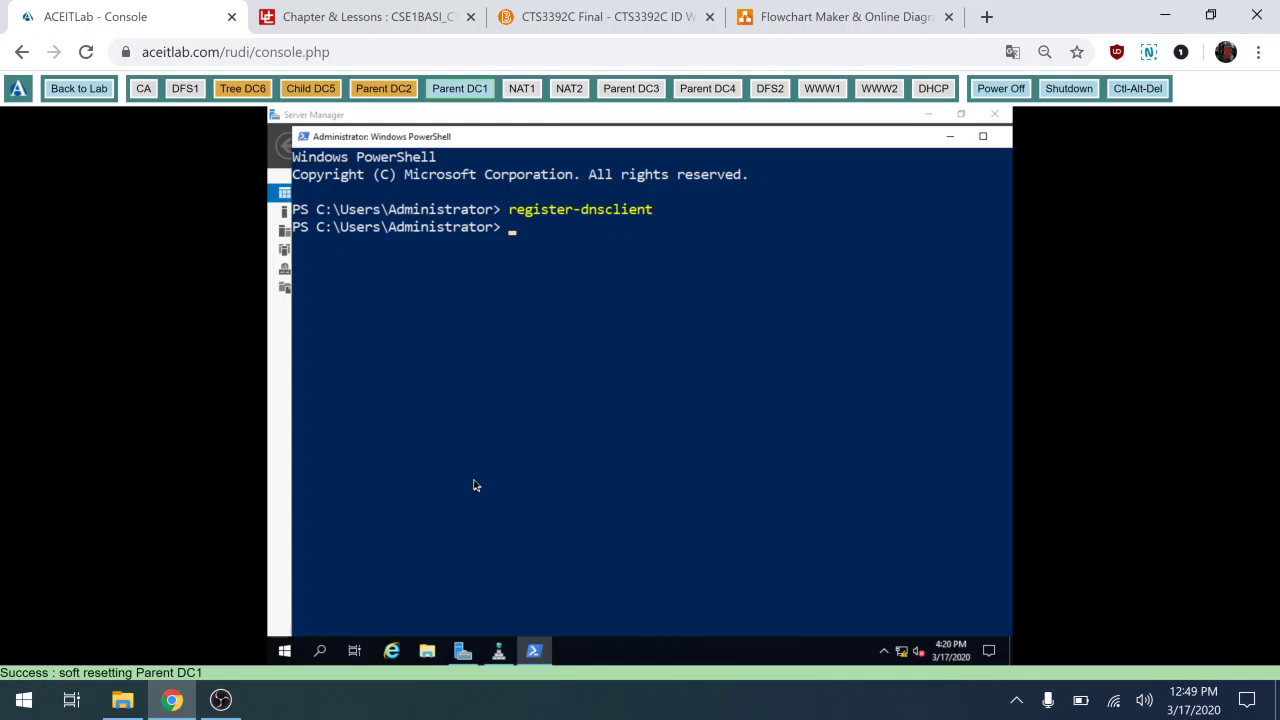
pyautogui.write('exit')
pyautogui.press('Return')
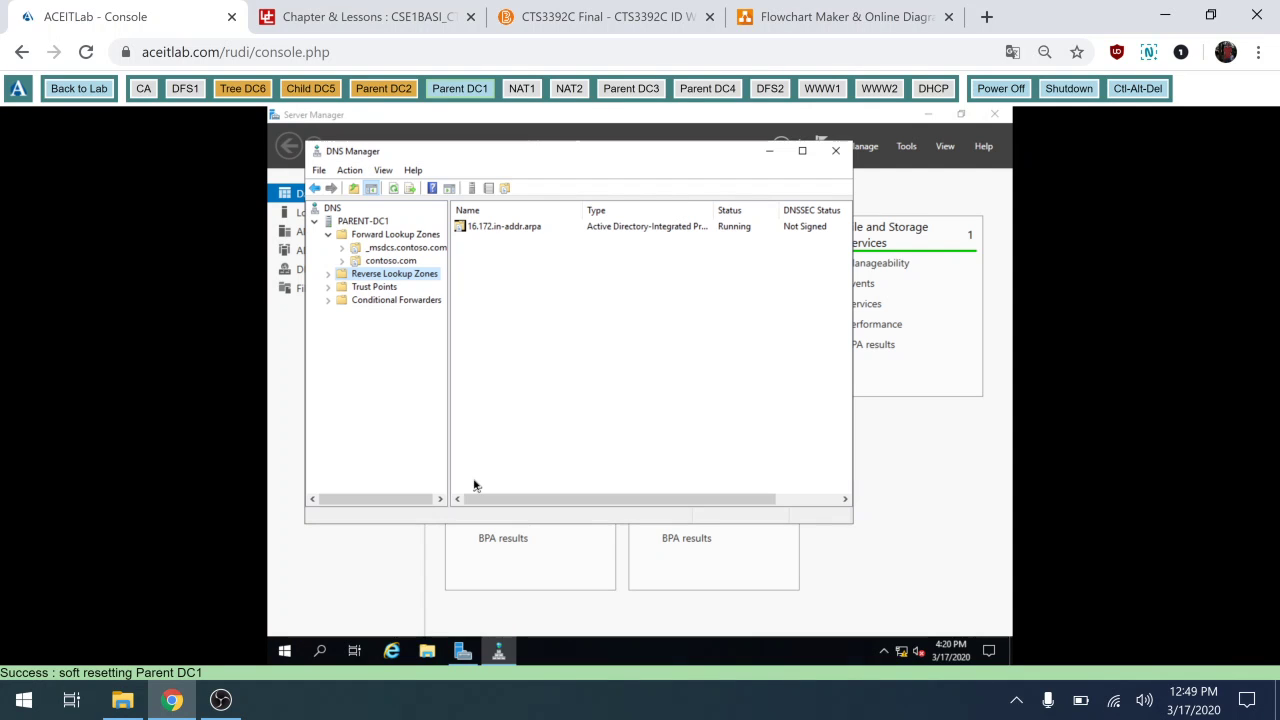
# Check 16.172.in-addr.arpa for parent-dc1's 172.16.0.2 pointer record, then close DNS Manager.
pyautogui.click(327, 274)
pyautogui.click(385, 288)
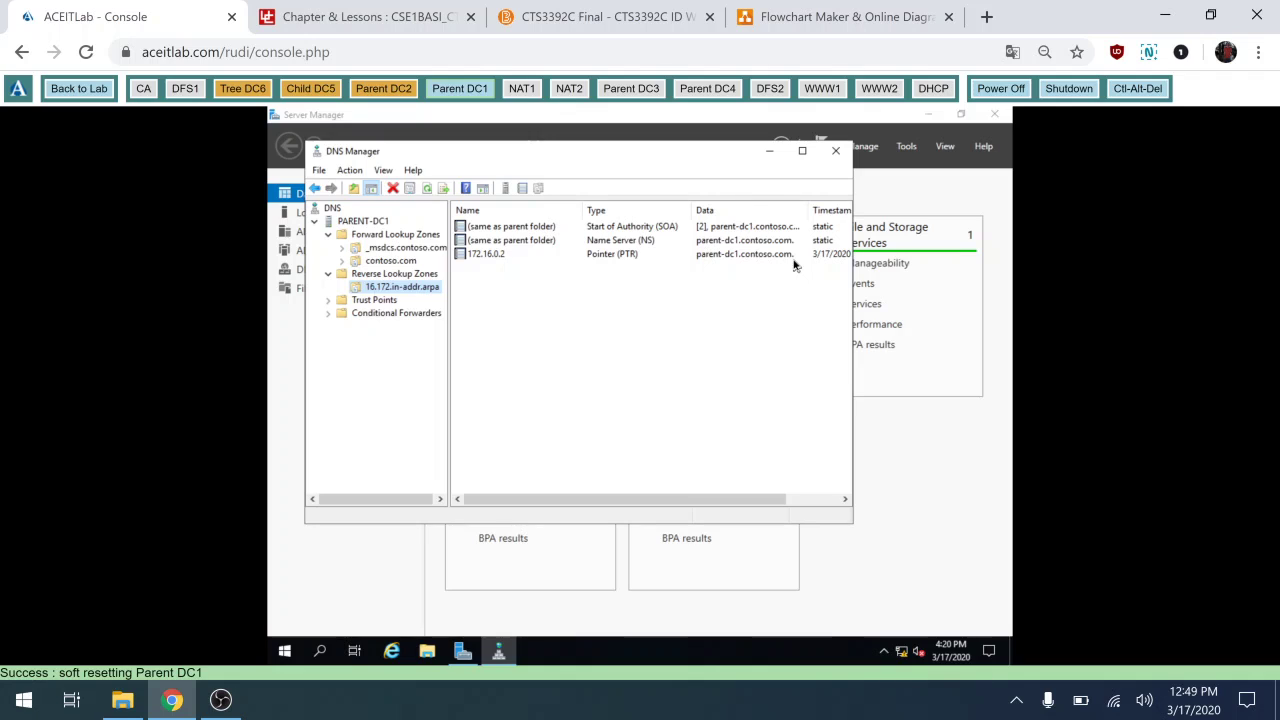
pyautogui.click(836, 151)
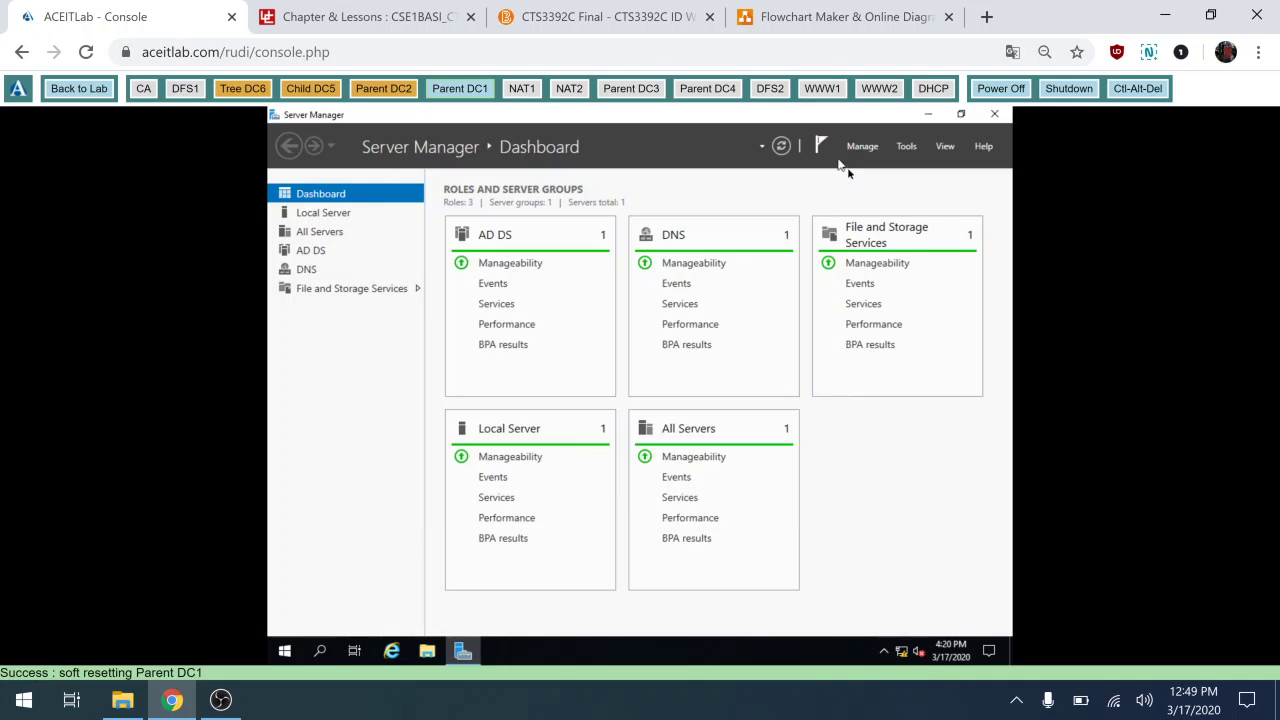
# Open Active Directory Users and Computers and list the contoso.com Users container, widening the Name column.
pyautogui.click(907, 148)
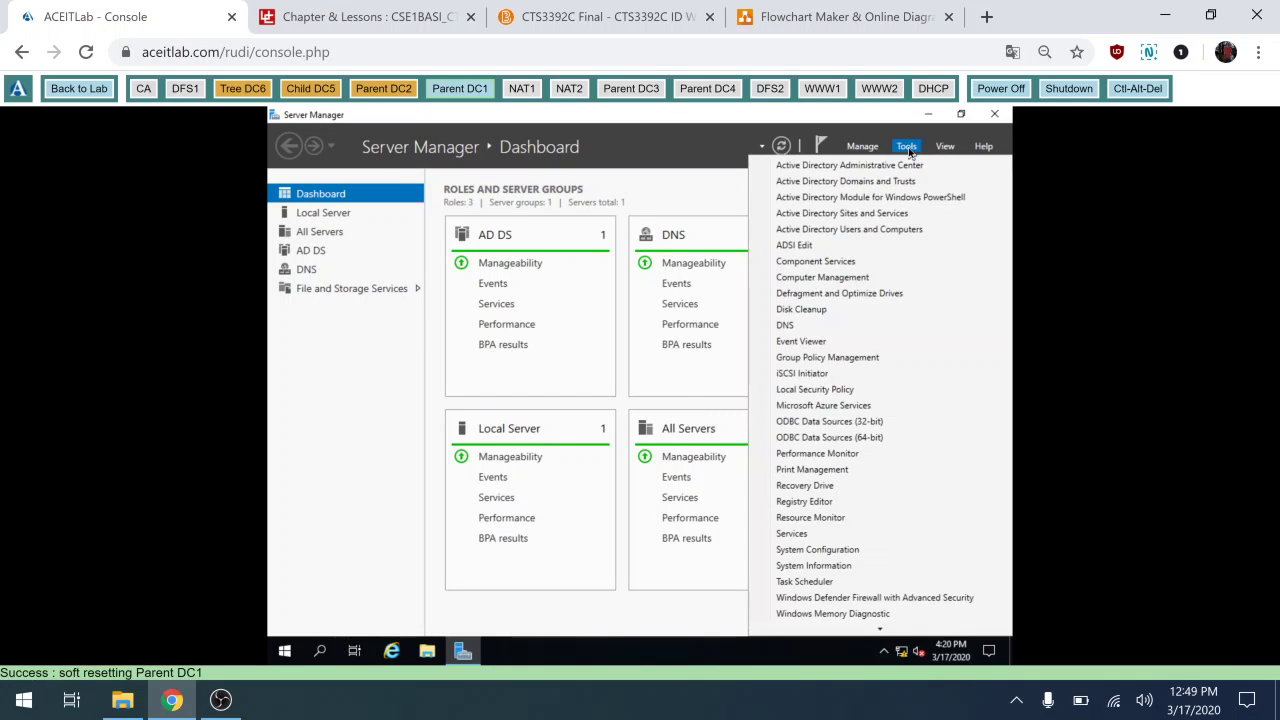
pyautogui.click(862, 233)
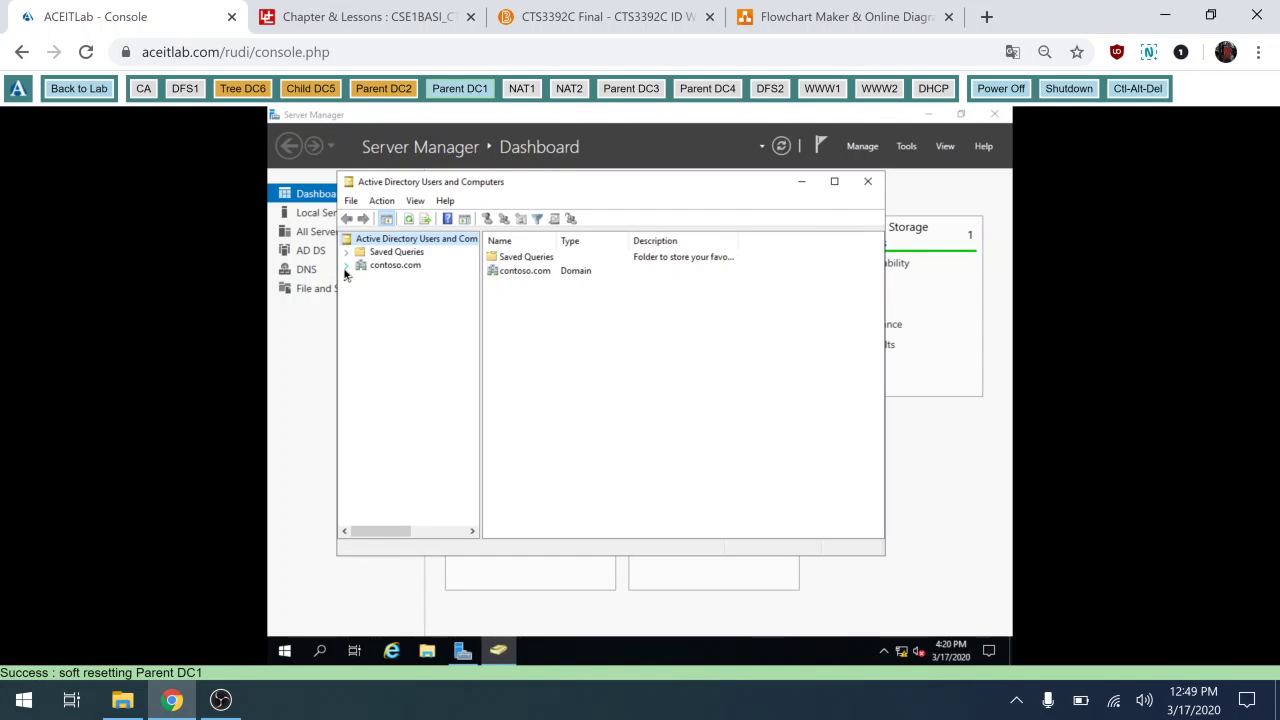
pyautogui.click(346, 266)
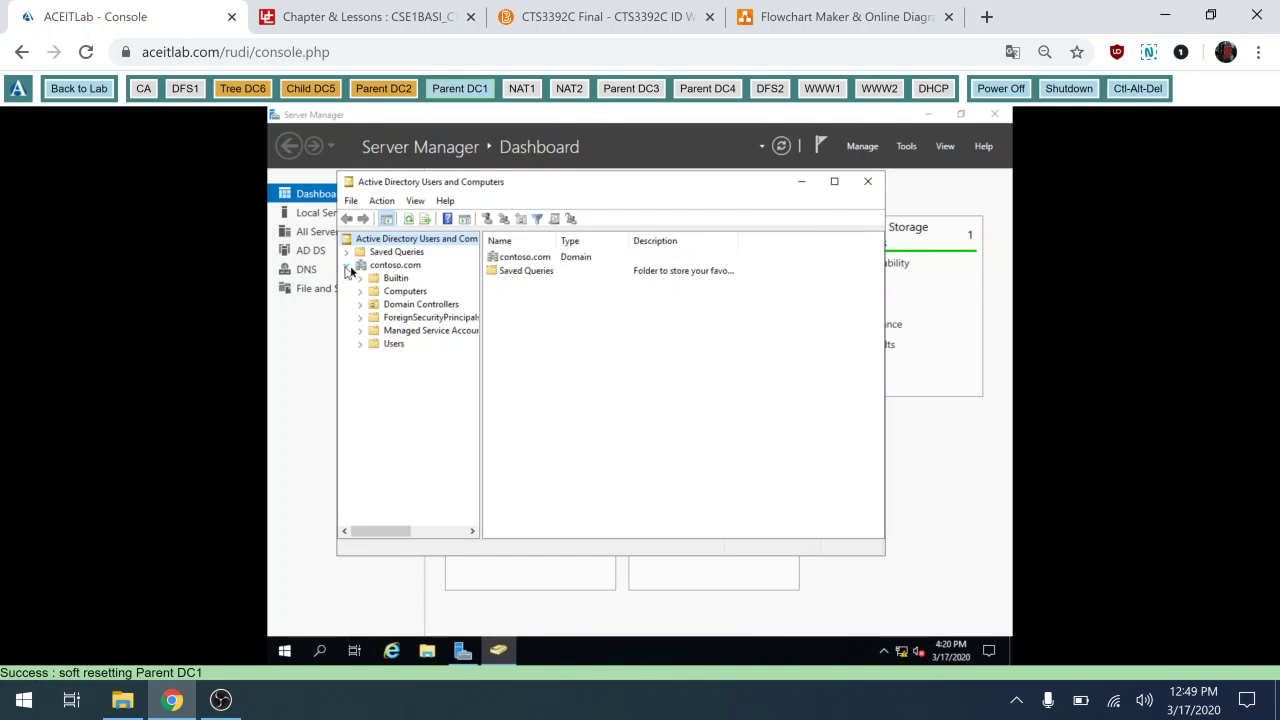
pyautogui.click(394, 344)
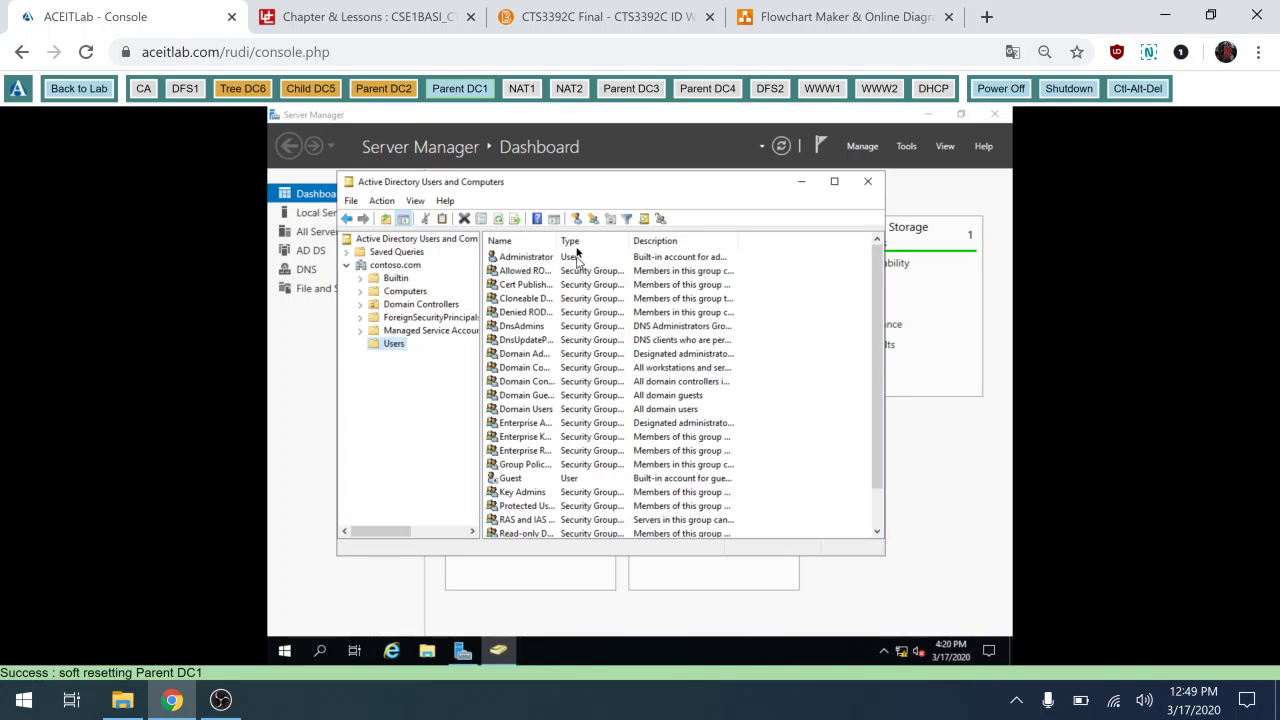
pyautogui.moveTo(557, 243); pyautogui.dragTo(682, 258)
pyautogui.moveTo(878, 303); pyautogui.dragTo(901, 399)
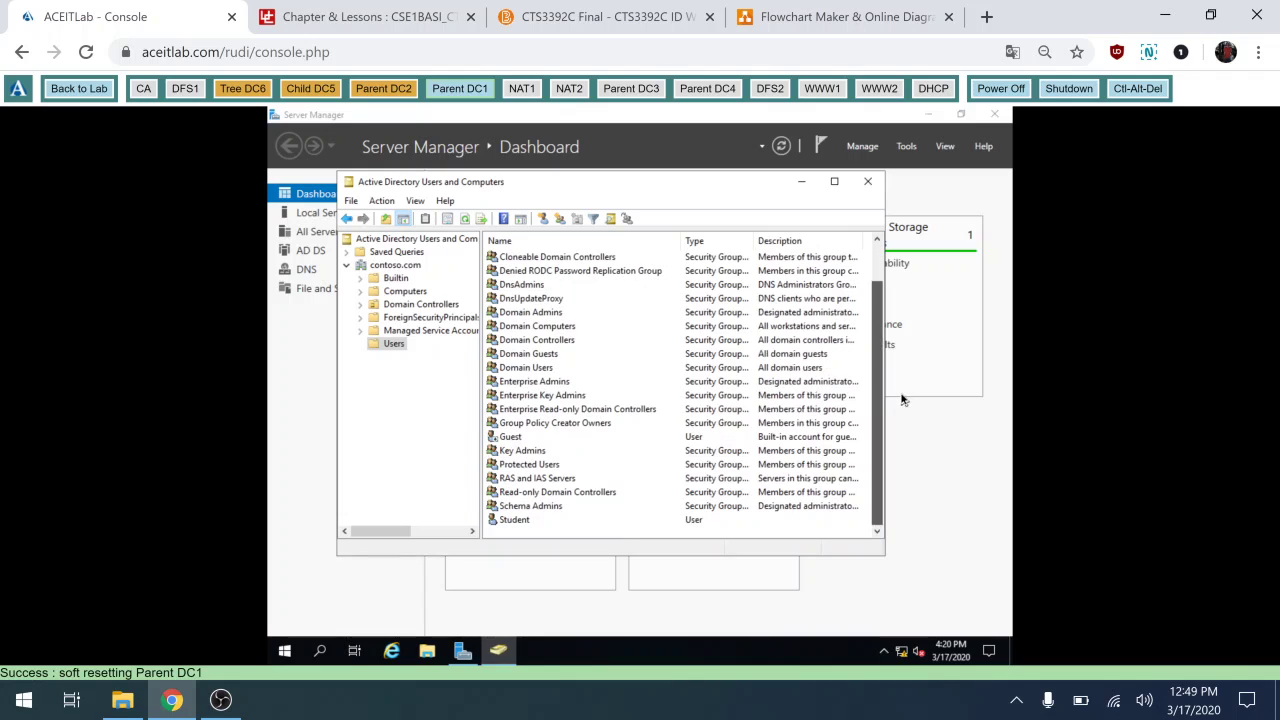
# Check the Members tab of Enterprise Admins for Administrator, then close the properties.
pyautogui.click(538, 386)
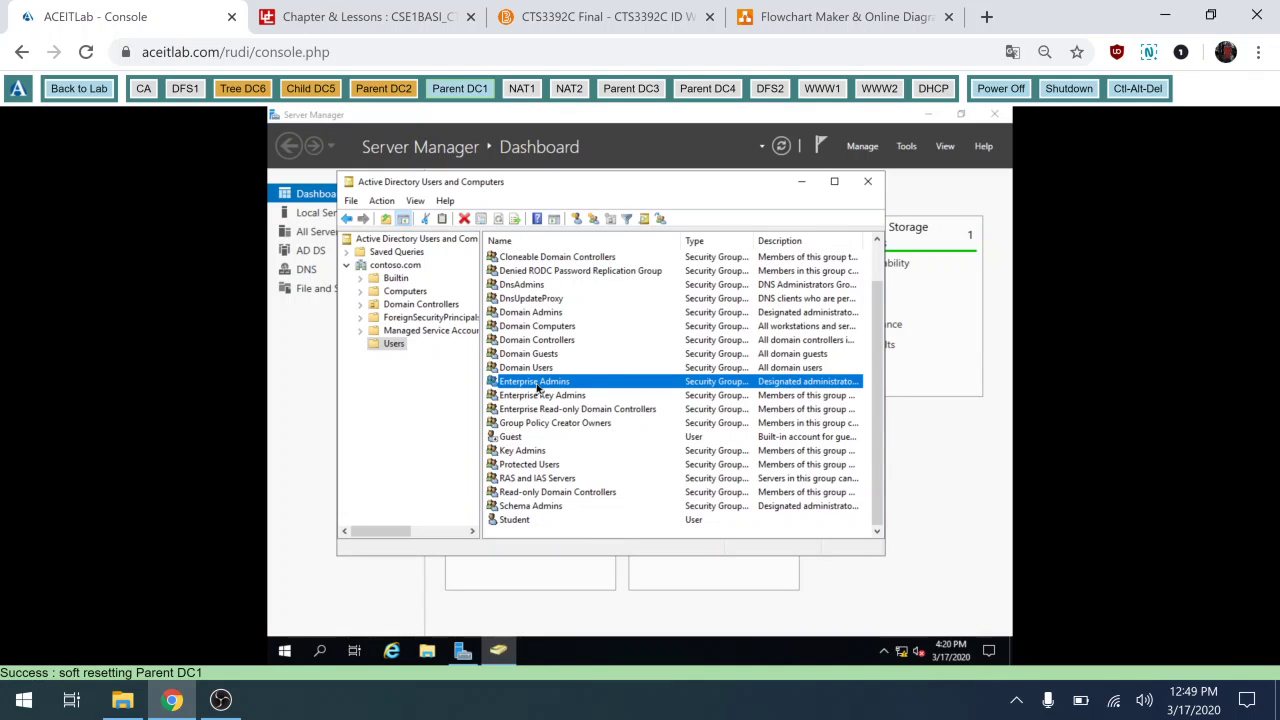
pyautogui.click(538, 386)
pyautogui.doubleClick(598, 384)
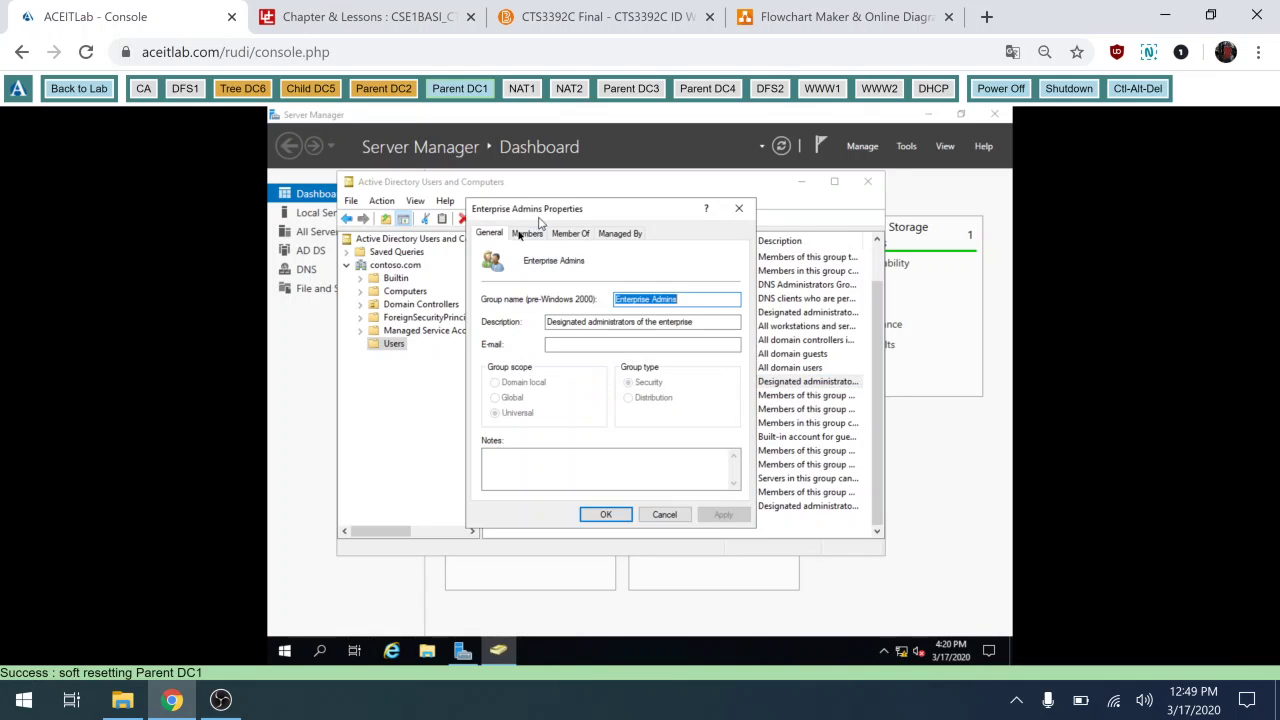
pyautogui.click(525, 234)
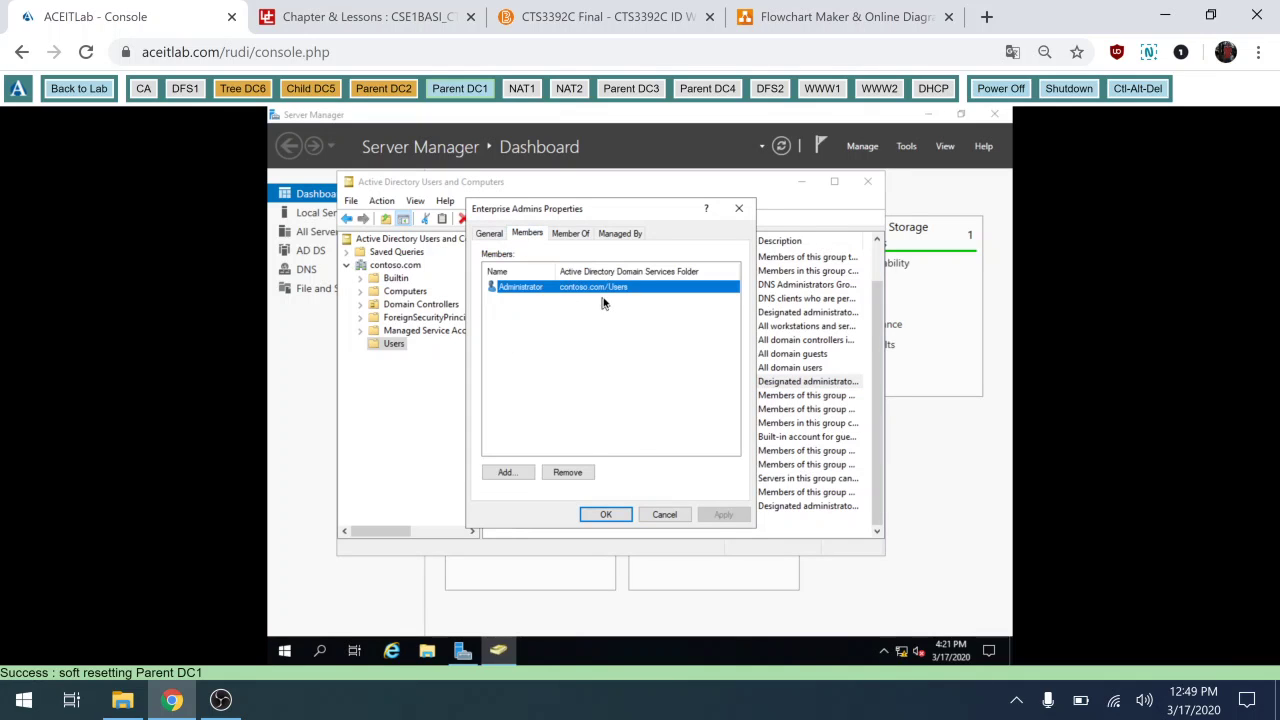
pyautogui.click(602, 516)
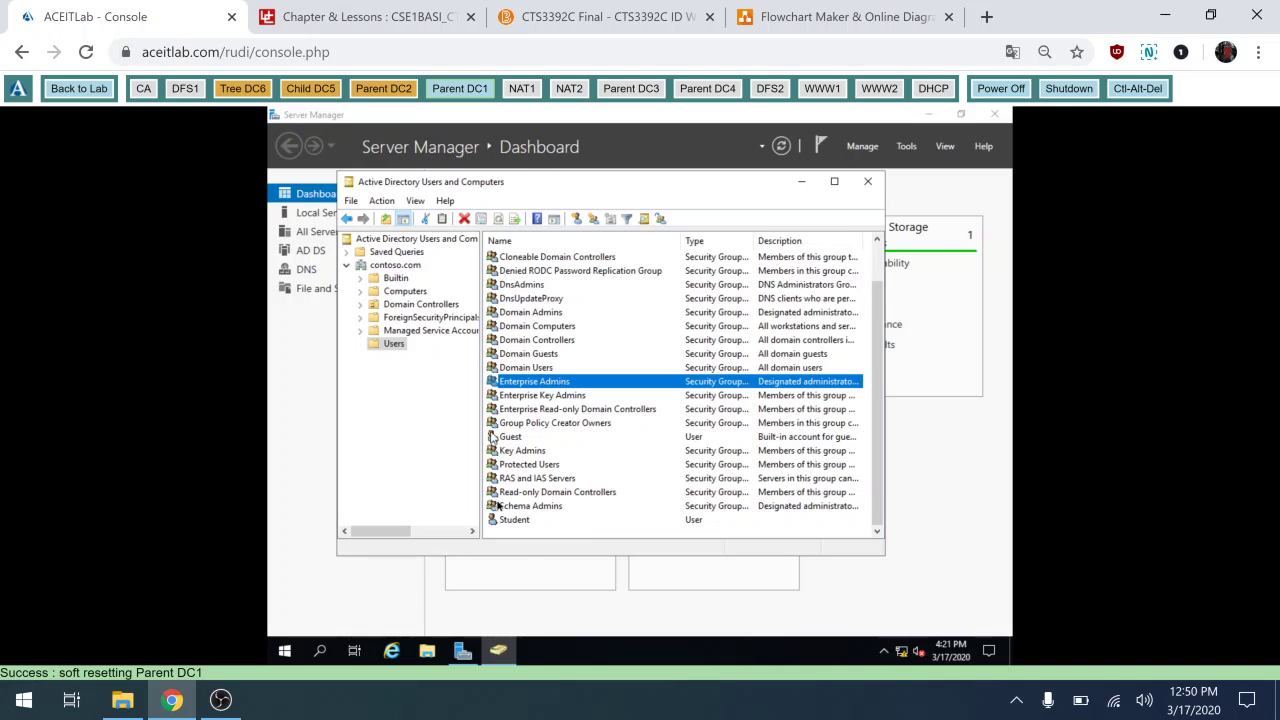
pyautogui.click(548, 497)
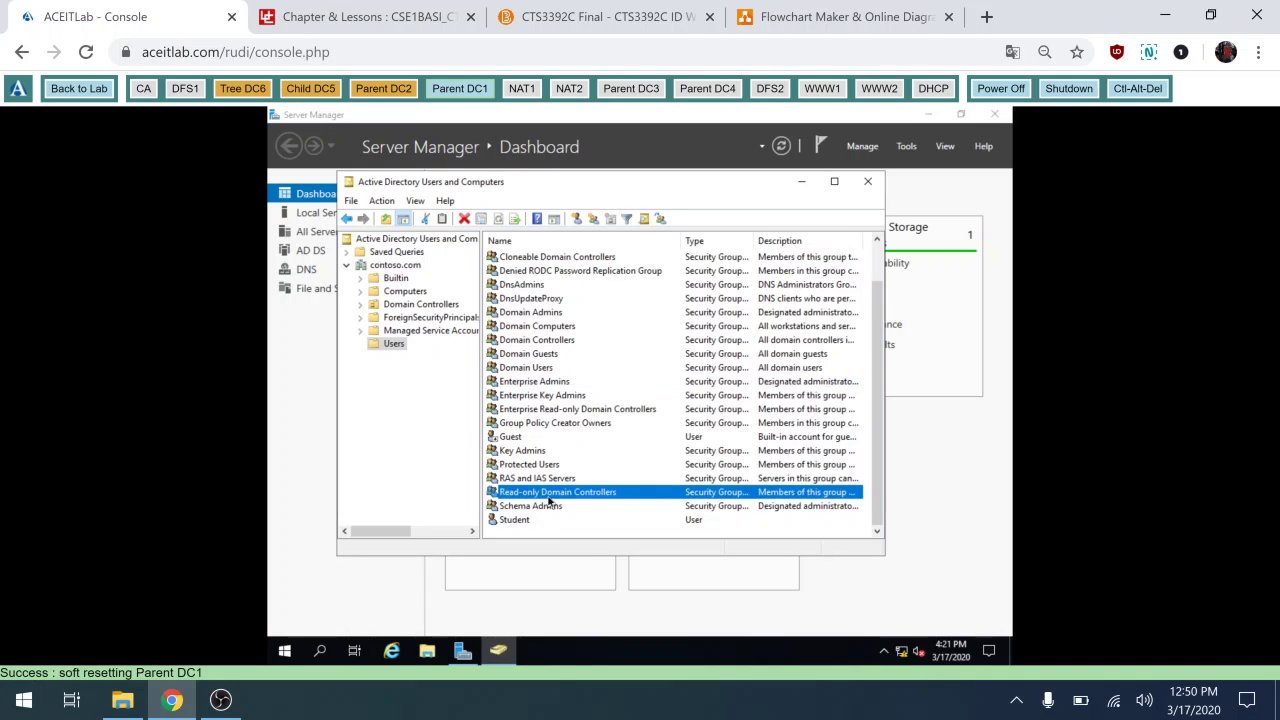
pyautogui.click(544, 508)
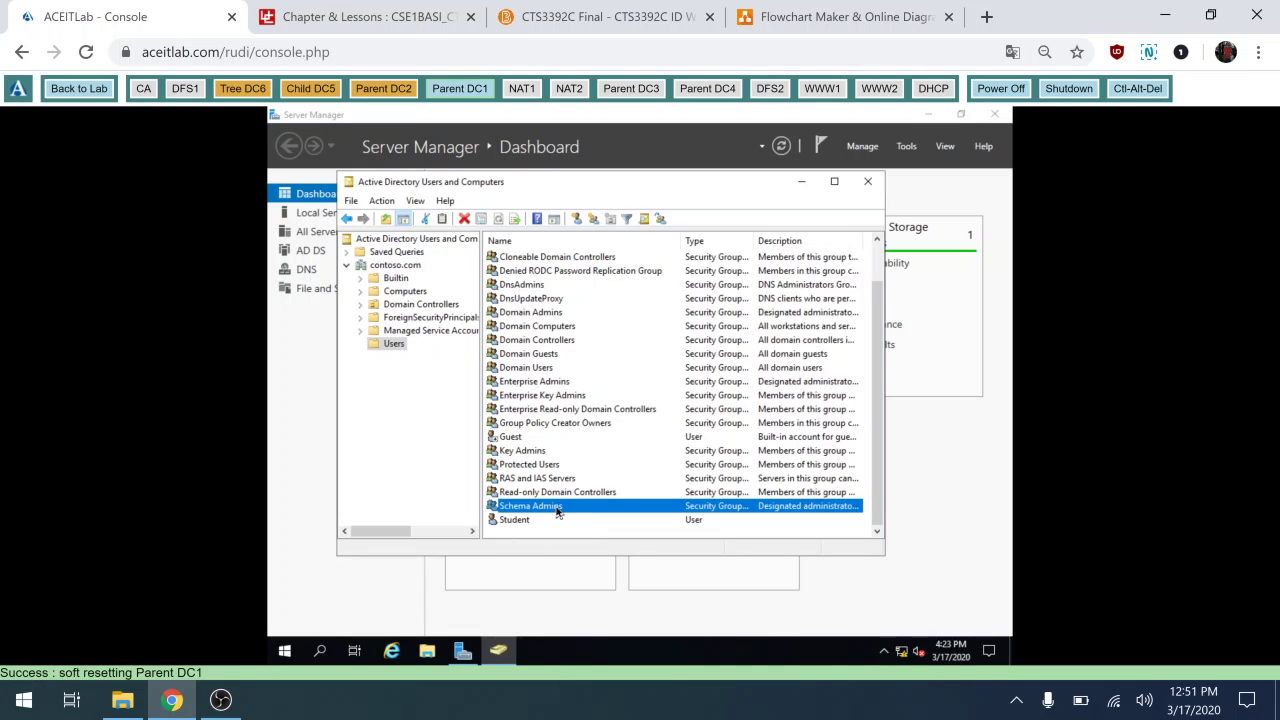
pyautogui.doubleClick(557, 509)
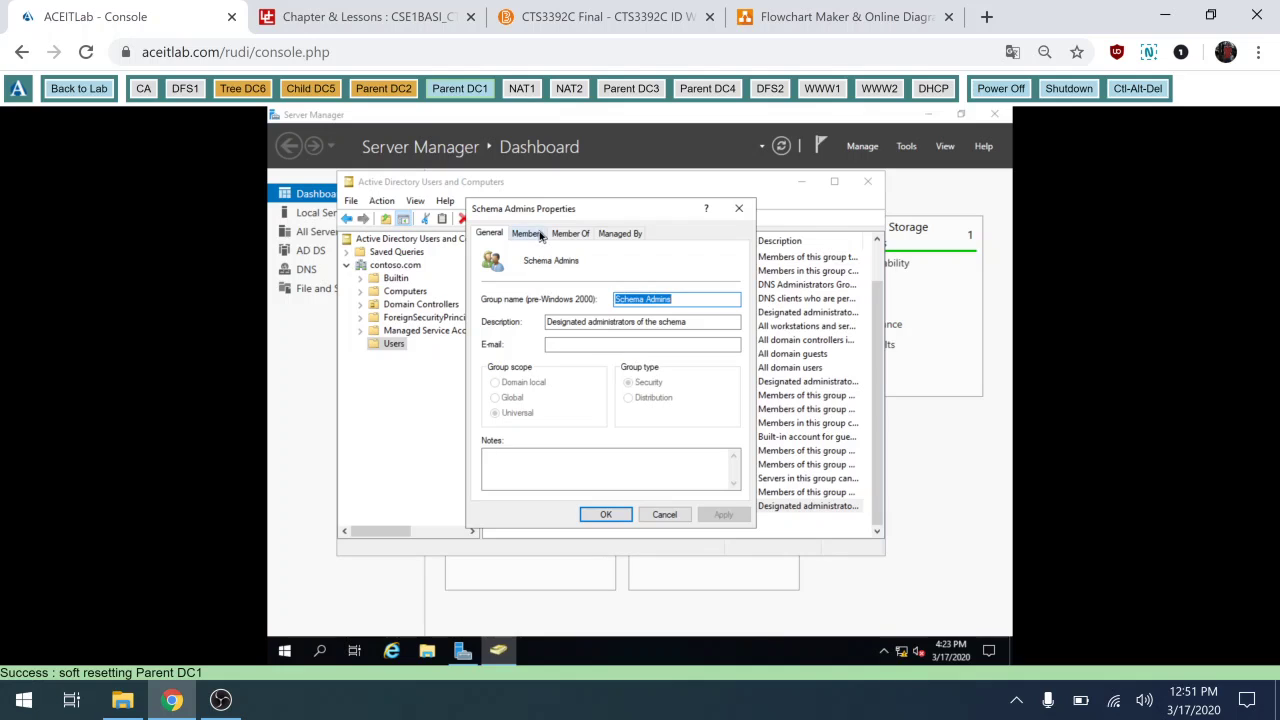
pyautogui.click(528, 233)
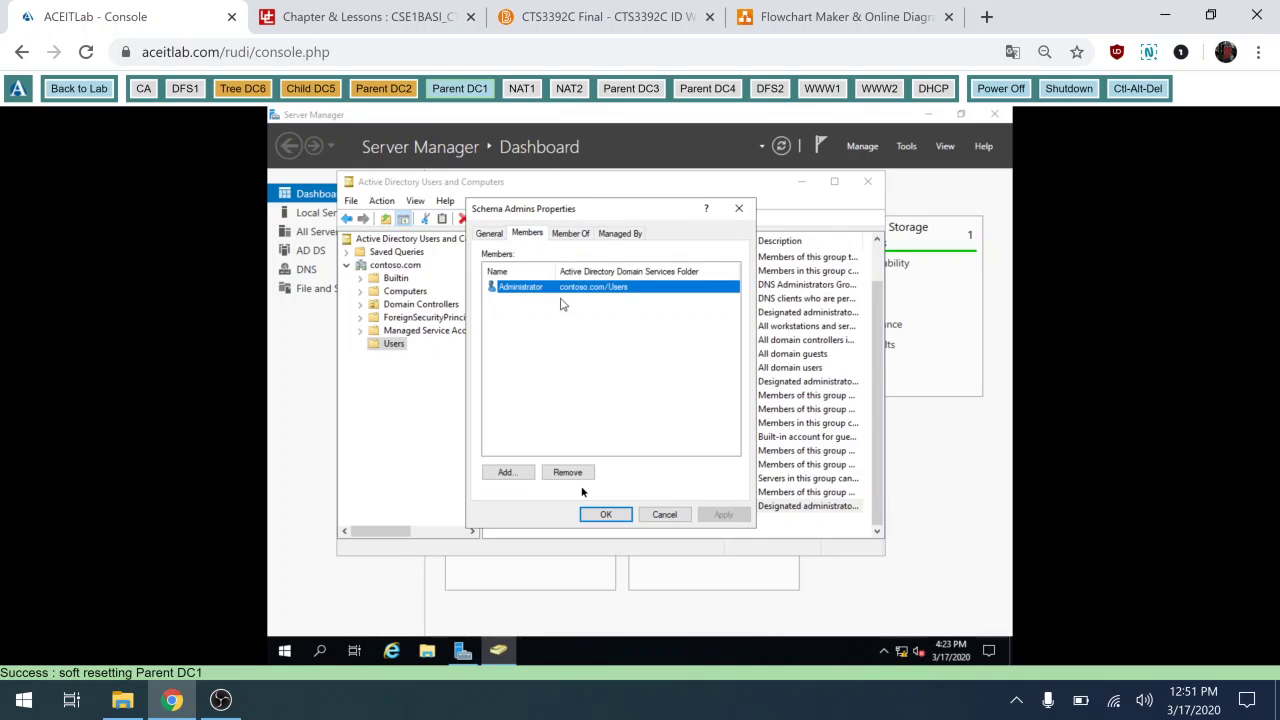
pyautogui.click(612, 518)
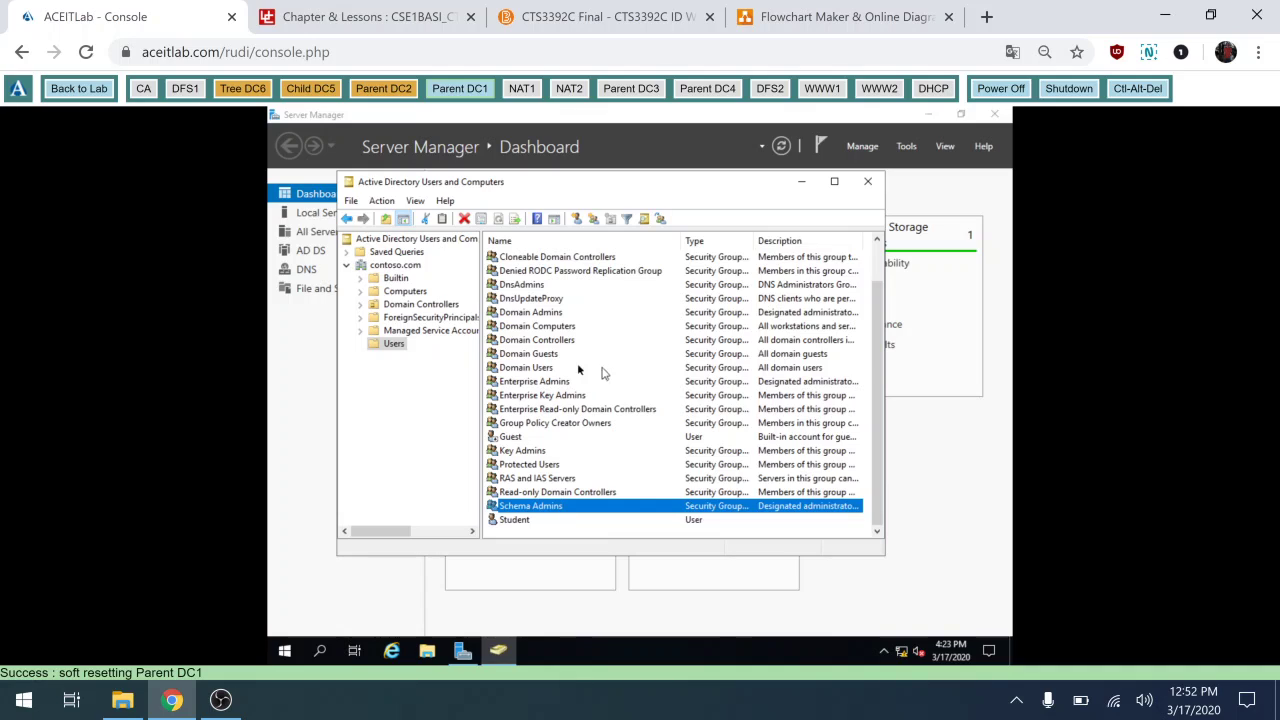
pyautogui.click(549, 384)
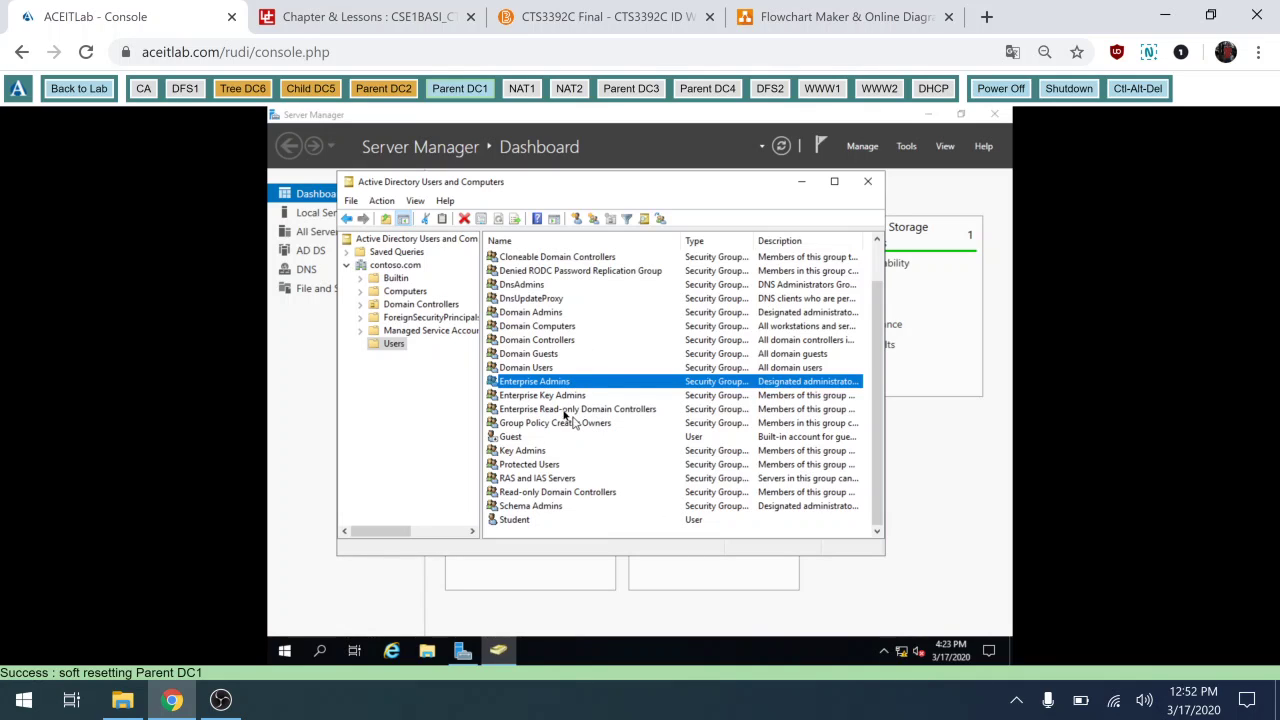
pyautogui.click(540, 508)
# Close Active Directory Users and Computers, then switch to Parent DC2 and power it on.
pyautogui.click(560, 384)
pyautogui.click(555, 508)
pyautogui.click(563, 386)
pyautogui.click(869, 181)
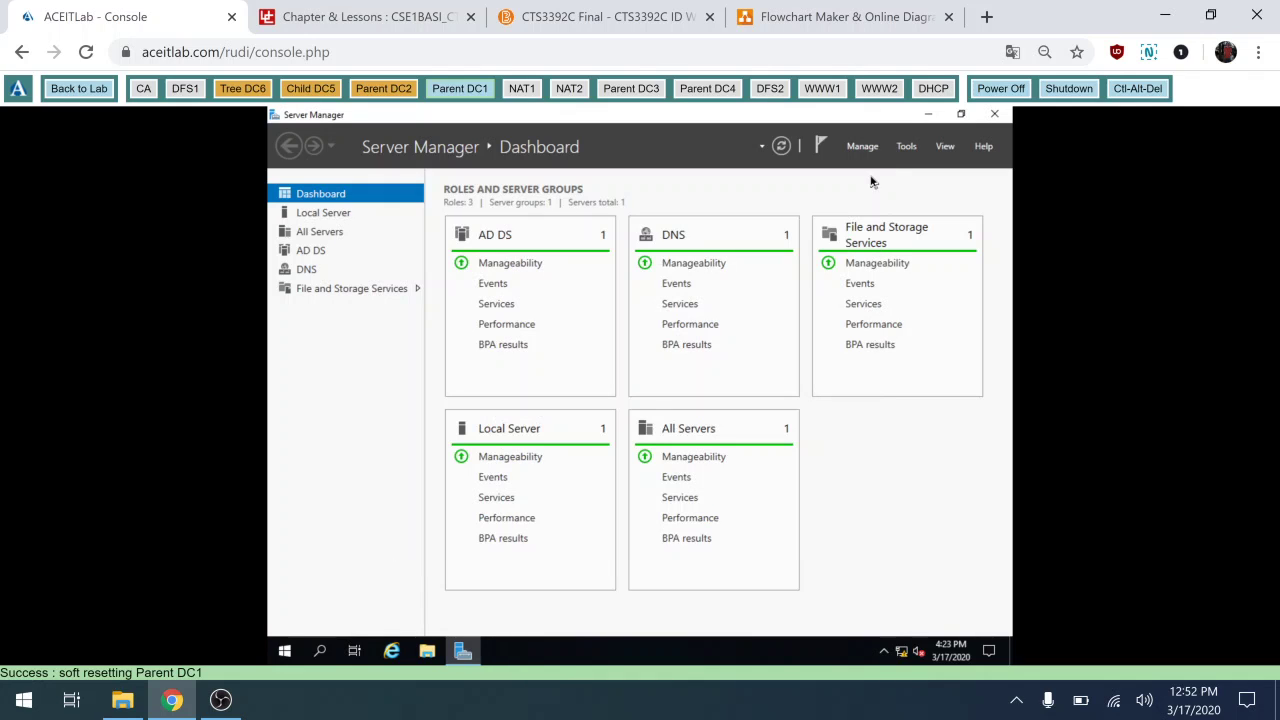
pyautogui.click(377, 90)
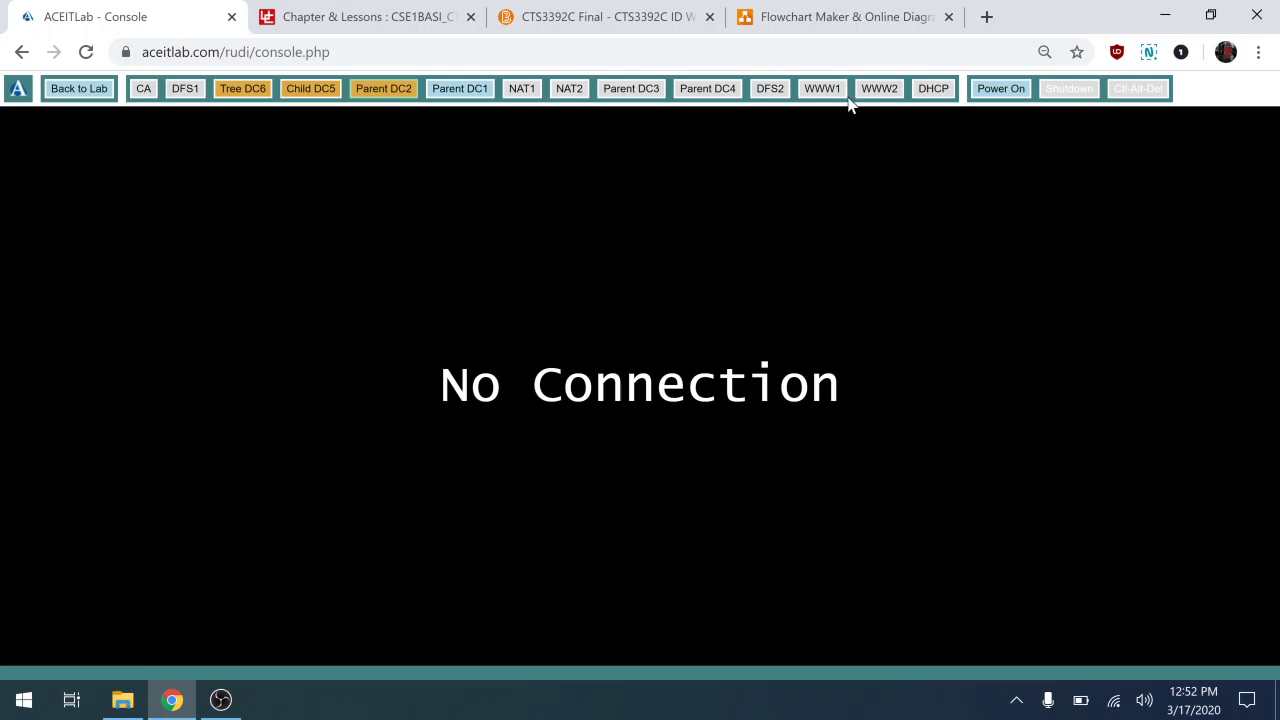
pyautogui.click(1003, 92)
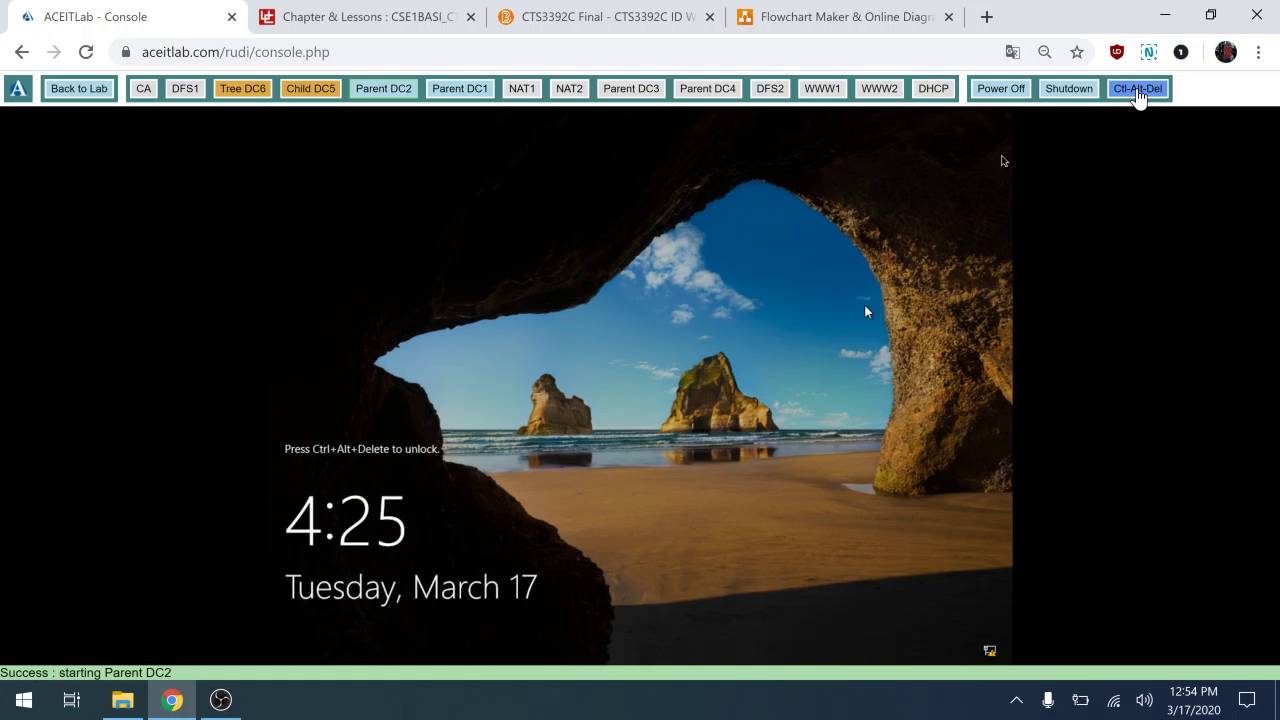
# Send Ctrl-Alt-Del to Parent DC2 and sign in with the Administrator password.
pyautogui.click(1138, 90)
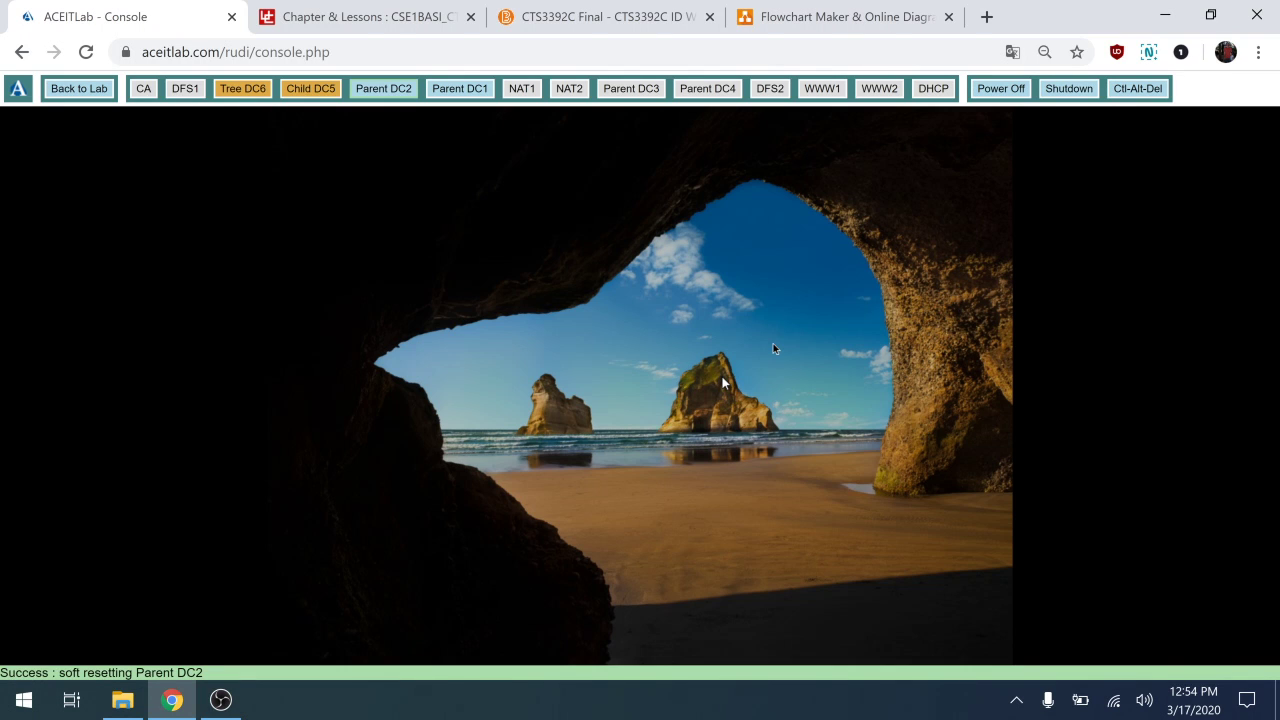
pyautogui.click(773, 345)
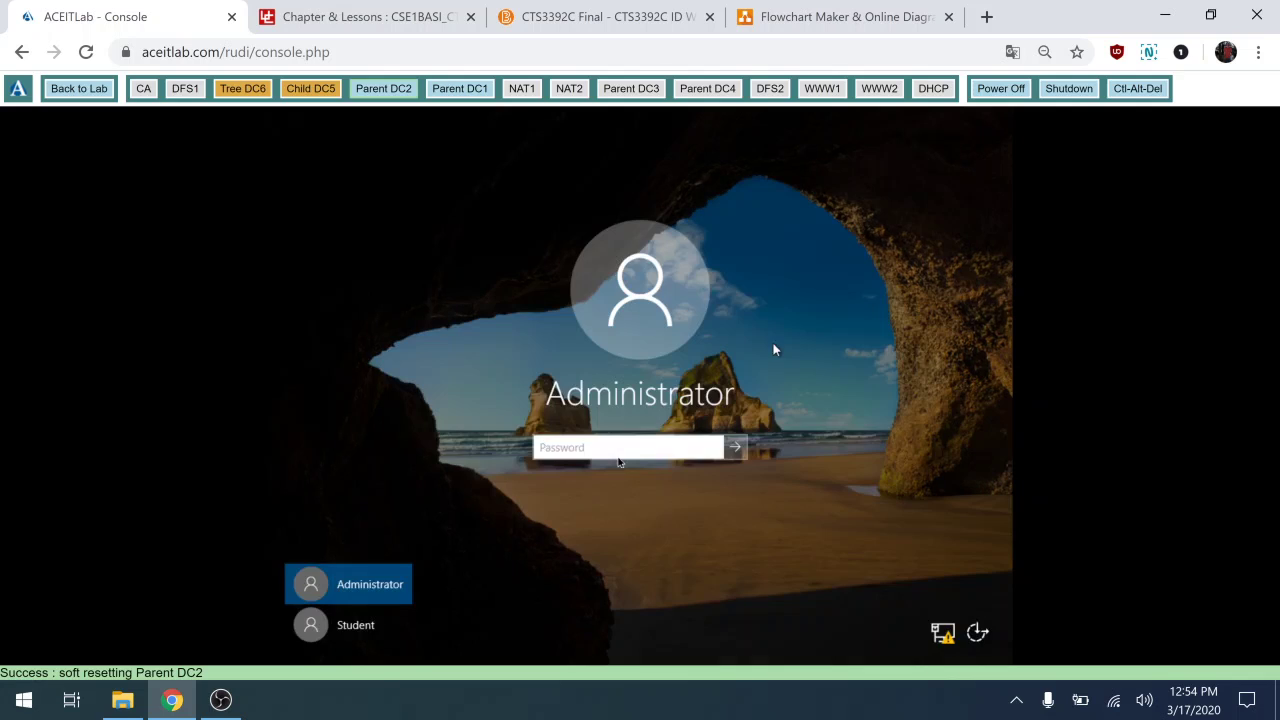
pyautogui.write('•••')
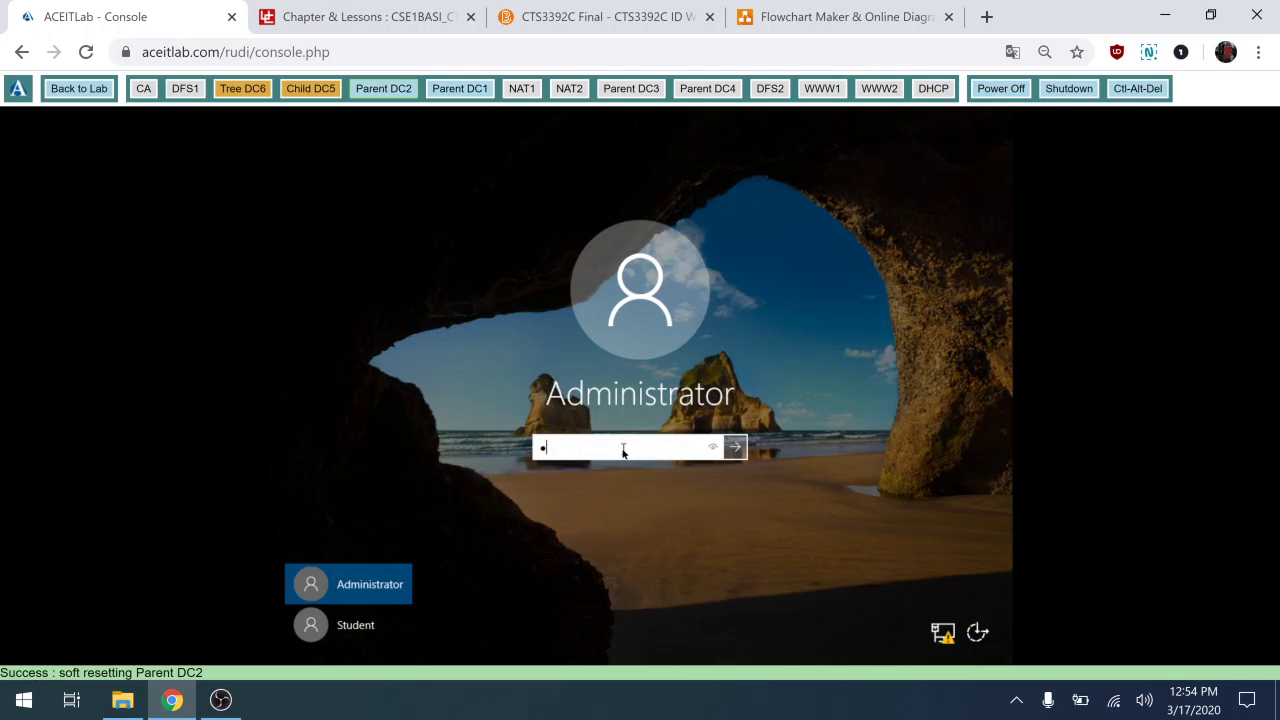
pyautogui.write('•••••')
pyautogui.press('Return')
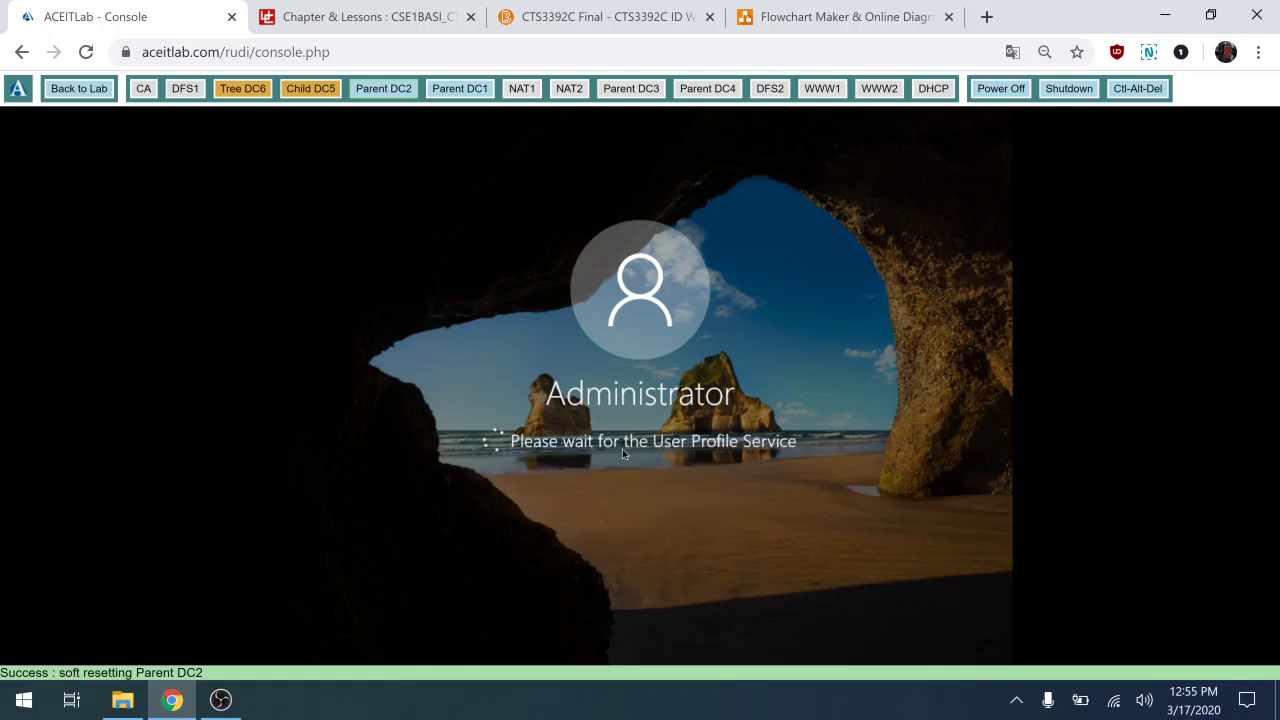
# View Parent DC2 in the West Site network diagram, then return to the ACEITLab console.
pyautogui.click(826, 12)
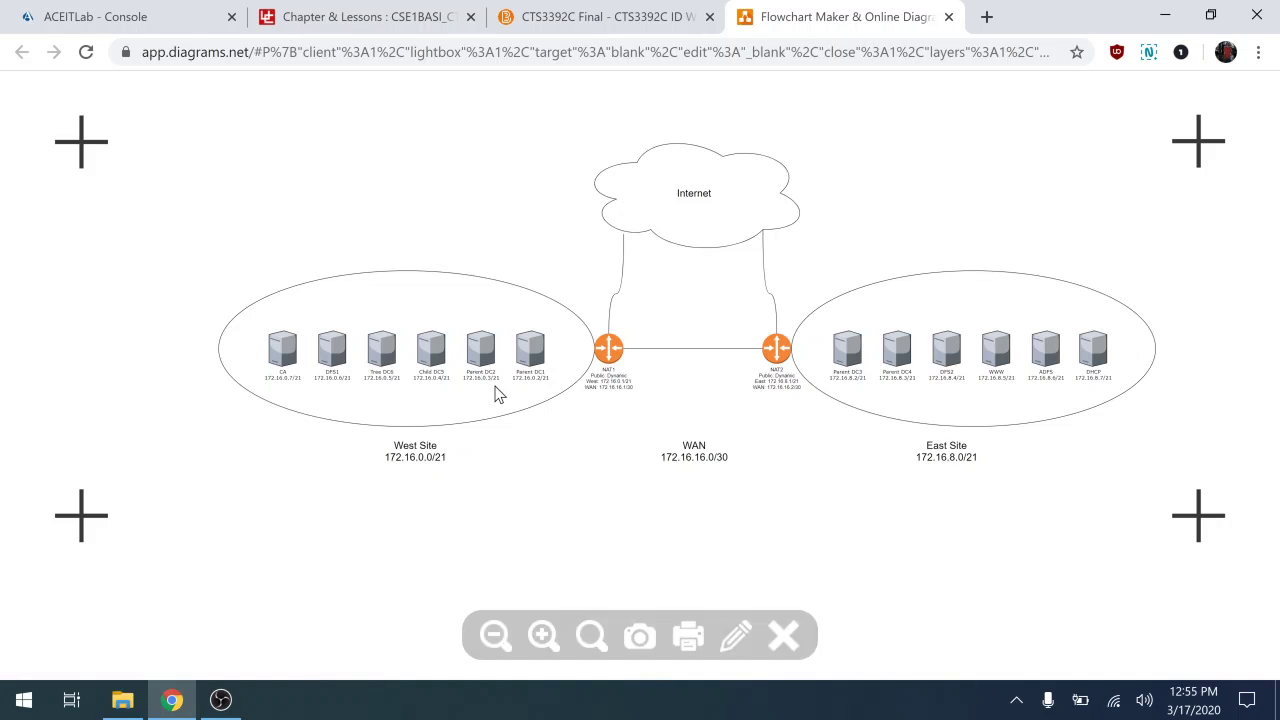
pyautogui.click(147, 17)
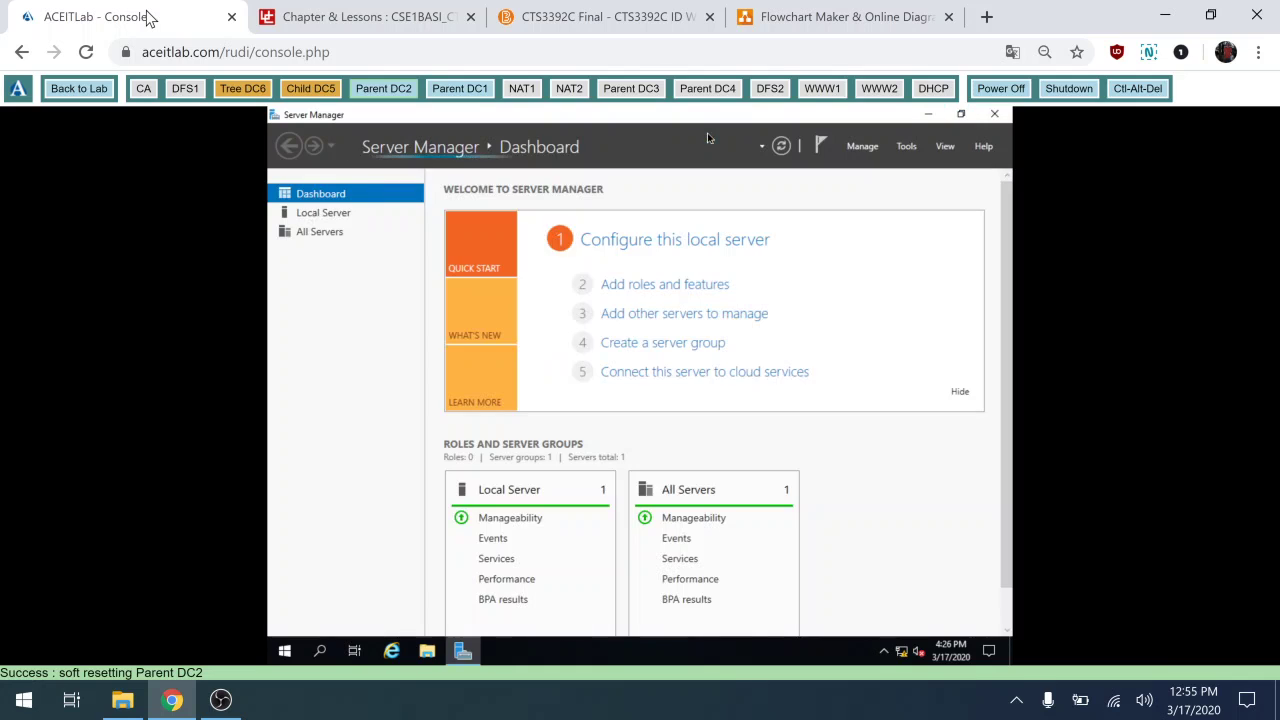
# From Local Server, open the TCP/IPv4 properties of Parent DC2's Ethernet adapter.
pyautogui.click(959, 393)
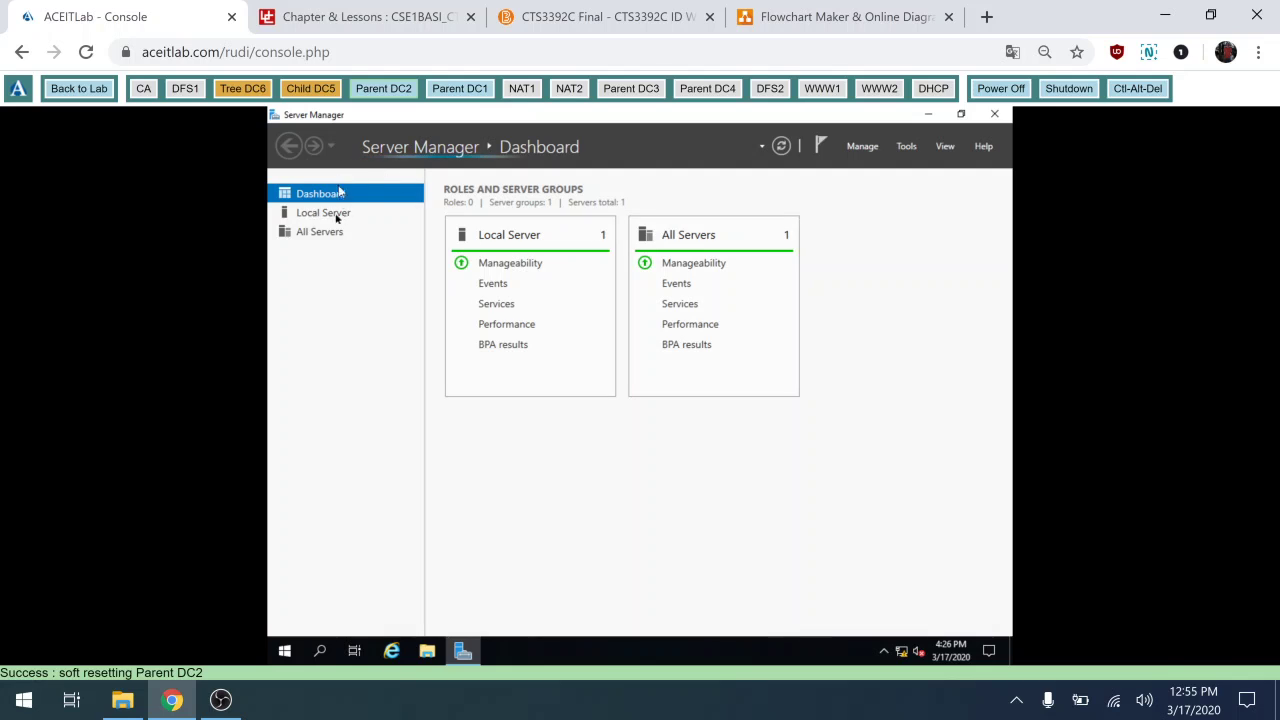
pyautogui.click(323, 213)
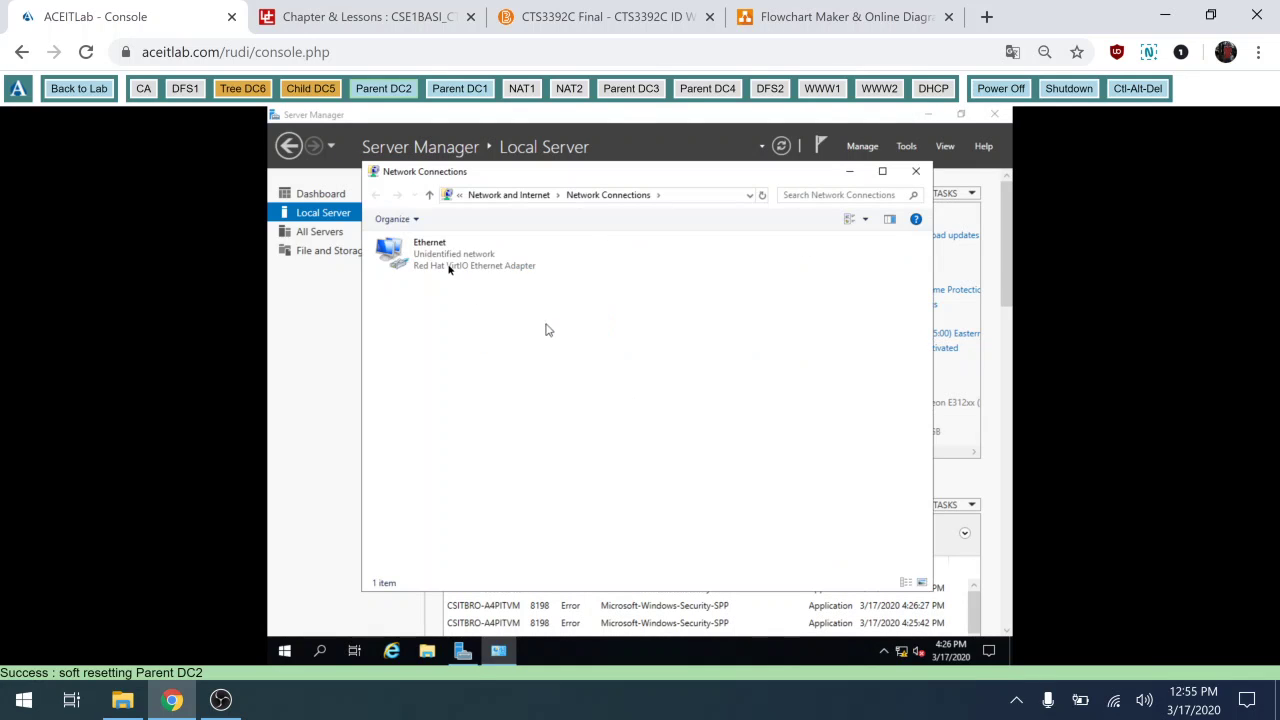
pyautogui.doubleClick(448, 263)
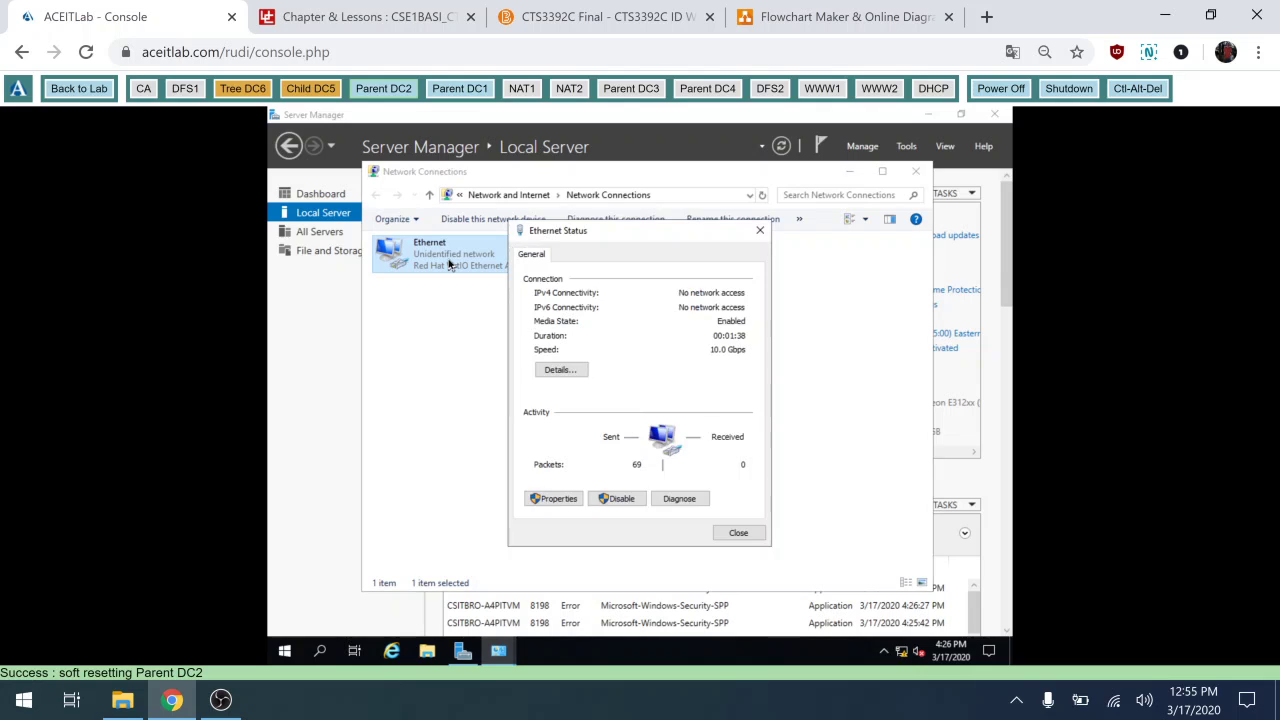
pyautogui.click(557, 498)
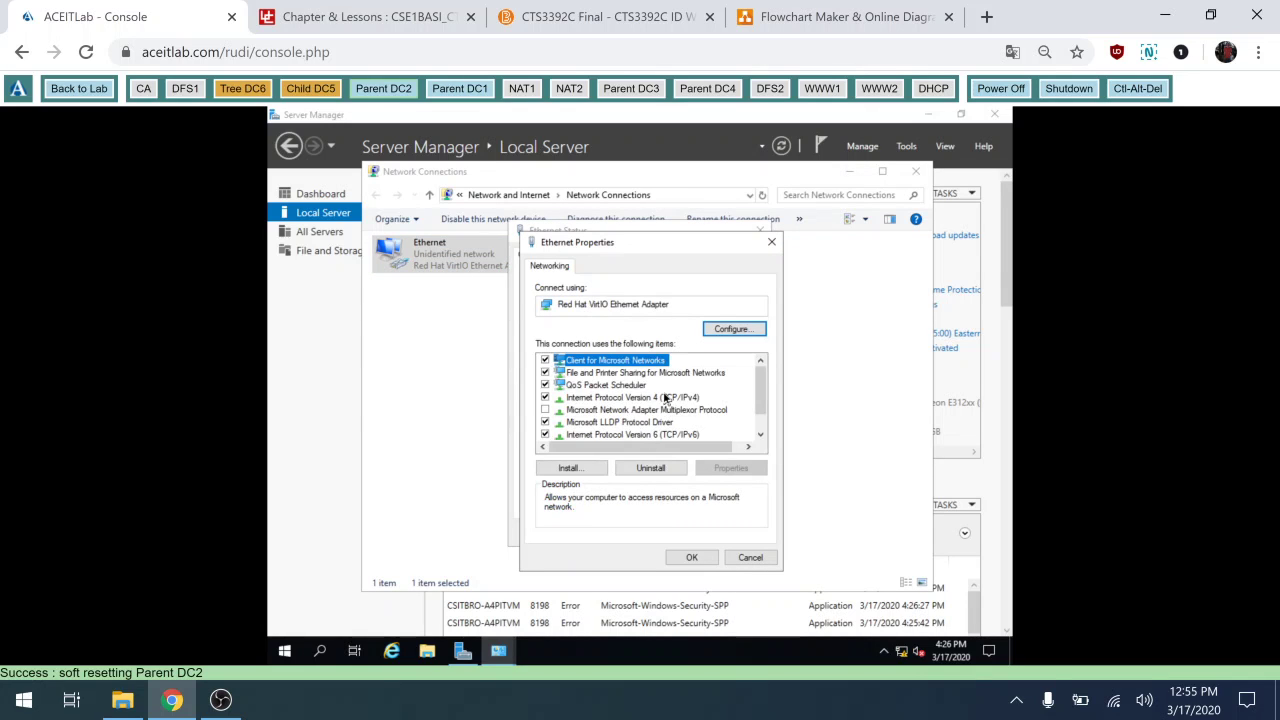
pyautogui.doubleClick(665, 397)
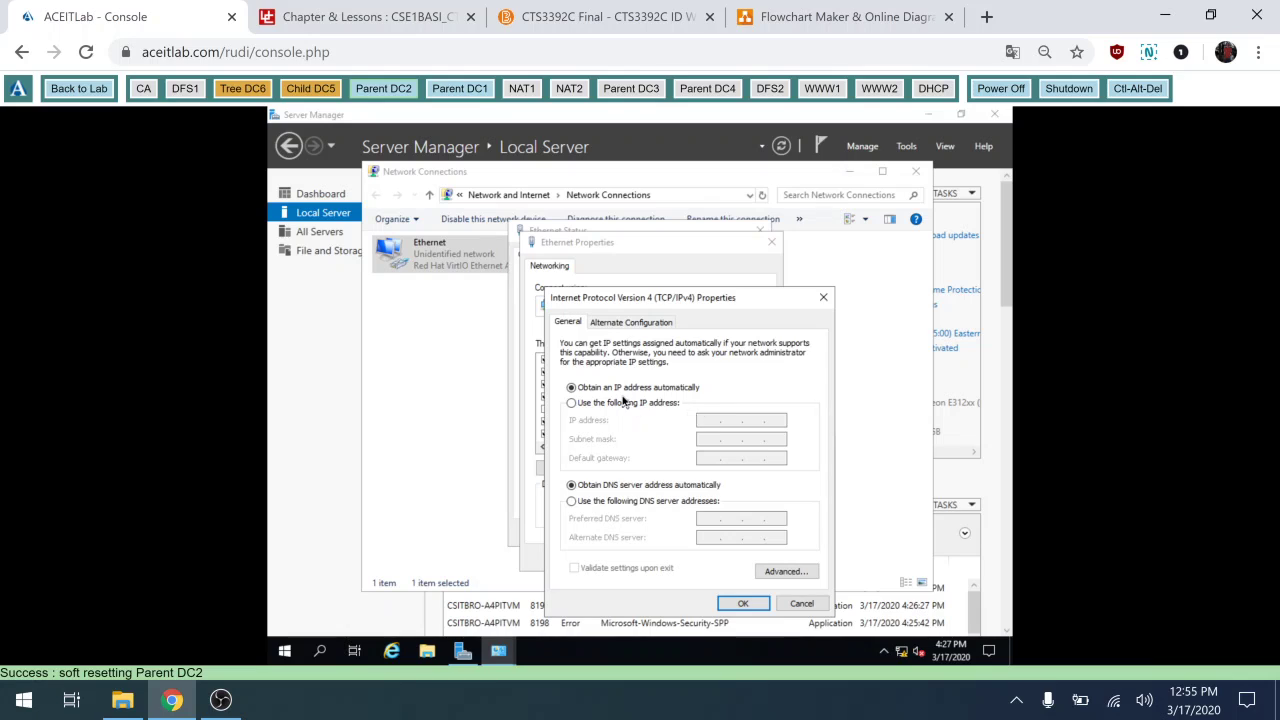
# Enter static IP 172.16.0.3, subnet mask 255.255.248.0 and gateway 172.16.0.1.
pyautogui.click(624, 402)
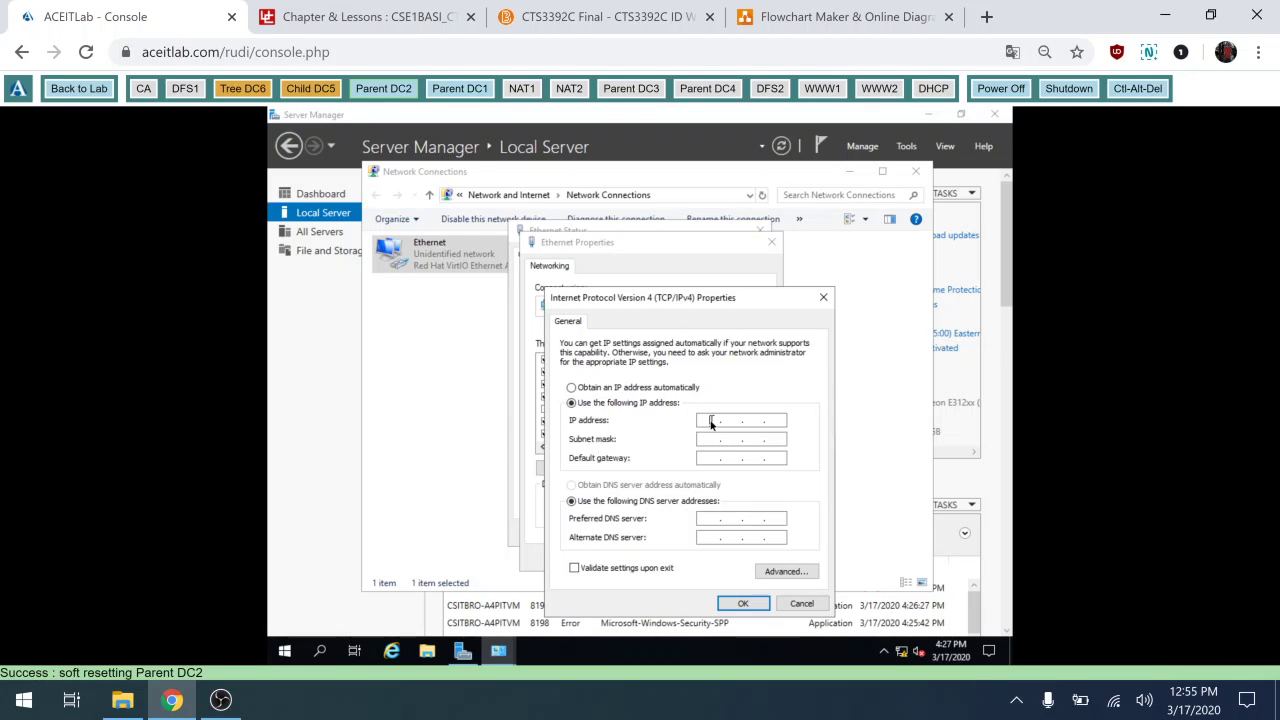
pyautogui.click(711, 421)
pyautogui.write('172.16.0.3')
pyautogui.press('Tab')
pyautogui.press('Tab')
pyautogui.press('BackSpace')
pyautogui.write('249')
pyautogui.press('BackSpace')
pyautogui.write('8')
pyautogui.press('BackSpace')
pyautogui.press('Tab')
pyautogui.write('172 . 16 . 0 .')
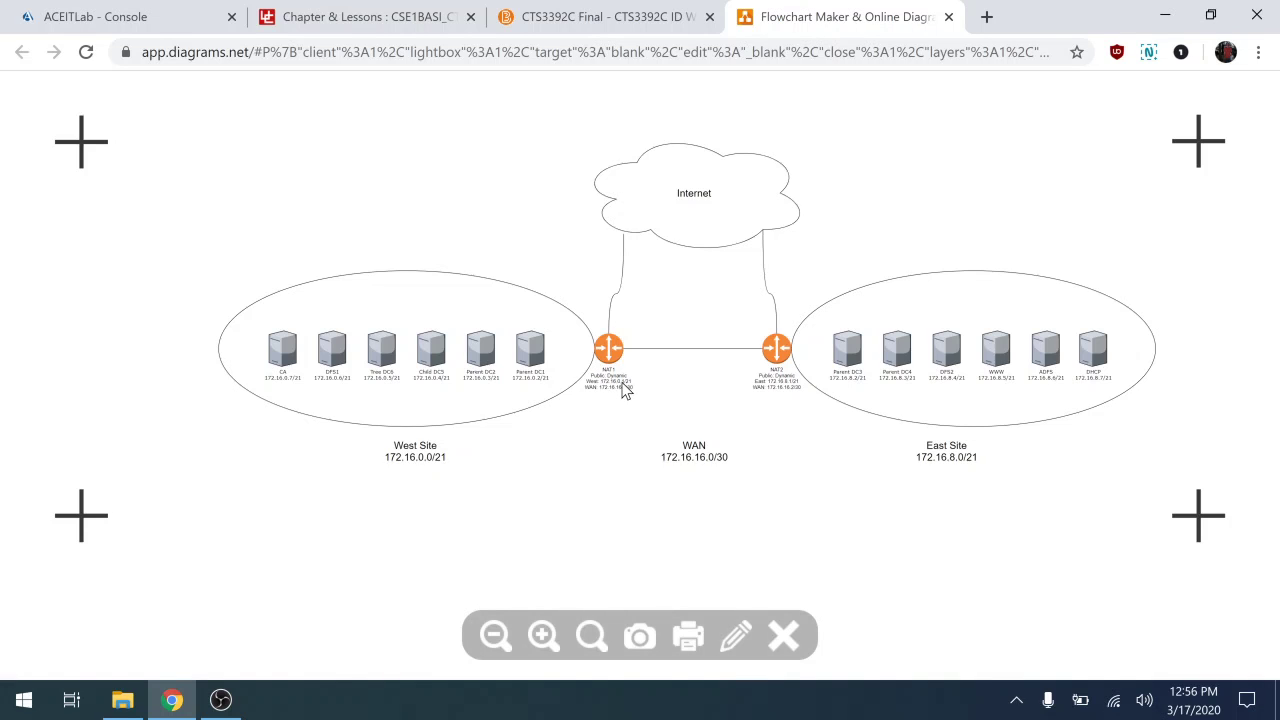
# Leave the network diagram and return to Parent DC2's IPv4 properties in the console.
pyautogui.click(158, 21)
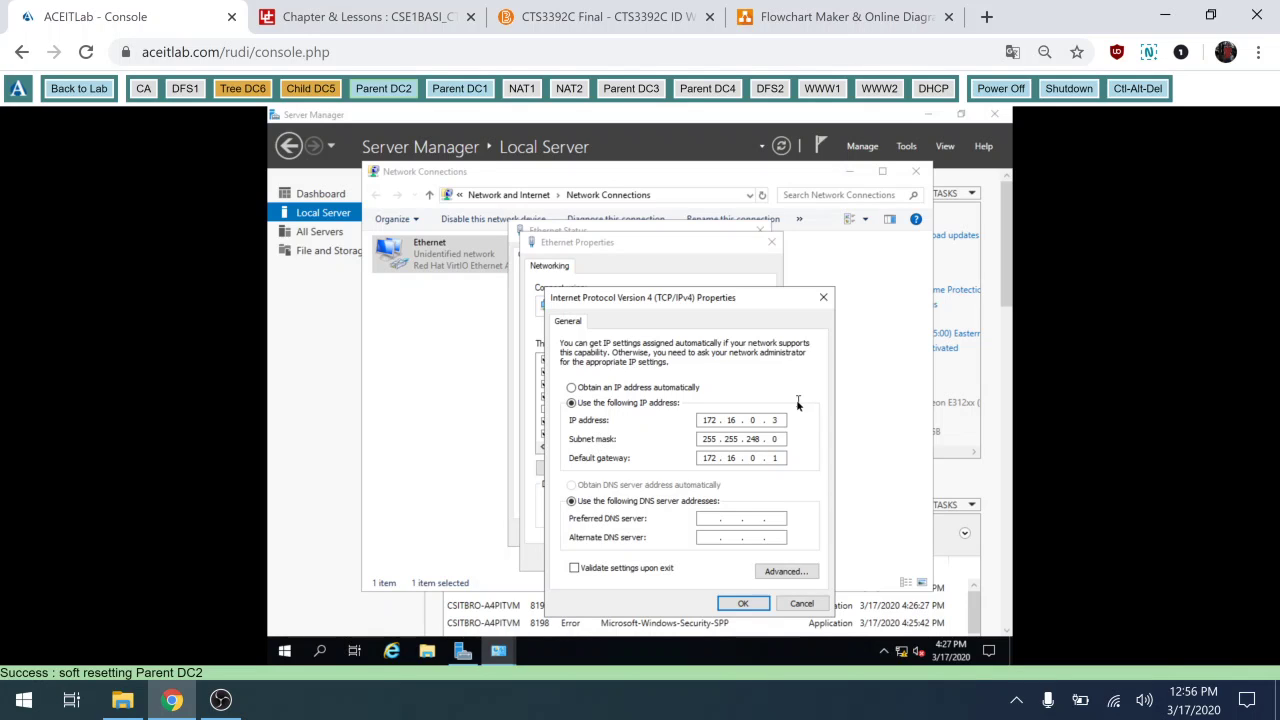
# Enter 172.16.0.2 as preferred DNS server and apply the adapter settings.
pyautogui.write('2 . 16 . 02')
pyautogui.press('BackSpace')
pyautogui.write('.2')
pyautogui.click(744, 605)
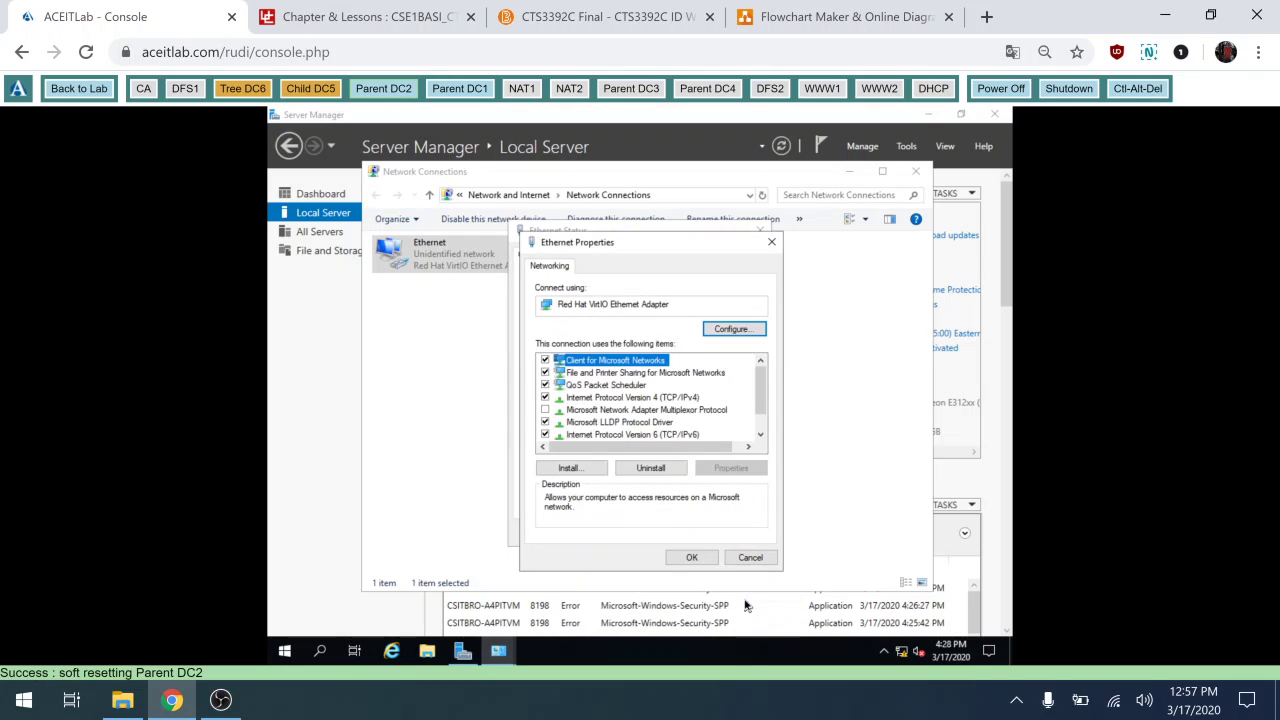
pyautogui.click(699, 558)
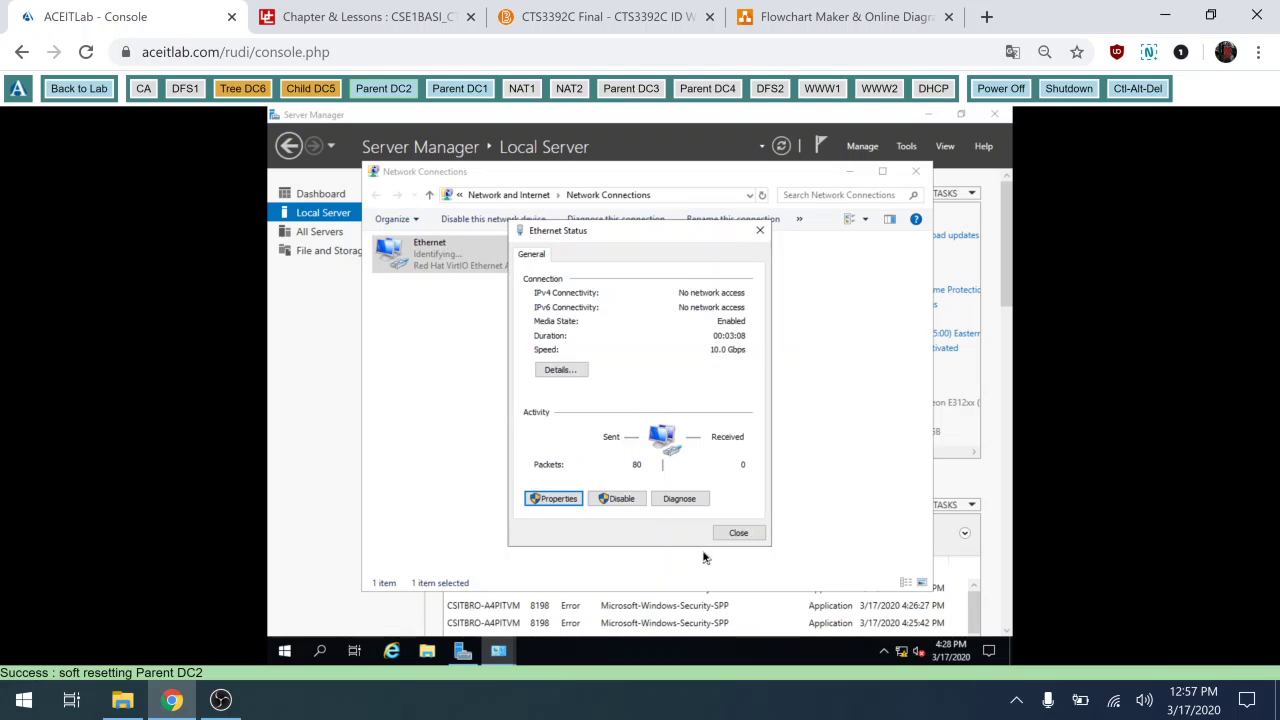
pyautogui.click(737, 532)
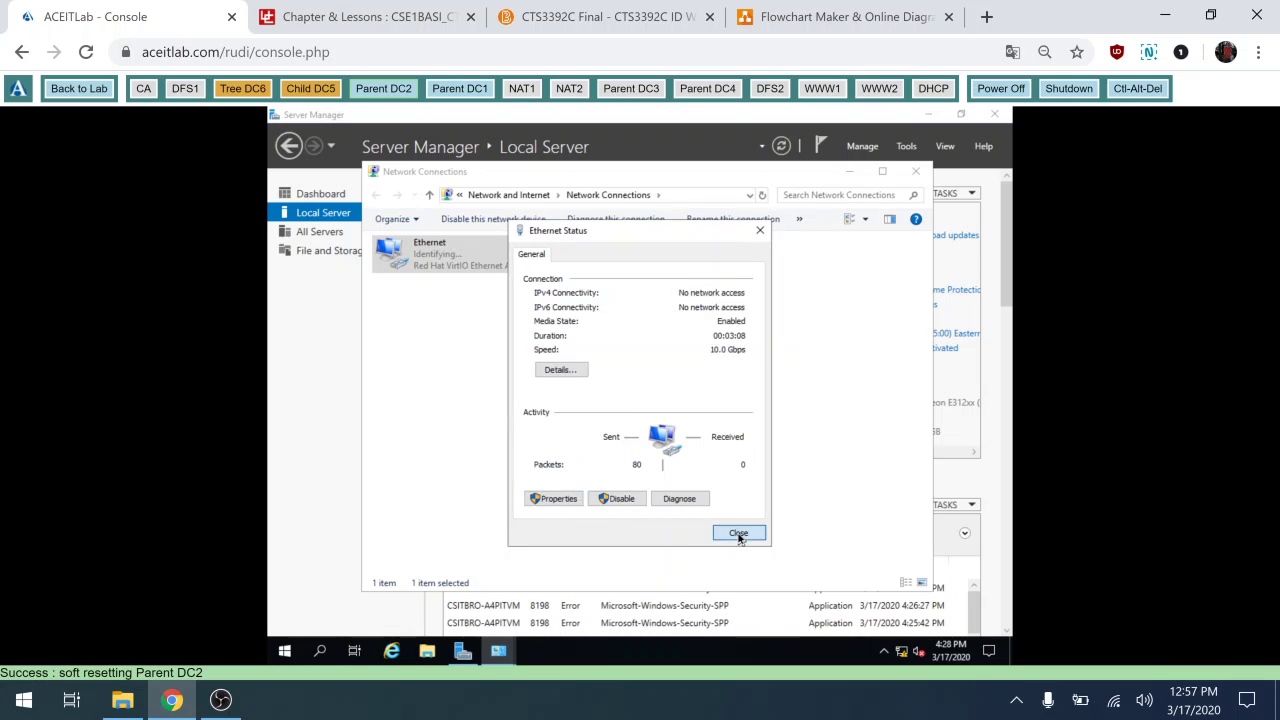
# Close Network Connections and rename the computer to parent-dc2.
pyautogui.click(921, 176)
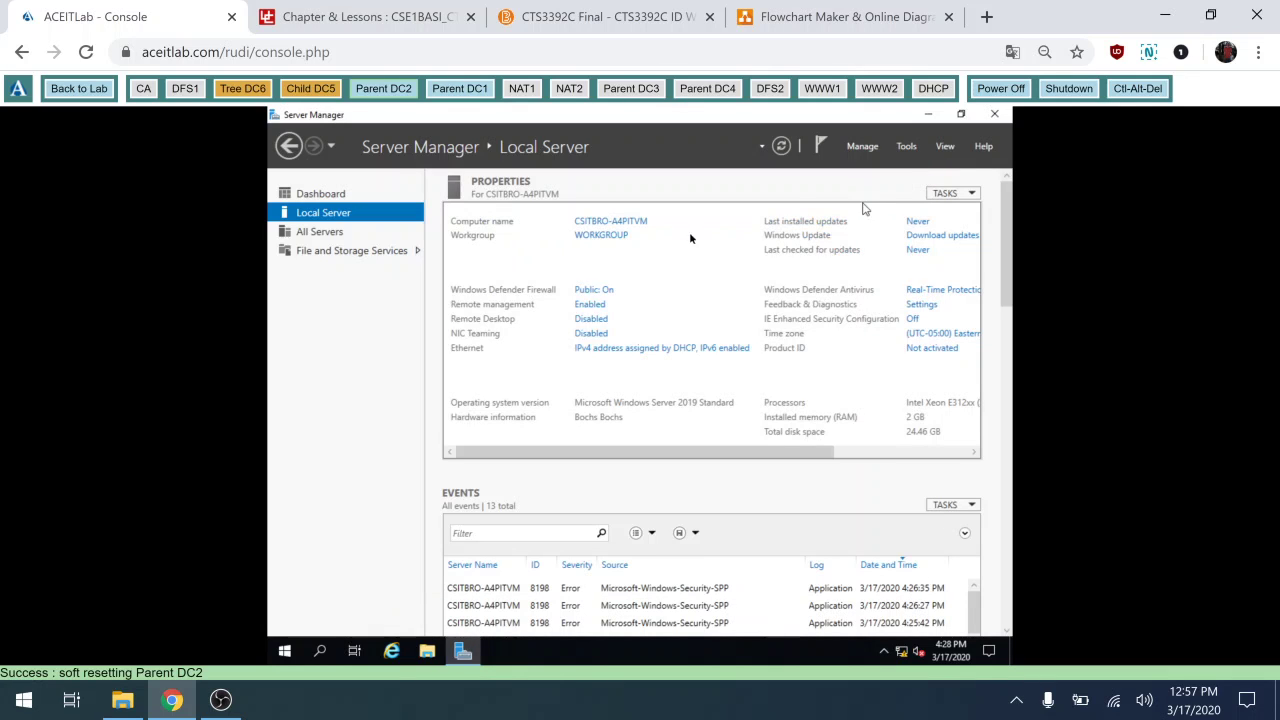
pyautogui.click(620, 222)
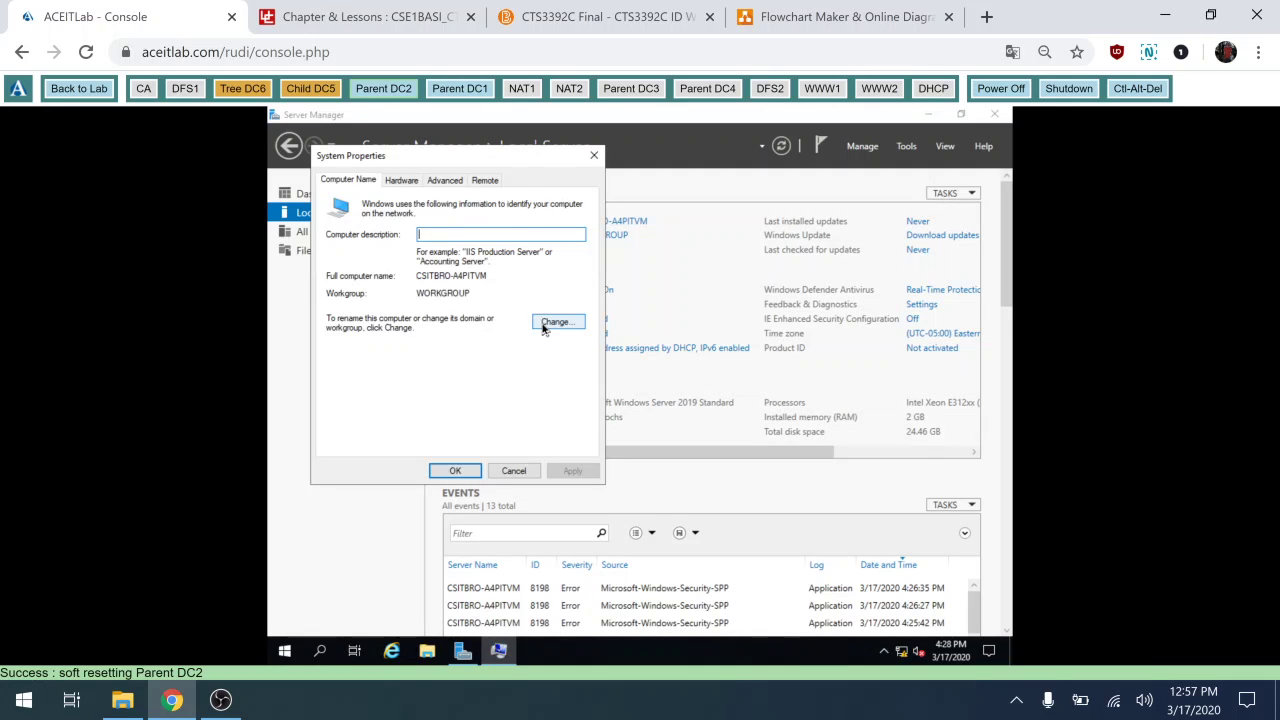
pyautogui.click(545, 323)
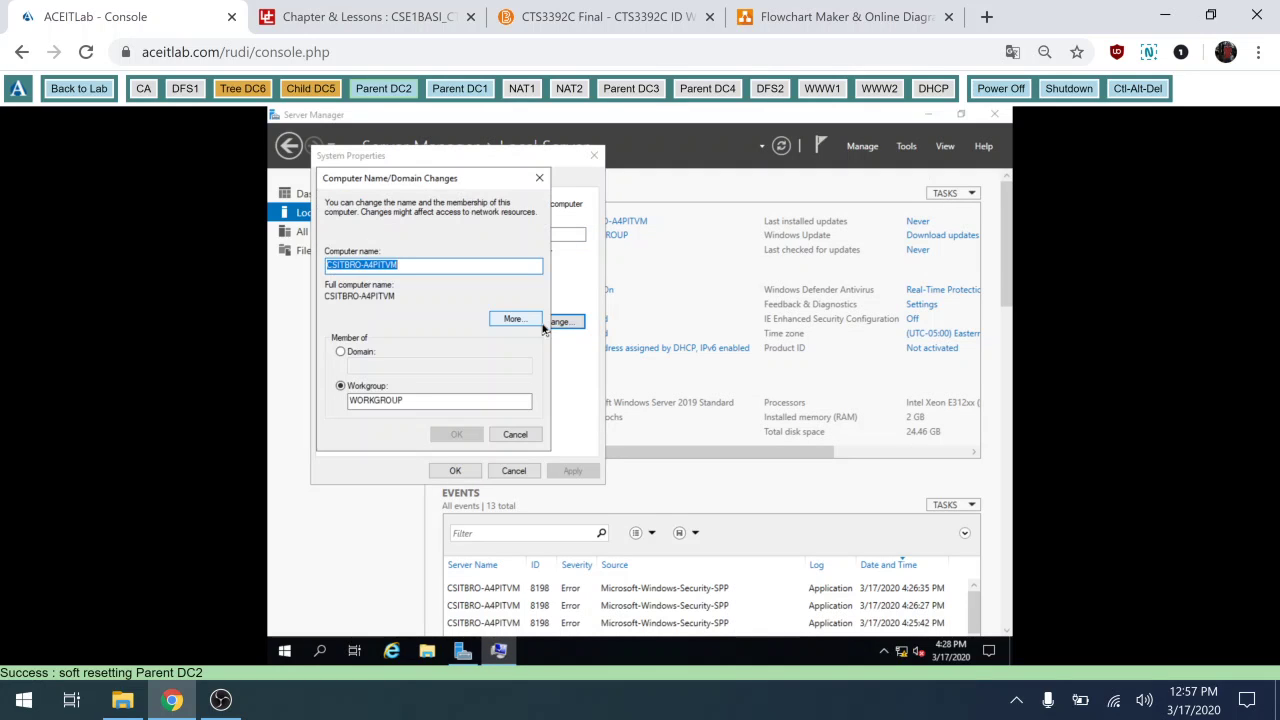
pyautogui.write('parent-dc2')
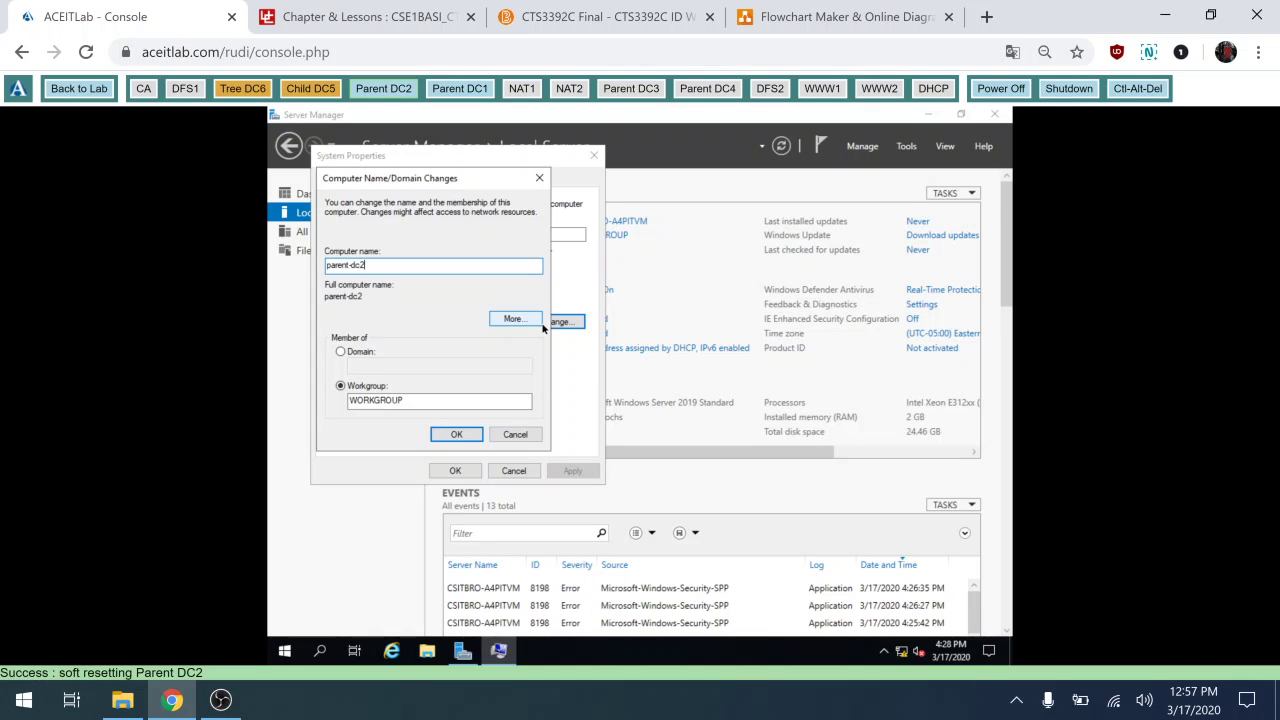
pyautogui.click(459, 434)
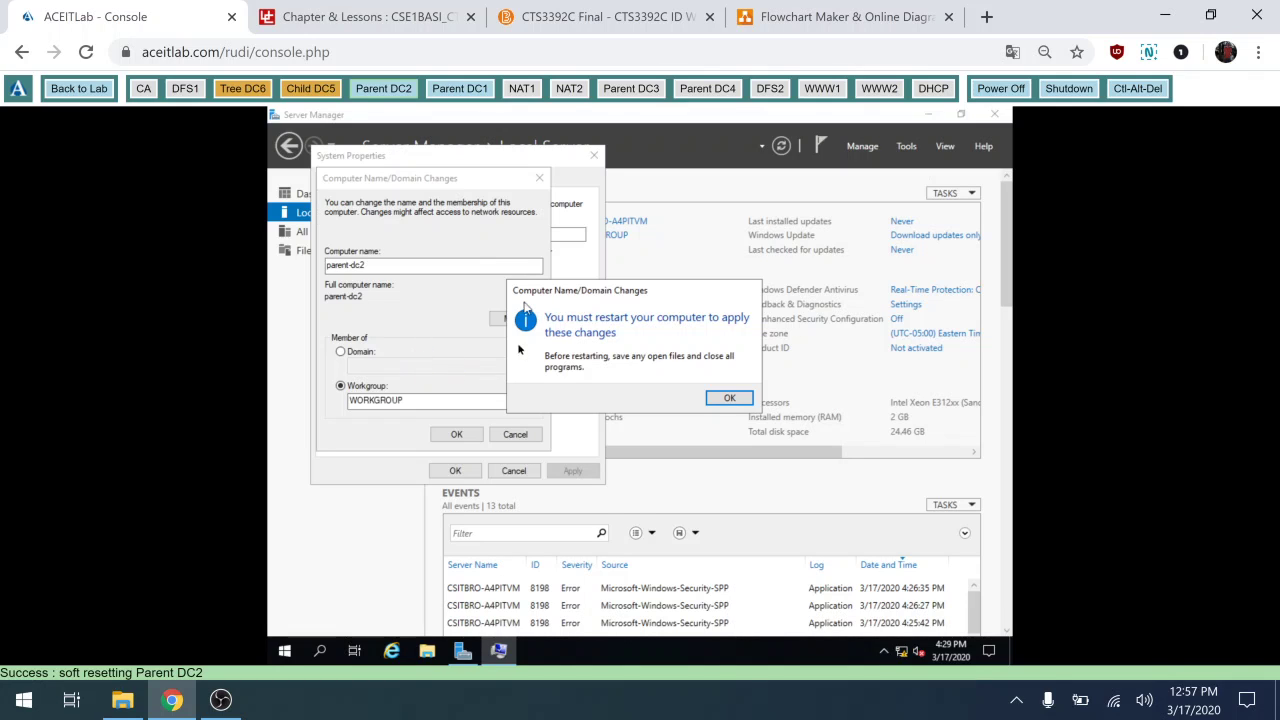
# Acknowledge the restart-required notice, accept the new name and close System Properties.
pyautogui.click(730, 398)
pyautogui.click(727, 399)
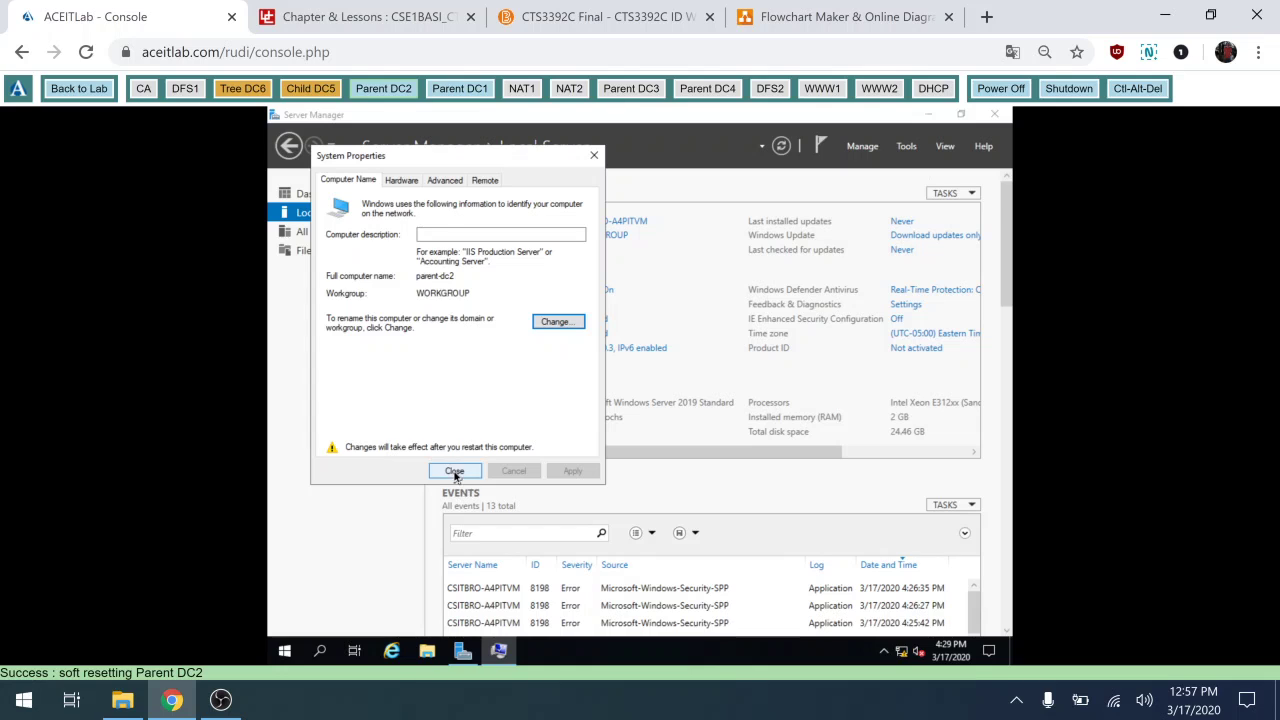
pyautogui.click(455, 472)
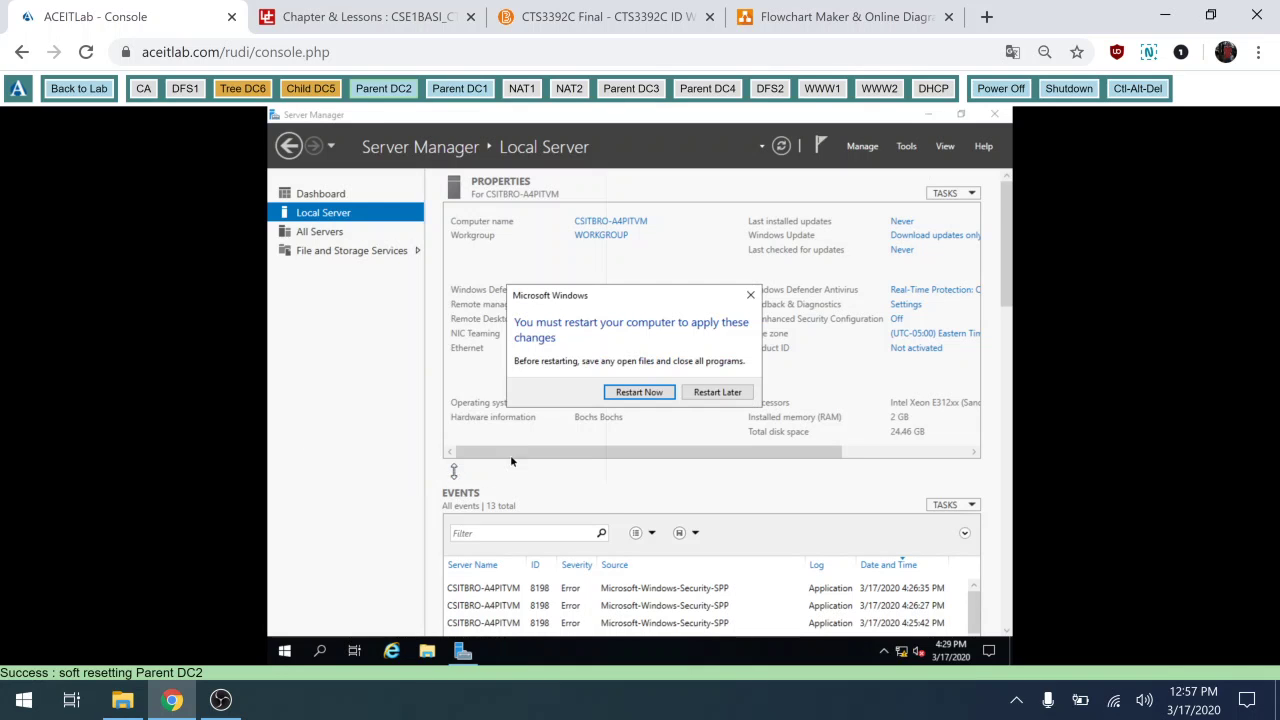
# Restart Parent DC2 to apply the rename and sign back in with the Administrator password.
pyautogui.click(638, 392)
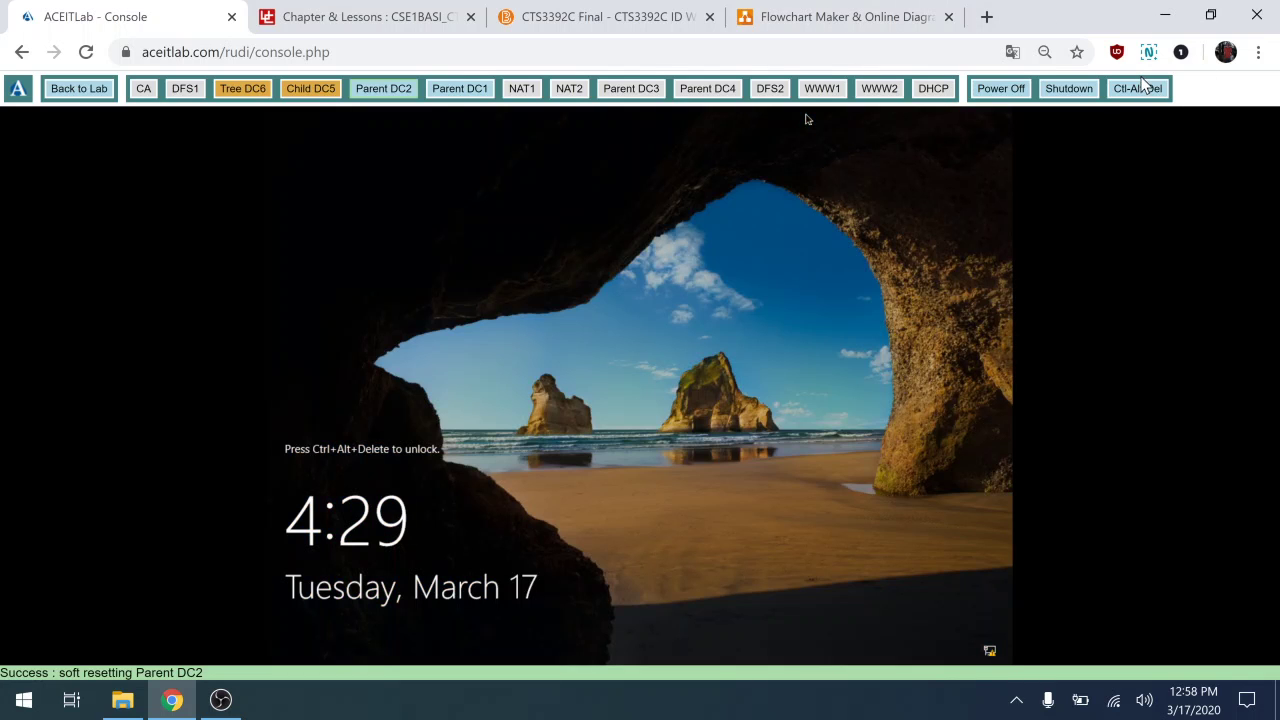
pyautogui.click(1138, 90)
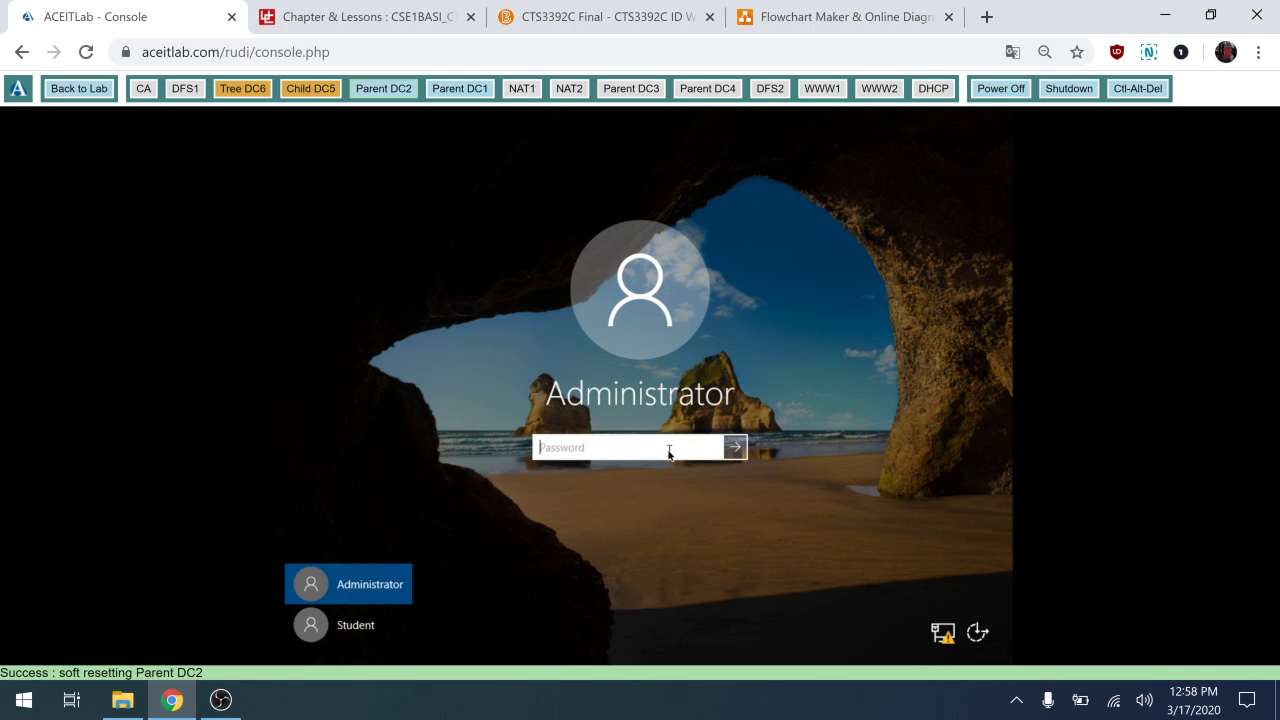
pyautogui.write('Pa$$')
pyautogui.click(714, 449)
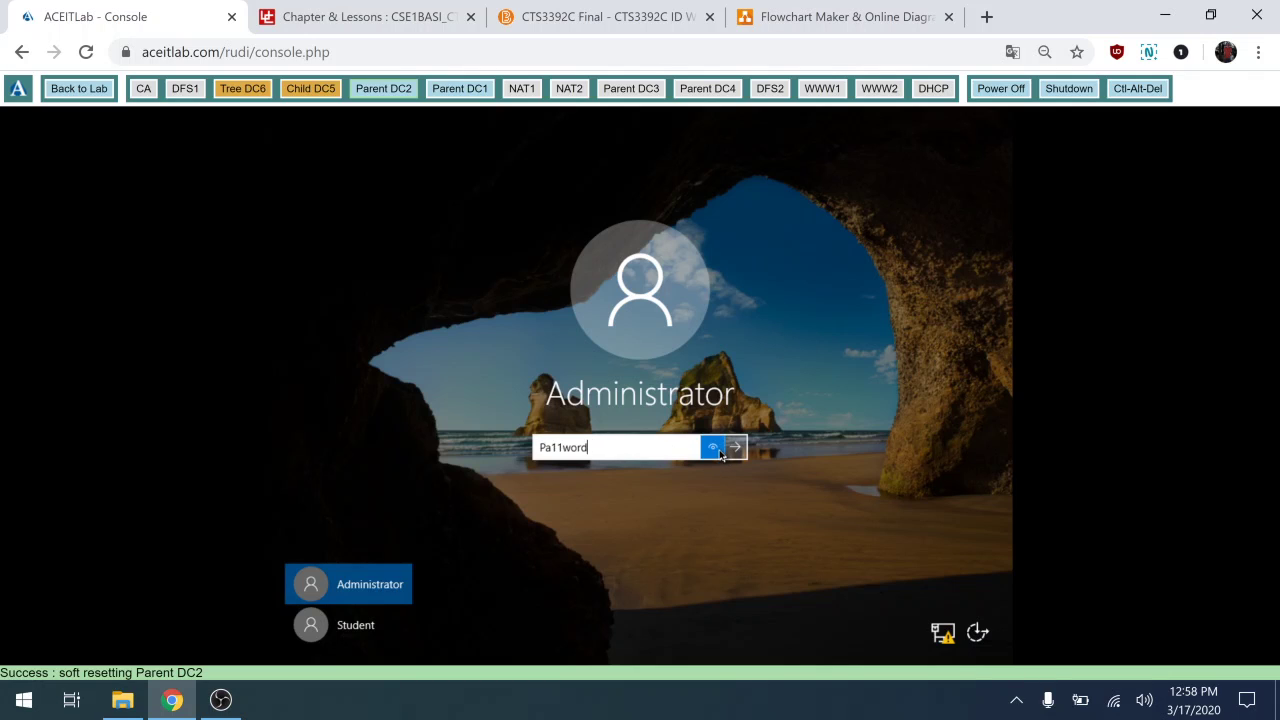
pyautogui.click(728, 452)
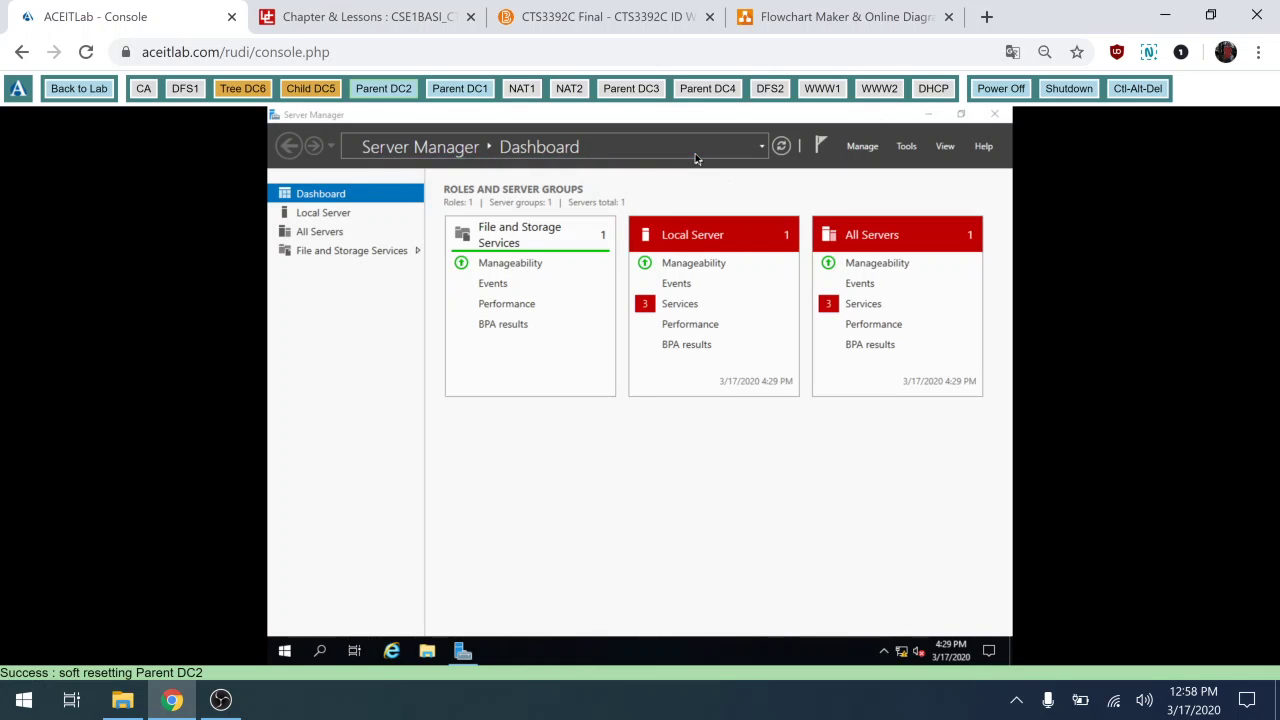
# In Add Roles and Features, select Active Directory Domain Services with its management tools for parent-dc2.
pyautogui.click(861, 151)
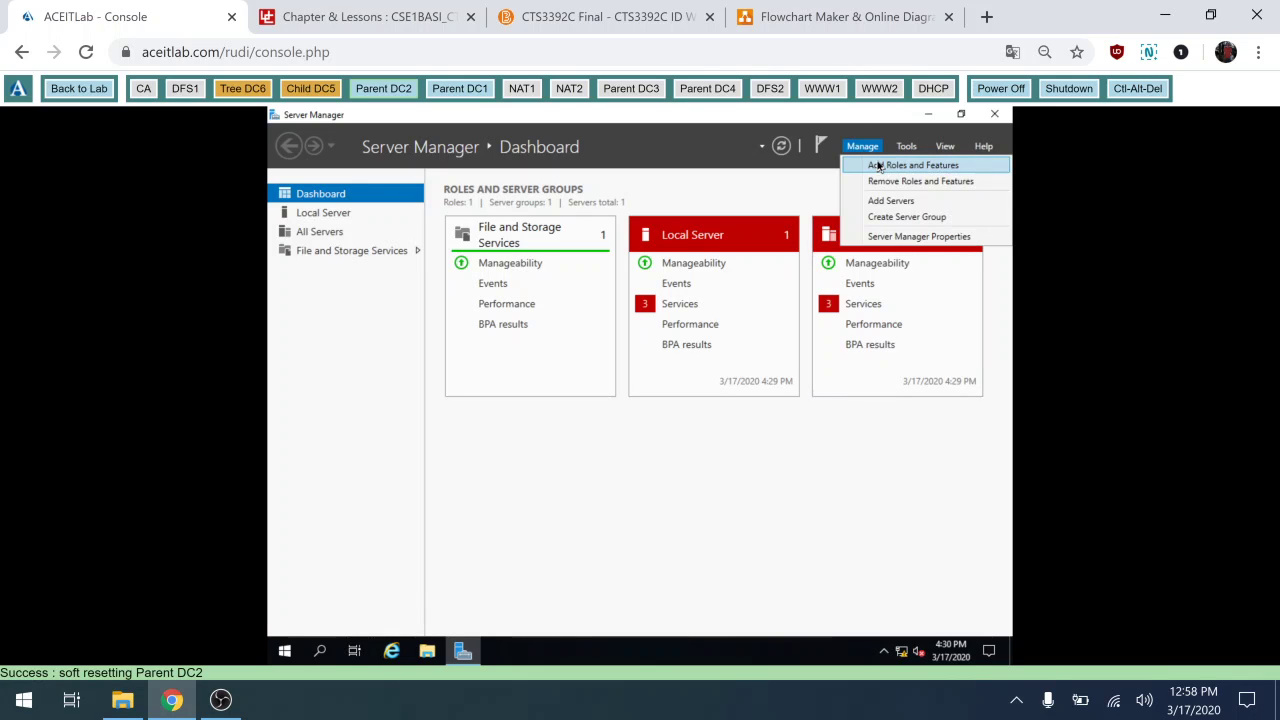
pyautogui.click(878, 167)
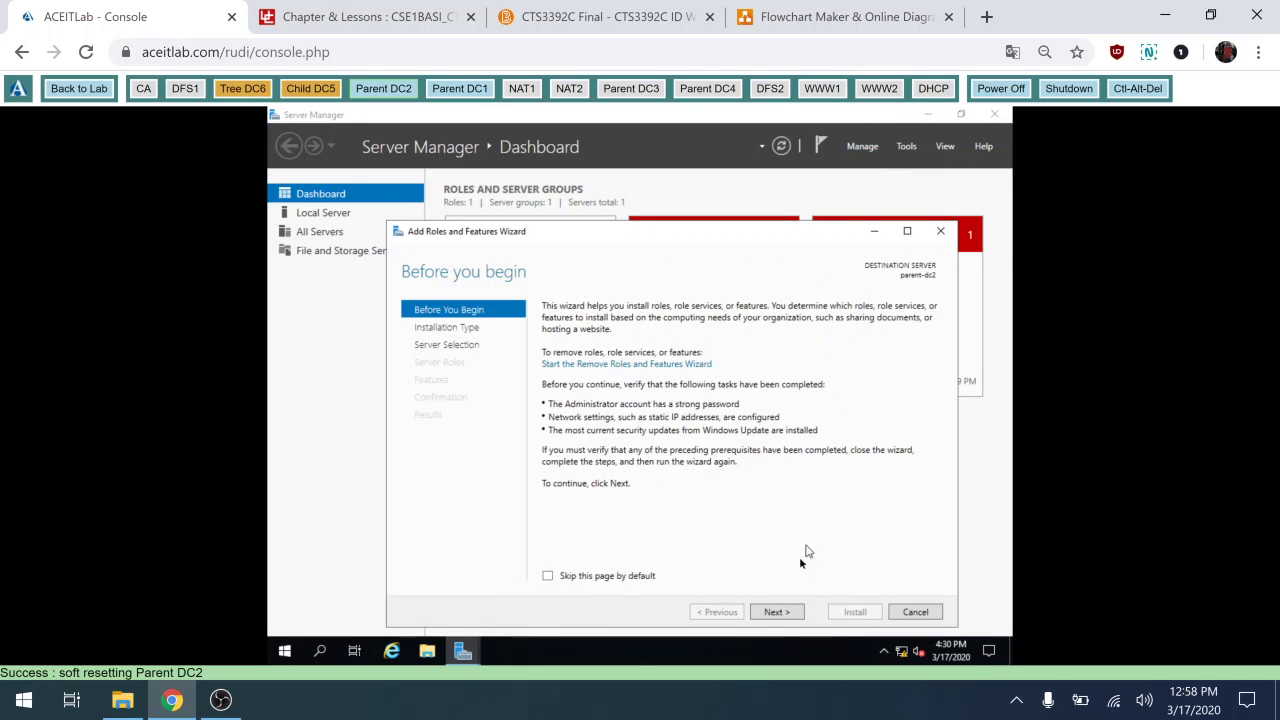
pyautogui.click(773, 613)
pyautogui.click(773, 613)
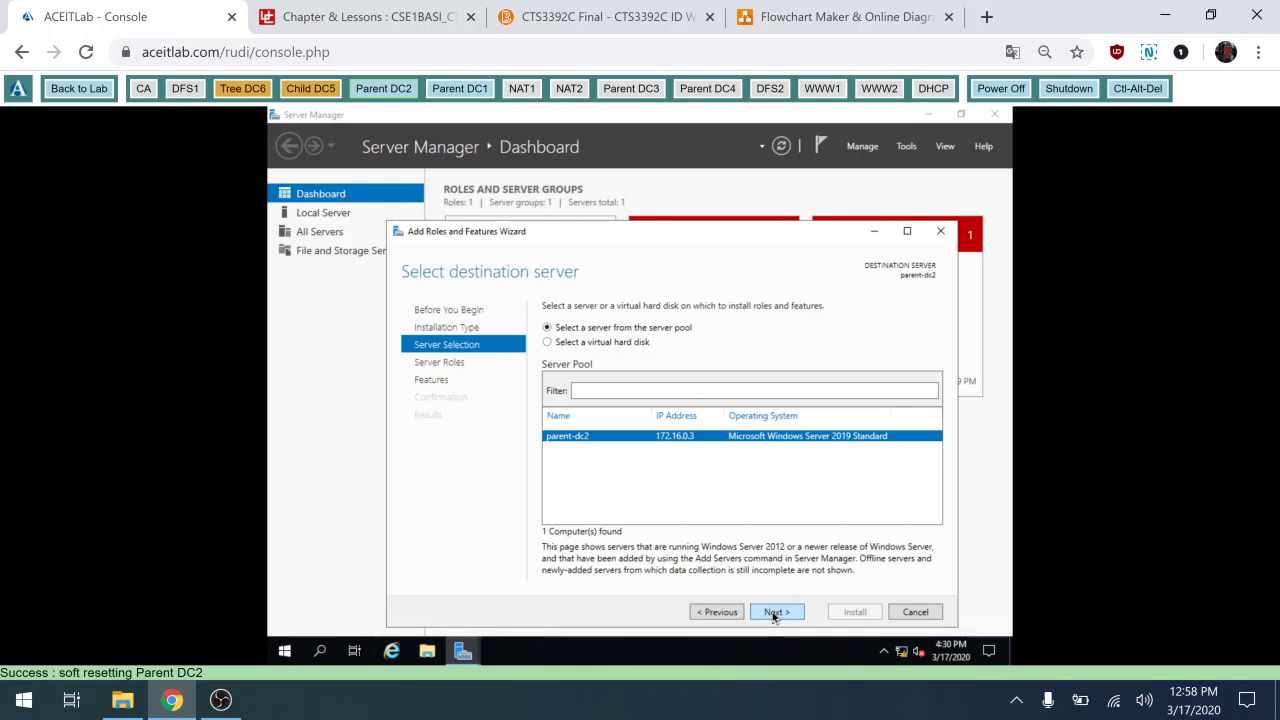
pyautogui.click(773, 613)
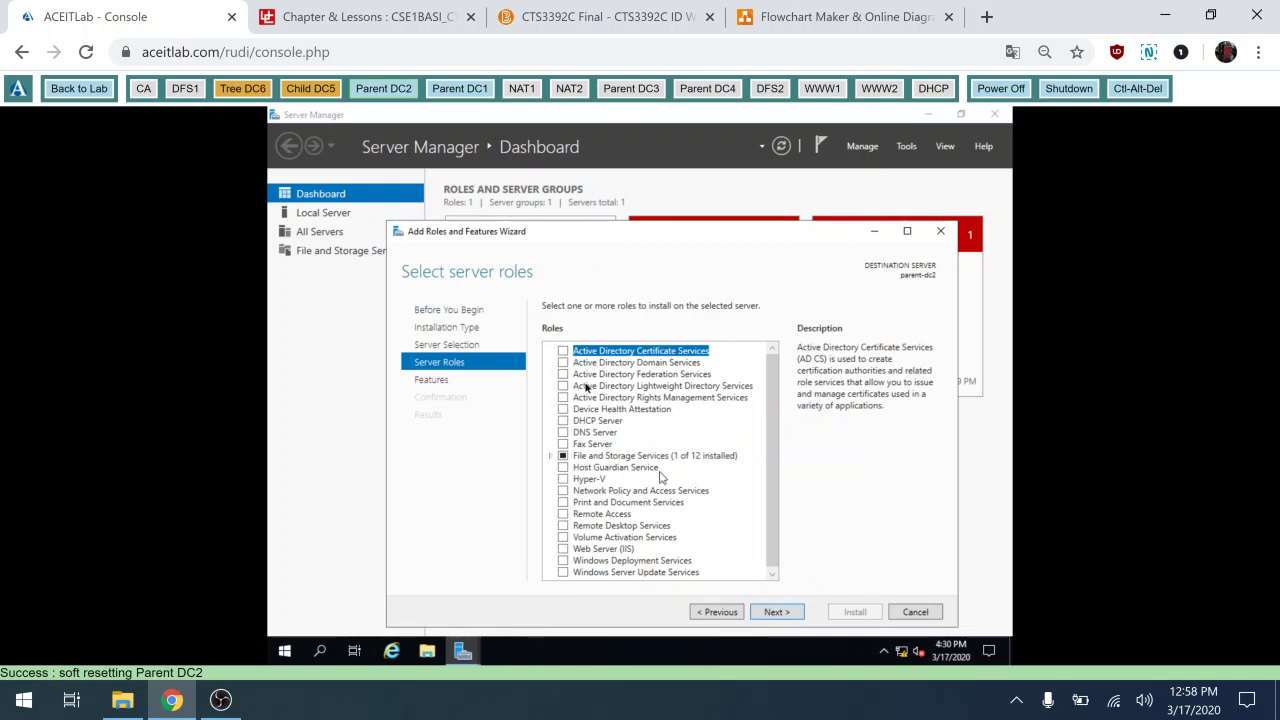
pyautogui.click(563, 363)
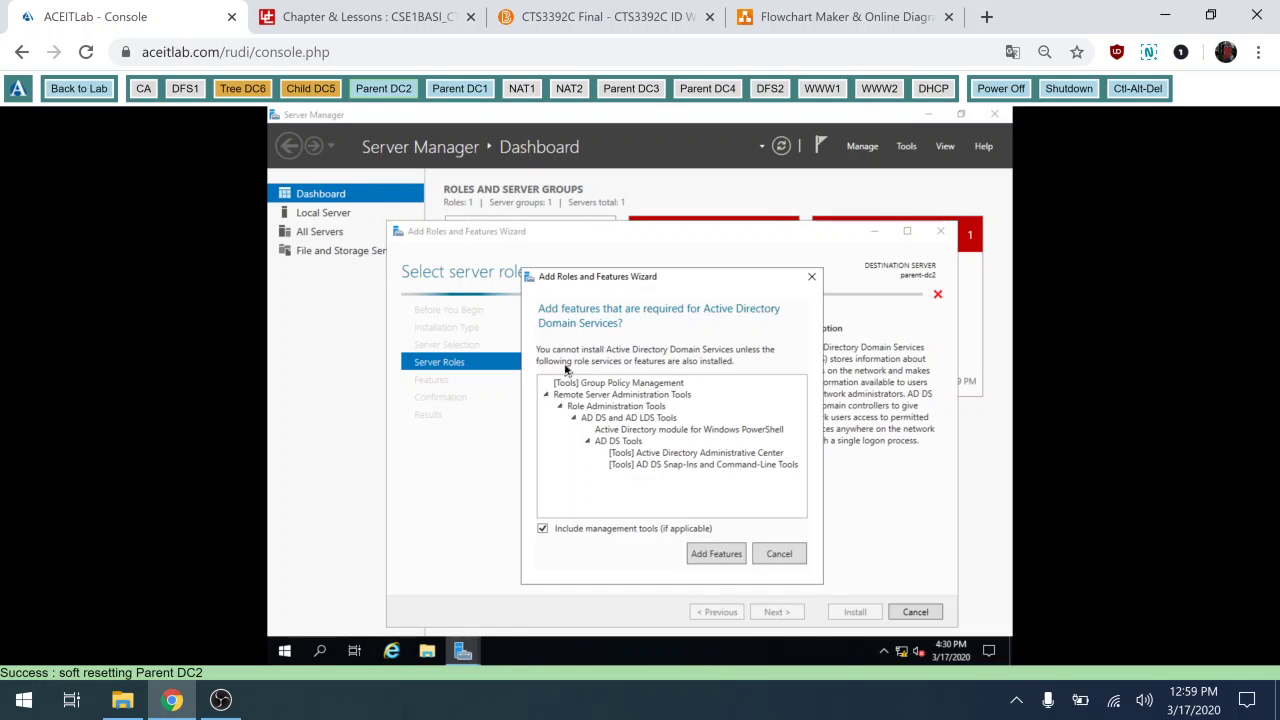
pyautogui.click(703, 559)
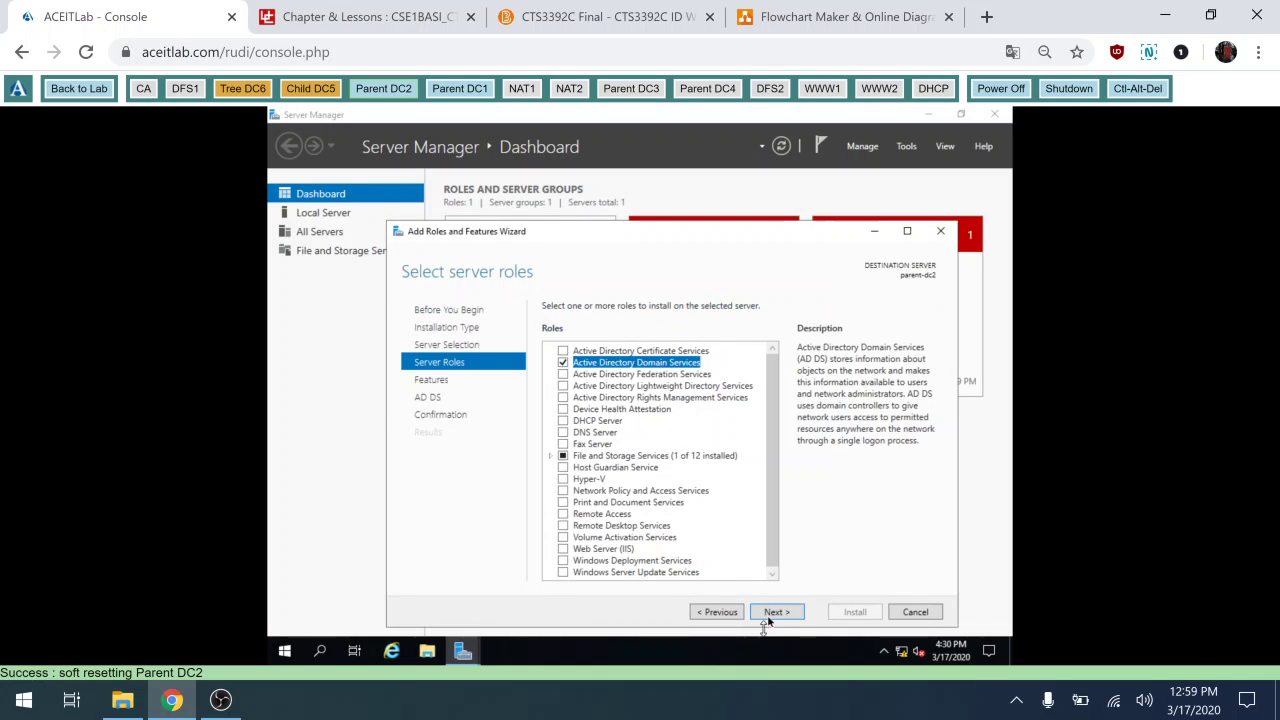
# Proceed to confirmation, allow automatic restarts, and start the AD DS installation.
pyautogui.click(768, 614)
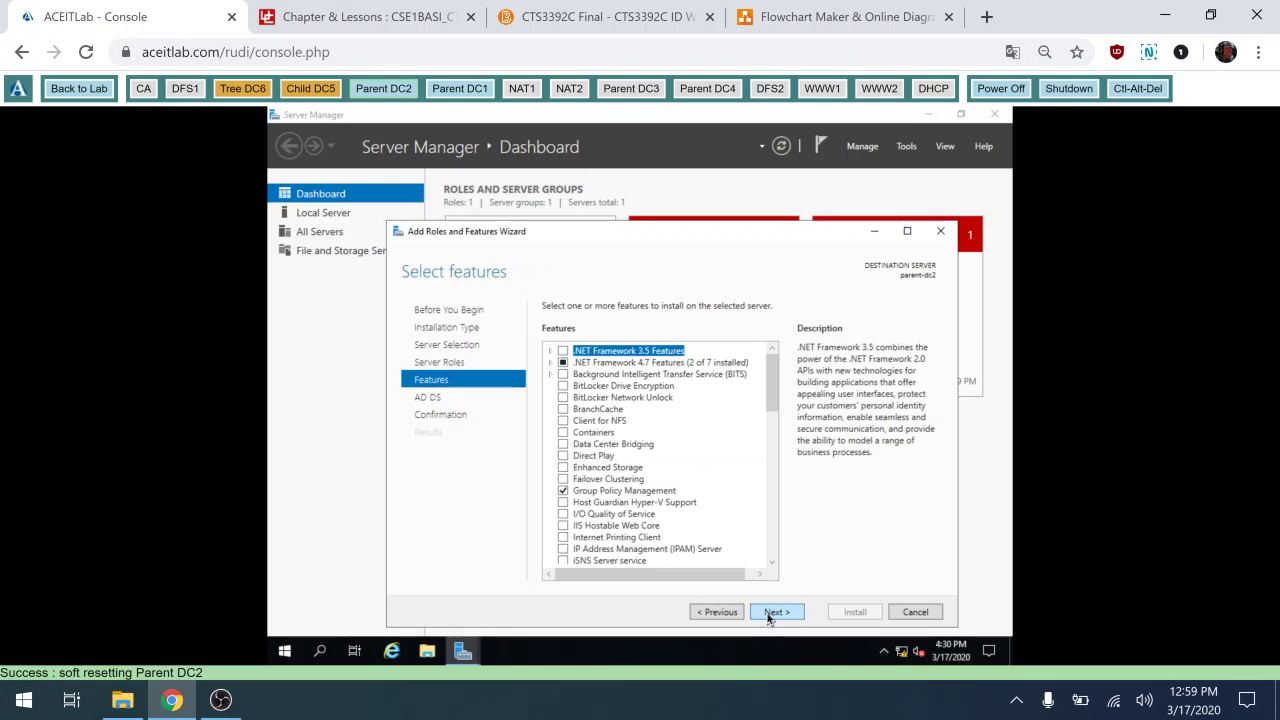
pyautogui.click(768, 614)
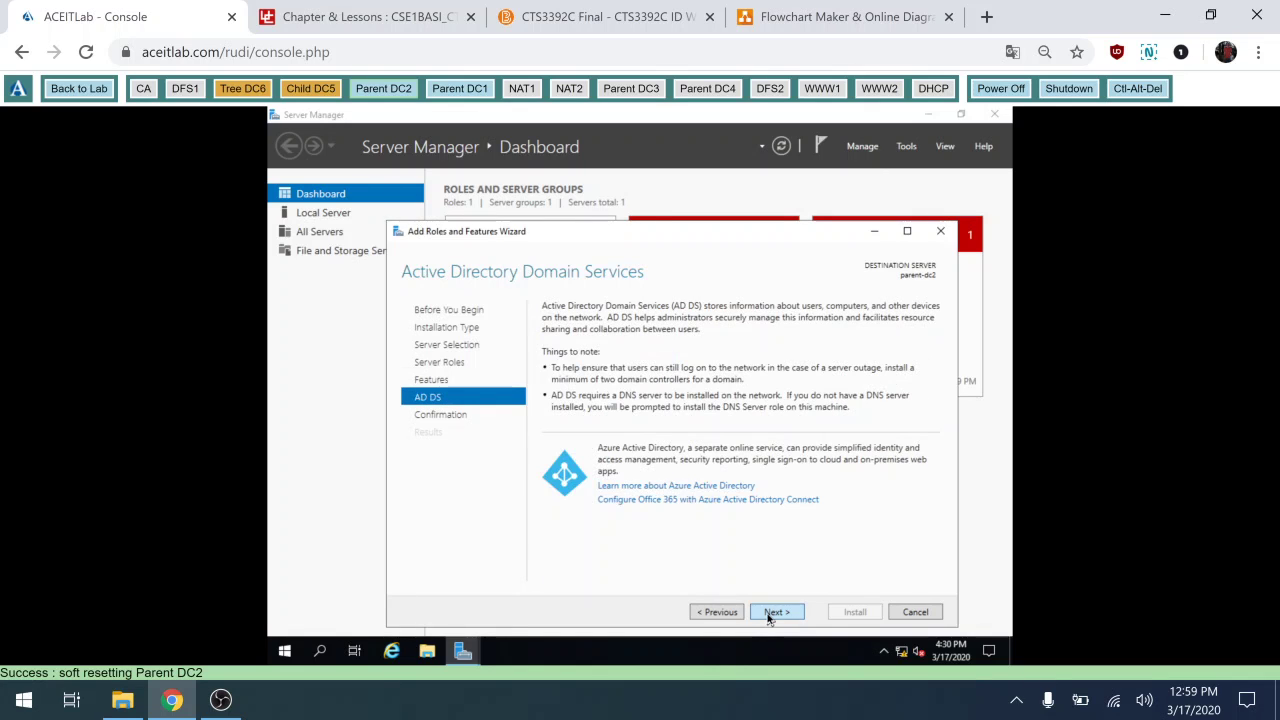
pyautogui.click(776, 613)
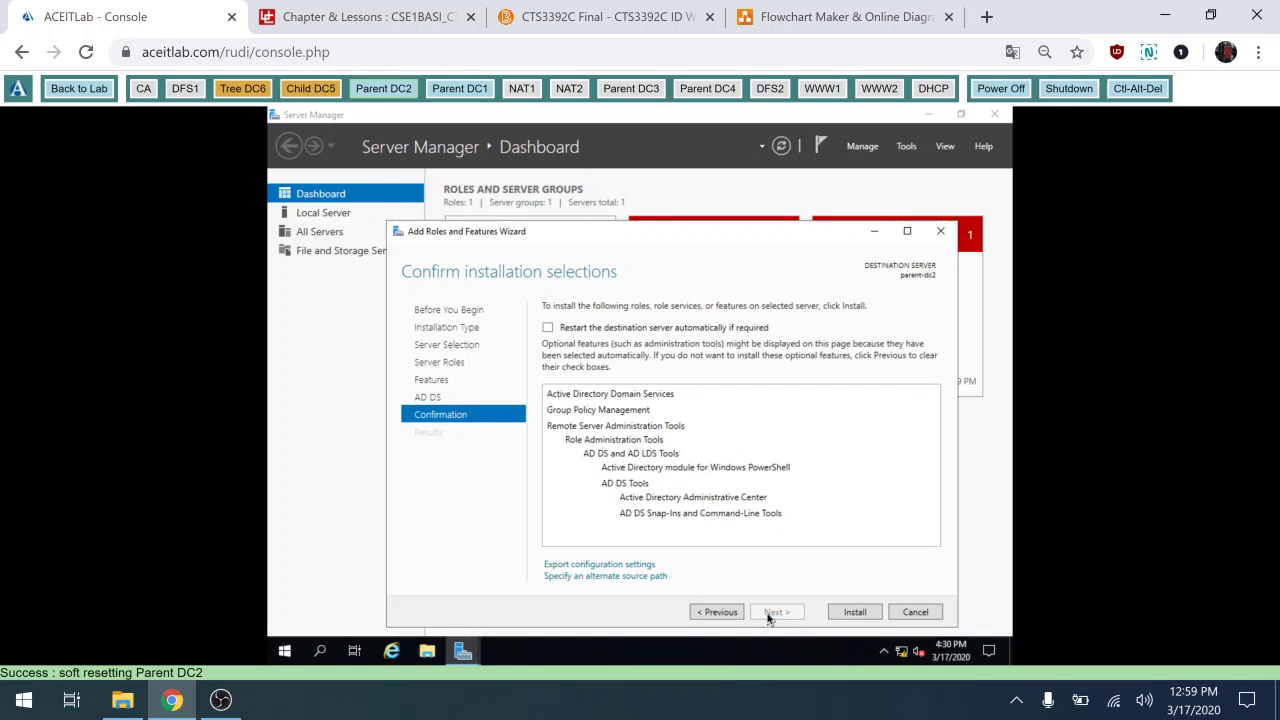
pyautogui.click(548, 328)
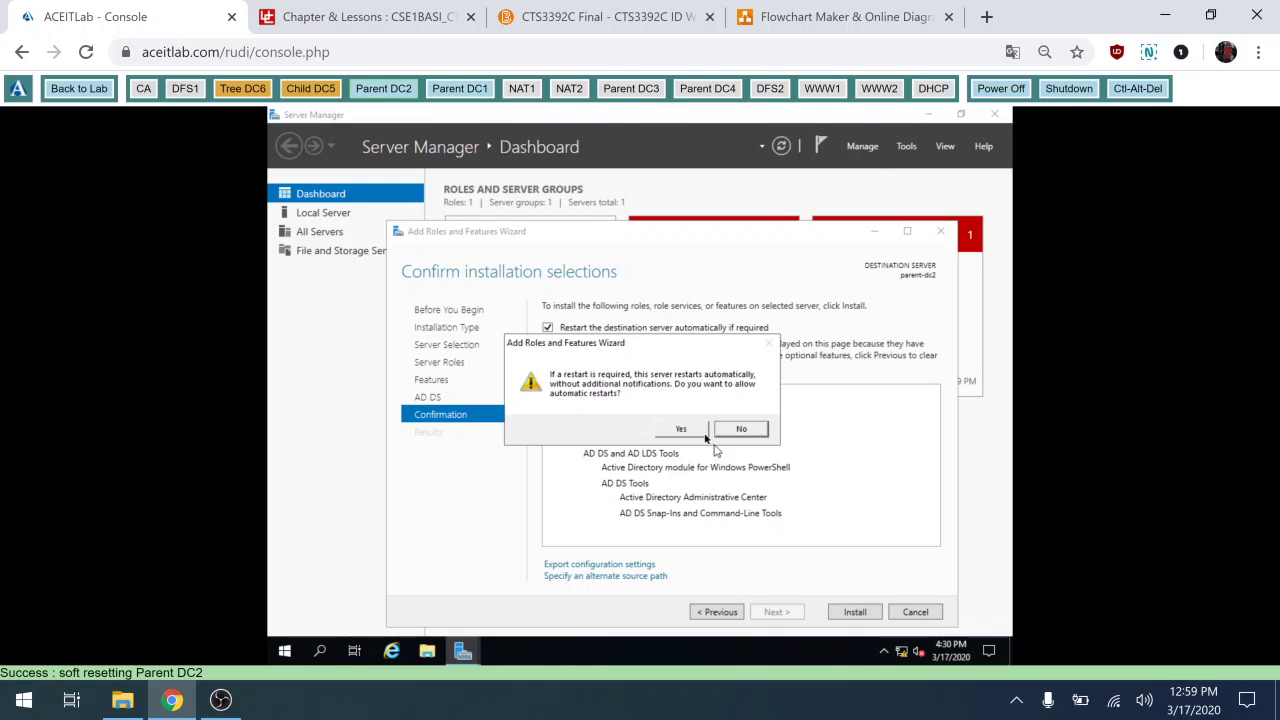
pyautogui.click(697, 429)
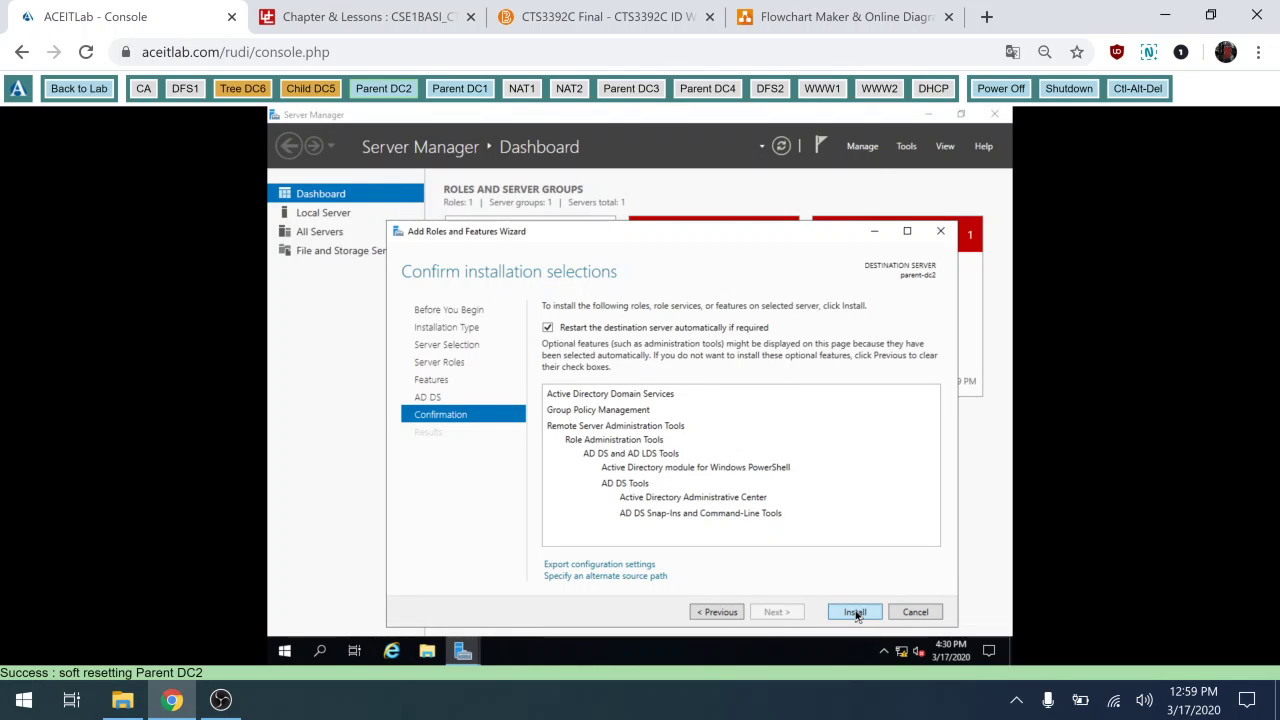
pyautogui.click(855, 613)
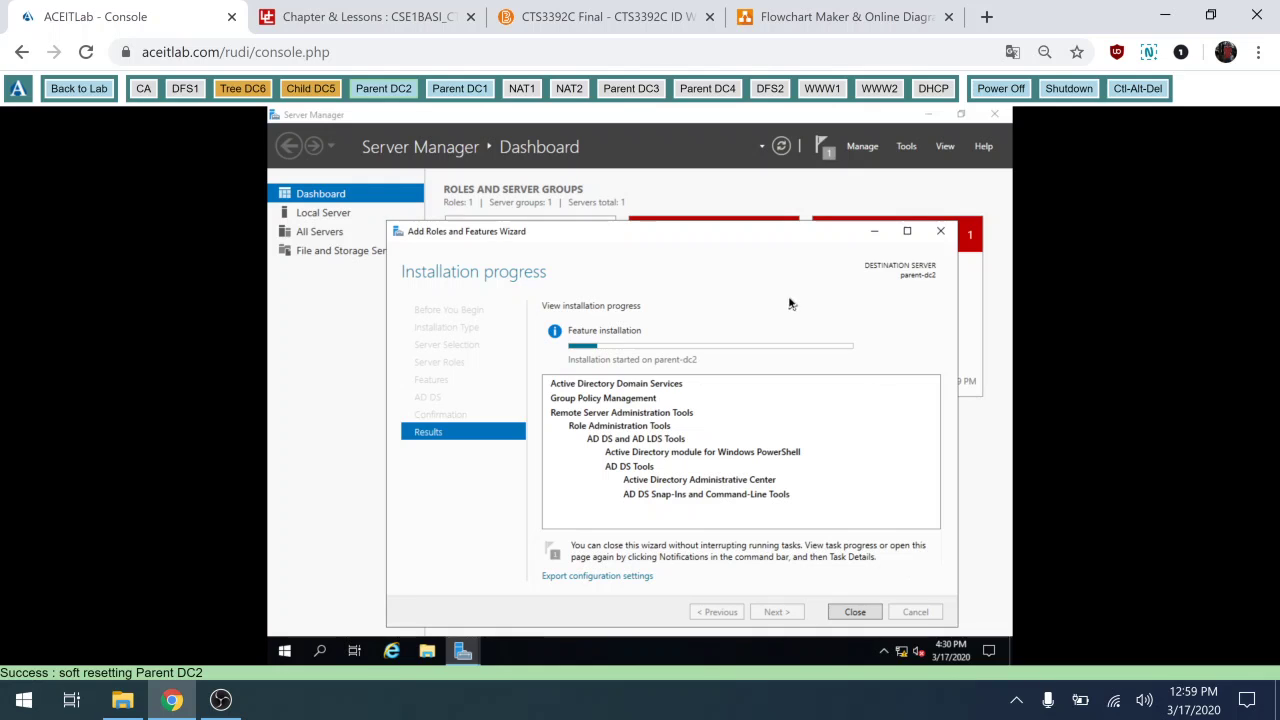
# Wait until the installation progress page reports AD DS installed successfully on parent-dc2.
pyautogui.moveTo(795, 235); pyautogui.dragTo(760, 193)
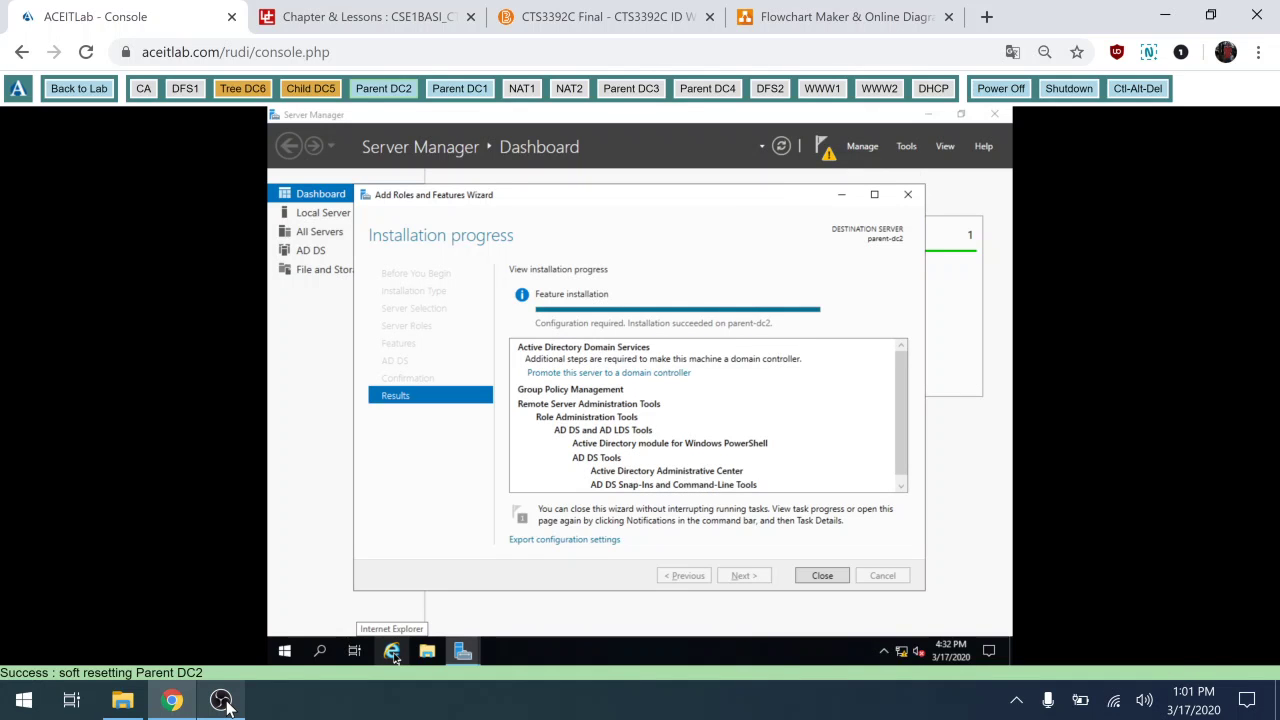
pyautogui.click(222, 701)
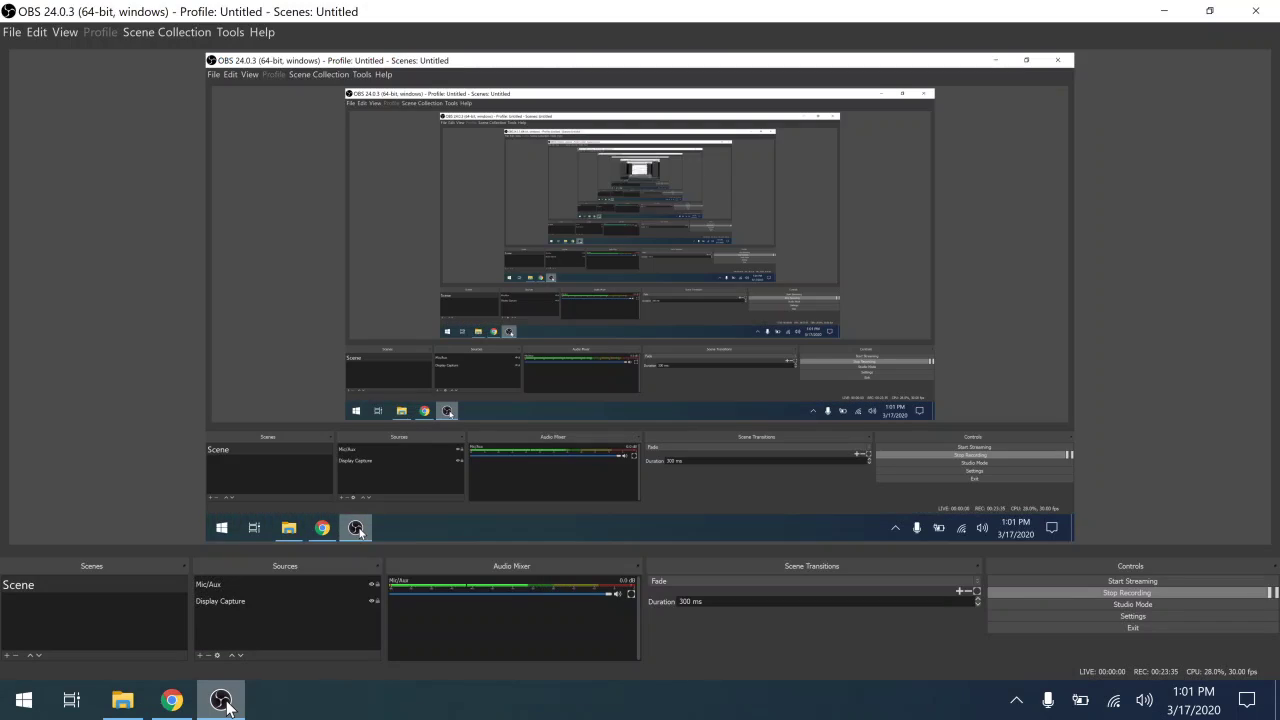
pyautogui.click(222, 701)
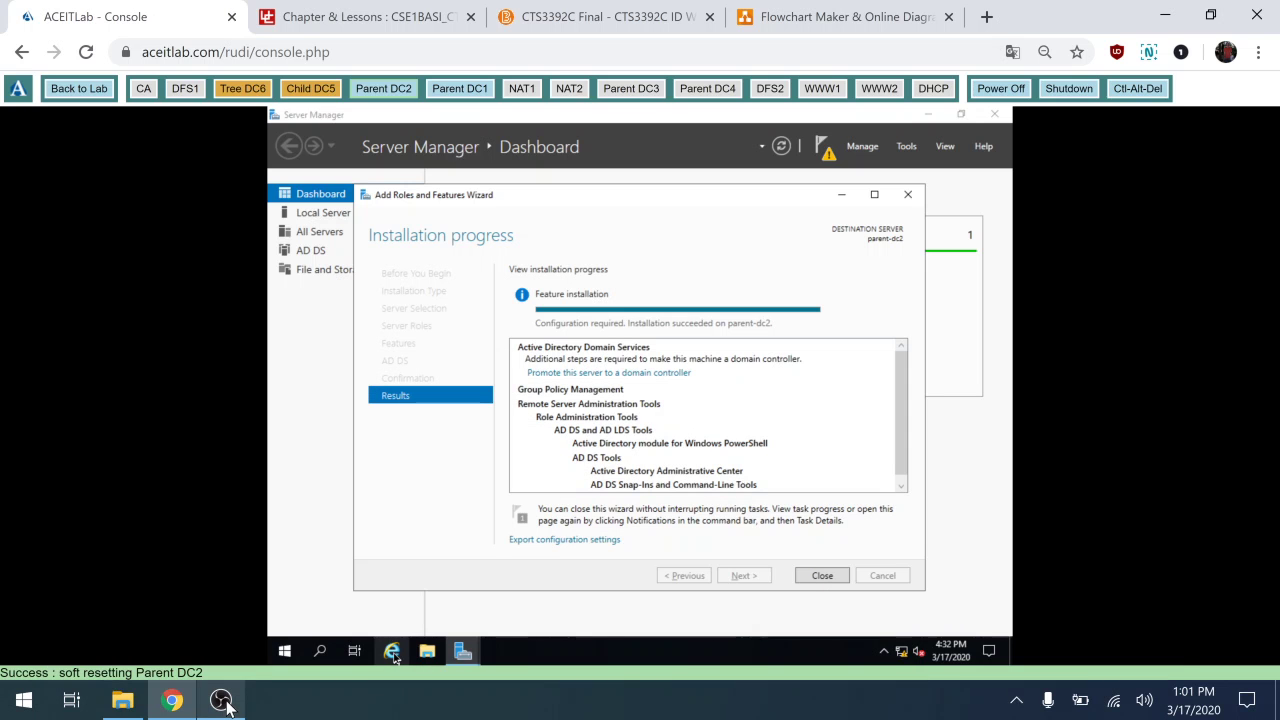
# Start promoting the server to a domain controller, adding it to existing domain contoso.com.
pyautogui.click(675, 375)
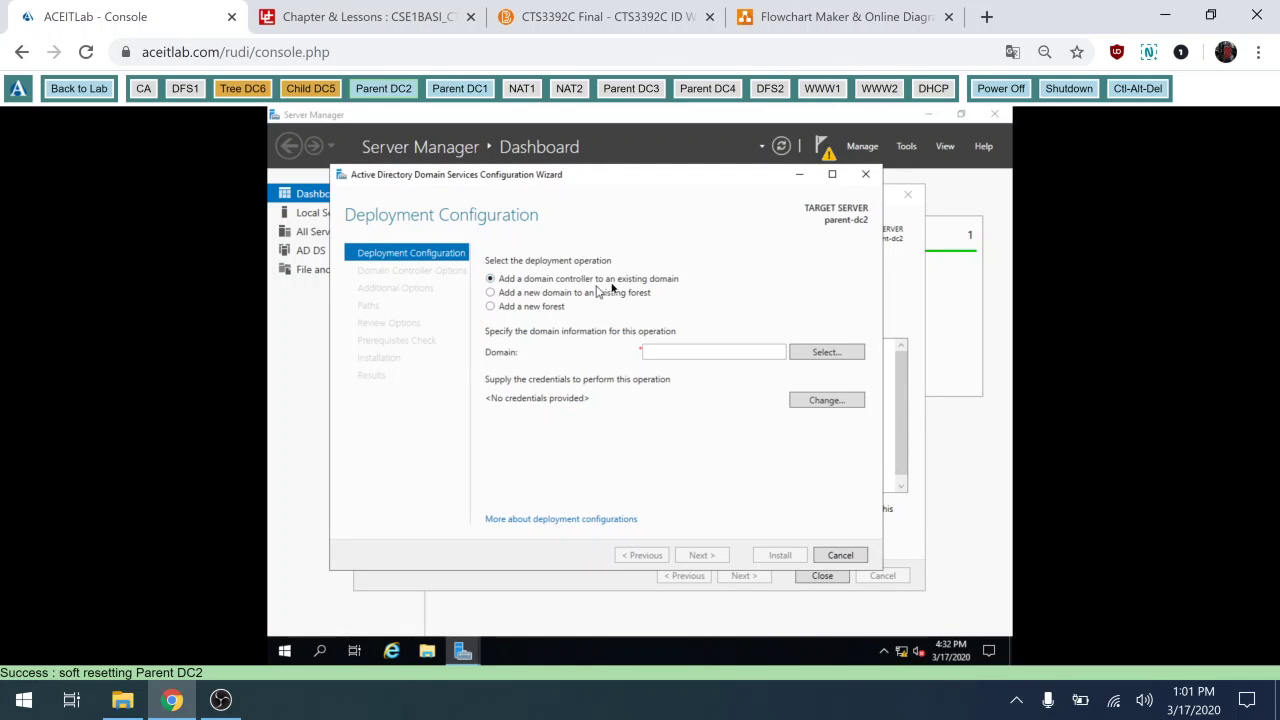
pyautogui.click(690, 354)
pyautogui.write('contoso.com')
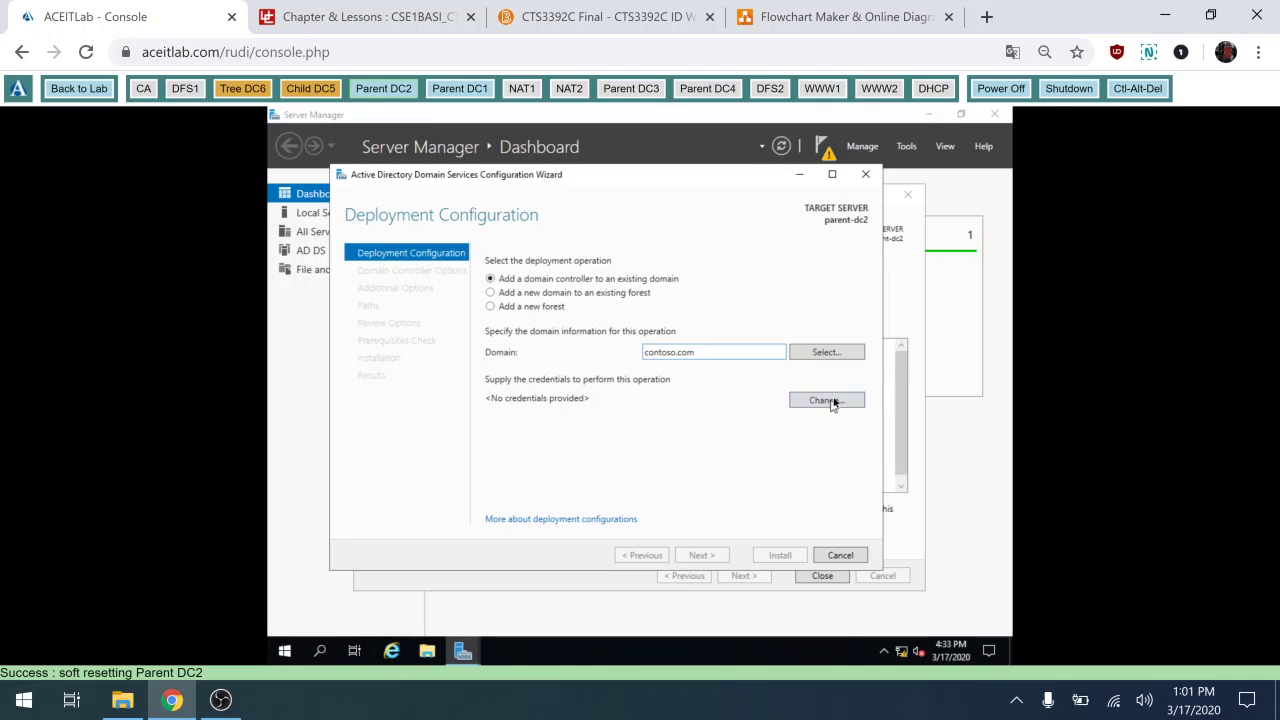
# Supply the contoso domain administrator credentials and continue to the domain controller options.
pyautogui.click(832, 402)
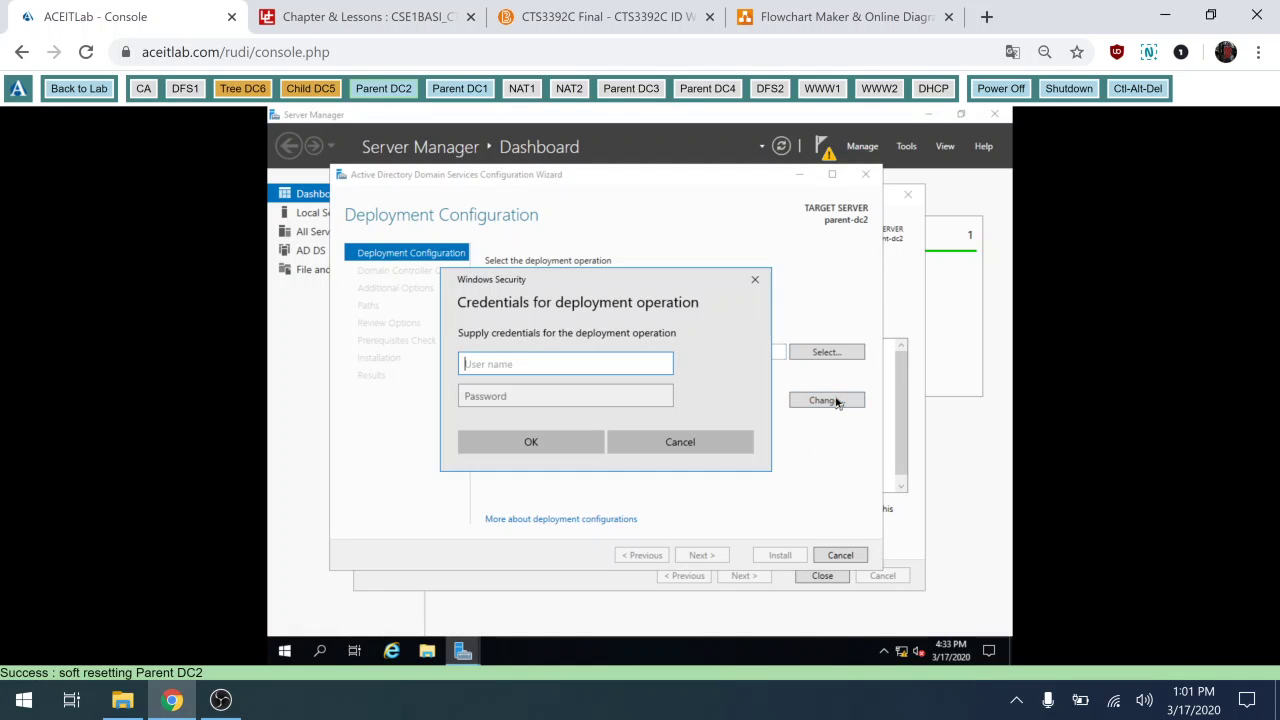
pyautogui.write('contoso\\administrator')
pyautogui.press('Tab')
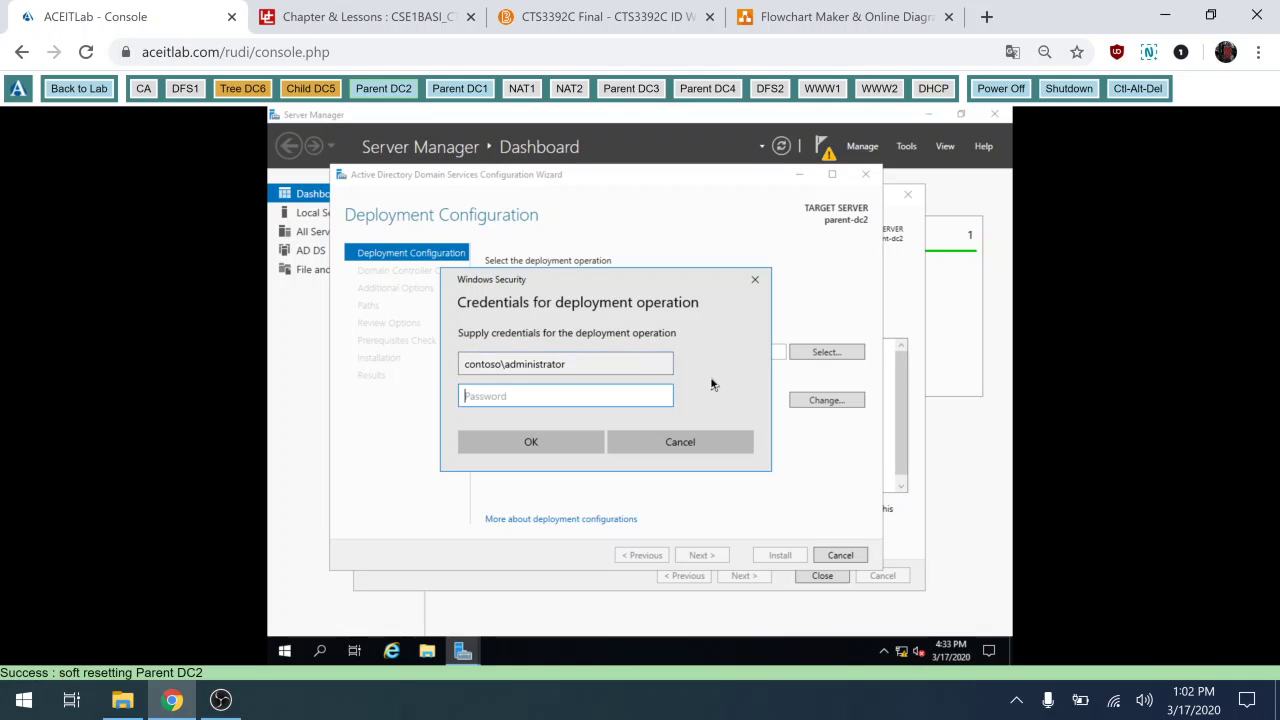
pyautogui.write('••••••••')
pyautogui.click(660, 403)
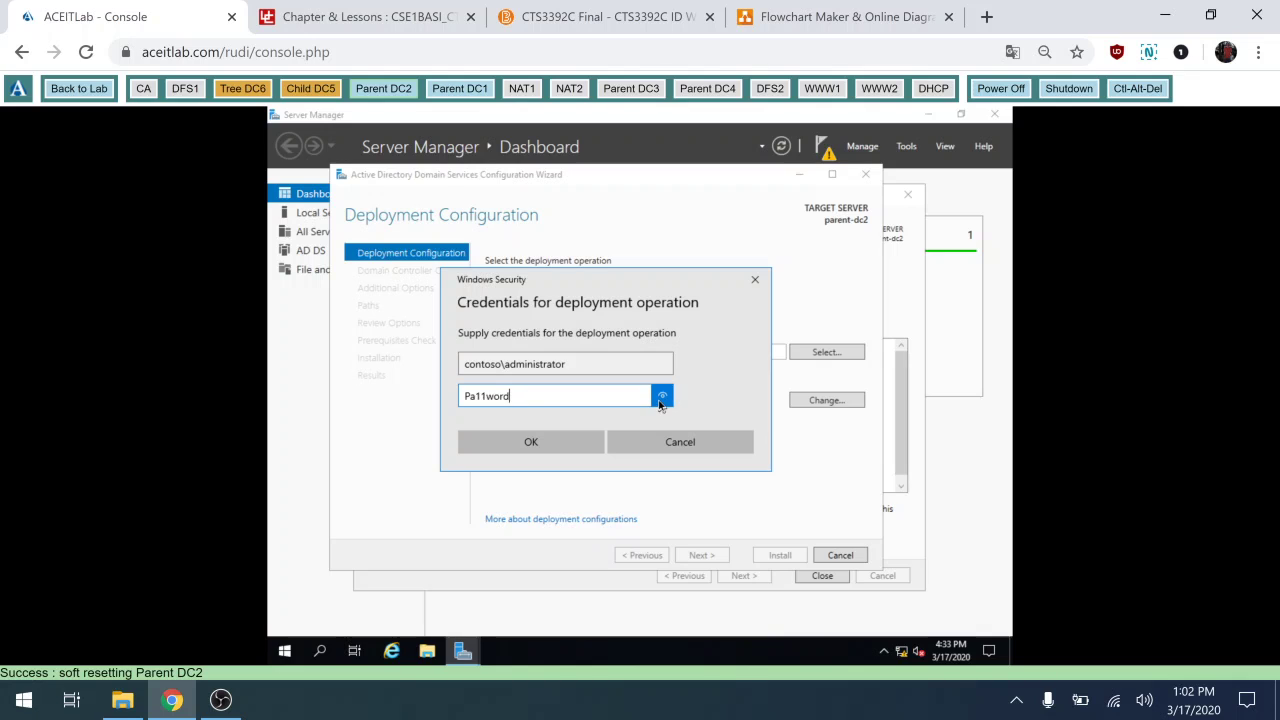
pyautogui.click(548, 449)
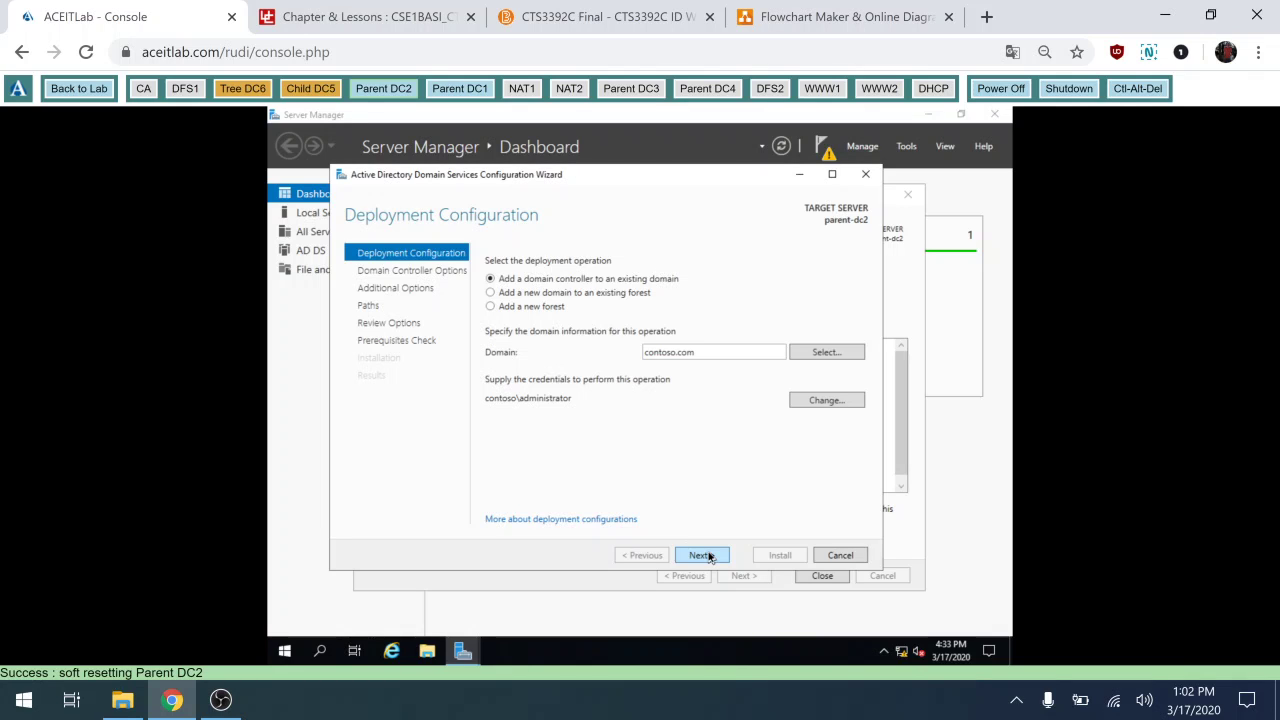
pyautogui.click(704, 555)
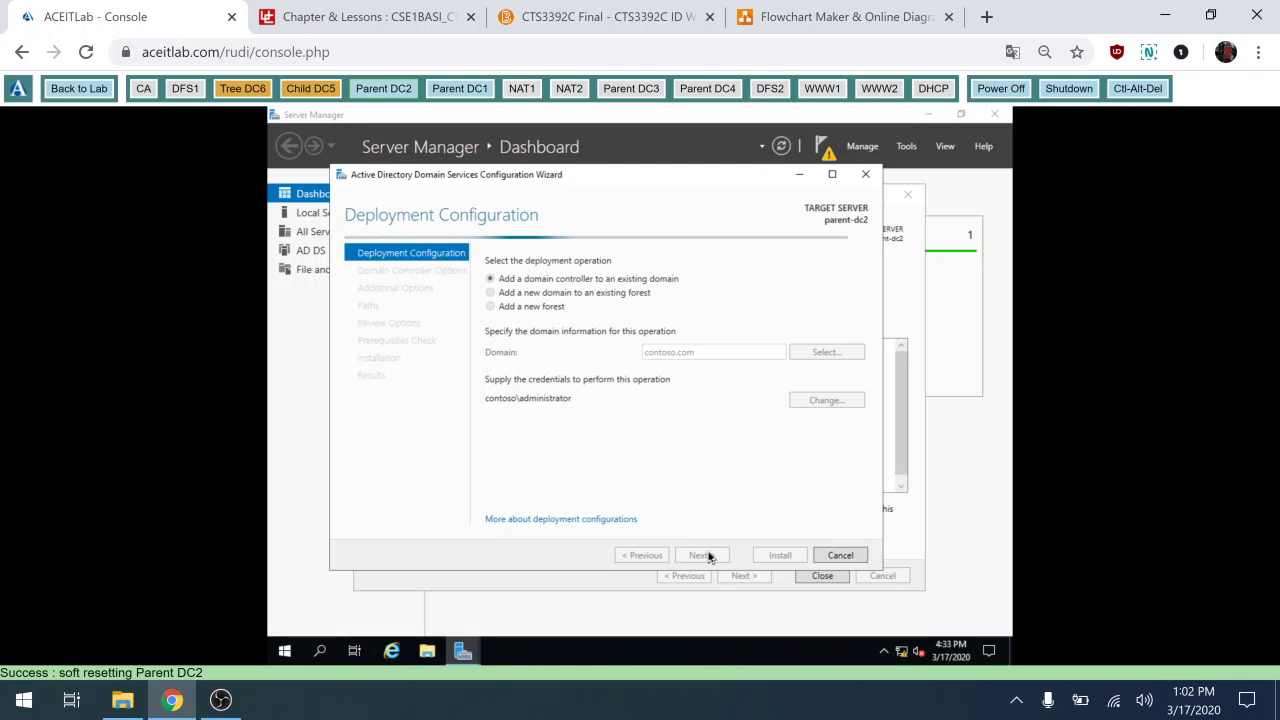
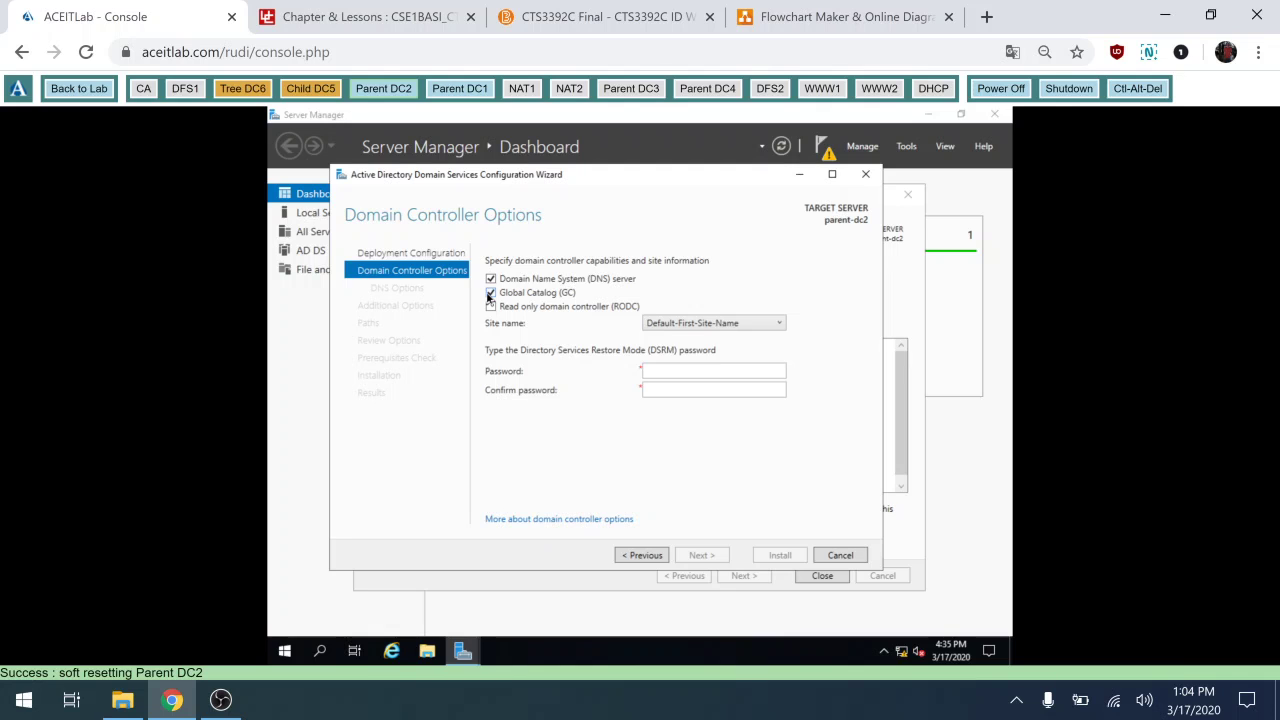
# Switch to the Flowchart Maker tab to view the West/East sites network diagram.
pyautogui.click(840, 16)
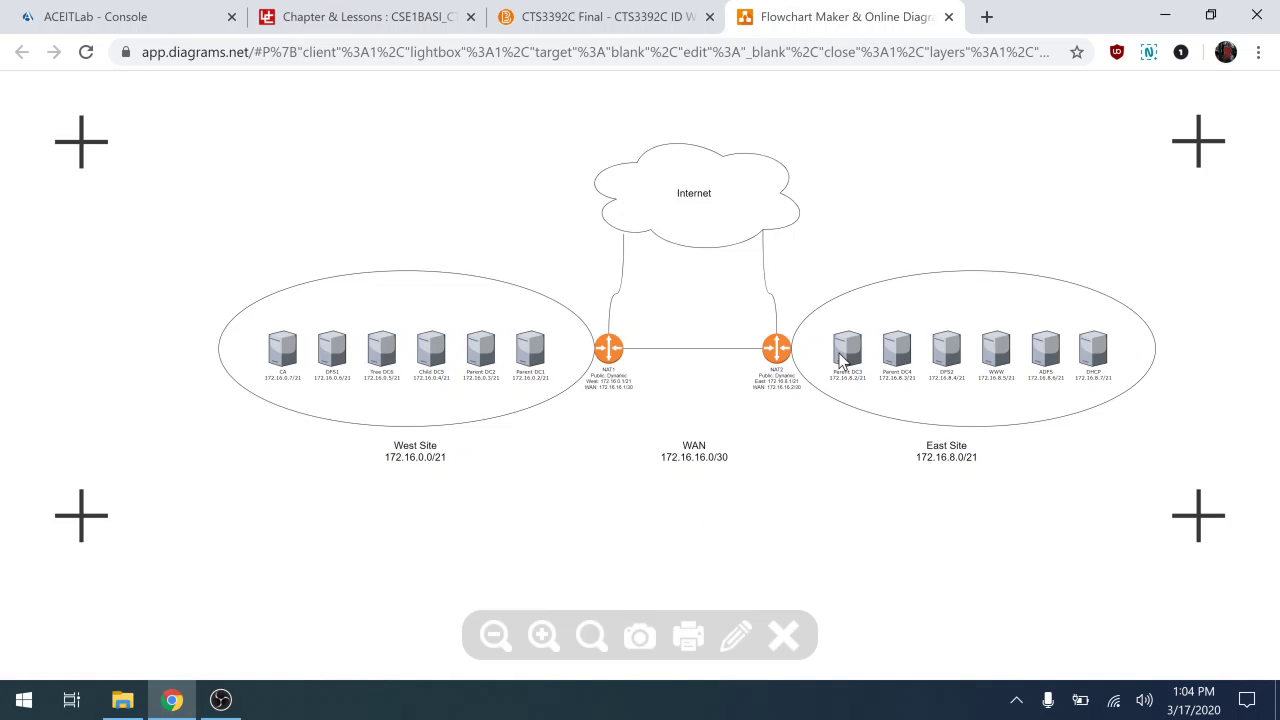
# Return to the ACEITLab console showing parent-dc2's Domain Controller Options page.
pyautogui.click(200, 12)
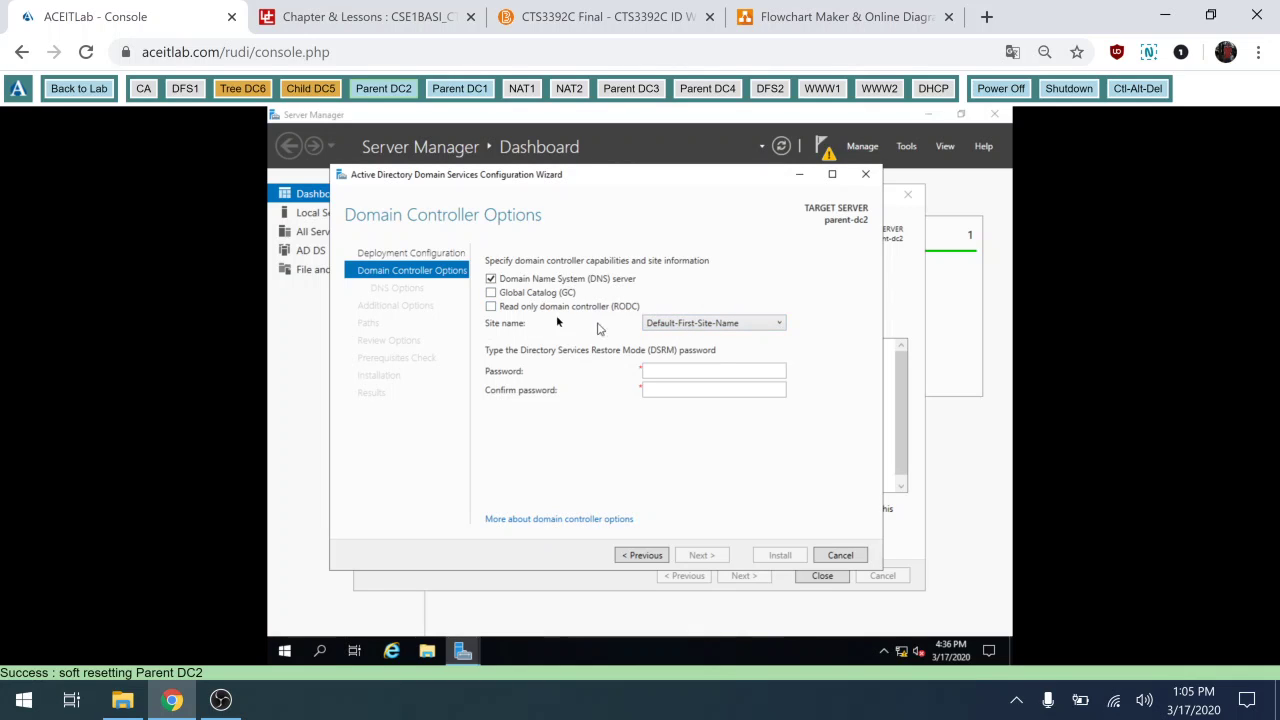
# Enter and confirm the Directory Services Restore Mode password, then advance to DNS Options.
pyautogui.click(686, 373)
pyautogui.write('Passw0rd')
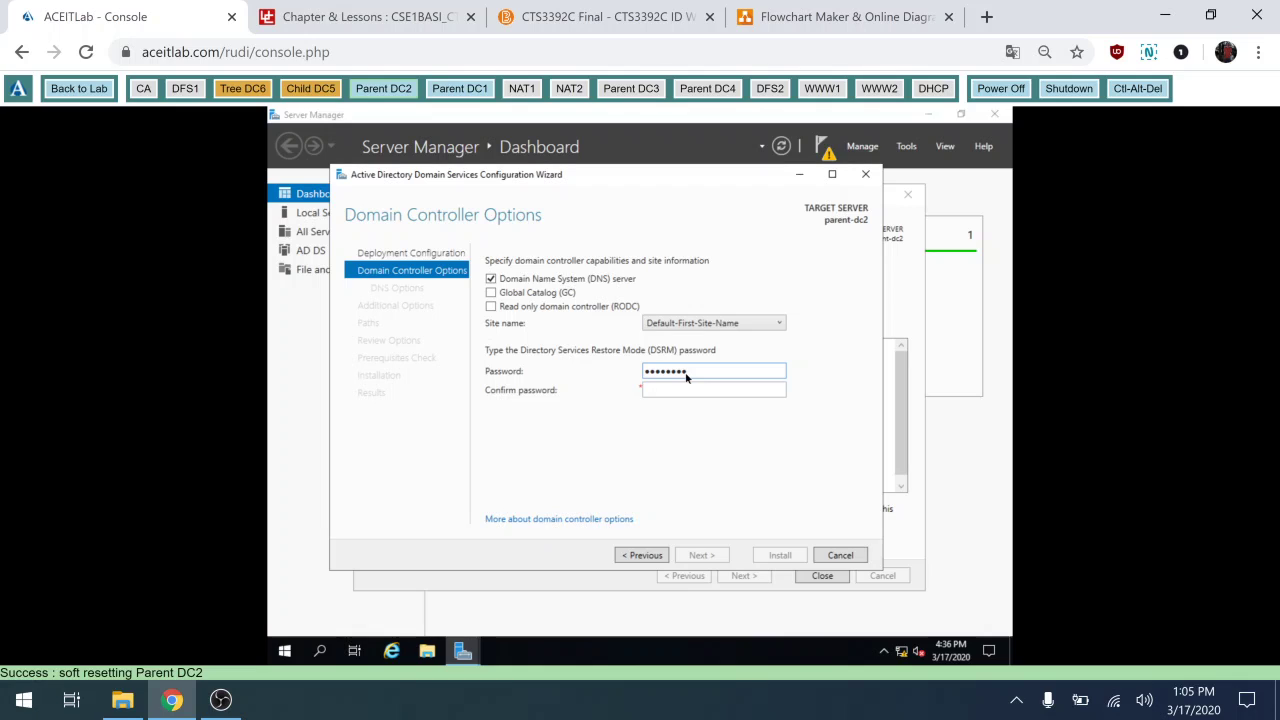
pyautogui.press('Tab')
pyautogui.write('Passw0rd')
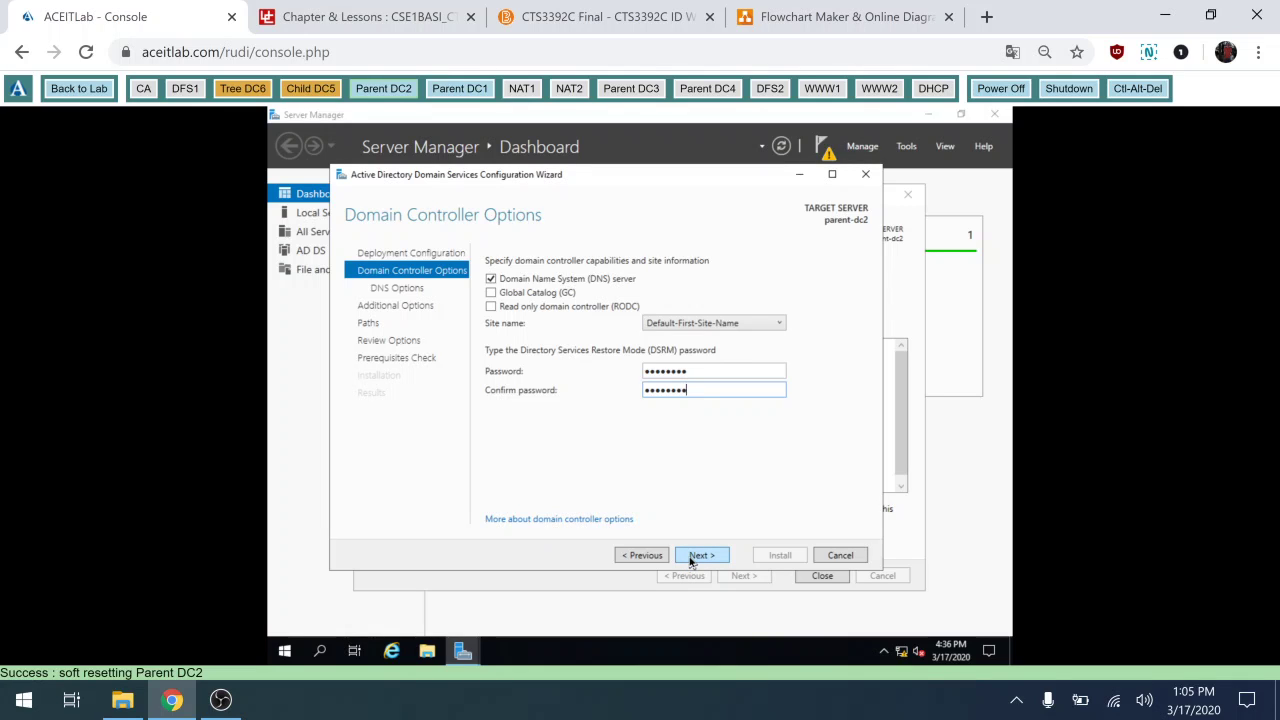
pyautogui.click(700, 555)
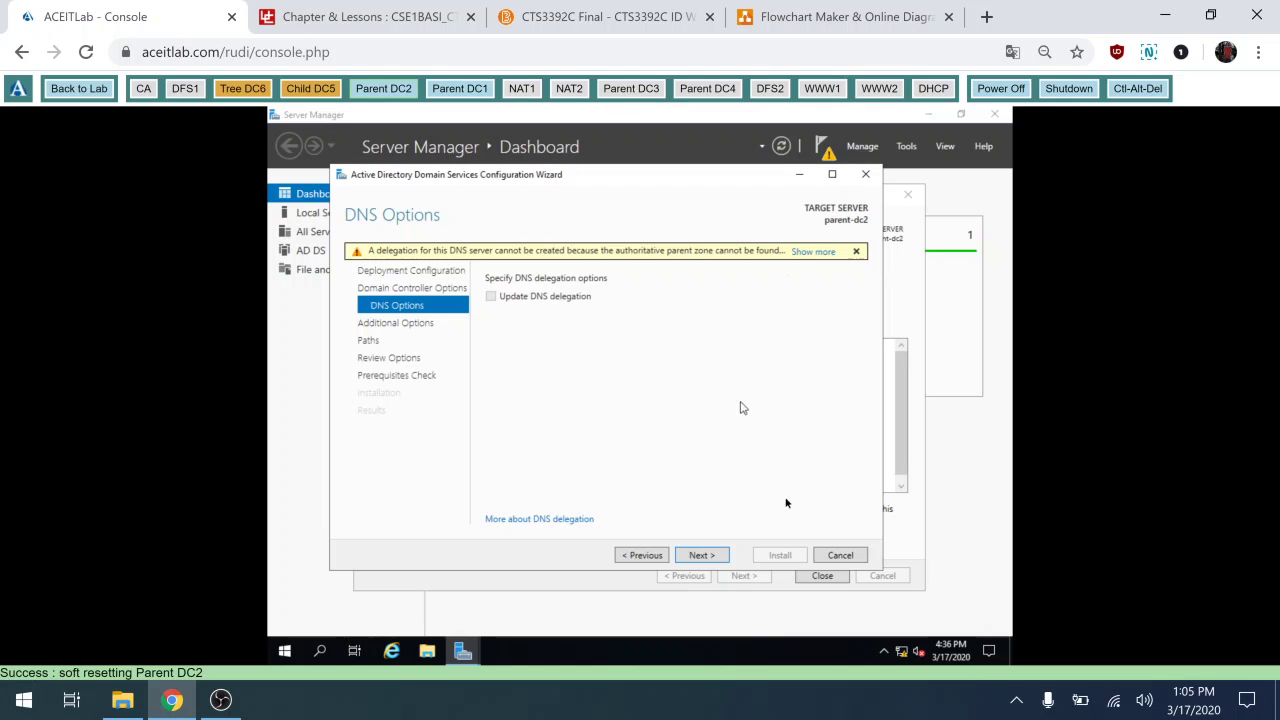
# Accept the DNS Options and Additional Options defaults to reach the Paths page.
pyautogui.click(697, 557)
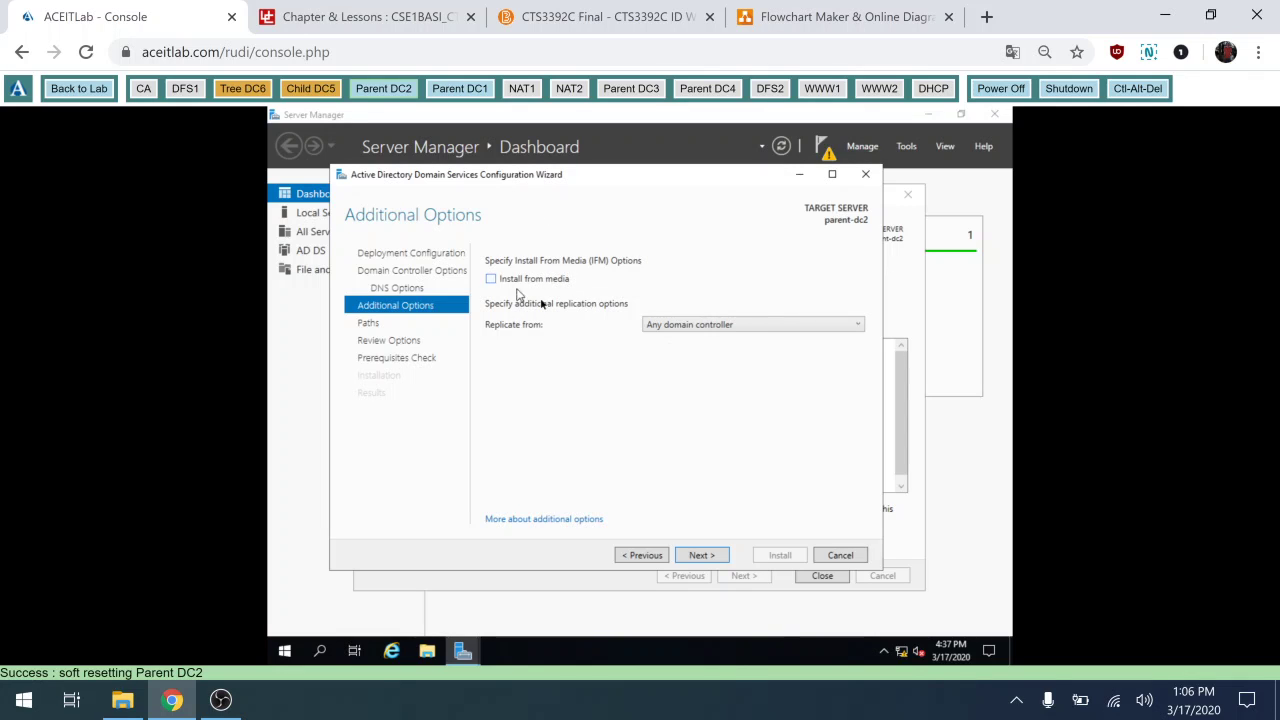
pyautogui.click(697, 557)
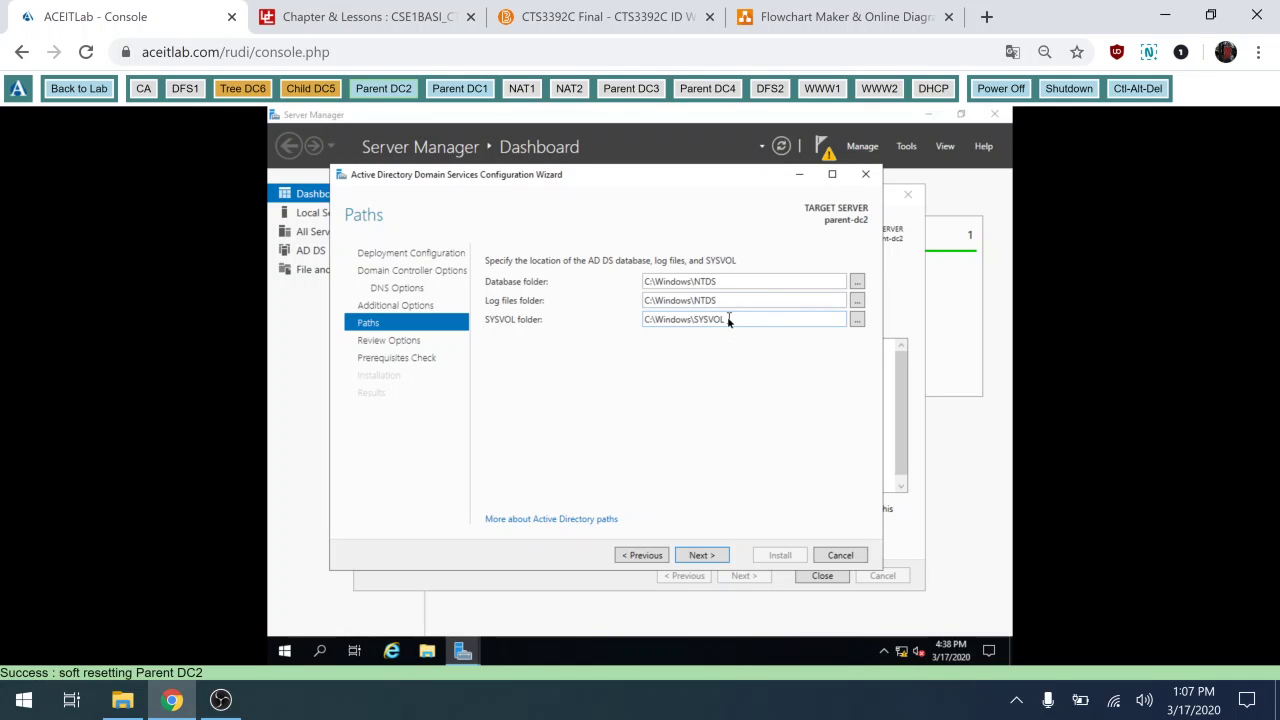
# Review the selections, pass the prerequisites check and install AD DS on parent-dc2.
pyautogui.click(701, 555)
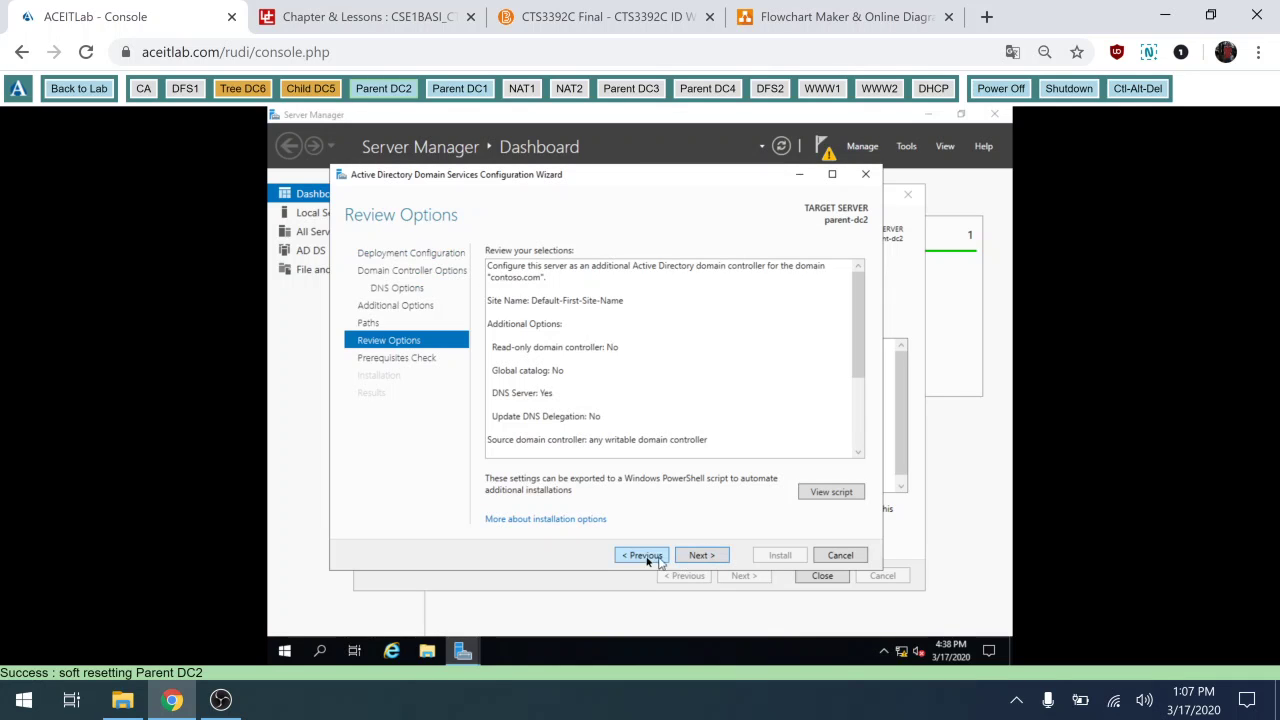
pyautogui.click(646, 557)
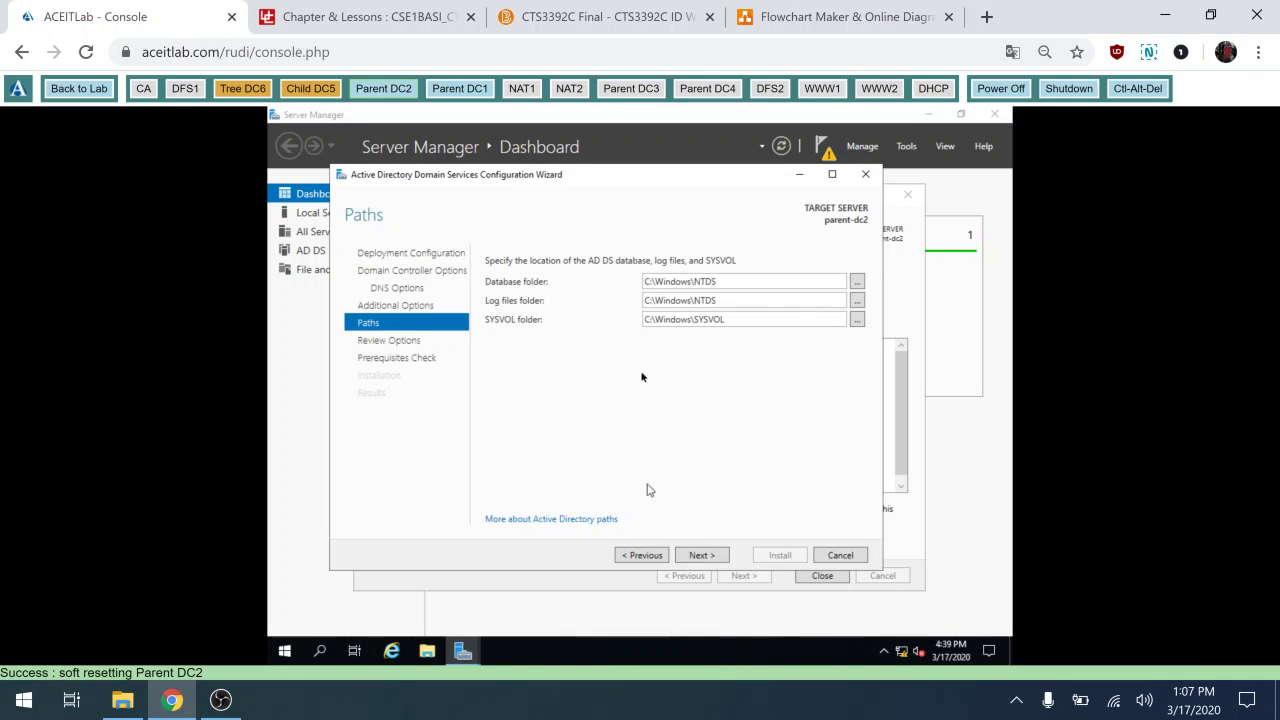
pyautogui.click(702, 557)
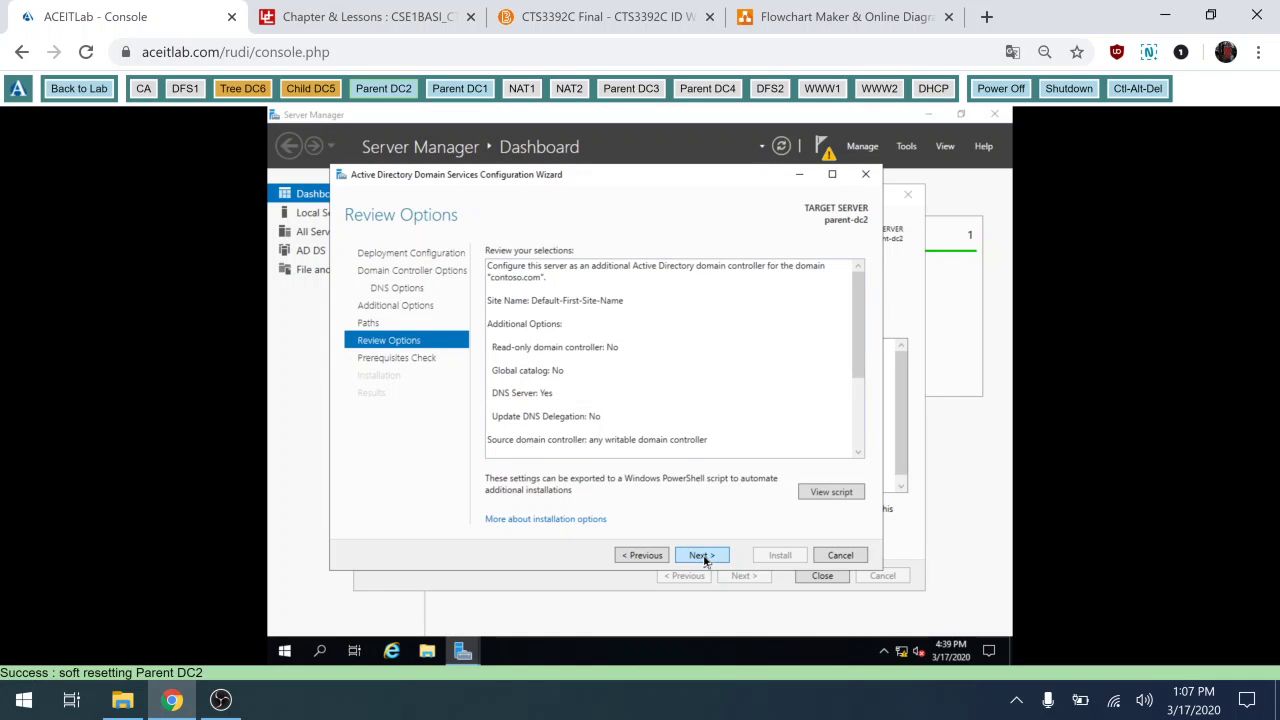
pyautogui.click(702, 556)
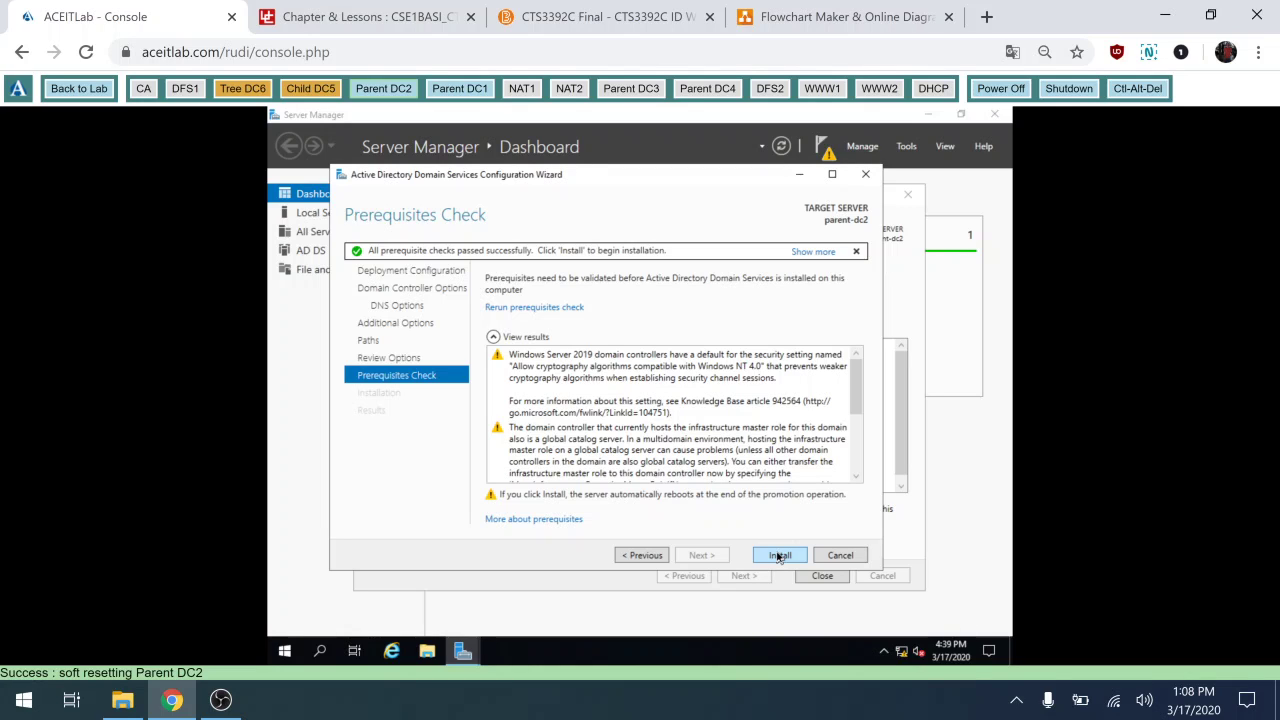
pyautogui.click(779, 555)
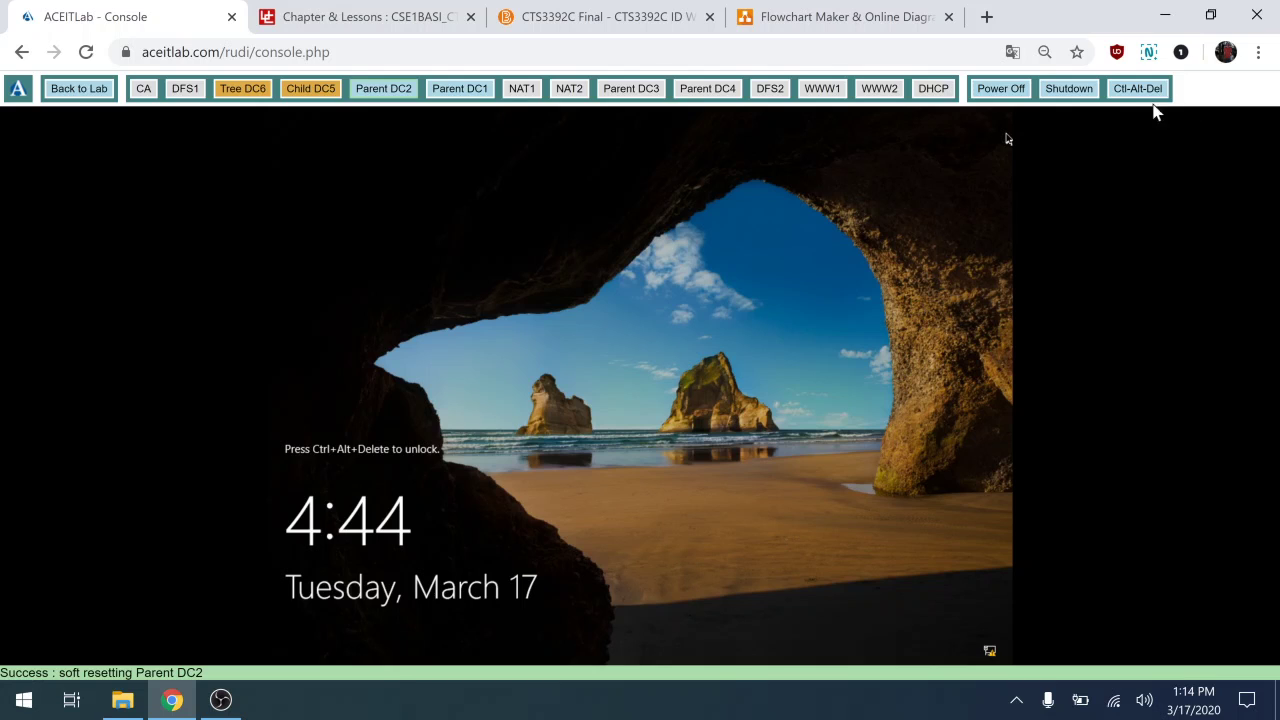
# Sign in to the restarted Parent DC2 as administrator and open Server Manager's Tools menu.
pyautogui.click(1135, 90)
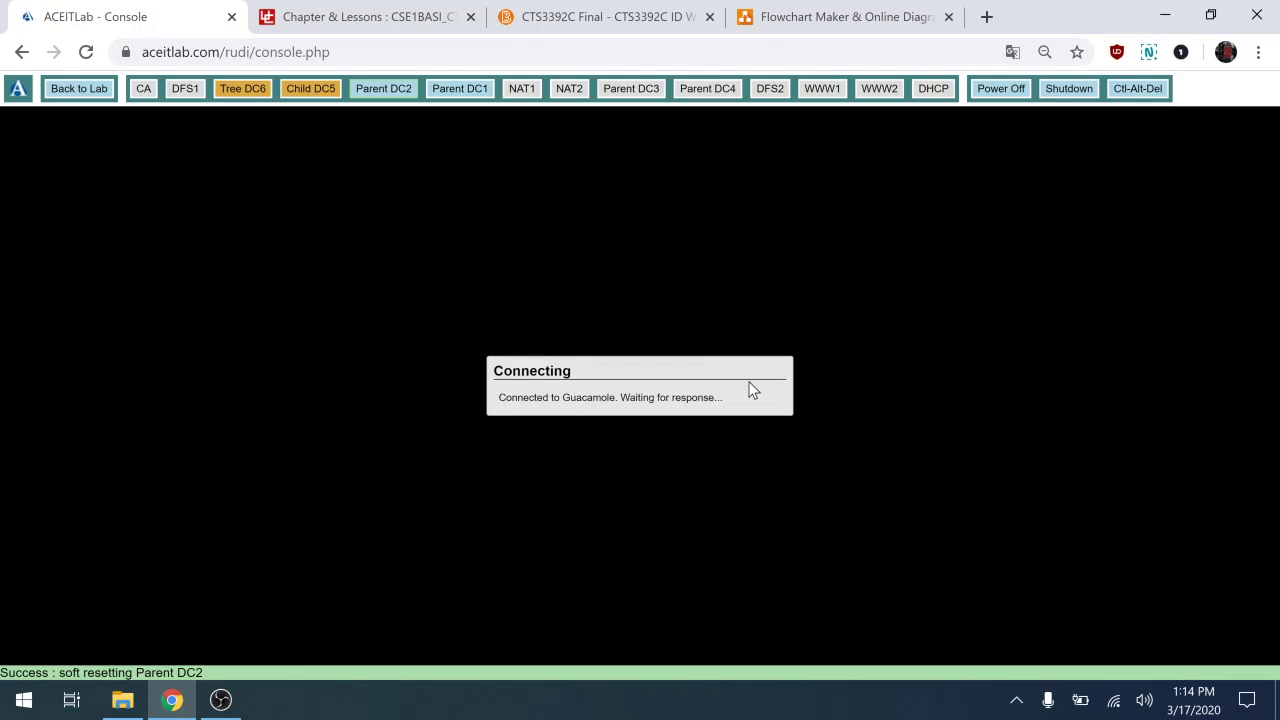
pyautogui.click(1007, 140)
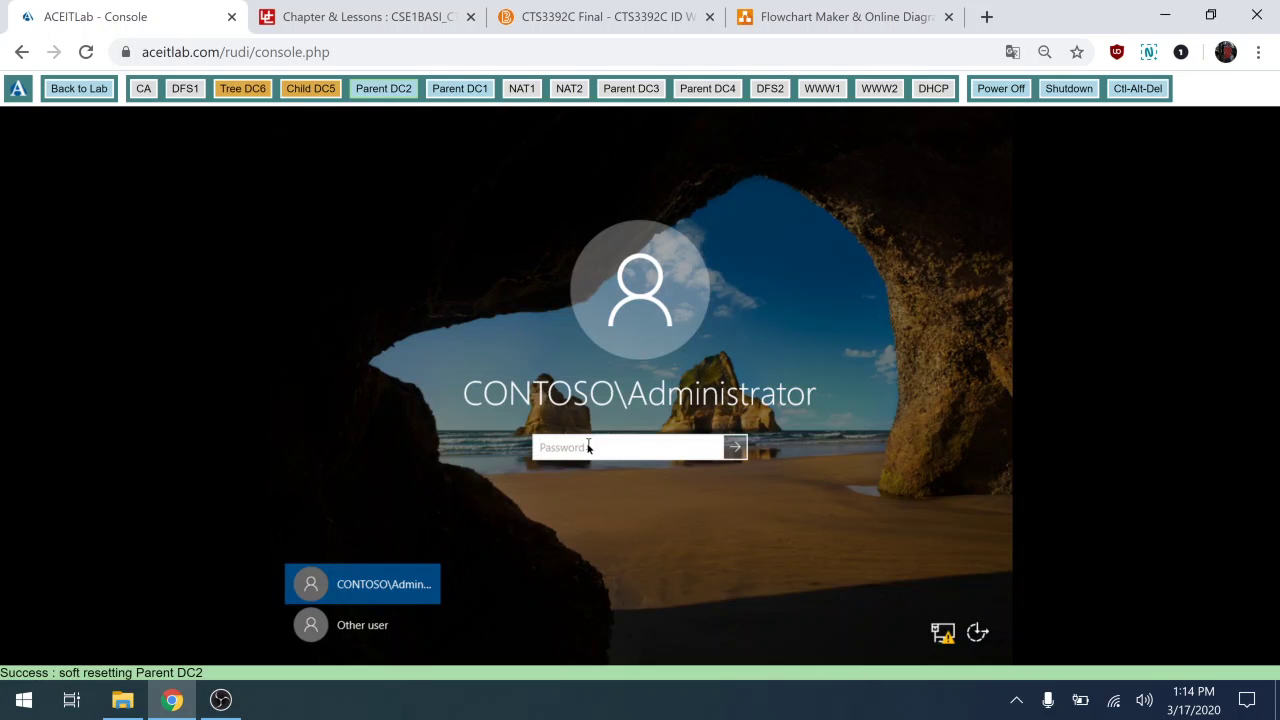
pyautogui.write('Pa$$w')
pyautogui.press('Return')
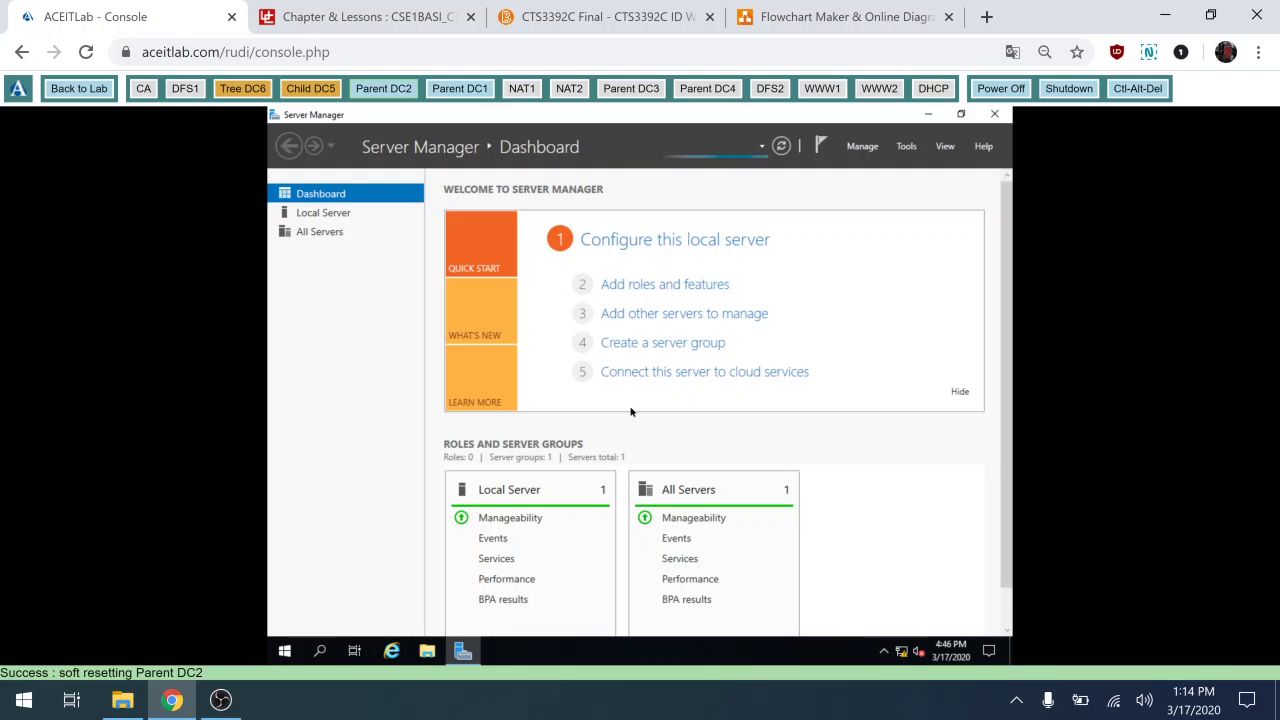
pyautogui.click(959, 393)
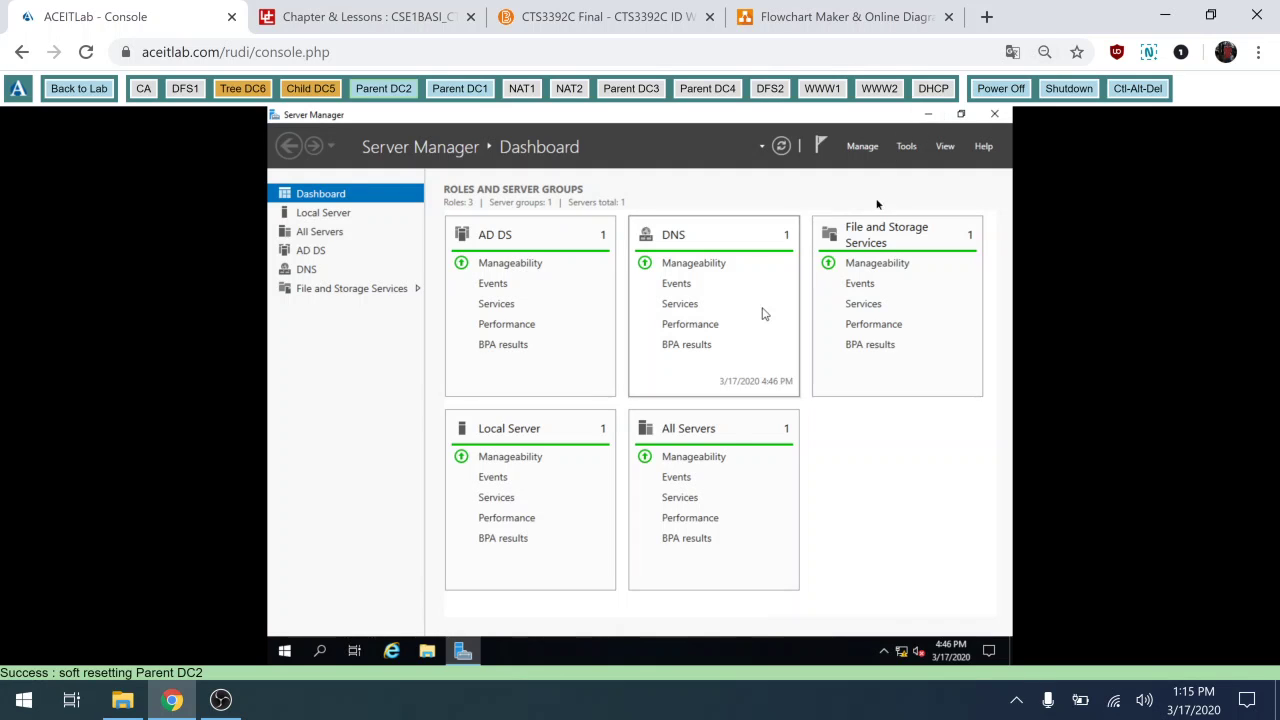
pyautogui.click(907, 148)
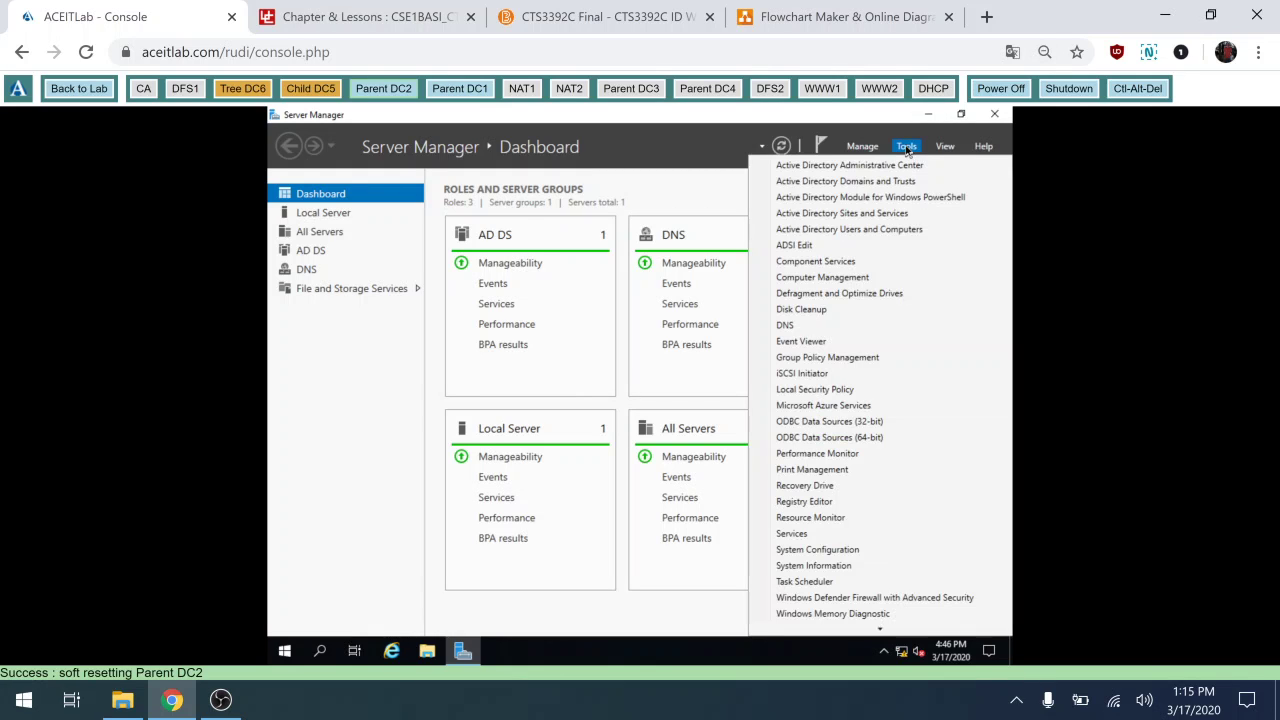
# Open Active Directory Users and Computers maximized, widen the tree, and expand contoso.com.
pyautogui.click(848, 233)
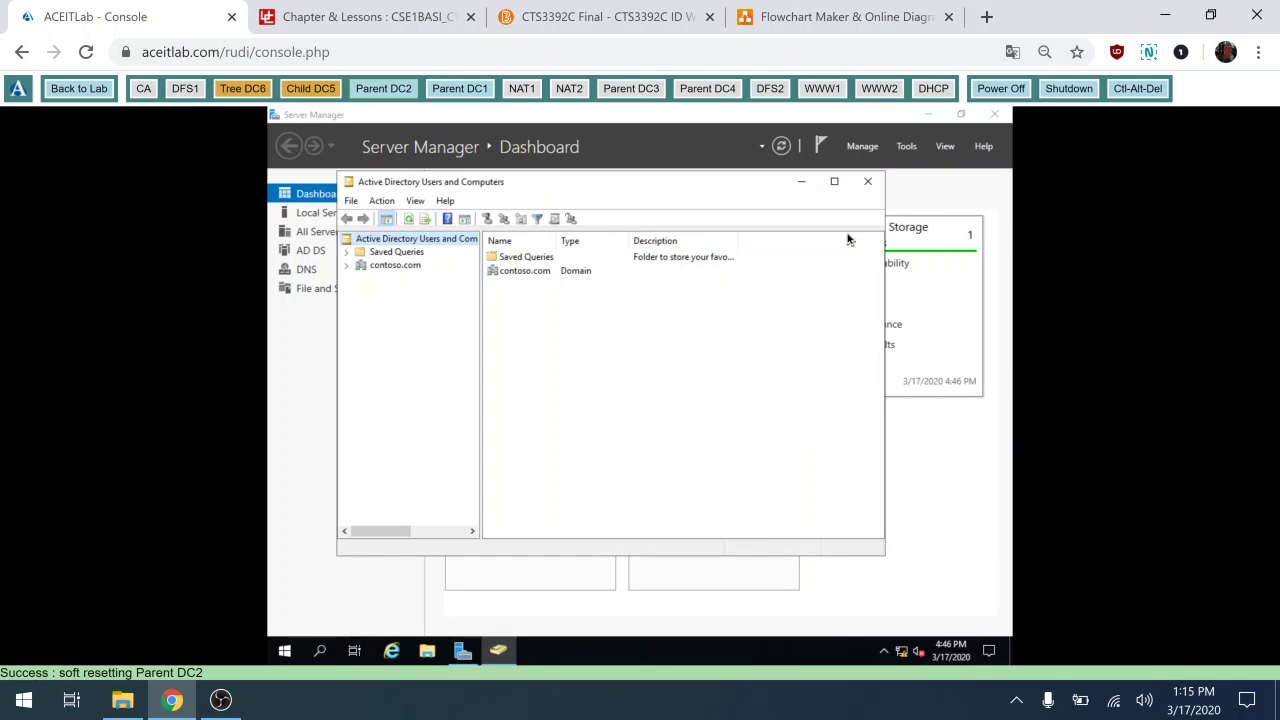
pyautogui.click(834, 182)
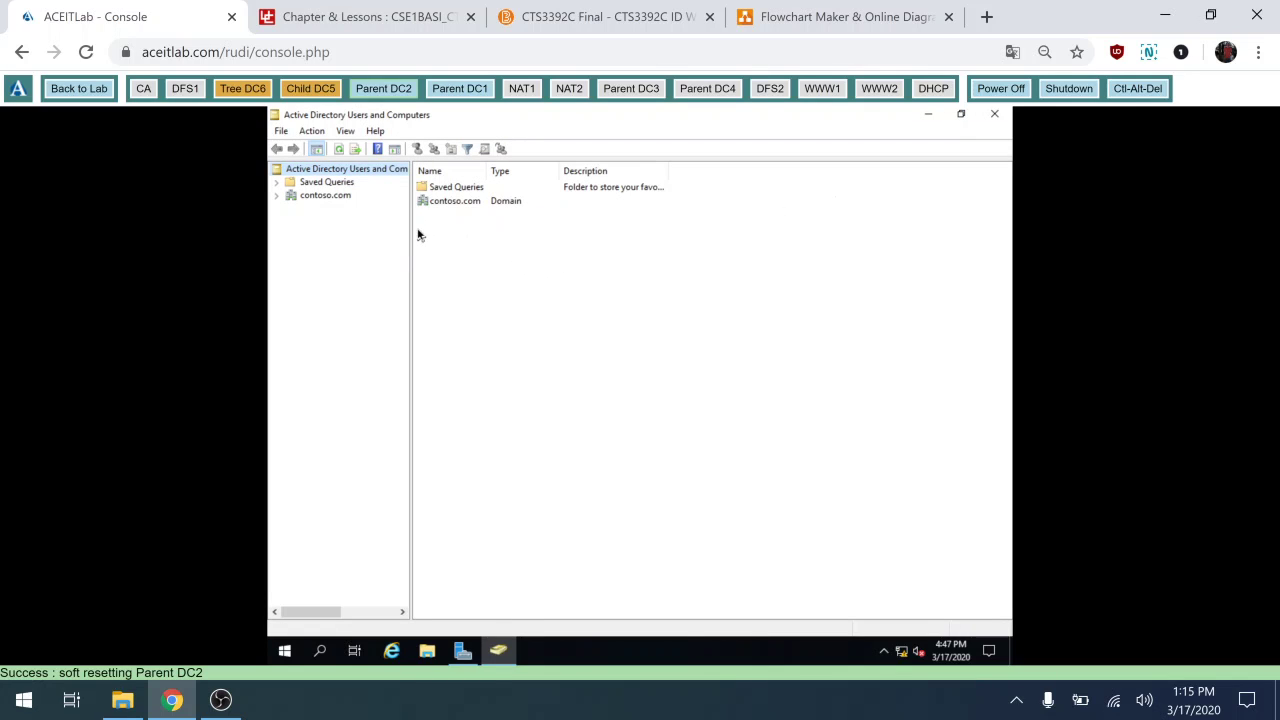
pyautogui.moveTo(409, 226); pyautogui.dragTo(508, 223)
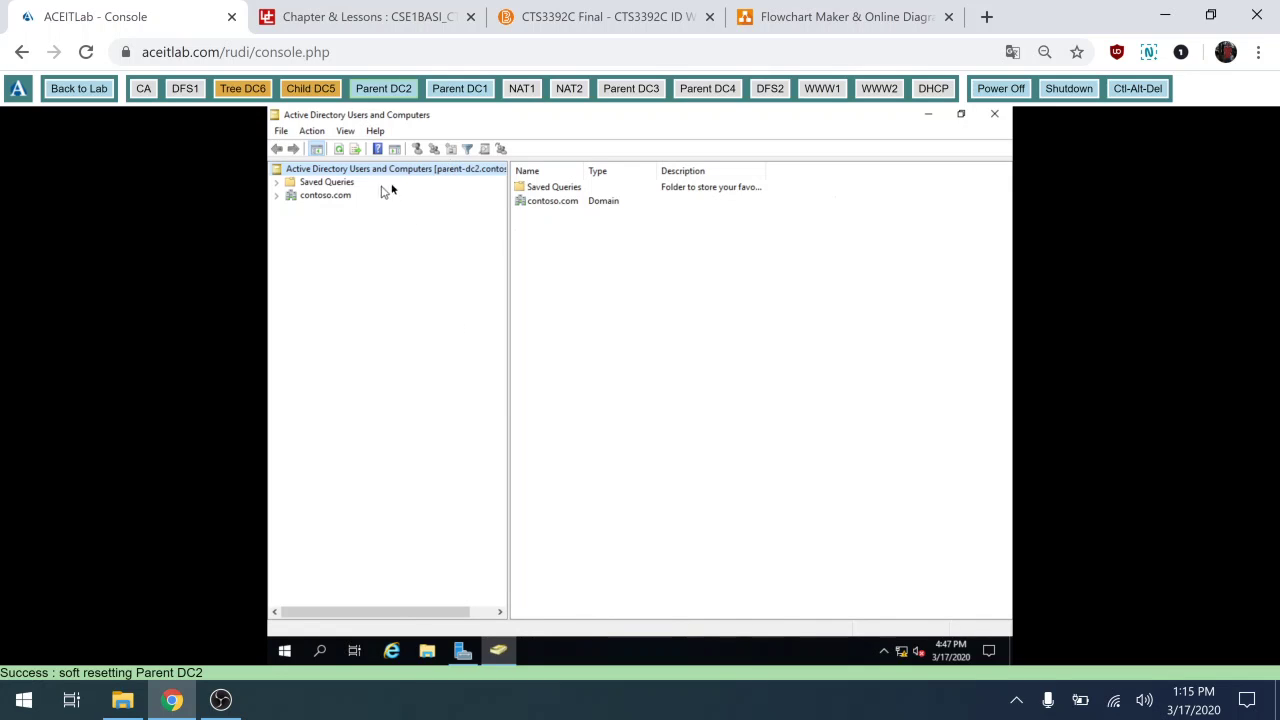
pyautogui.click(480, 172)
pyautogui.click(276, 197)
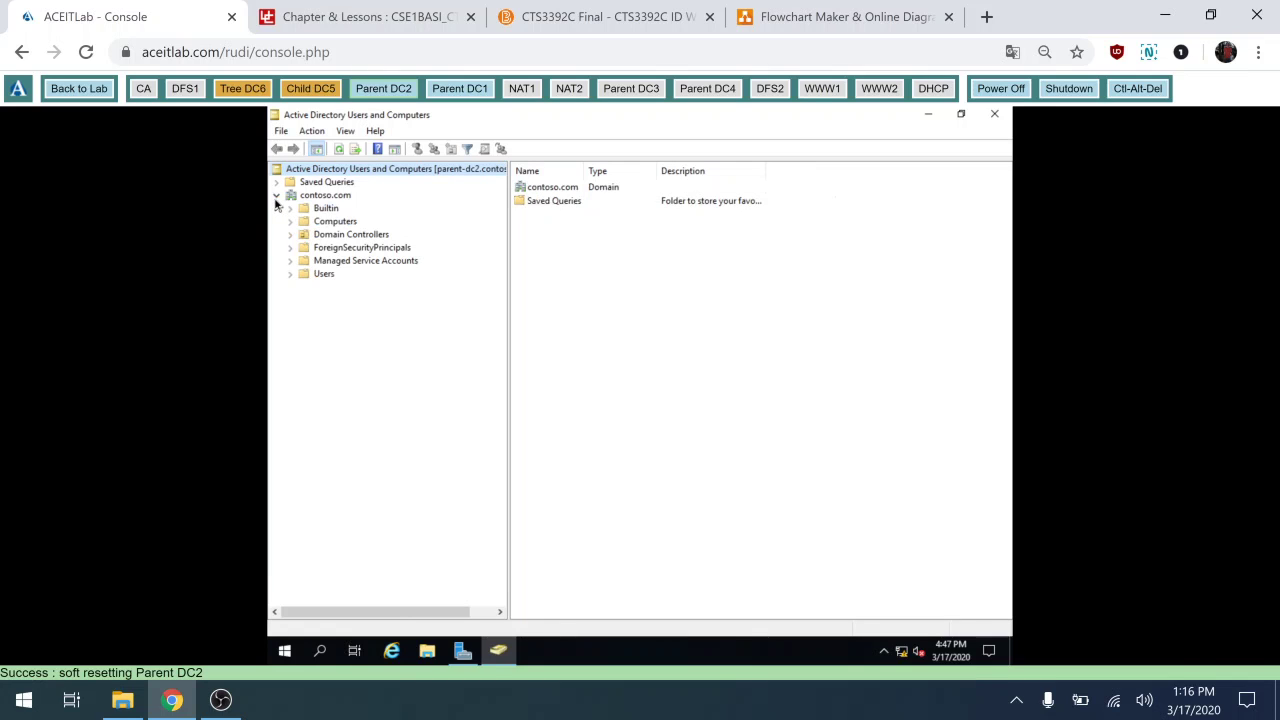
# Browse Users and Domain Controllers, confirming PARENT-DC1 and PARENT-DC2 are both listed.
pyautogui.click(321, 275)
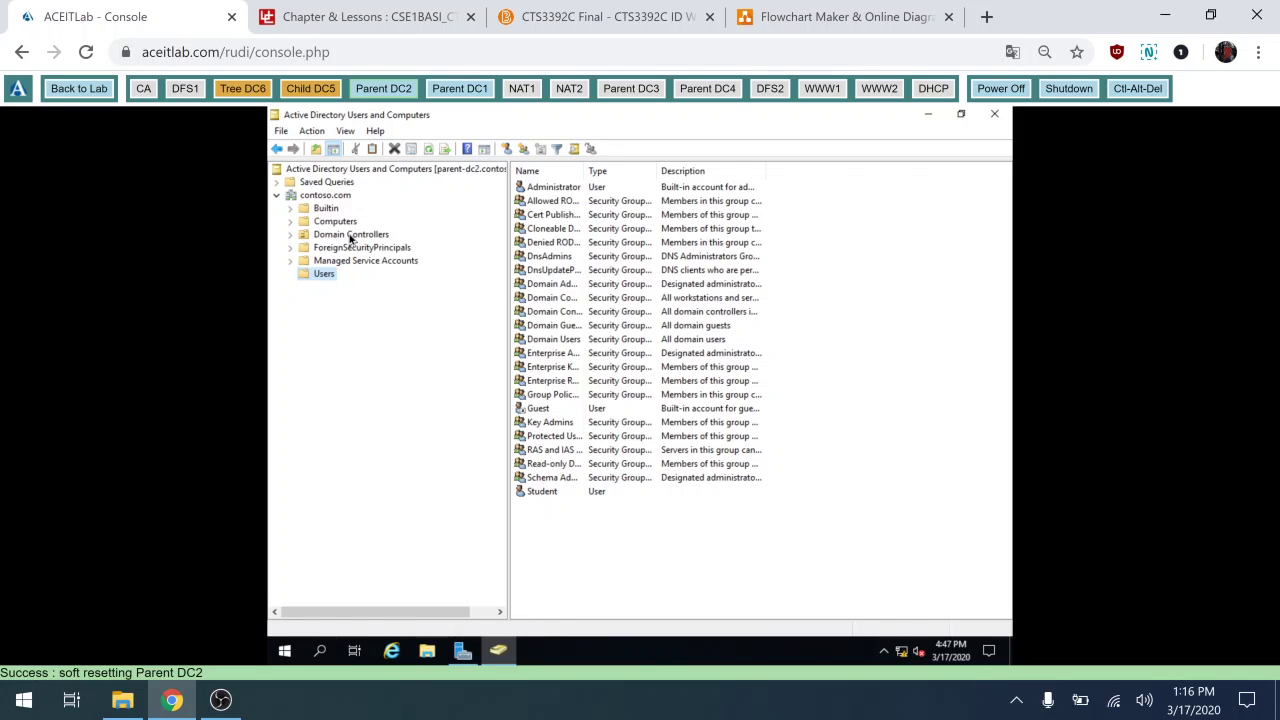
pyautogui.click(350, 236)
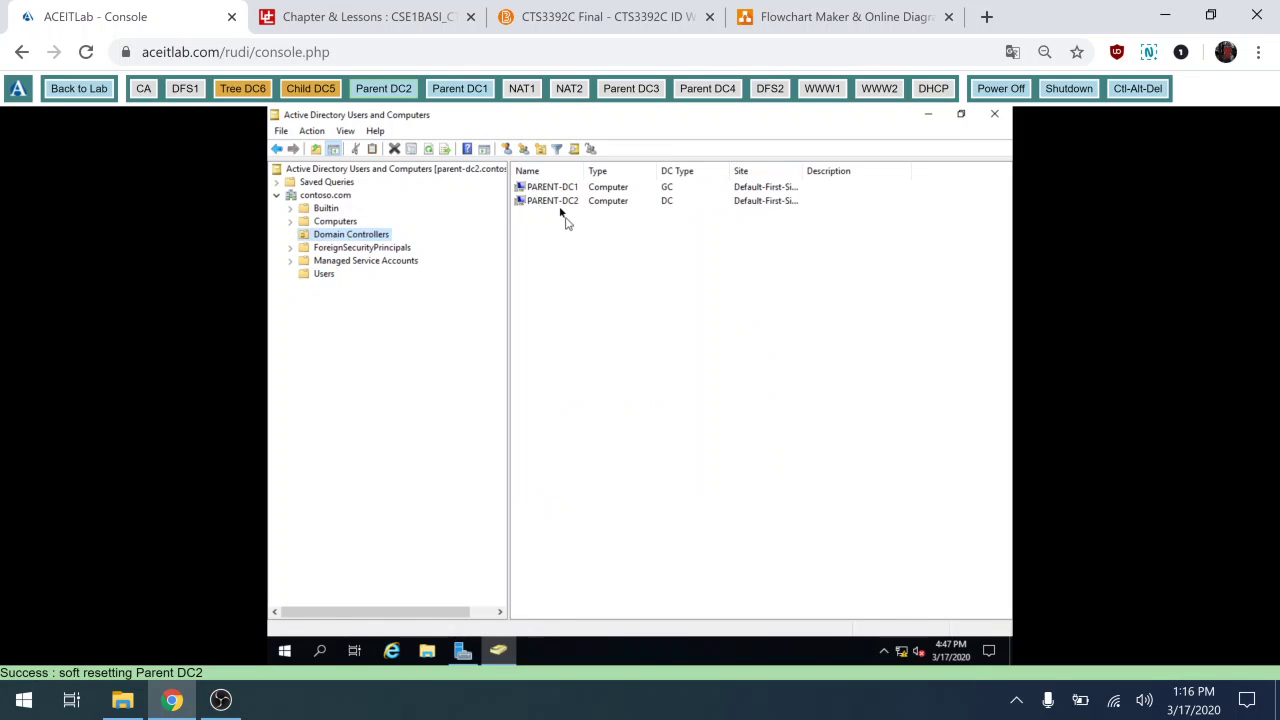
pyautogui.click(307, 275)
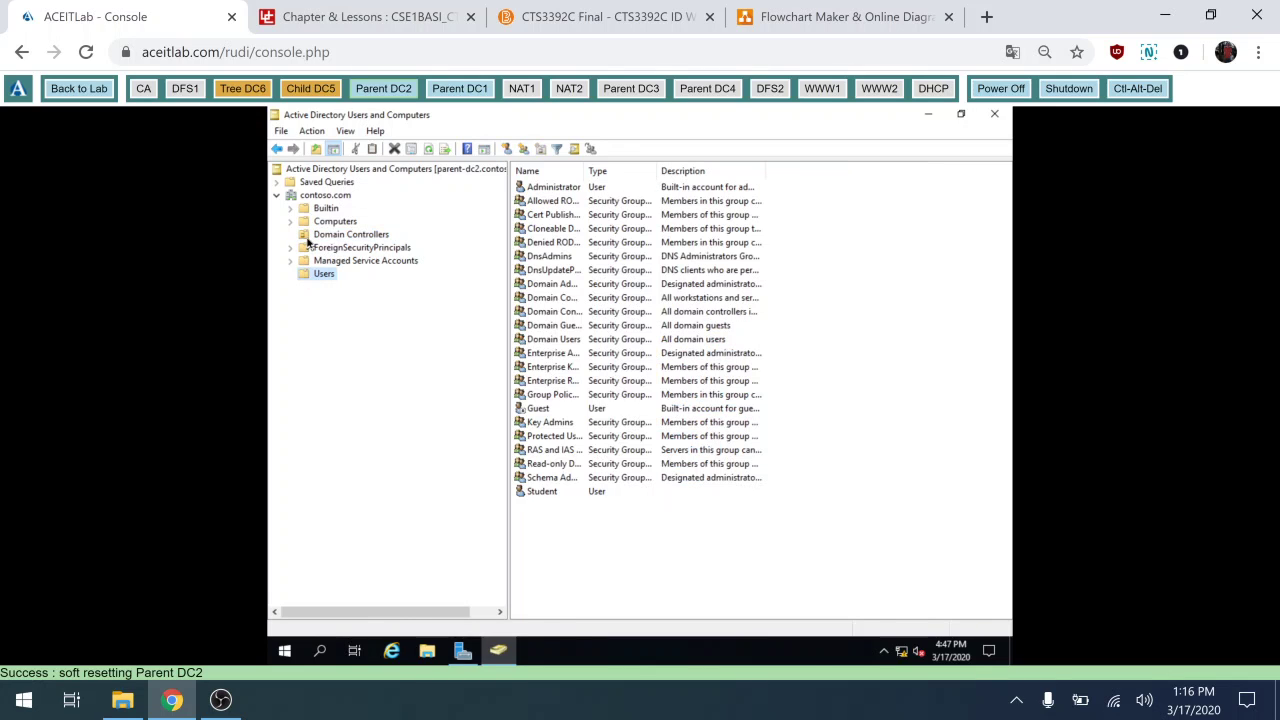
pyautogui.click(308, 238)
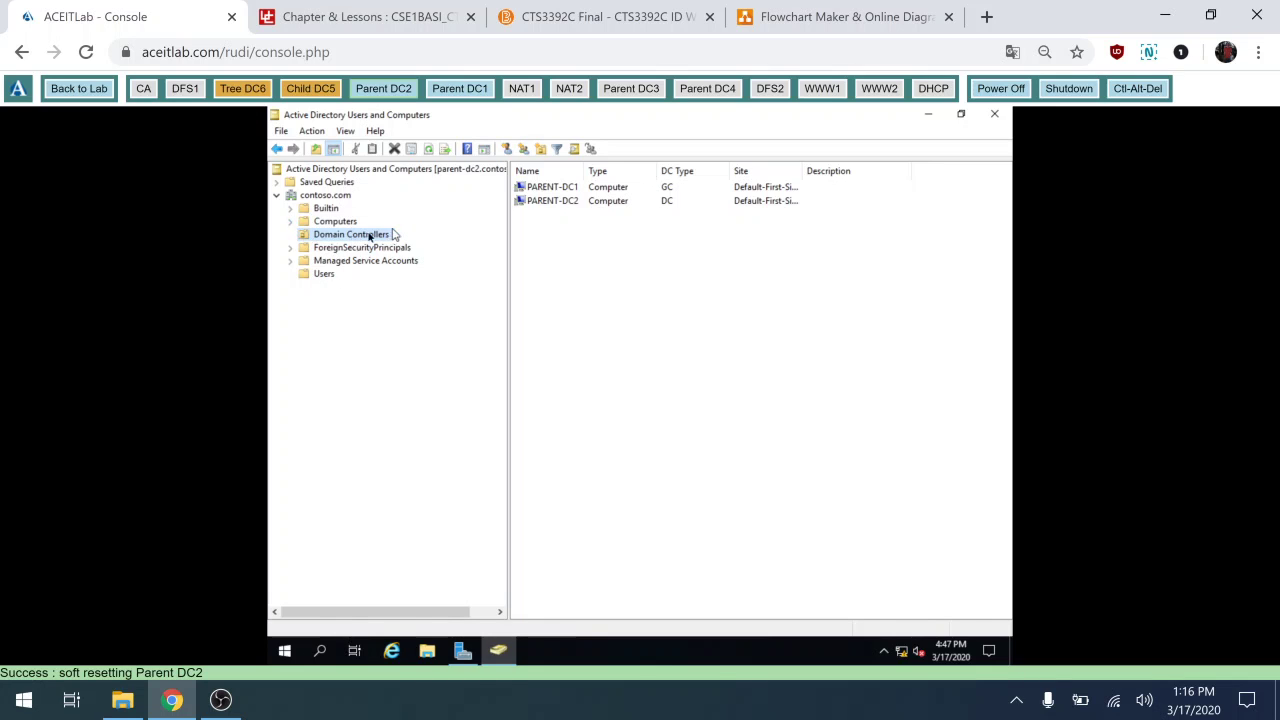
pyautogui.click(307, 278)
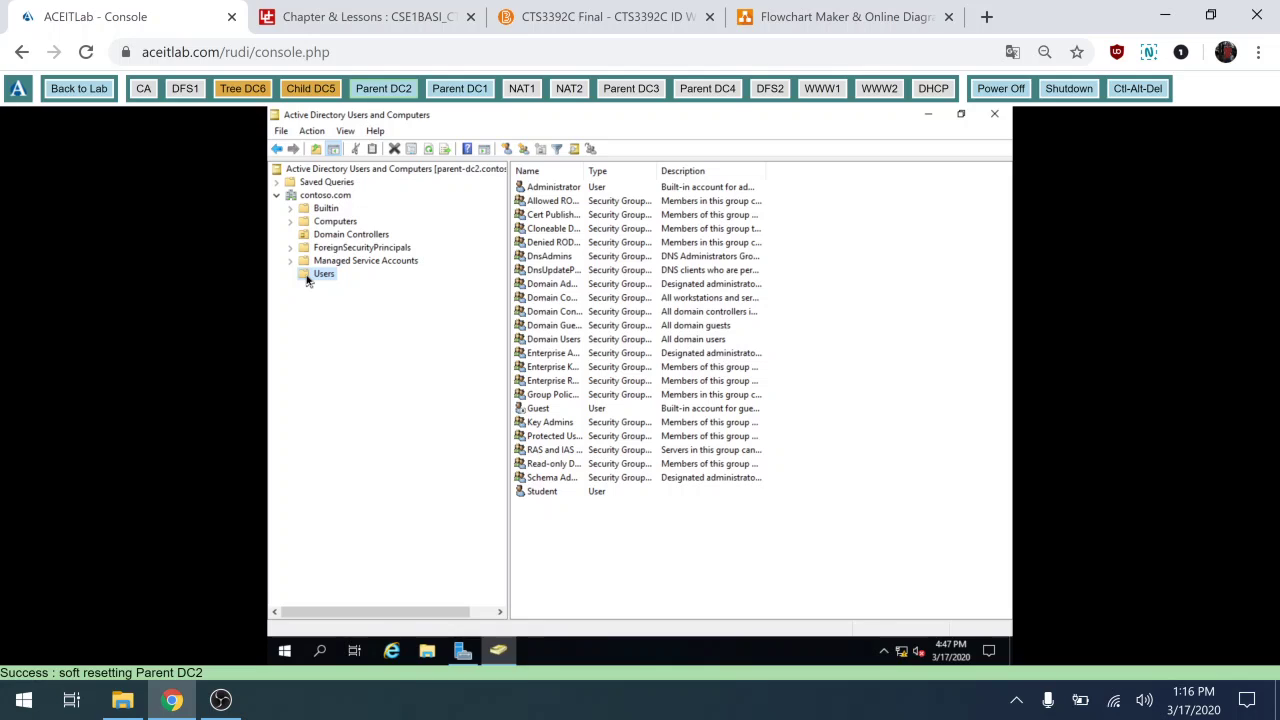
pyautogui.click(330, 238)
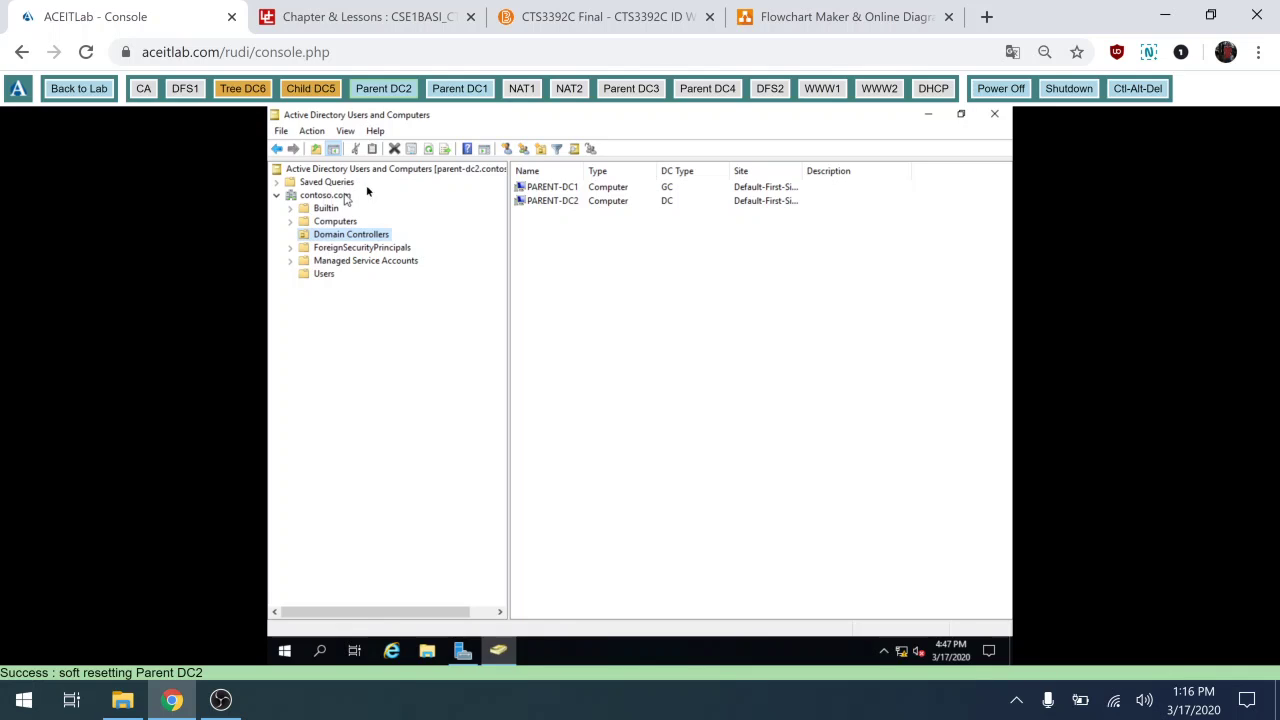
pyautogui.click(418, 176)
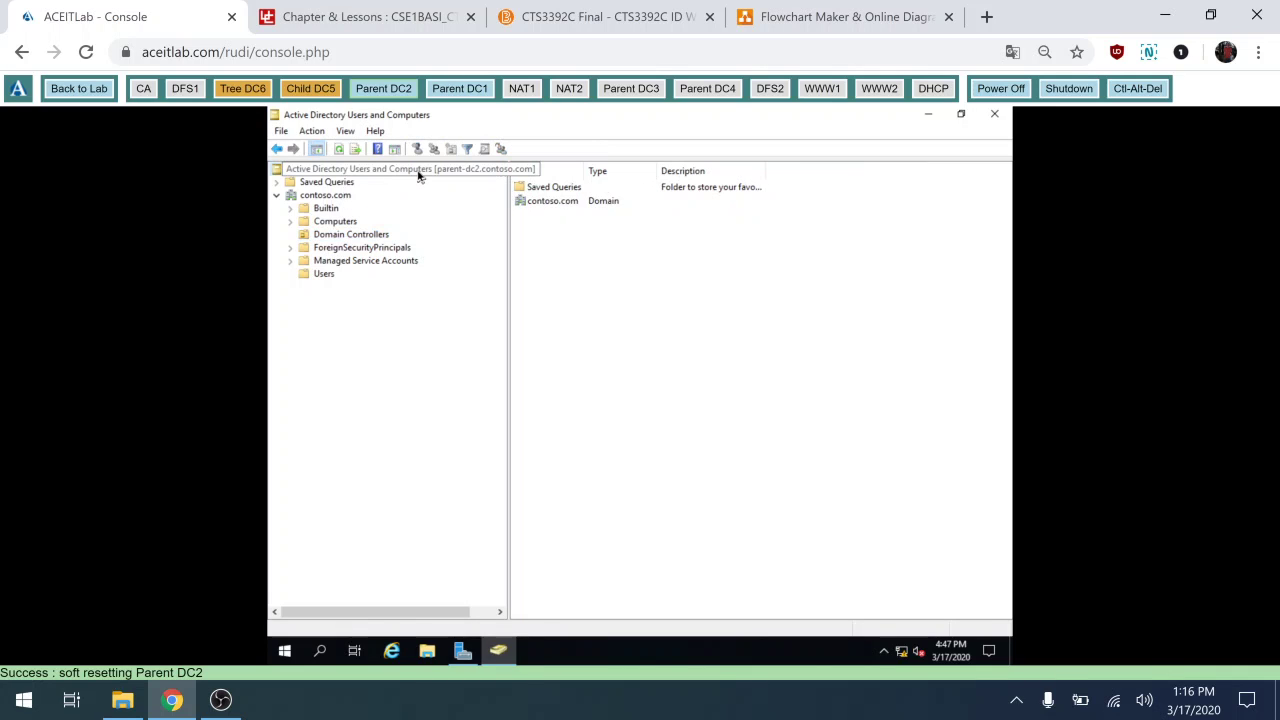
# Connect the console to parent-dc1.contoso.com and view the contoso.com Users container.
pyautogui.rightClick(418, 172)
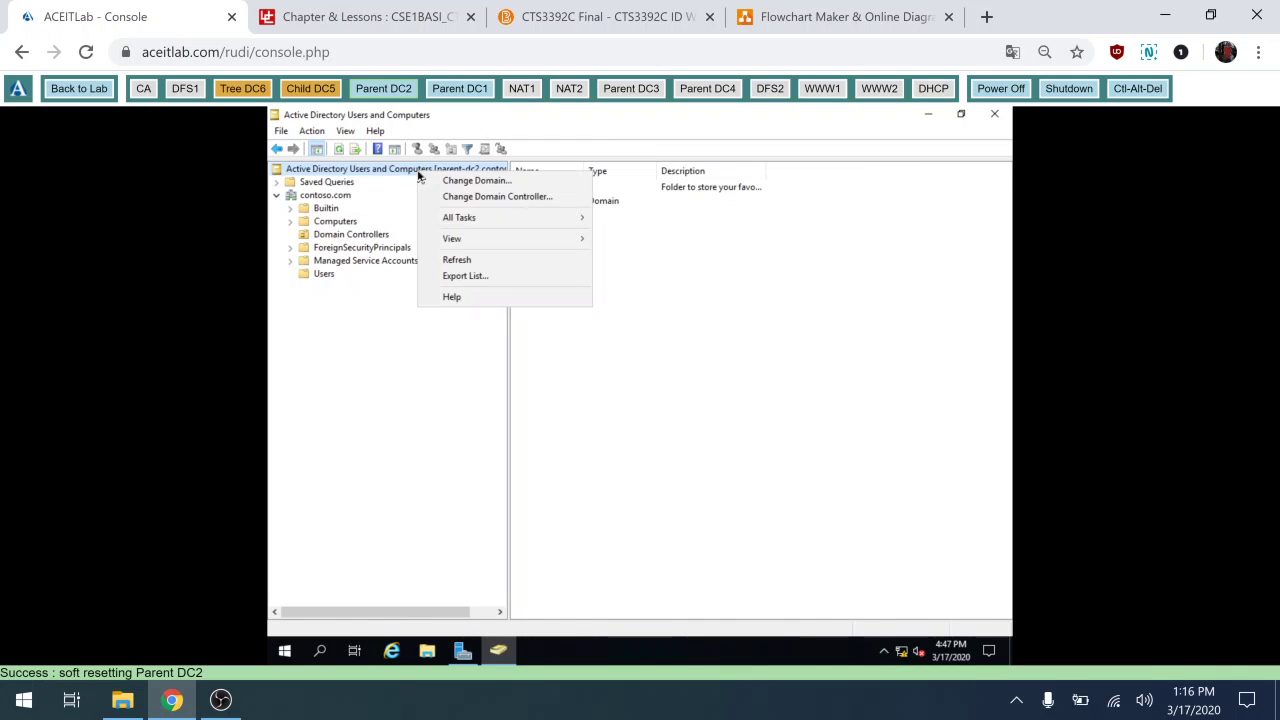
pyautogui.click(483, 198)
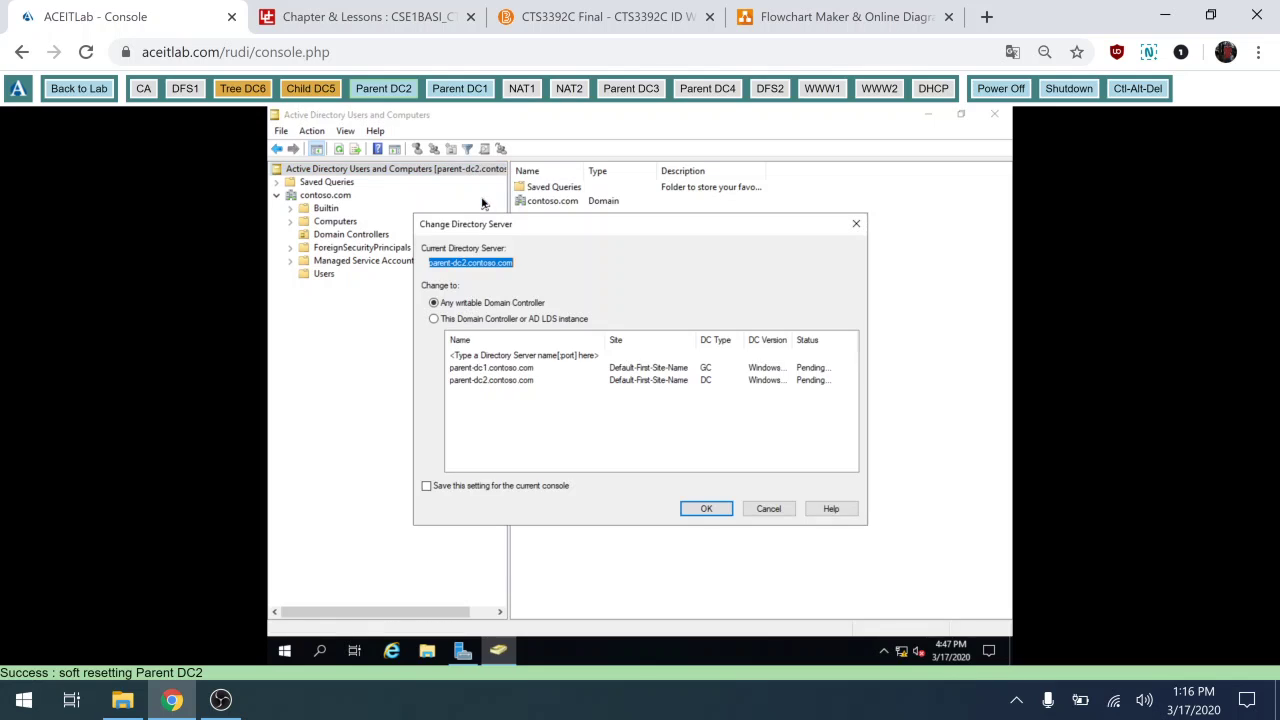
pyautogui.click(503, 369)
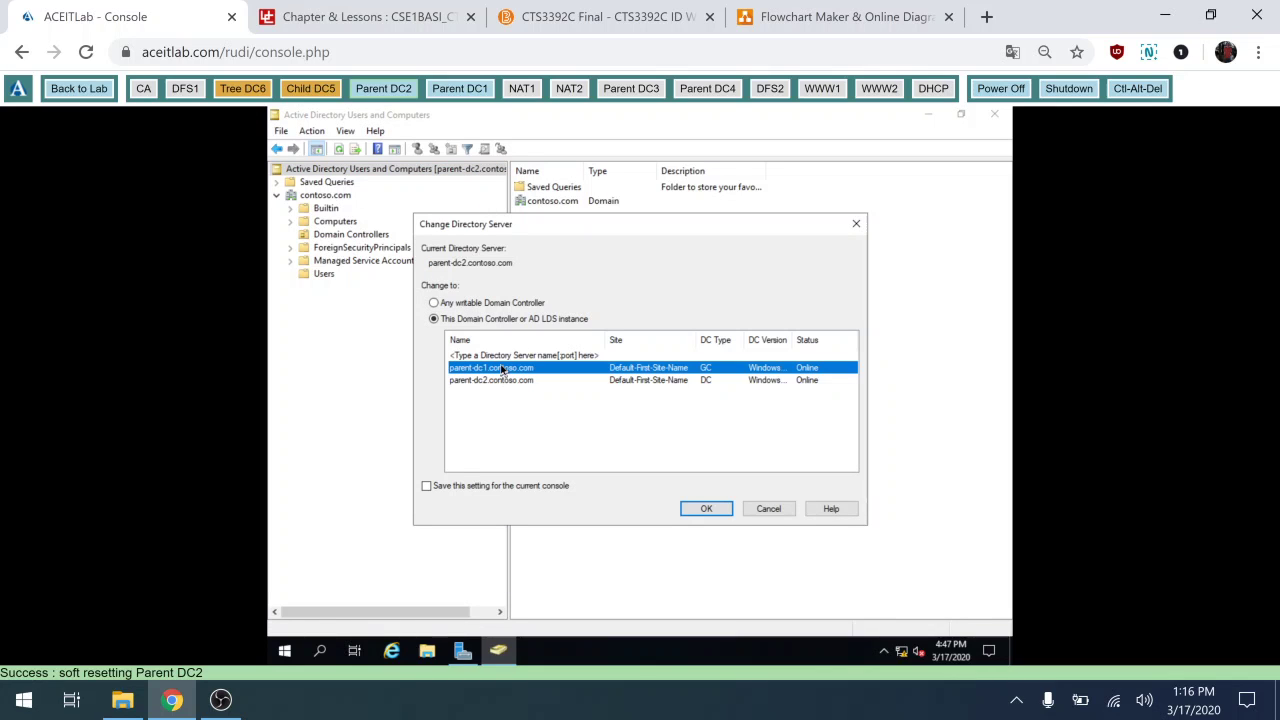
pyautogui.click(719, 510)
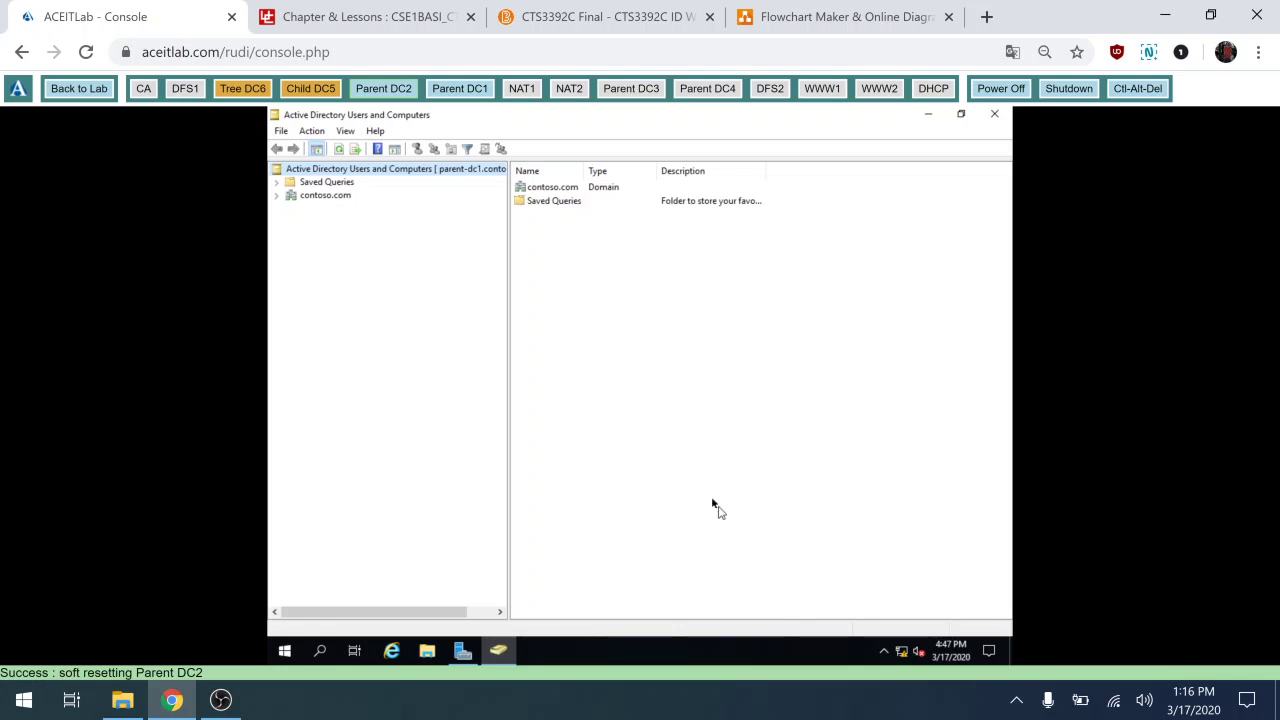
pyautogui.click(278, 197)
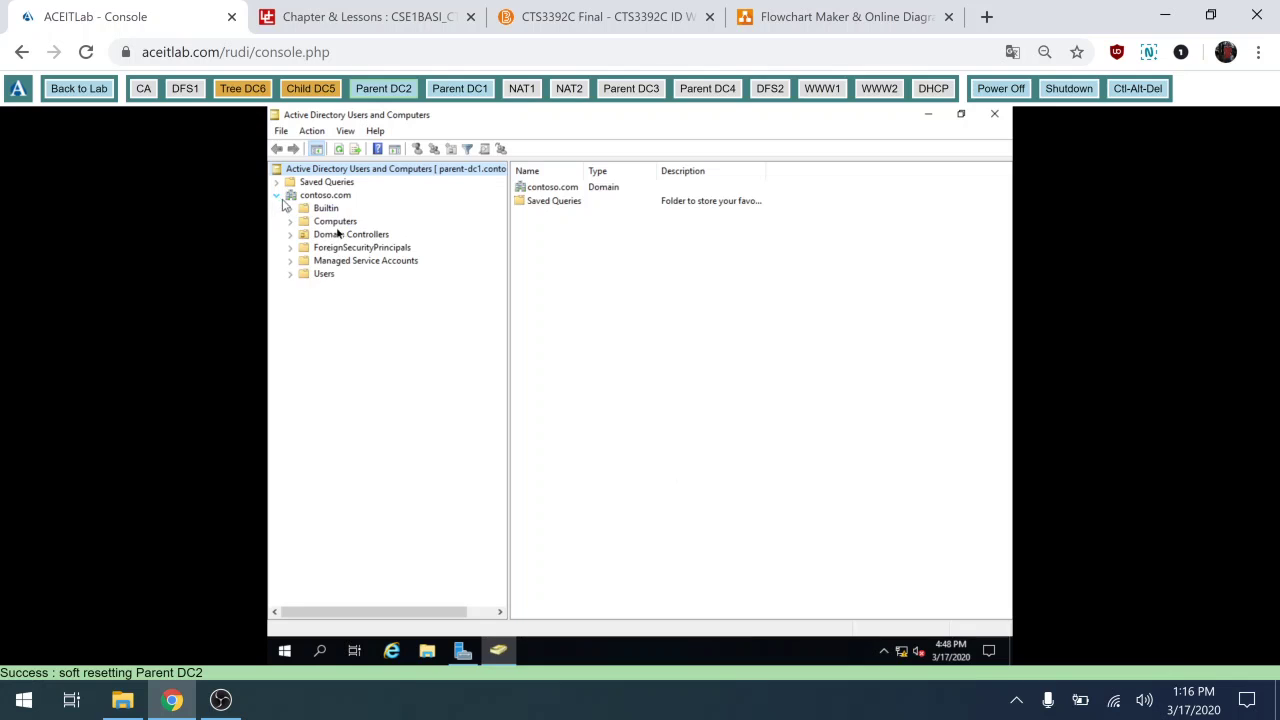
pyautogui.click(324, 274)
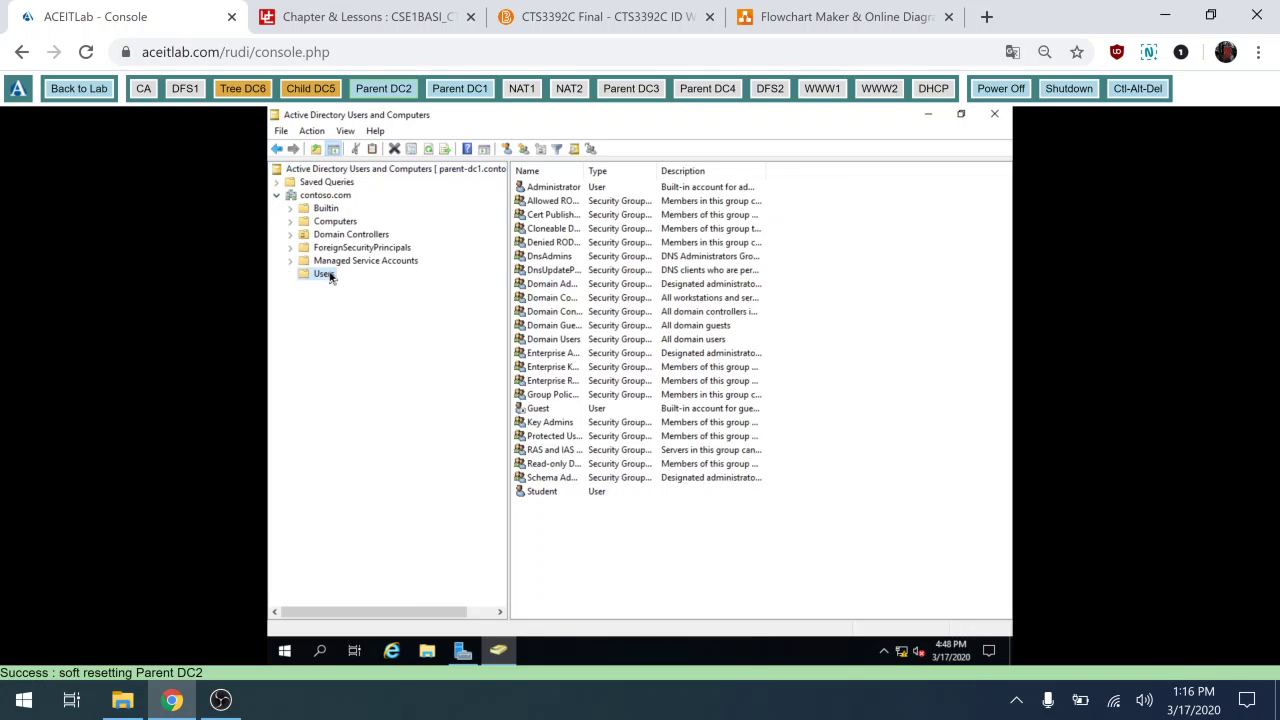
# Close ADUC and open DNS Manager maximized with a widened tree showing PARENT-DC2.
pyautogui.click(1000, 117)
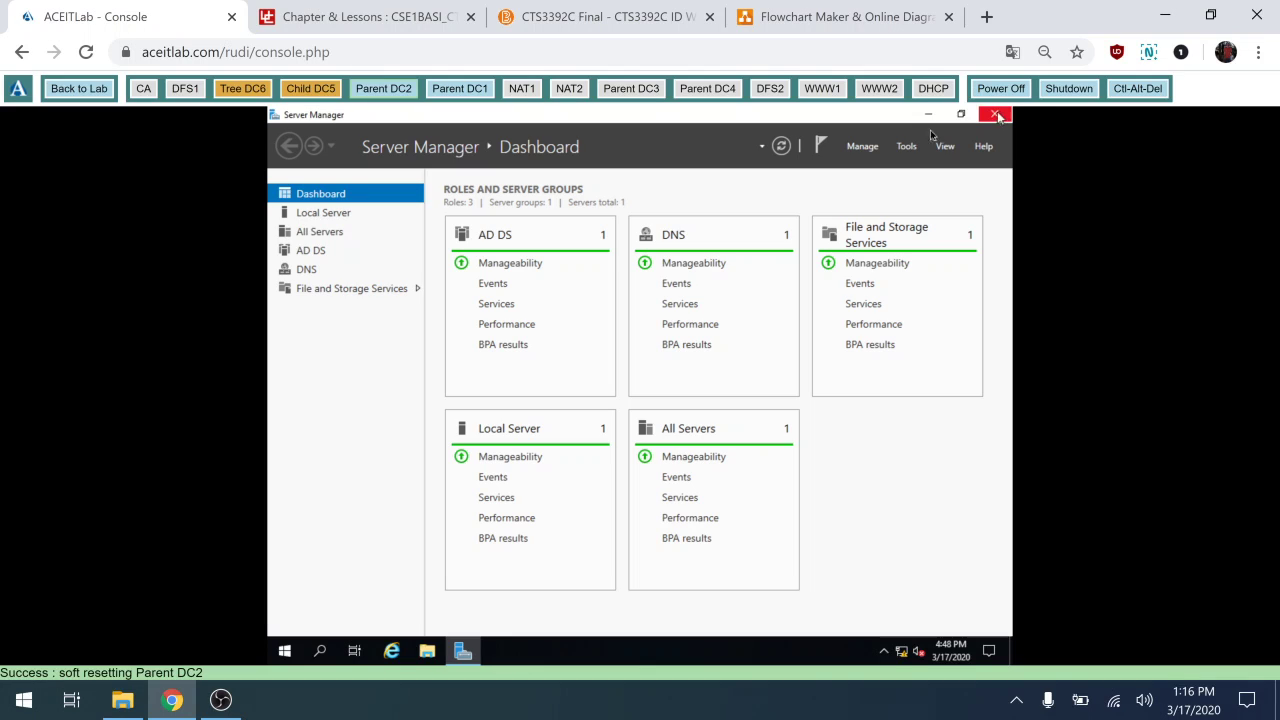
pyautogui.click(907, 147)
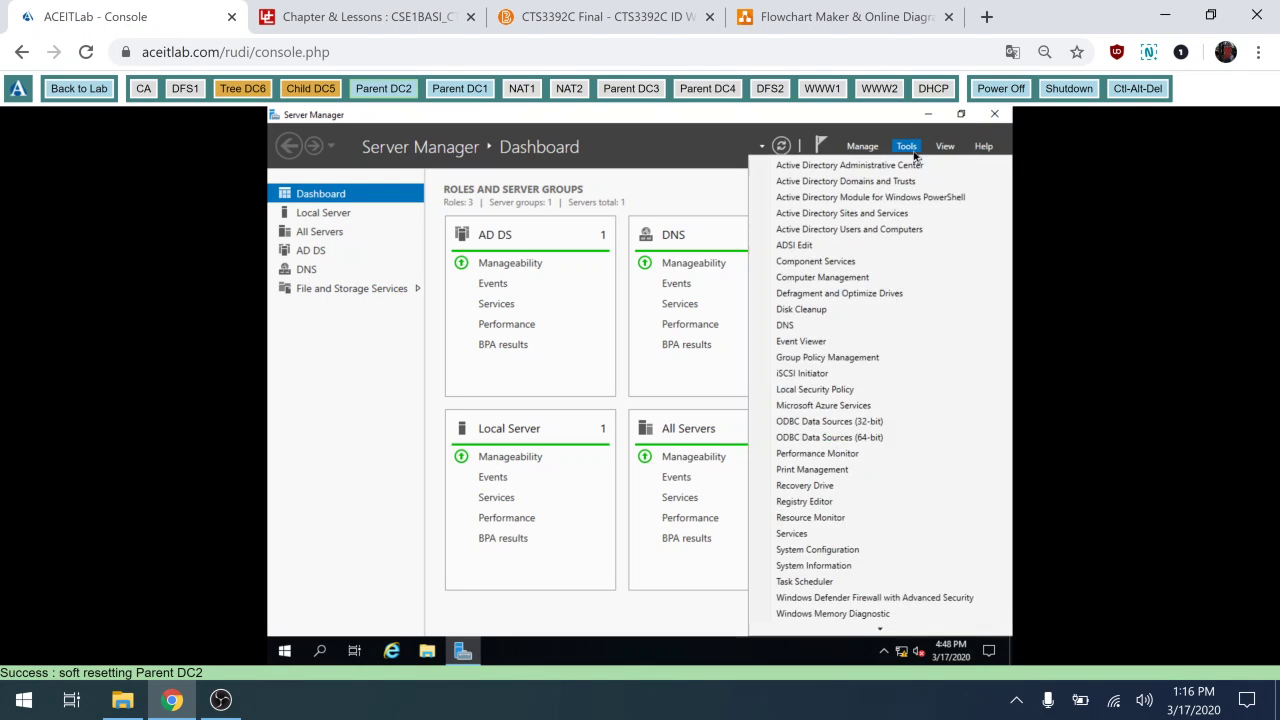
pyautogui.click(820, 328)
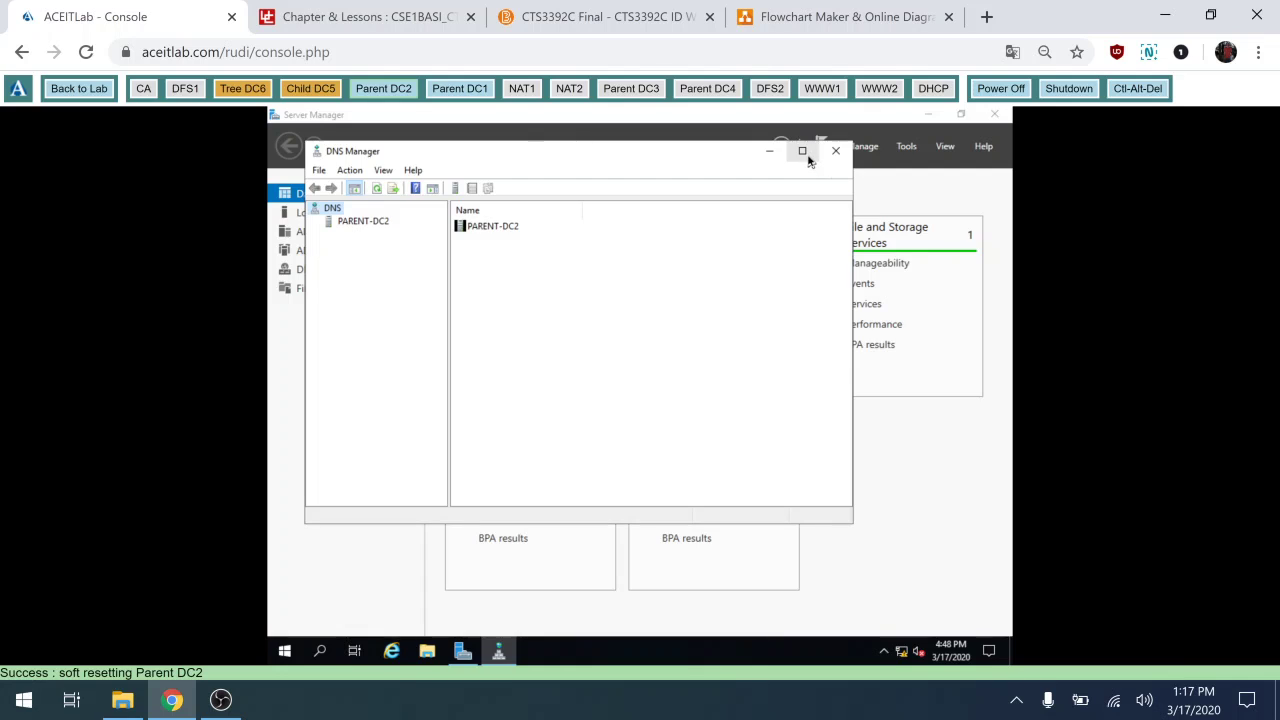
pyautogui.click(804, 152)
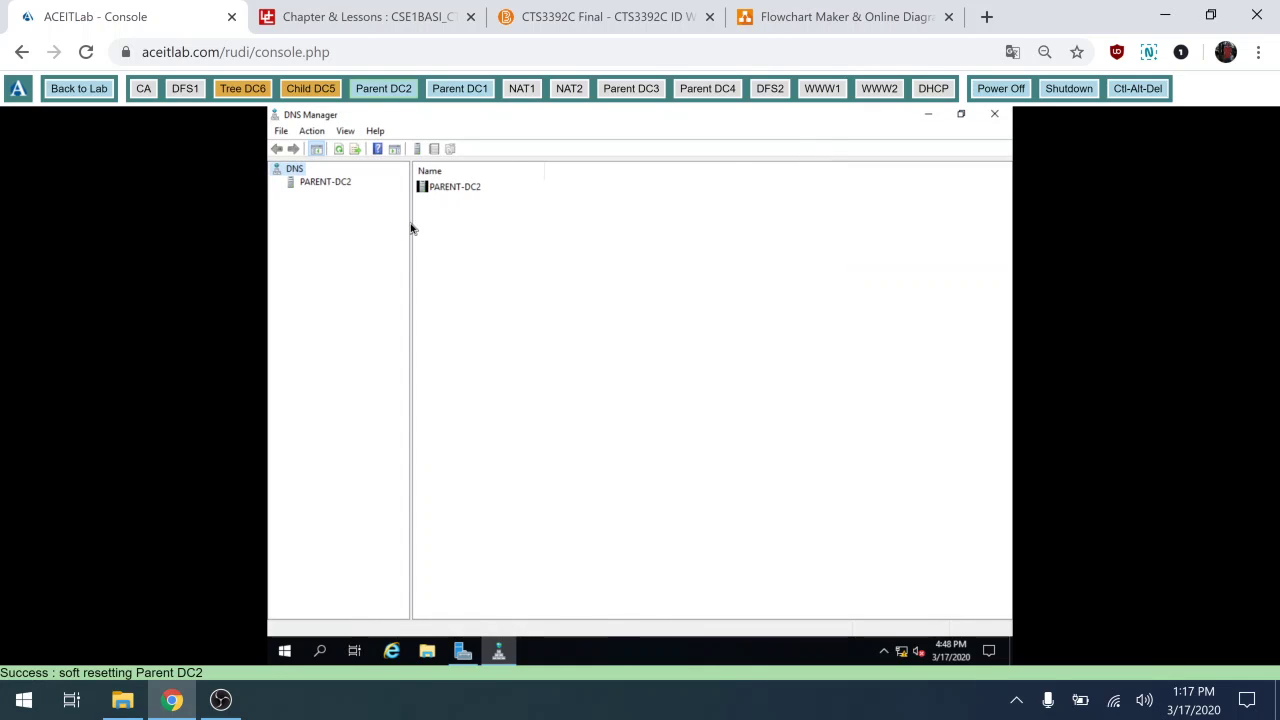
pyautogui.moveTo(411, 228); pyautogui.dragTo(529, 248)
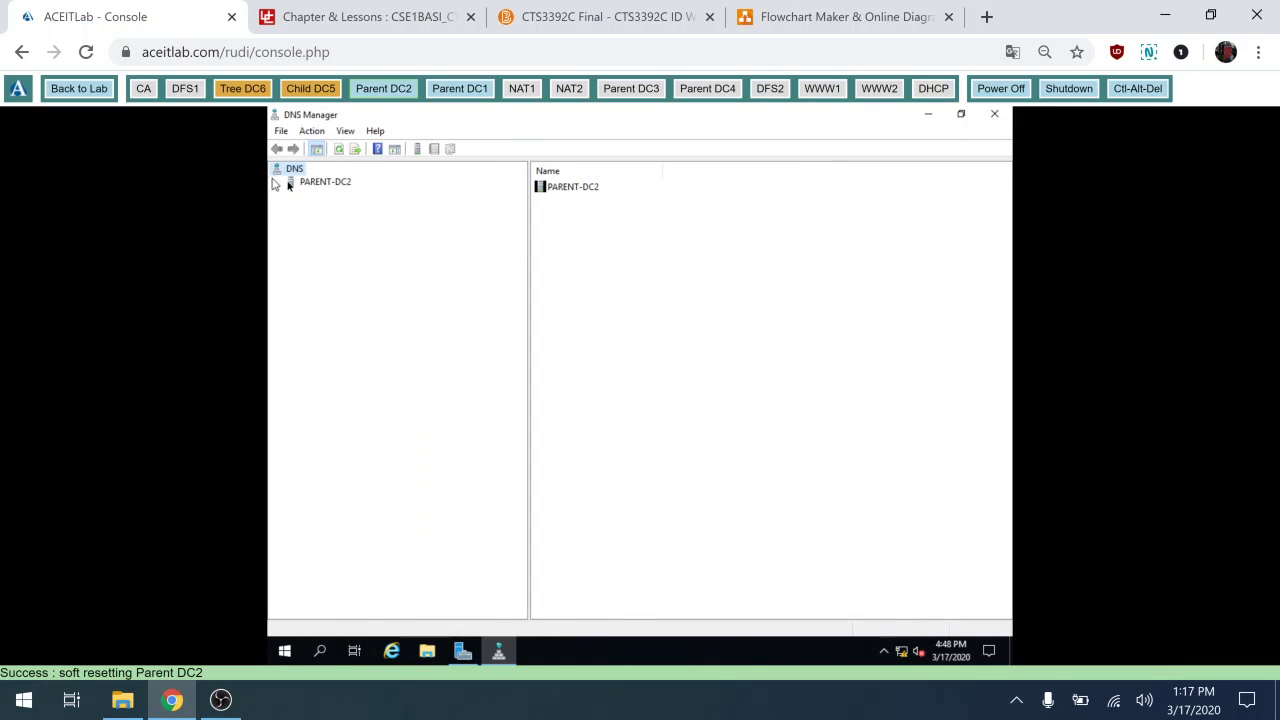
pyautogui.click(289, 185)
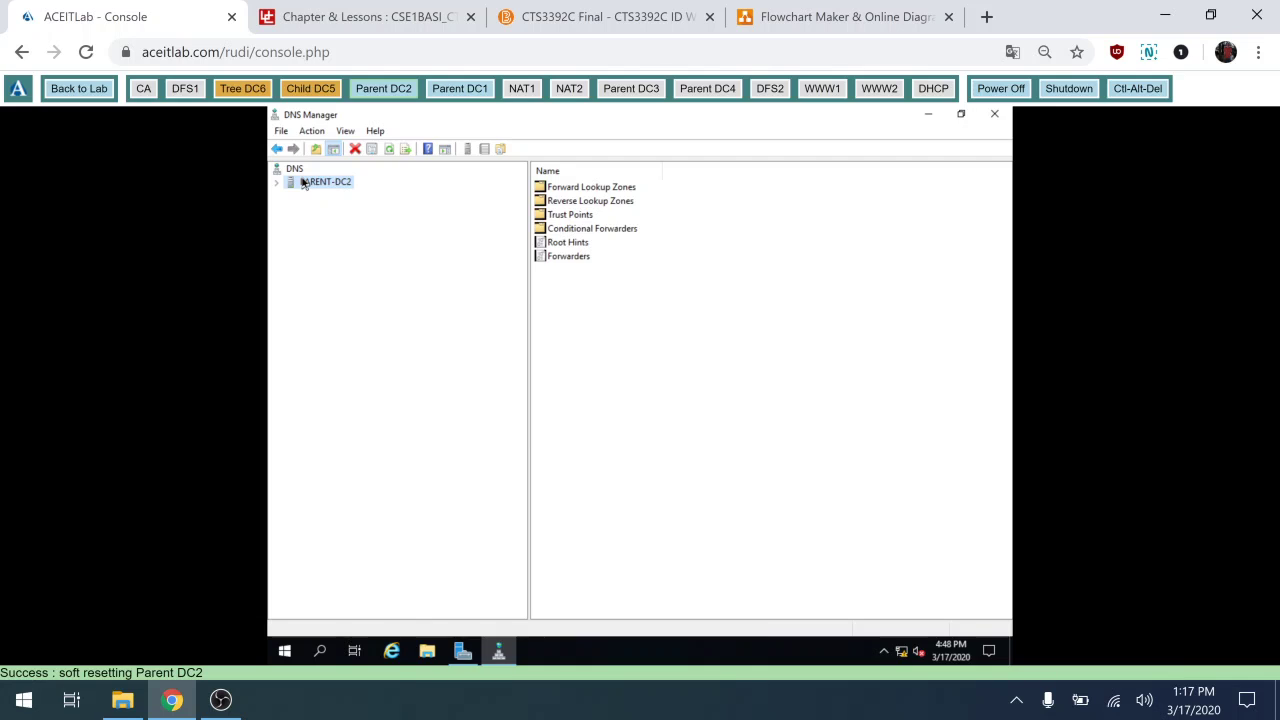
pyautogui.rightClick(304, 183)
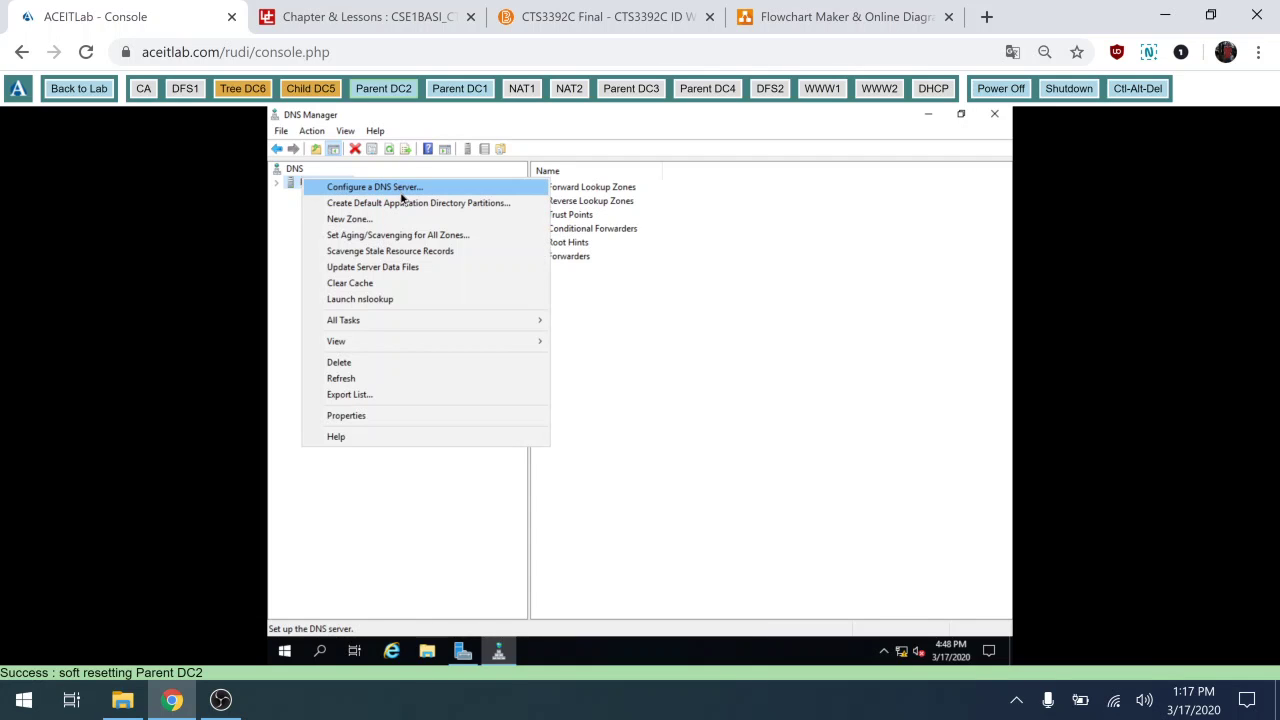
pyautogui.click(296, 169)
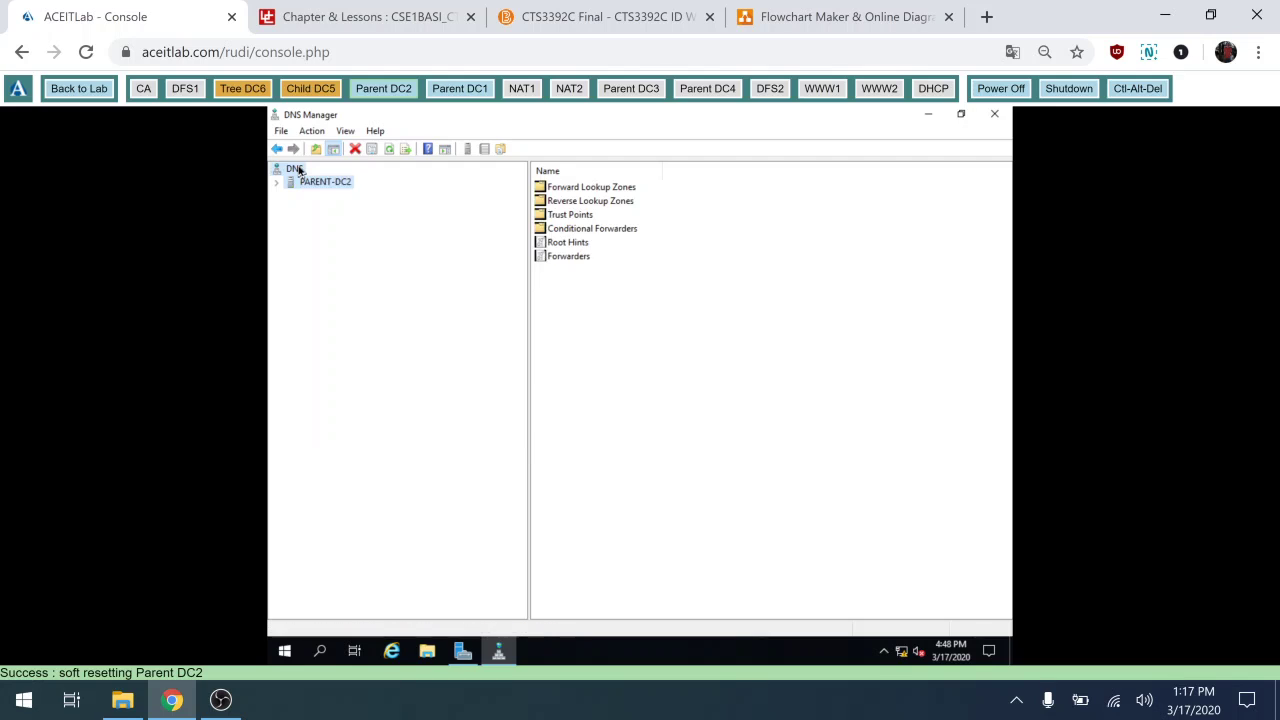
# Expand PARENT-DC2's Forward Lookup Zones and view the contoso.com zone records.
pyautogui.rightClick(298, 170)
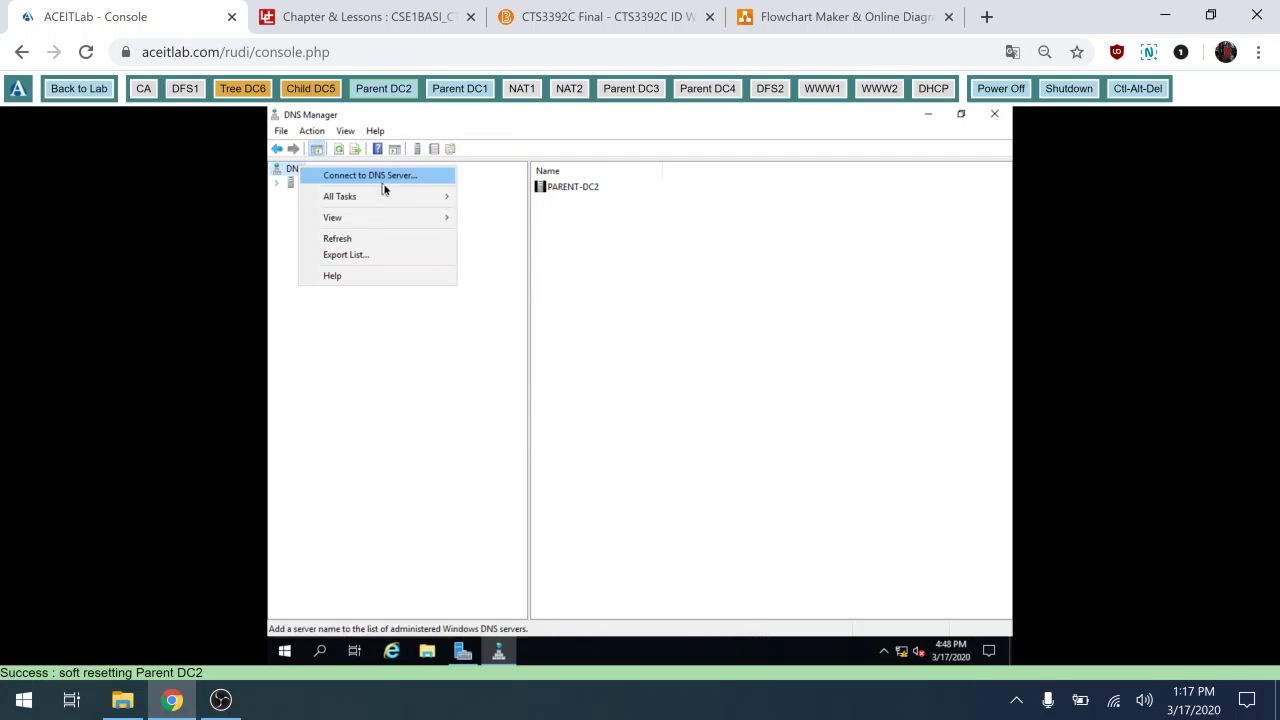
pyautogui.click(279, 184)
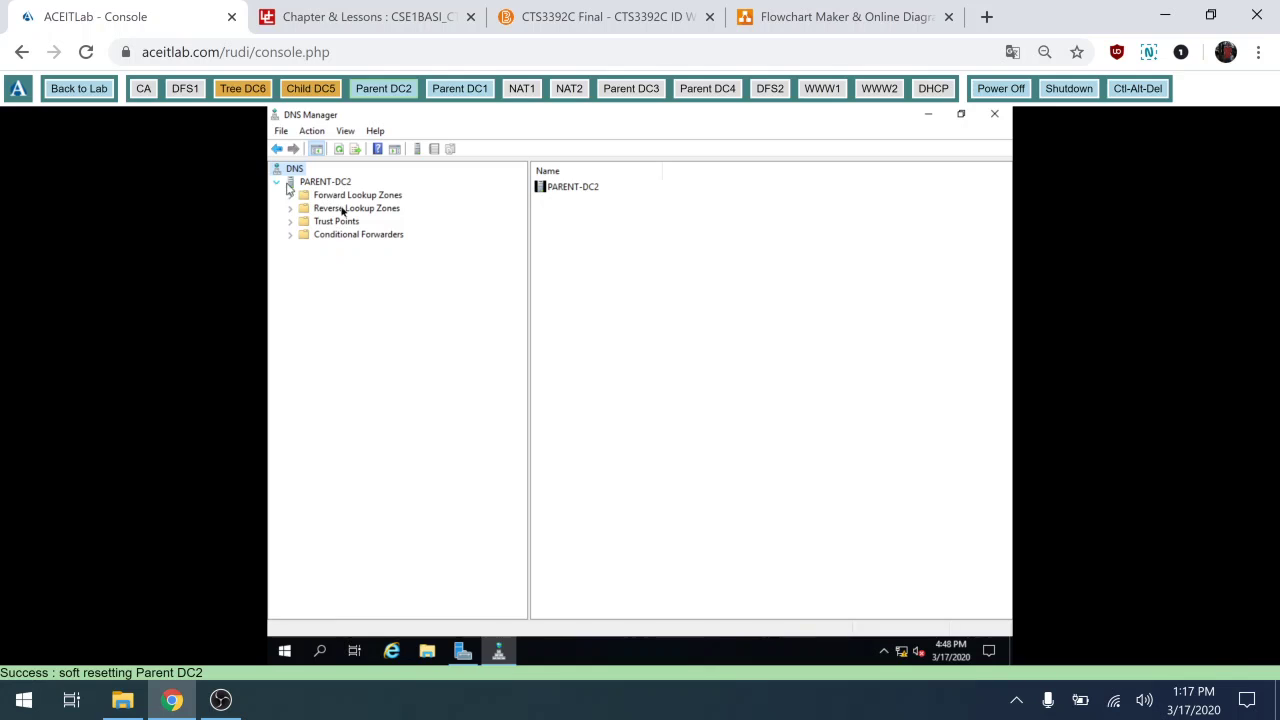
pyautogui.doubleClick(300, 197)
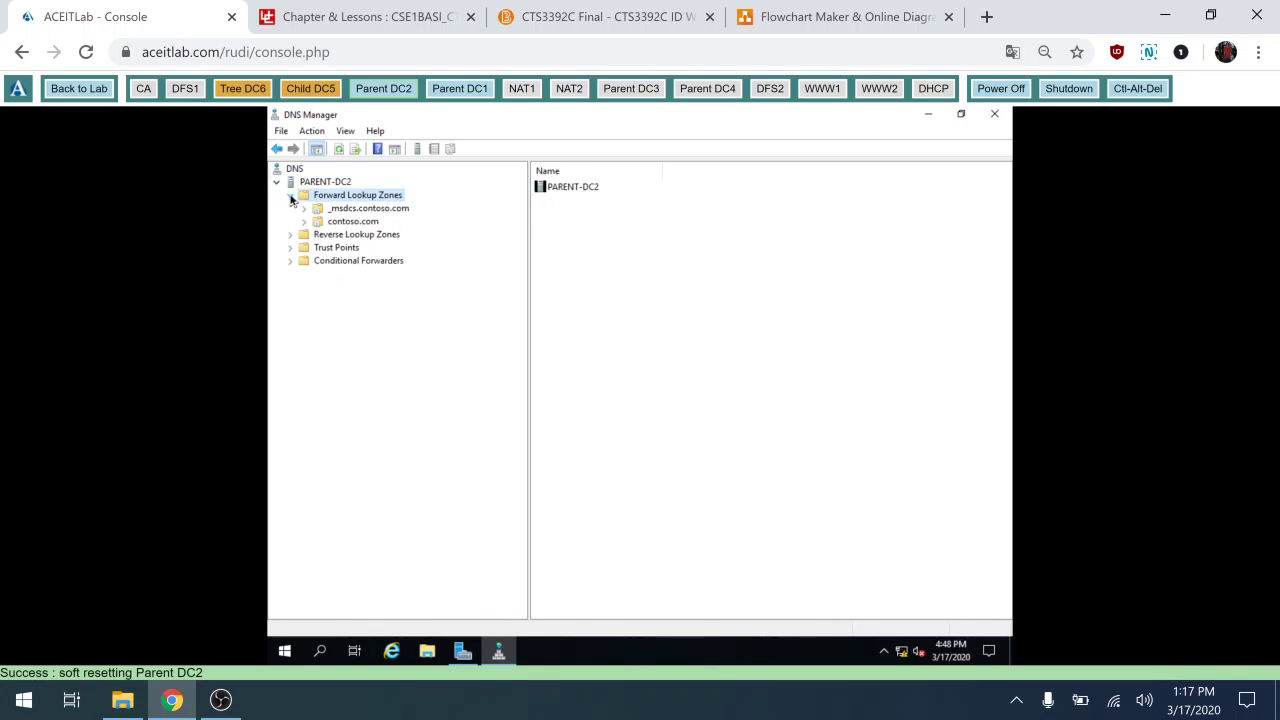
pyautogui.click(345, 221)
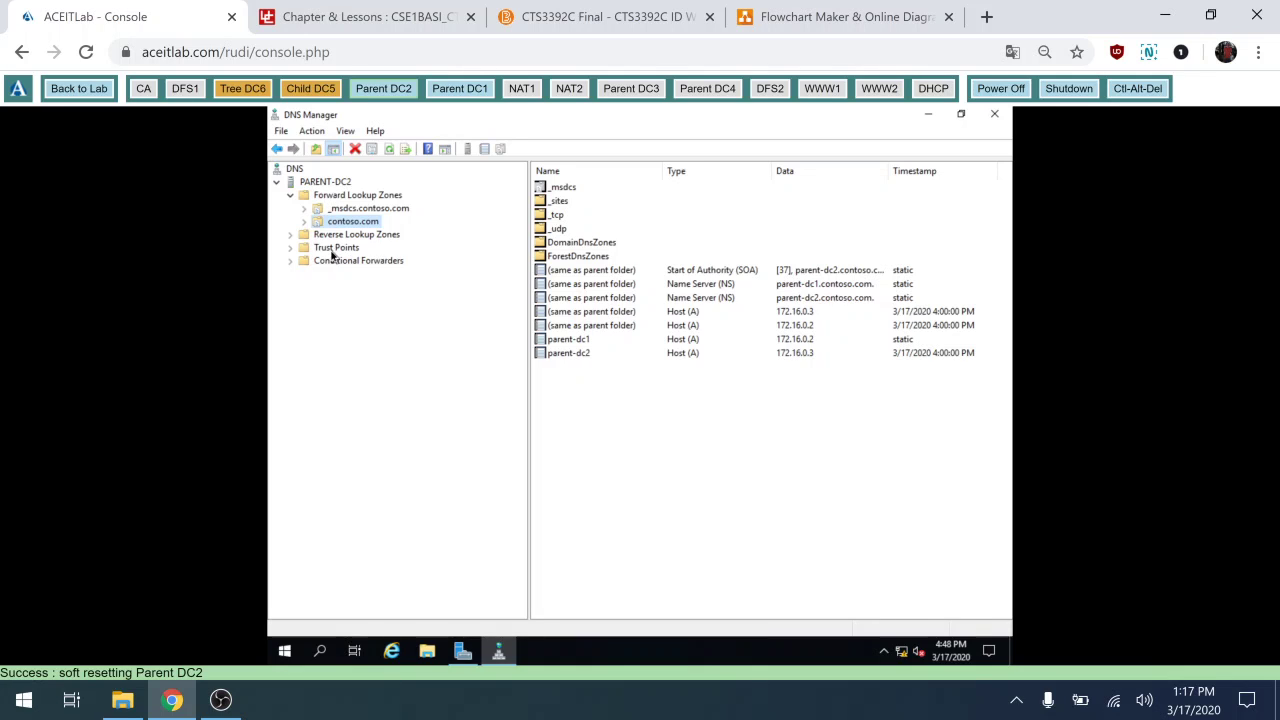
# View the 16.172.in-addr.arpa reverse zone records, then close DNS Manager.
pyautogui.doubleClick(294, 237)
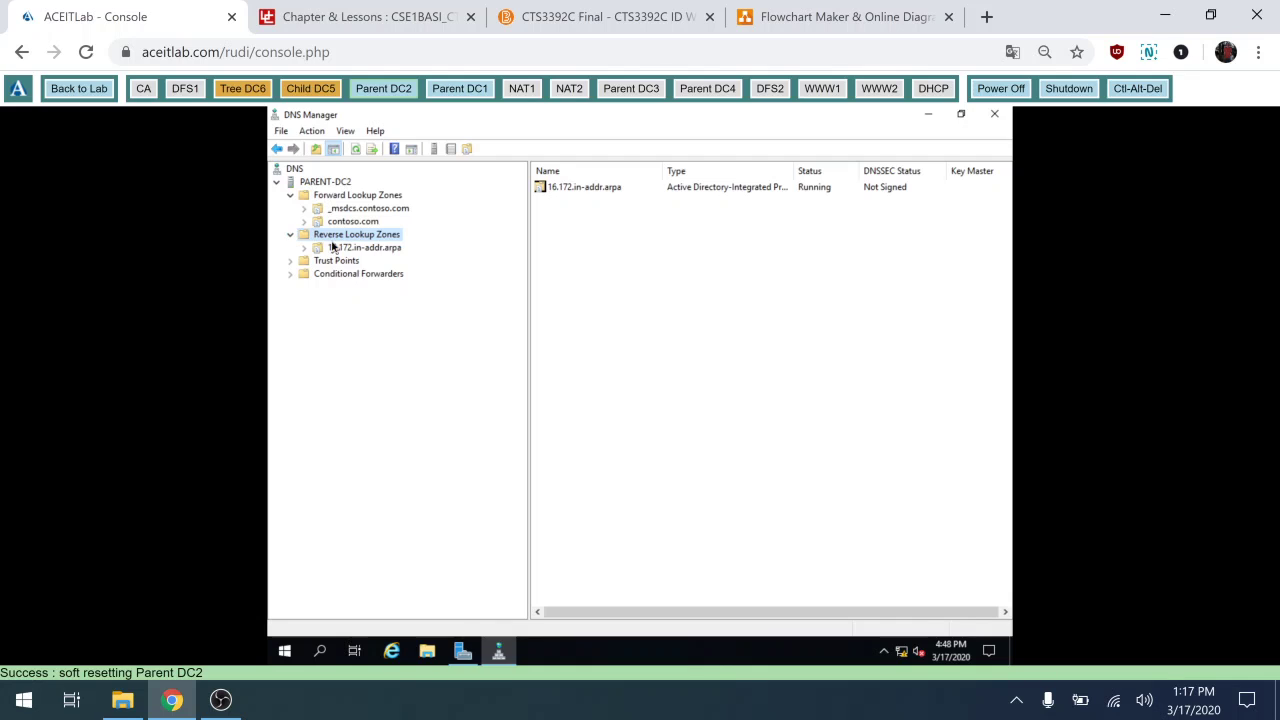
pyautogui.click(327, 251)
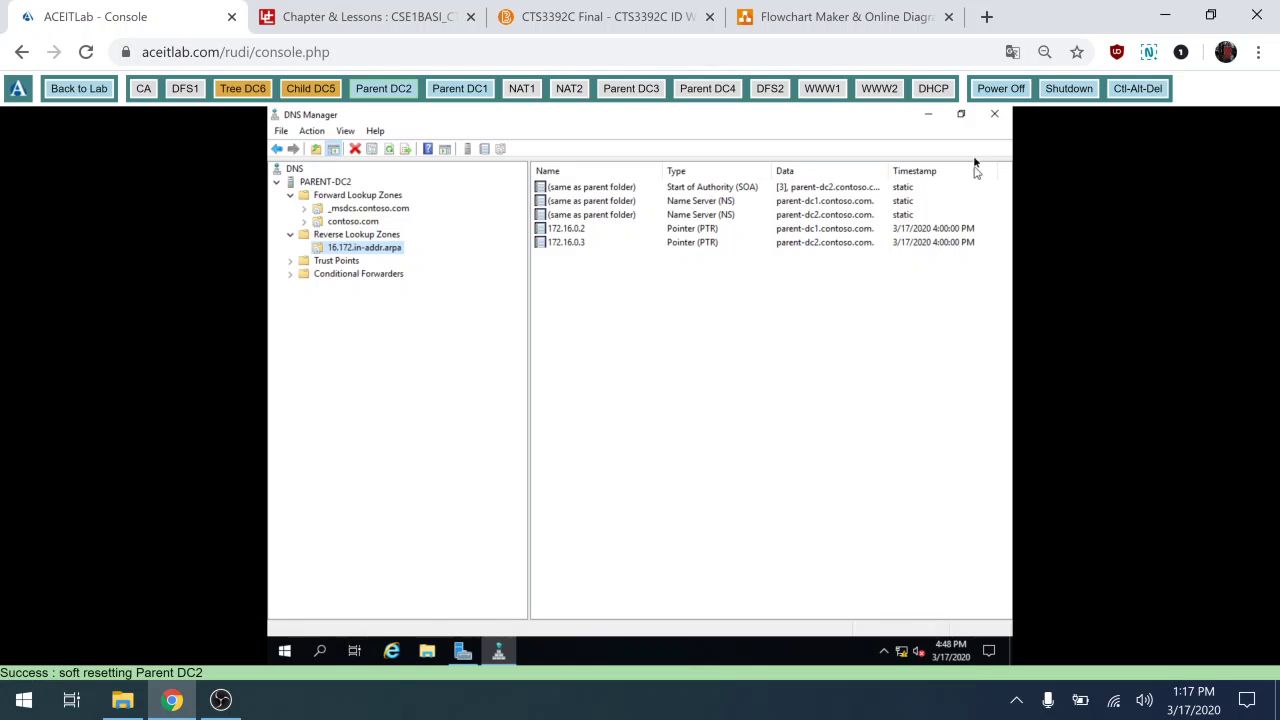
pyautogui.click(993, 117)
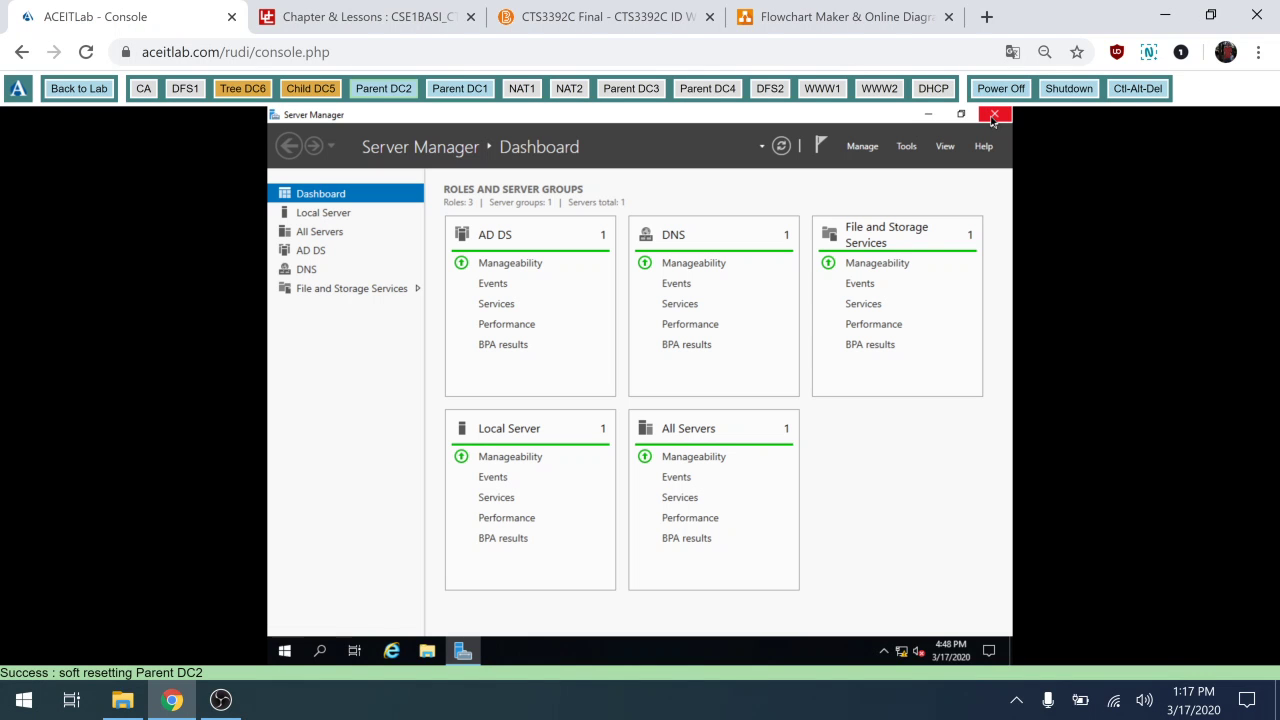